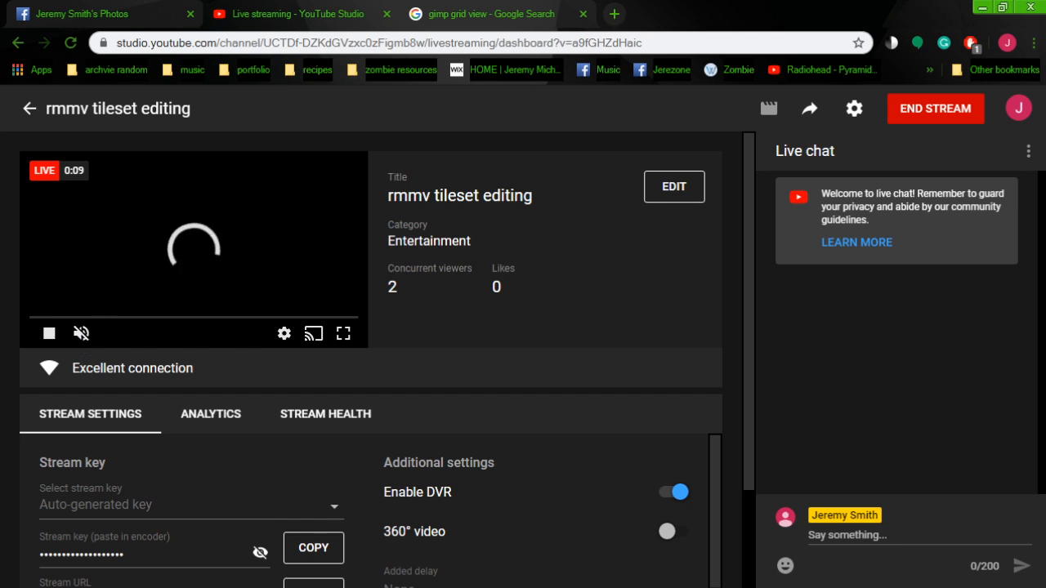
Step: Switch to GIMP, where the PHC A5 Exterior General tileset image is open
{"action": "left_click", "coordinate": [357, 575]}
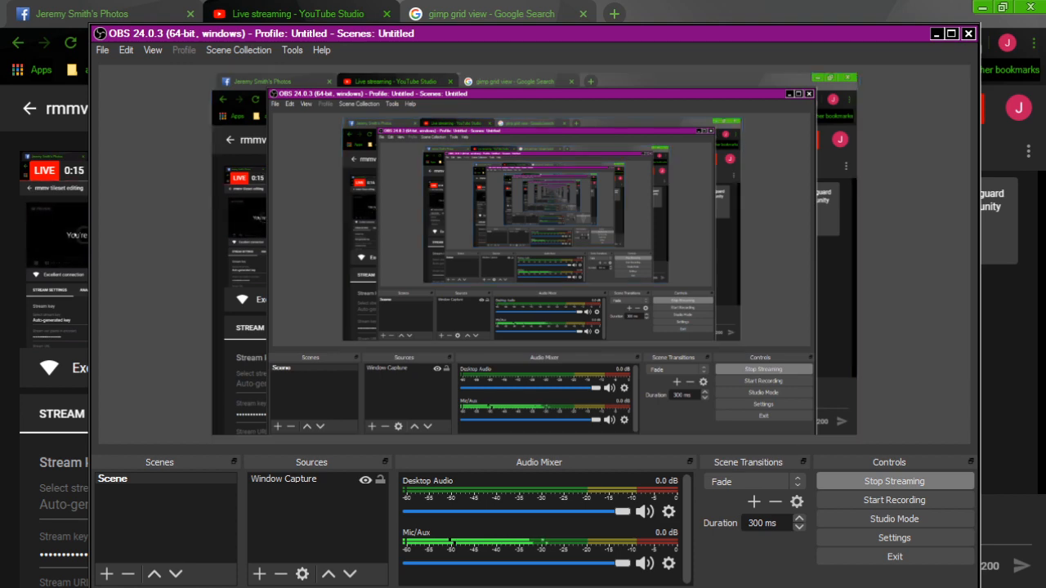
{"action": "left_click", "coordinate": [274, 573]}
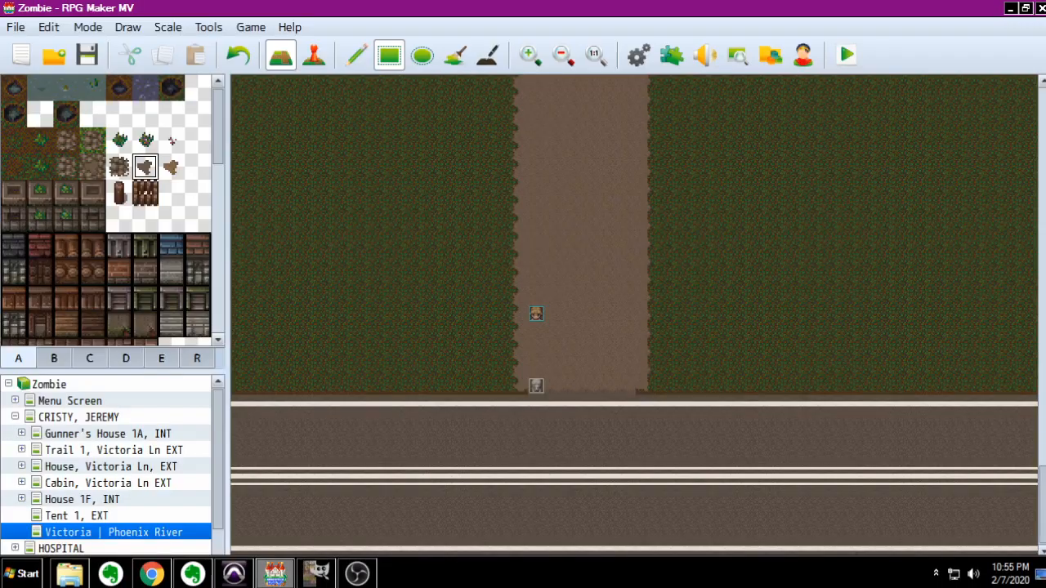
{"action": "key", "text": "alt+Tab"}
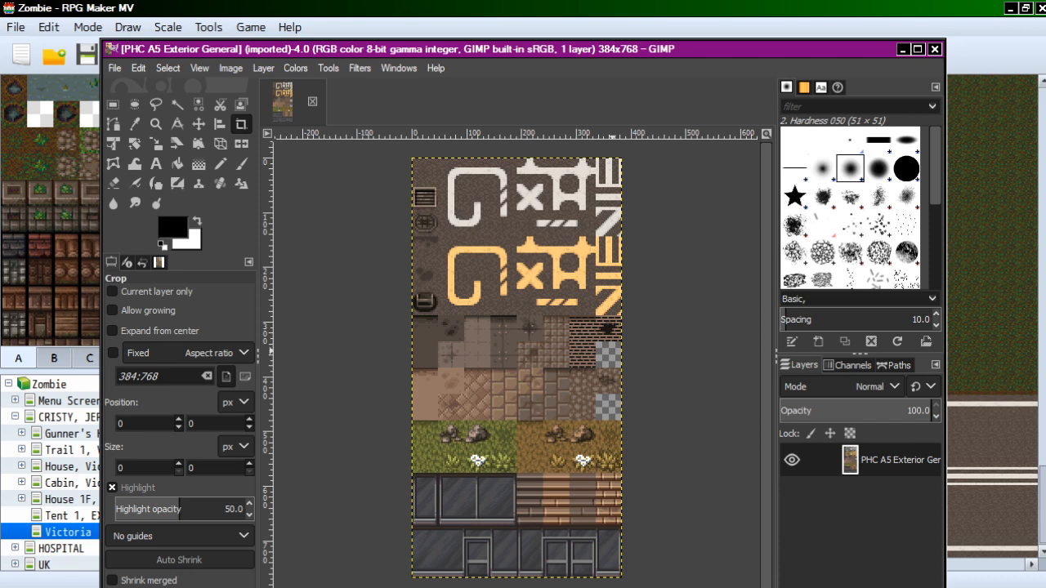
Step: Set the default image grid's horizontal and vertical spacing to 48 pixels in the preferences
{"action": "left_click", "coordinate": [114, 68]}
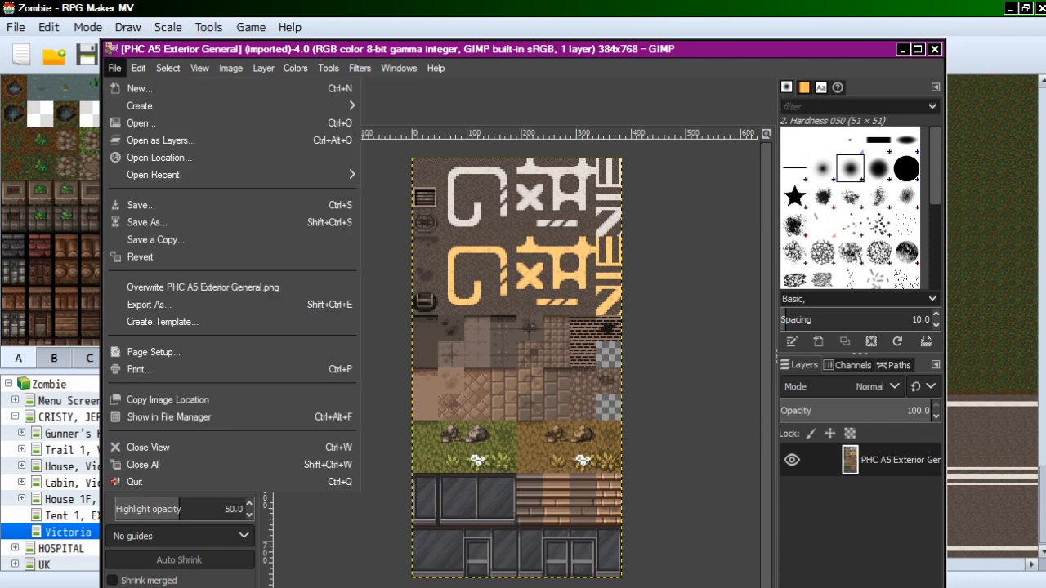
{"action": "mouse_move", "coordinate": [138, 68]}
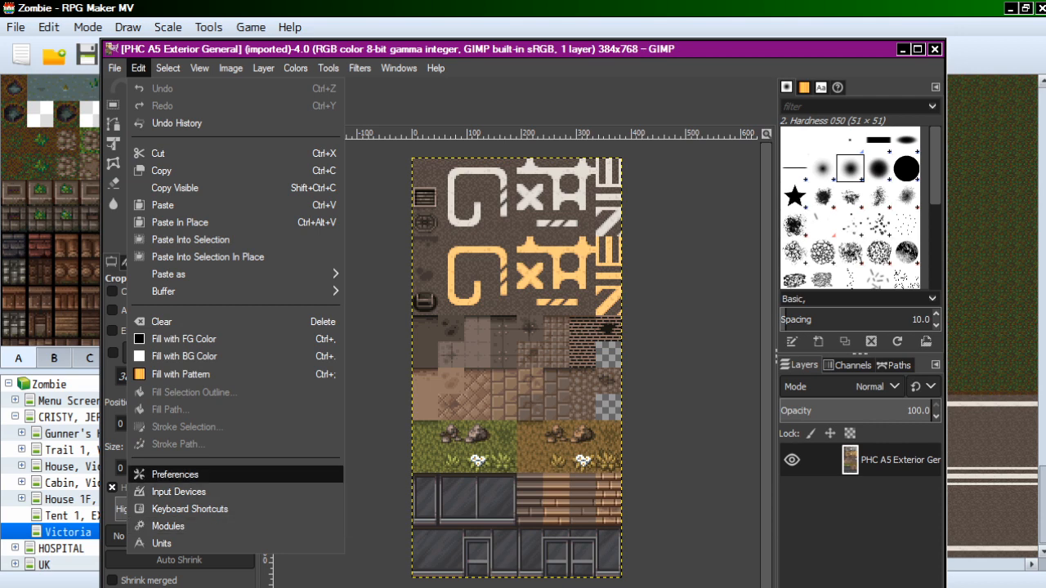
{"action": "left_click", "coordinate": [174, 474]}
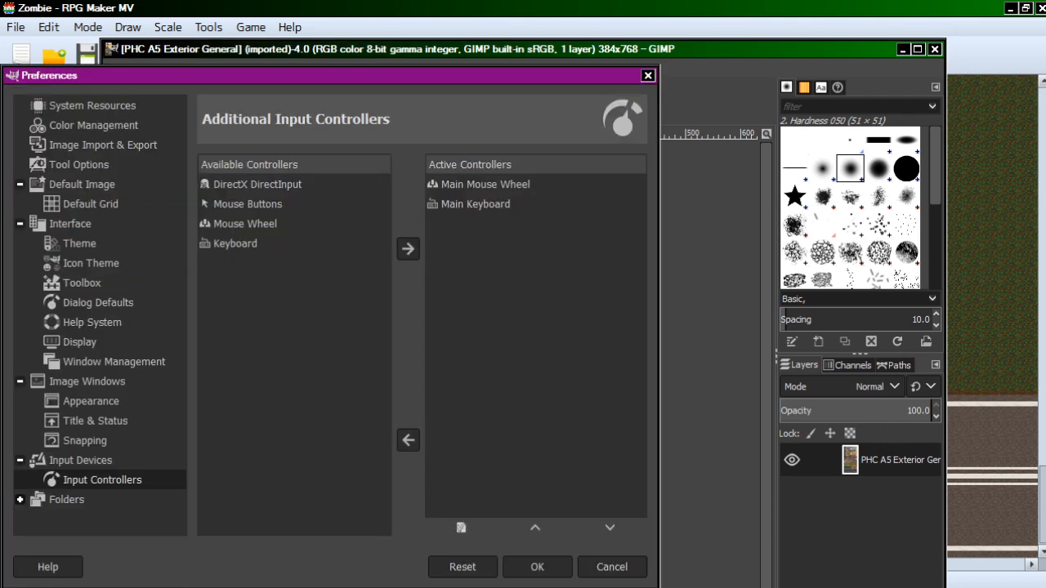
{"action": "left_click", "coordinate": [89, 204]}
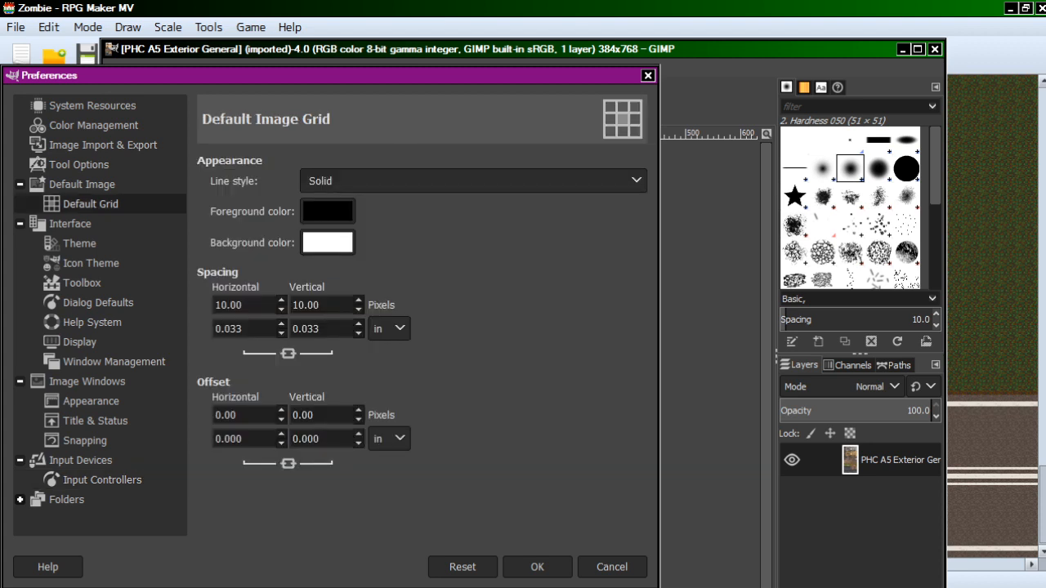
{"action": "left_click", "coordinate": [389, 328]}
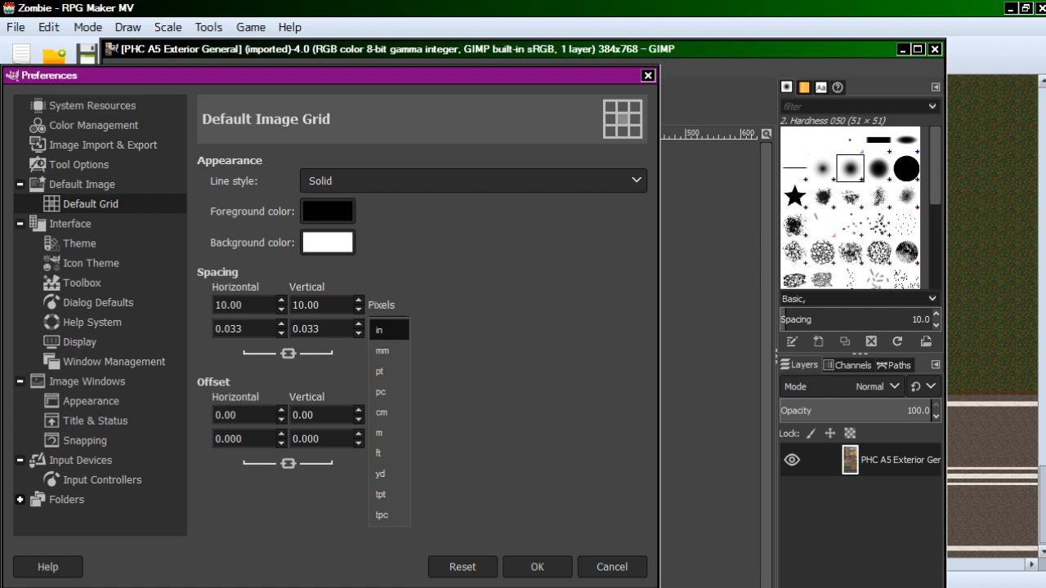
{"action": "key", "text": "Escape"}
{"action": "key", "text": "Up"}
{"action": "key", "text": "Up"}
{"action": "key", "text": "Up"}
{"action": "key", "text": "Up"}
{"action": "key", "text": "Up"}
{"action": "key", "text": "Up"}
{"action": "key", "text": "Up"}
{"action": "key", "text": "Up"}
{"action": "key", "text": "Up"}
{"action": "key", "text": "Up"}
{"action": "key", "text": "Up"}
{"action": "key", "text": "Up"}
{"action": "key", "text": "Up"}
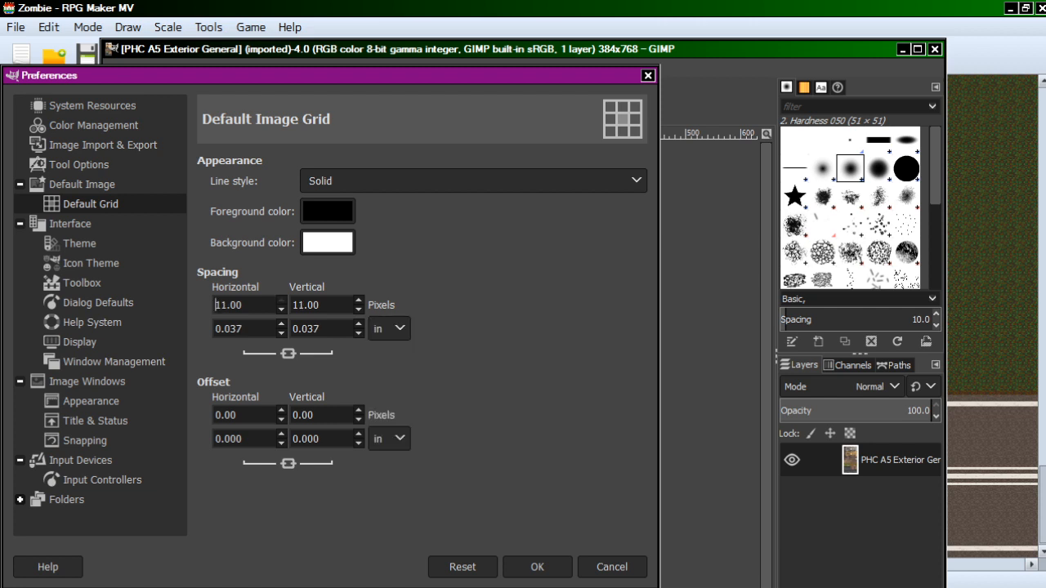
{"action": "key", "text": "Up"}
{"action": "key", "text": "Up"}
{"action": "key", "text": "Up"}
{"action": "key", "text": "Up"}
{"action": "key", "text": "Up"}
{"action": "key", "text": "Up"}
{"action": "key", "text": "Up"}
{"action": "key", "text": "Up"}
{"action": "key", "text": "Up"}
{"action": "key", "text": "Up"}
{"action": "key", "text": "Up"}
{"action": "key", "text": "Up"}
{"action": "key", "text": "Up"}
{"action": "key", "text": "Up"}
{"action": "key", "text": "Up"}
{"action": "key", "text": "Up"}
{"action": "key", "text": "Up"}
{"action": "key", "text": "Up"}
{"action": "key", "text": "Up"}
{"action": "key", "text": "Up"}
{"action": "key", "text": "Up"}
{"action": "key", "text": "Up"}
{"action": "key", "text": "Up"}
{"action": "key", "text": "Up"}
{"action": "key", "text": "Up"}
Step: Set the default grid's line style to Dashed and apply the preferences
{"action": "left_click", "coordinate": [472, 180]}
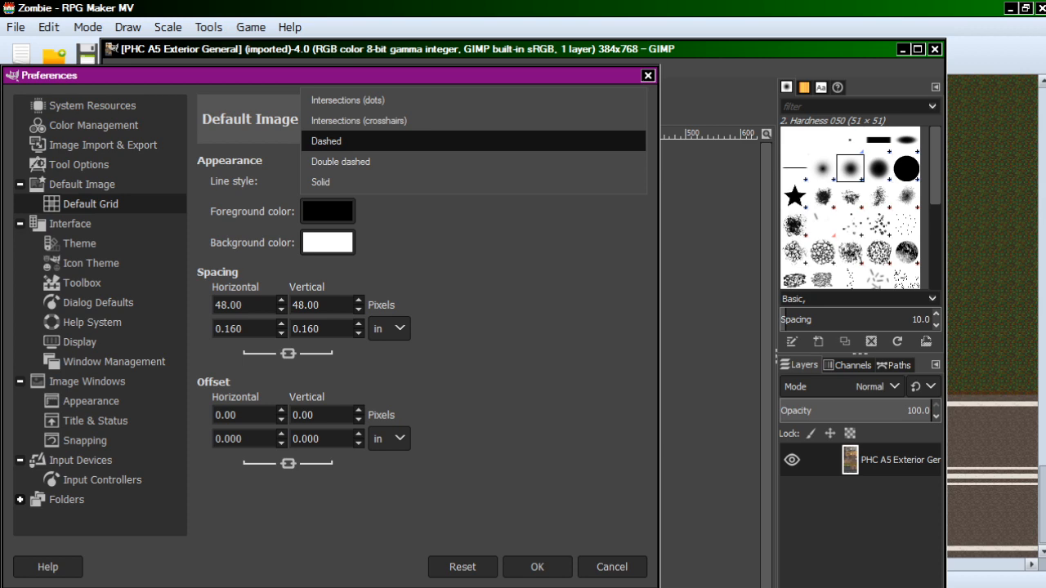
{"action": "key", "text": "Return"}
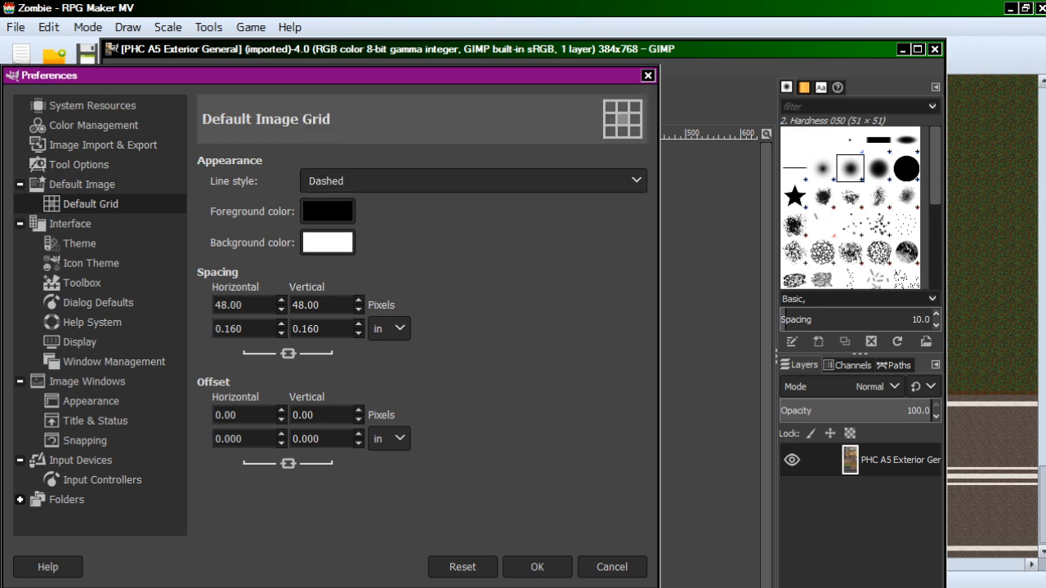
{"action": "key", "text": "Return"}
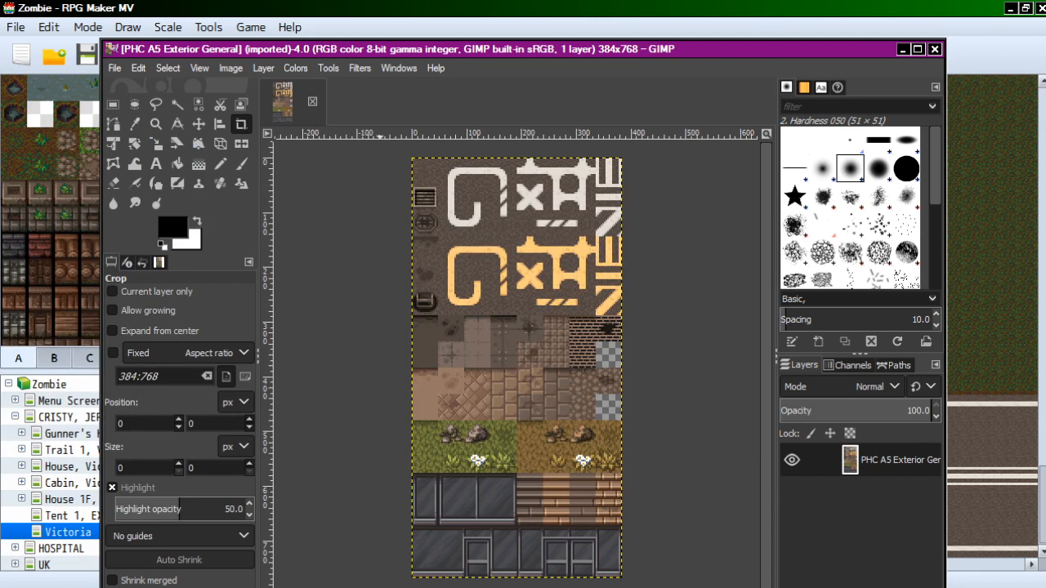
Step: Display the grid over the PHC A5 Exterior General tileset image
{"action": "key", "text": "alt+v"}
{"action": "key", "text": "Right"}
{"action": "key", "text": "Left"}
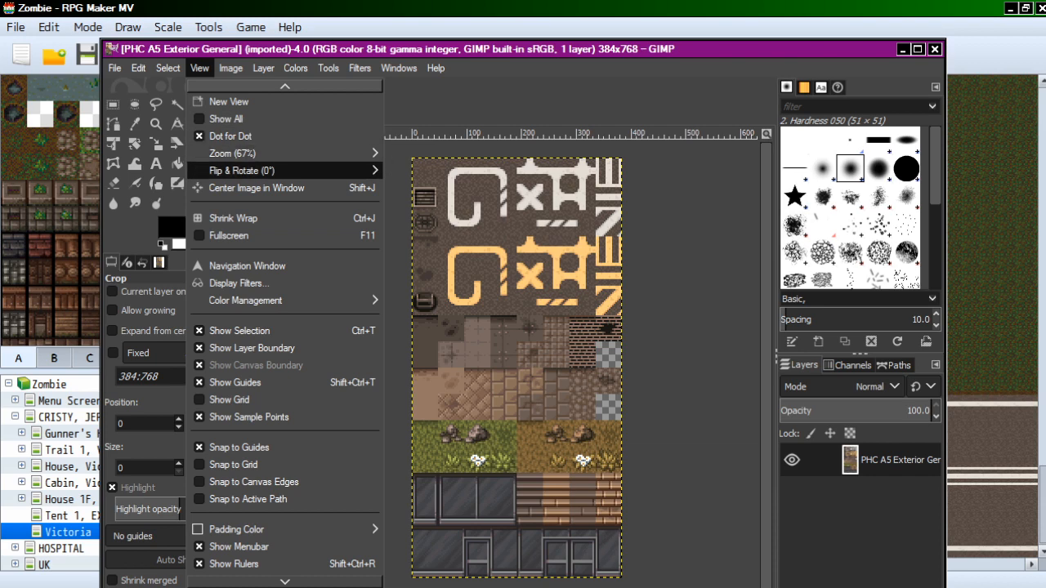
{"action": "key", "text": "Down"}
{"action": "key", "text": "Down"}
{"action": "key", "text": "Down"}
{"action": "key", "text": "Down"}
{"action": "key", "text": "Down"}
{"action": "key", "text": "Down"}
{"action": "key", "text": "Down"}
{"action": "key", "text": "Down"}
{"action": "key", "text": "Down"}
{"action": "key", "text": "Down"}
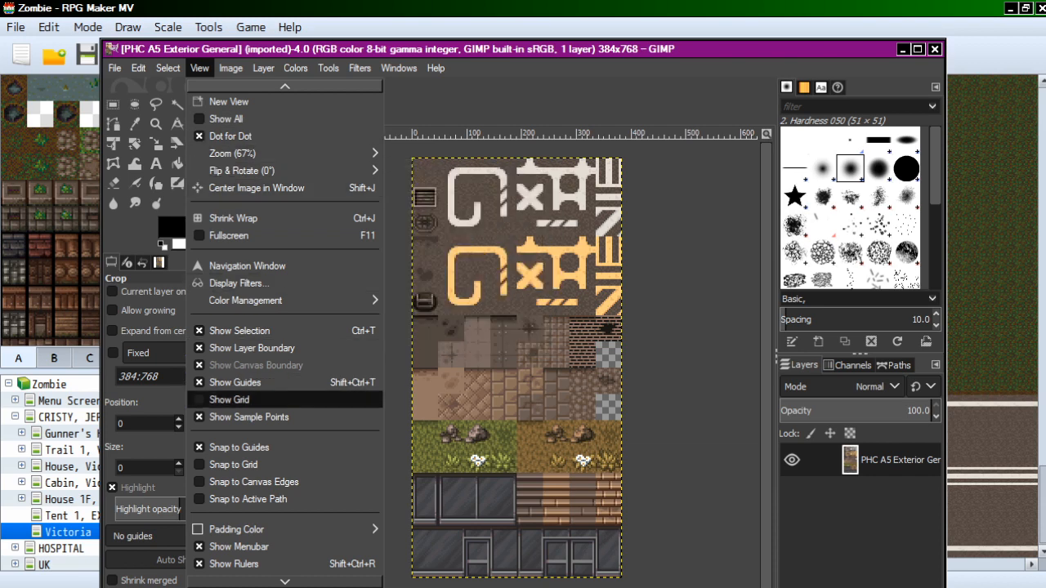
{"action": "key", "text": "Return"}
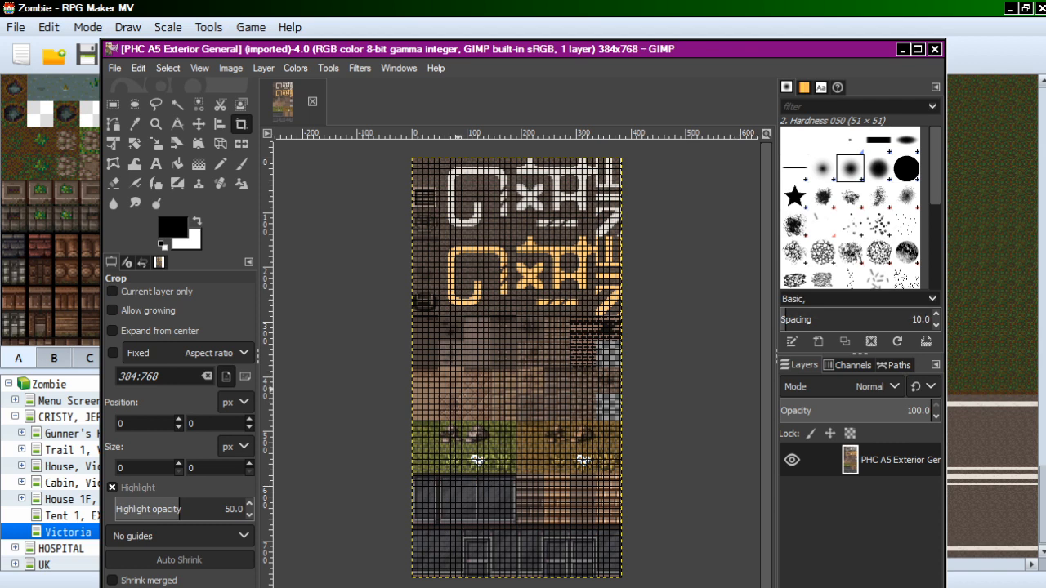
Step: Review the Default Grid and Default Image settings in the preferences, checking the grid spacing and its units
{"action": "left_click", "coordinate": [114, 68]}
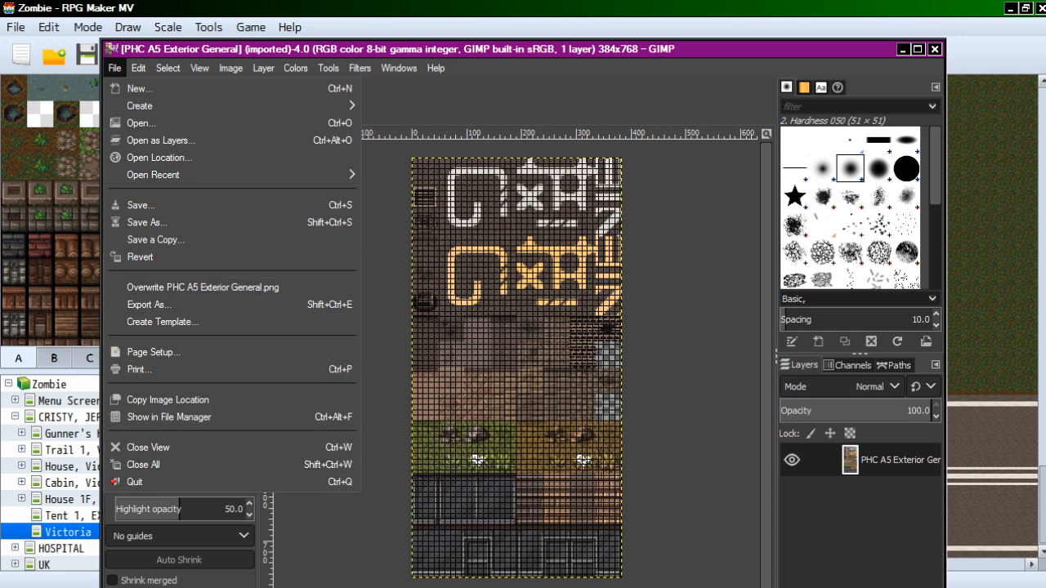
{"action": "mouse_move", "coordinate": [138, 68]}
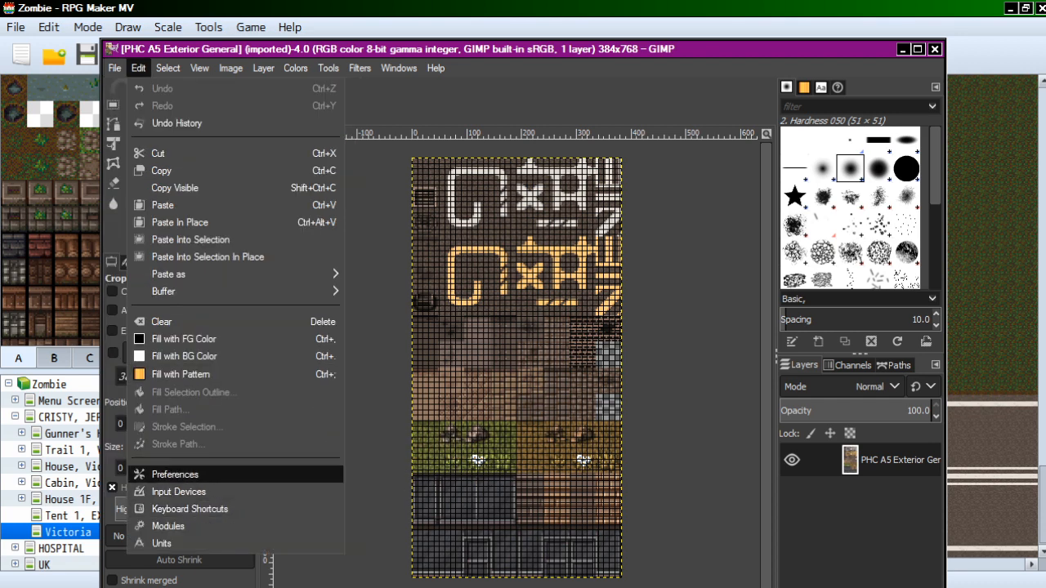
{"action": "left_click", "coordinate": [175, 474]}
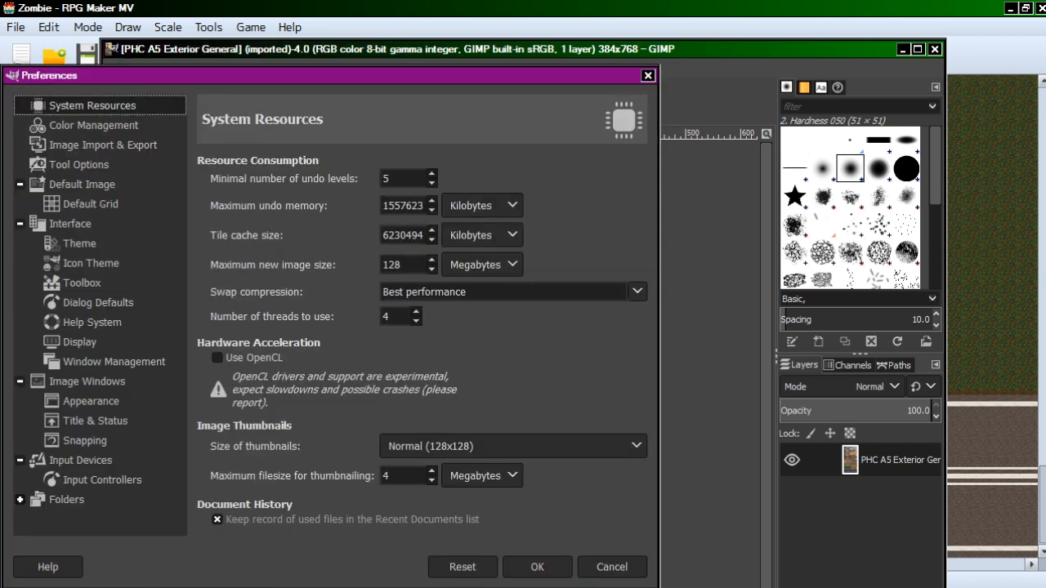
{"action": "left_click", "coordinate": [90, 203]}
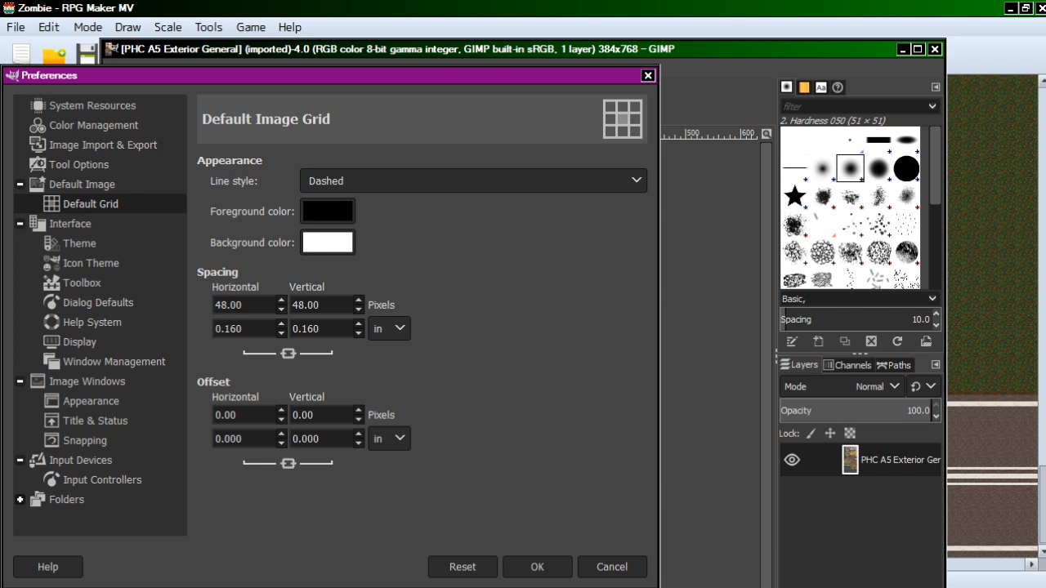
{"action": "left_click", "coordinate": [82, 184]}
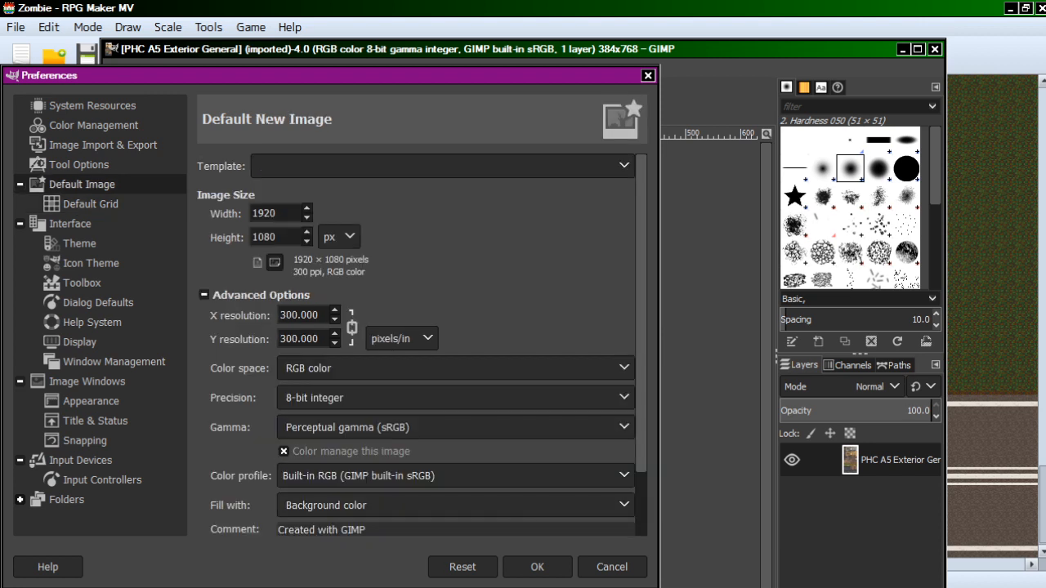
{"action": "scroll", "coordinate": [455, 349], "scroll_direction": "down", "scroll_amount": 5}
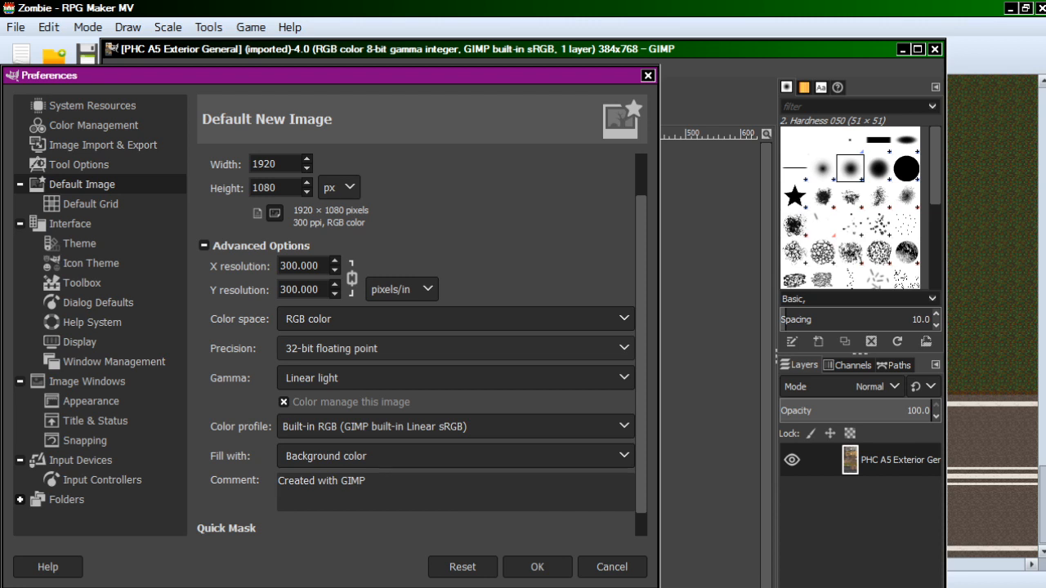
{"action": "scroll", "coordinate": [455, 350], "scroll_direction": "up", "scroll_amount": 6}
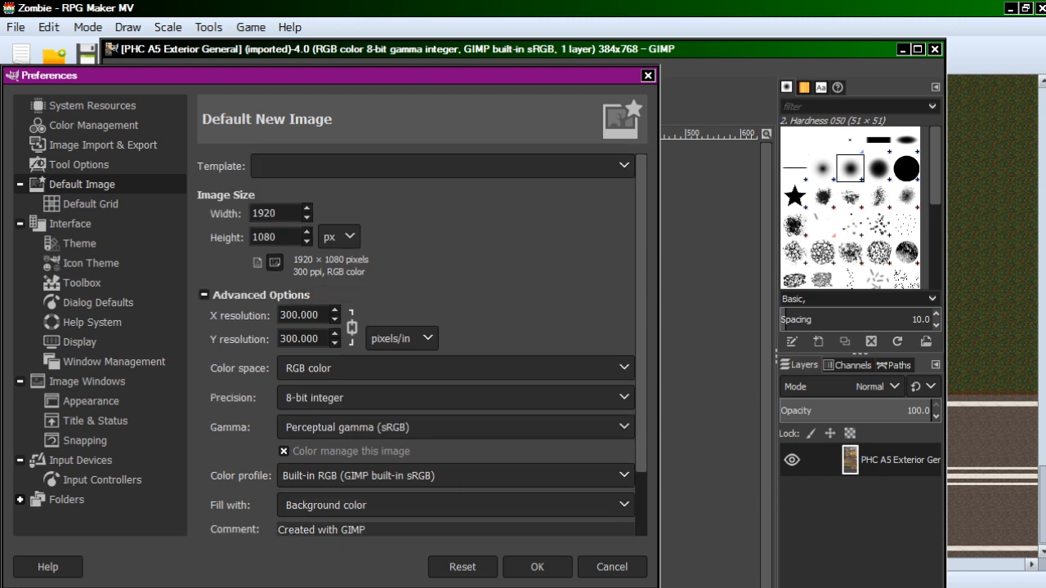
{"action": "left_click", "coordinate": [89, 203]}
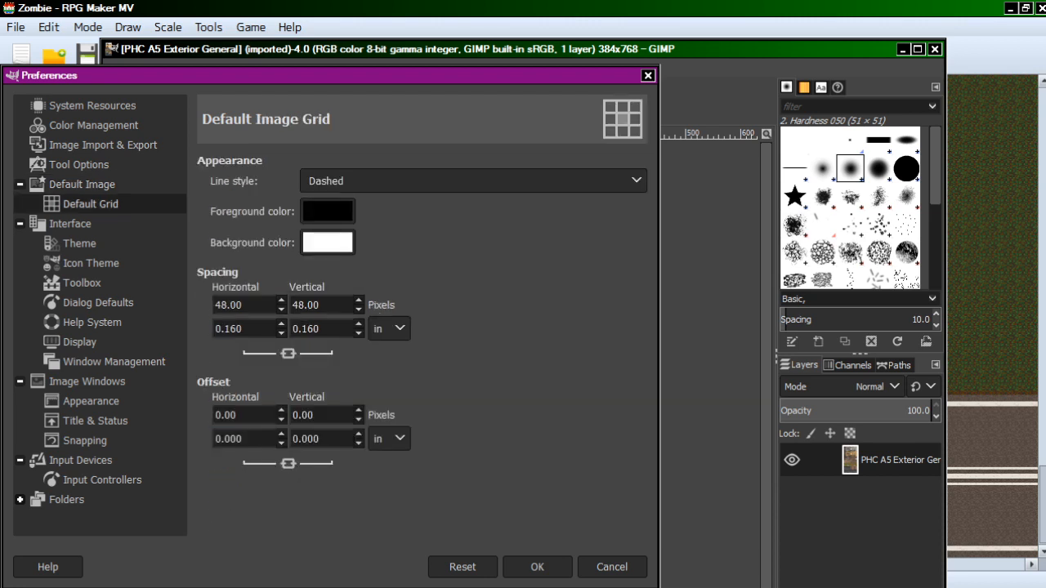
{"action": "left_click", "coordinate": [389, 329]}
{"action": "key", "text": "Escape"}
{"action": "left_click", "coordinate": [537, 566]}
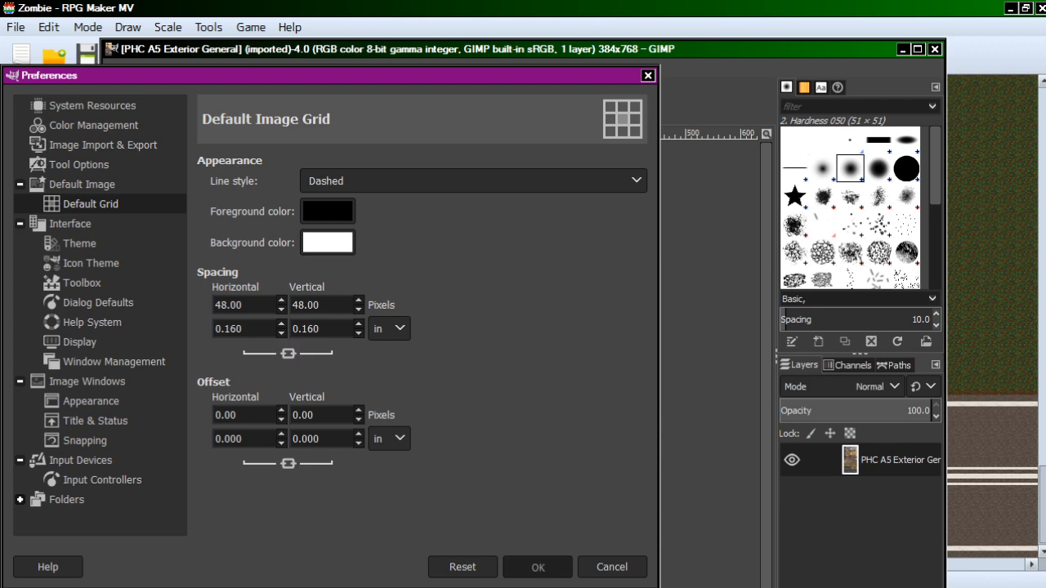
Step: Switch to Chrome and search Google for "rpg mv editing tilesets" in place of the existing grid view search
{"action": "left_click", "coordinate": [151, 574]}
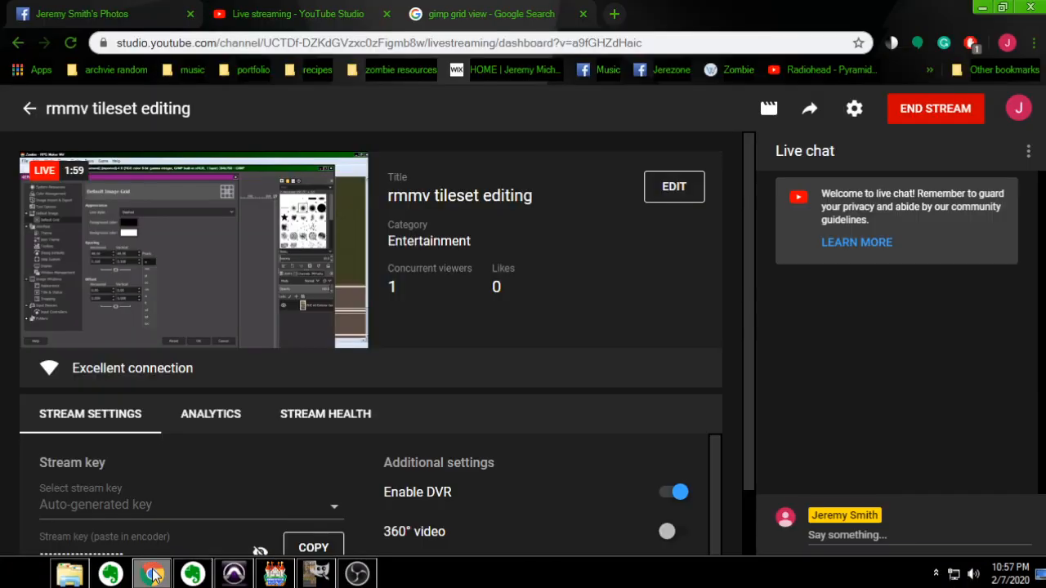
{"action": "left_click", "coordinate": [500, 13]}
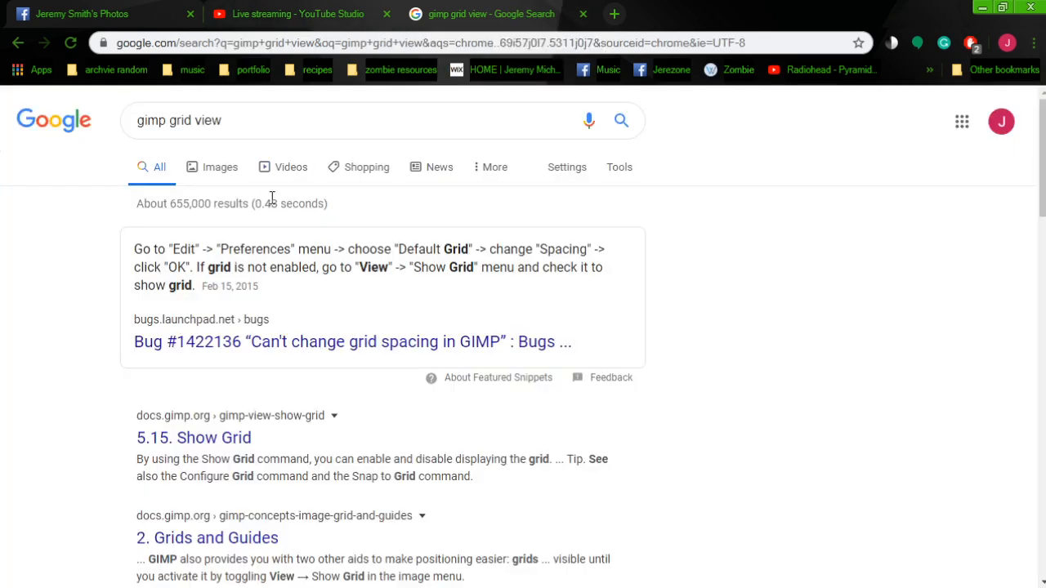
{"action": "left_click", "coordinate": [239, 45]}
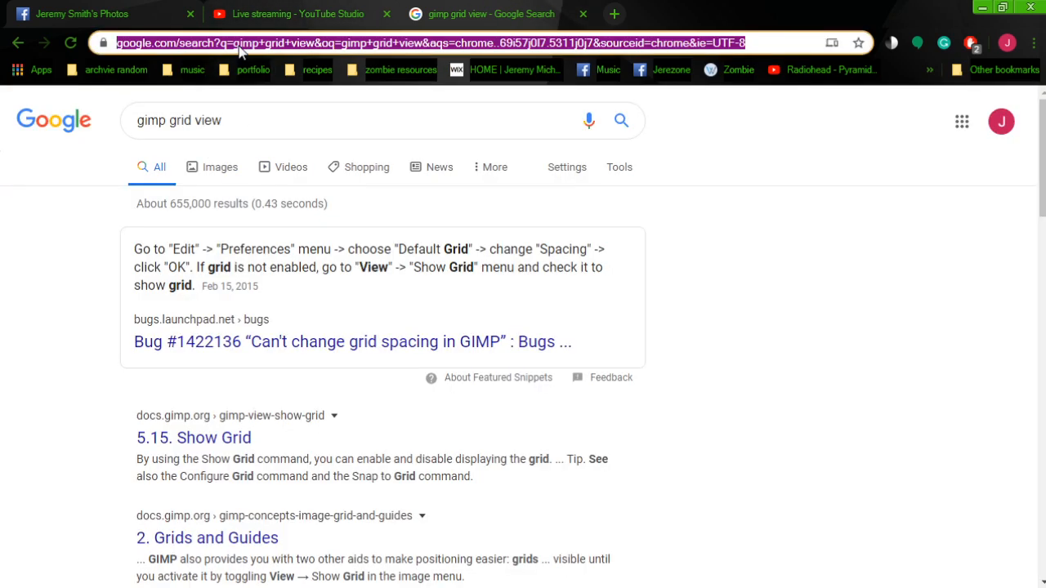
{"action": "type", "text": "rpg "}
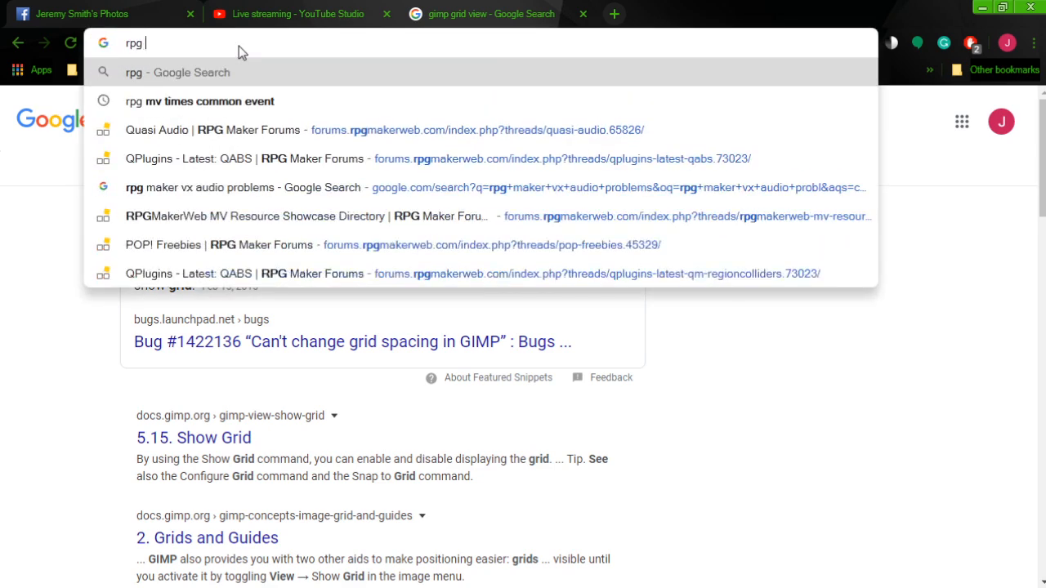
{"action": "type", "text": "mv"}
{"action": "key", "text": "BackSpace"}
{"action": "type", "text": "mv "}
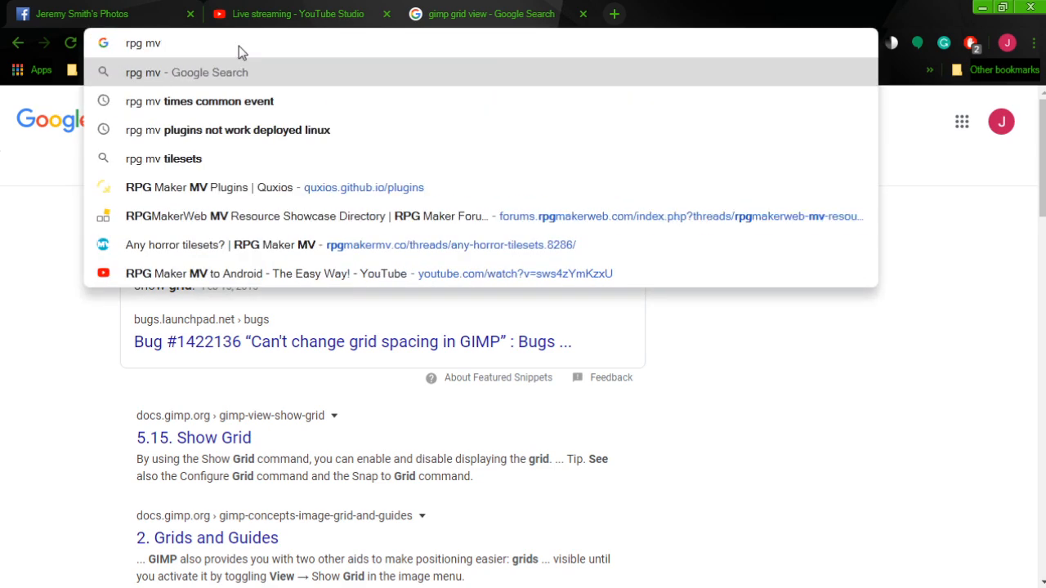
{"action": "type", "text": "editing tilesets"}
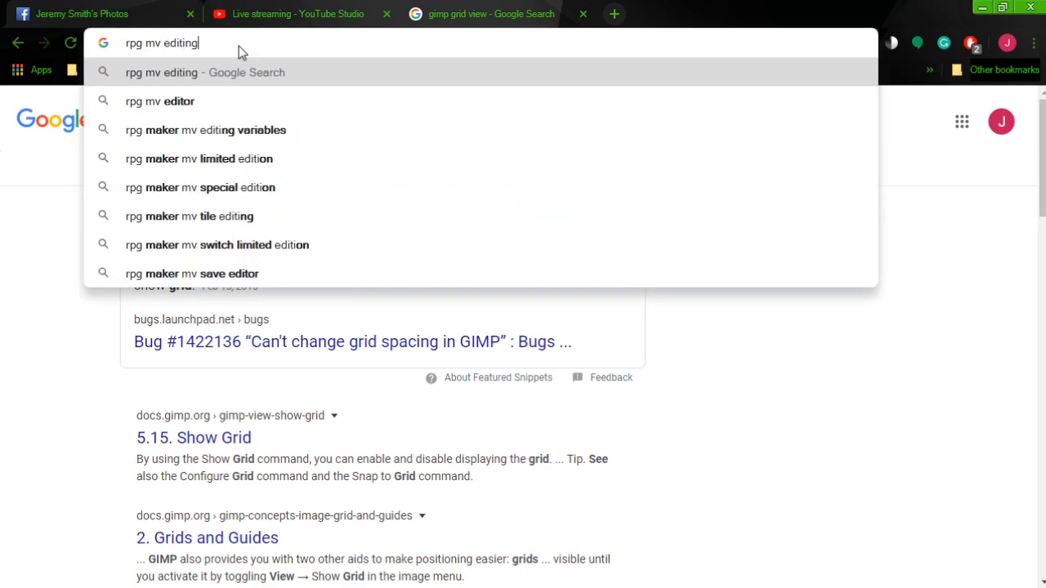
{"action": "key", "text": "Return"}
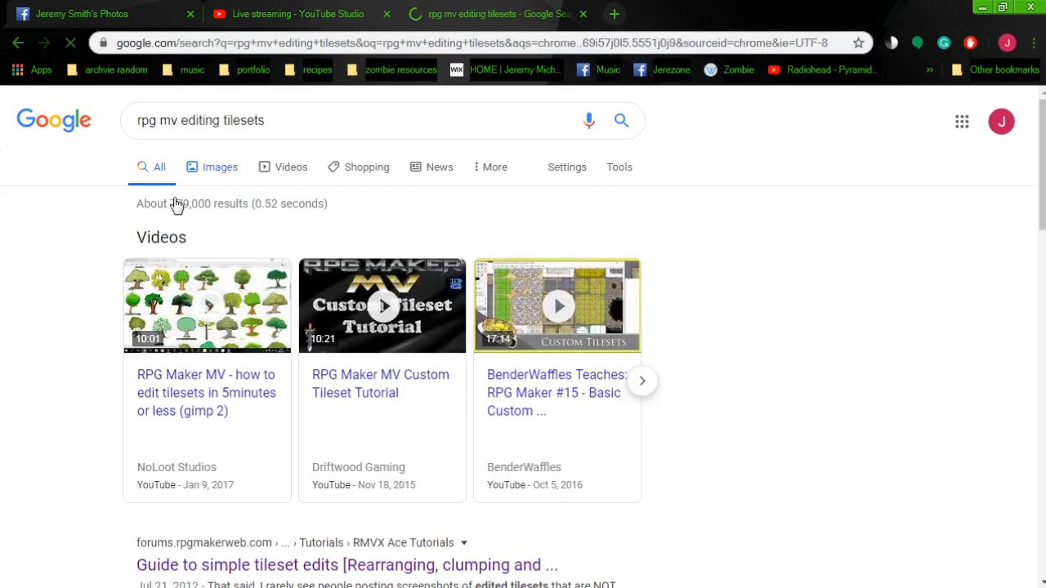
Step: Open the rpgmakercentral.com result "Making or editing tile sets." and read through the forum replies
{"action": "scroll", "coordinate": [304, 241], "scroll_direction": "down", "scroll_amount": 7}
{"action": "scroll", "coordinate": [249, 273], "scroll_direction": "up", "scroll_amount": 1}
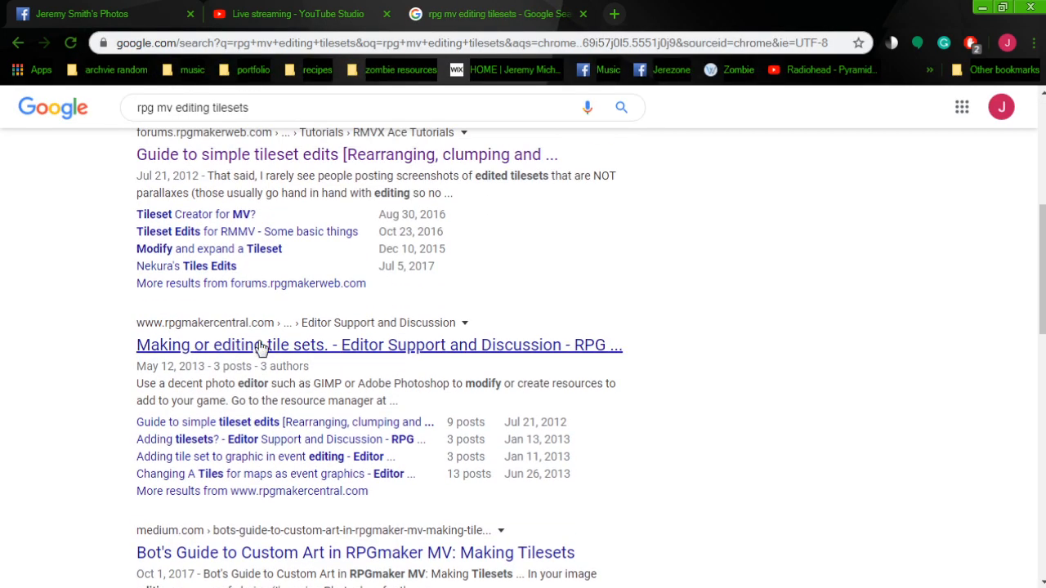
{"action": "left_click", "coordinate": [310, 350]}
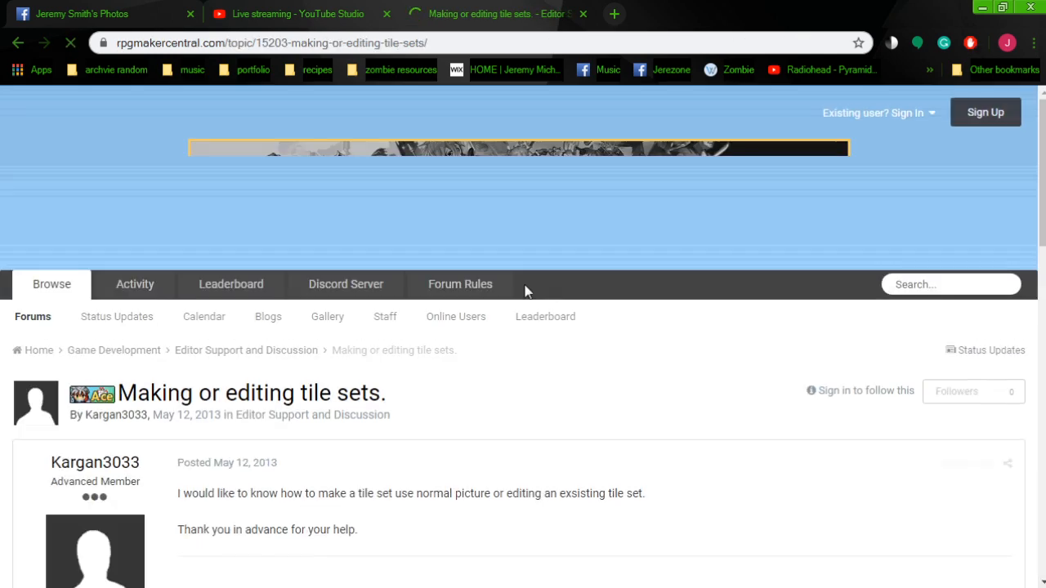
{"action": "scroll", "coordinate": [501, 301], "scroll_direction": "down", "scroll_amount": 5}
{"action": "scroll", "coordinate": [501, 301], "scroll_direction": "down", "scroll_amount": 1}
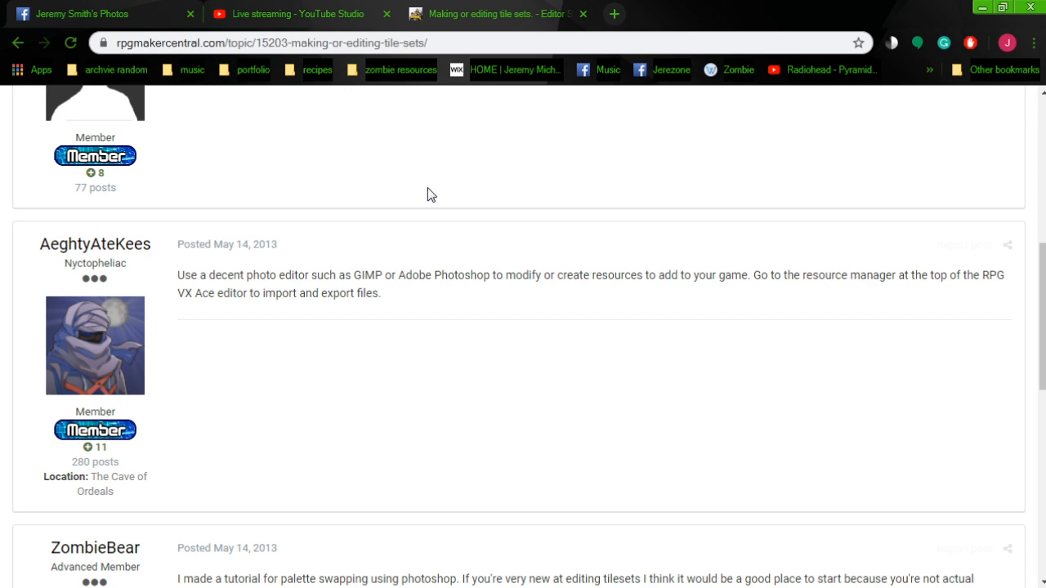
{"action": "scroll", "coordinate": [429, 193], "scroll_direction": "up", "scroll_amount": 3}
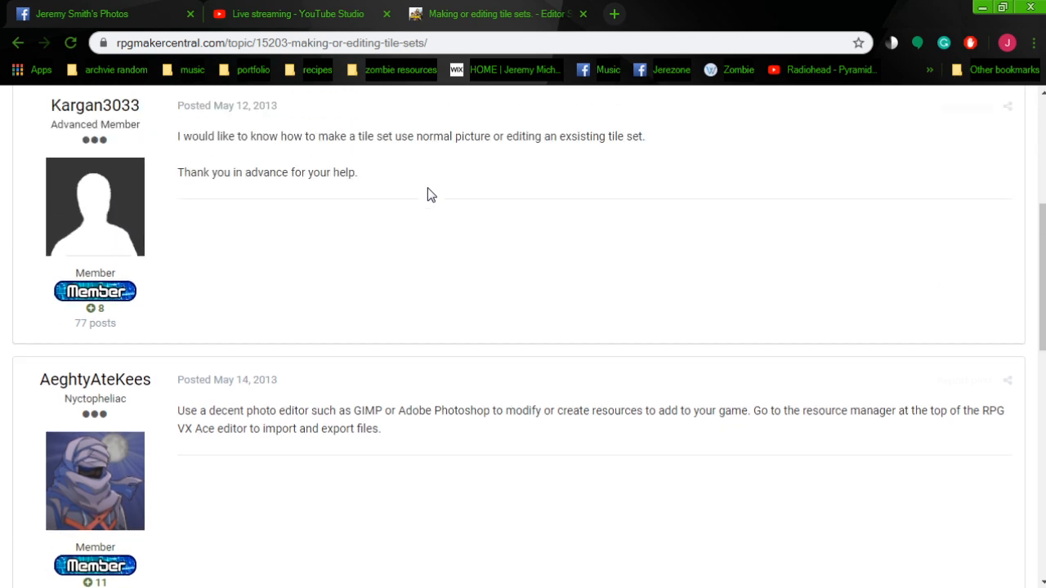
Step: Read the rest of the "Making or editing tile sets." topic, return to the Google results and look through them
{"action": "scroll", "coordinate": [462, 350], "scroll_direction": "down", "scroll_amount": 7}
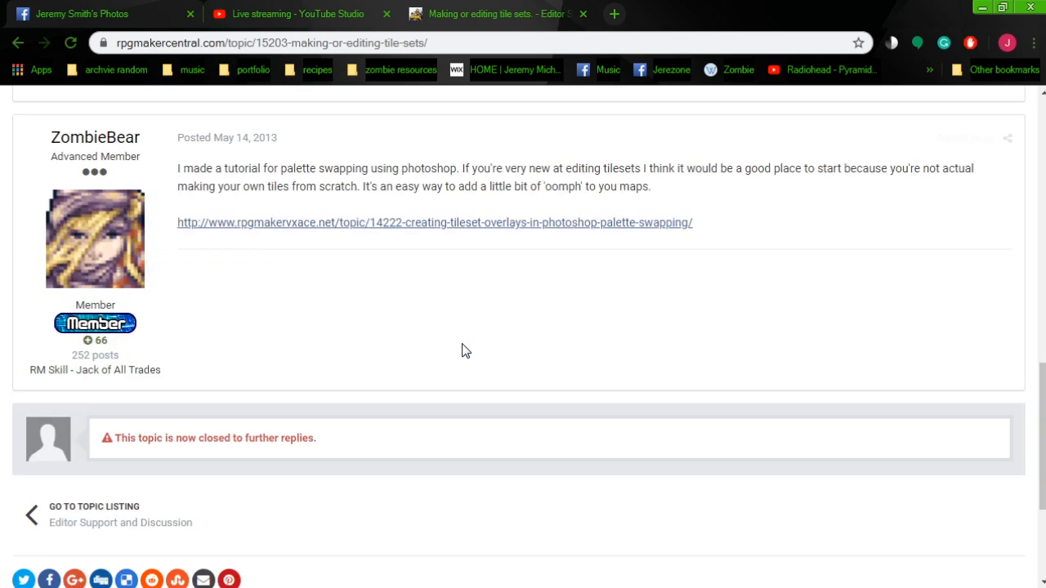
{"action": "scroll", "coordinate": [462, 350], "scroll_direction": "down", "scroll_amount": 3}
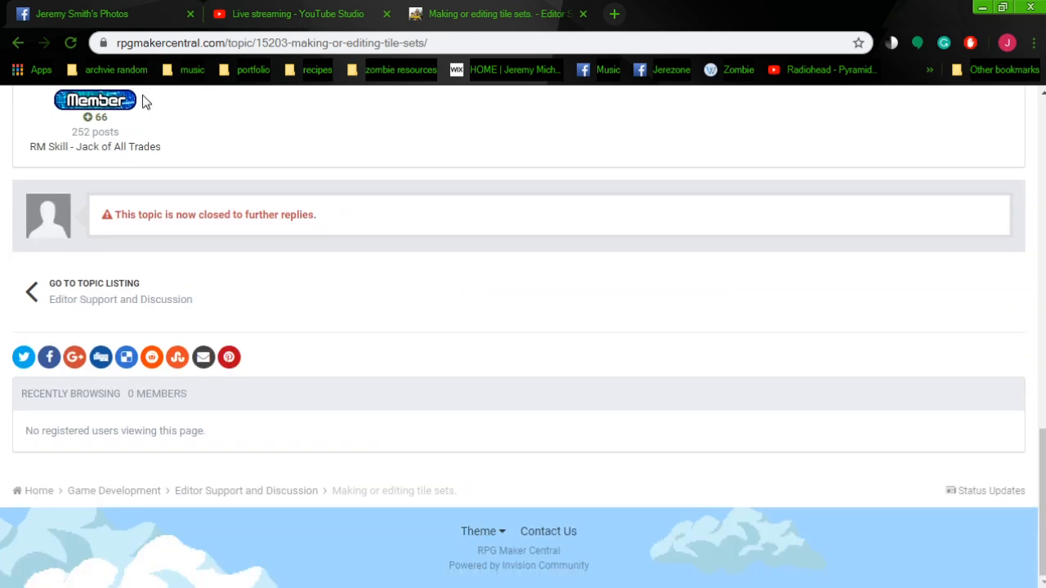
{"action": "left_click", "coordinate": [18, 42]}
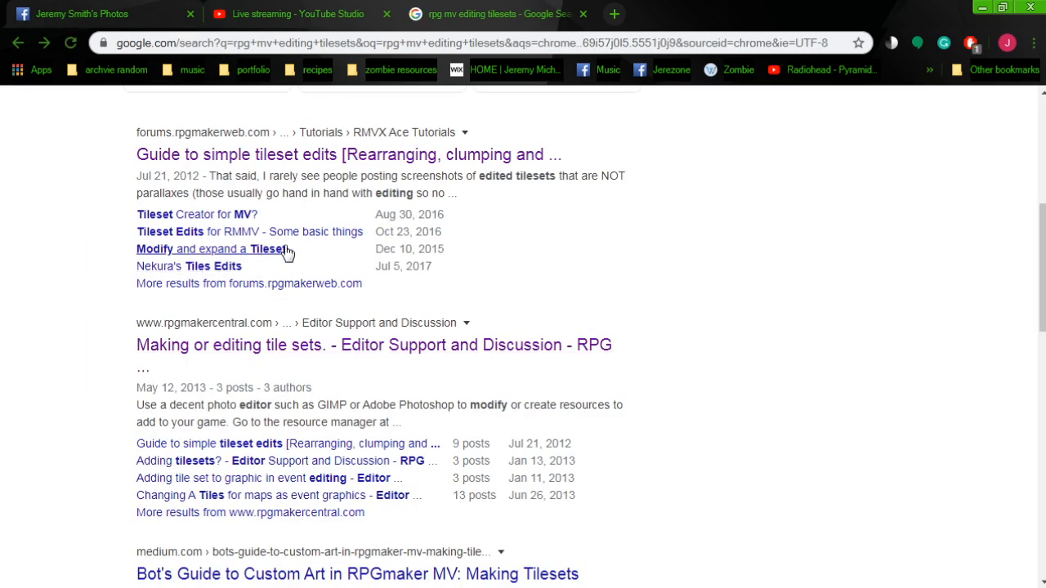
{"action": "scroll", "coordinate": [264, 326], "scroll_direction": "down", "scroll_amount": 1}
{"action": "scroll", "coordinate": [264, 369], "scroll_direction": "down", "scroll_amount": 4}
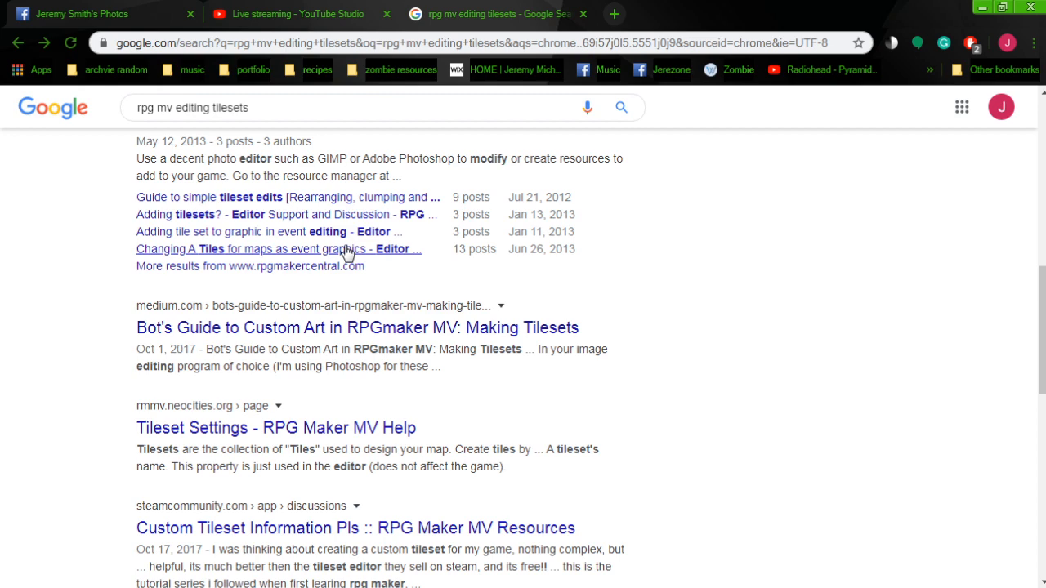
{"action": "scroll", "coordinate": [346, 253], "scroll_direction": "up", "scroll_amount": 10}
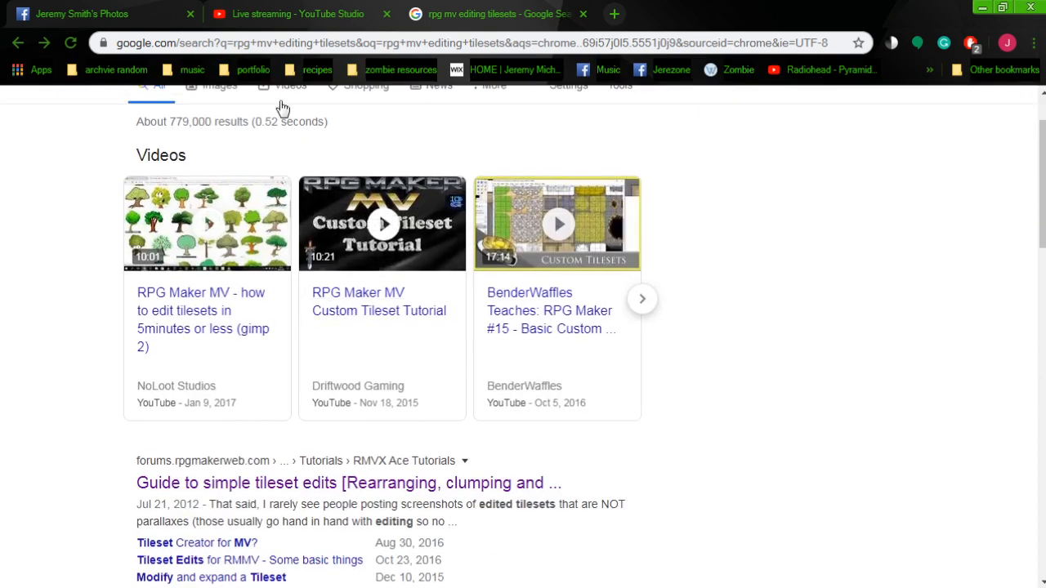
Step: Refine the Google search to "rpg mv editing tilesets grid"
{"action": "left_click", "coordinate": [295, 120]}
{"action": "type", "text": "grid"}
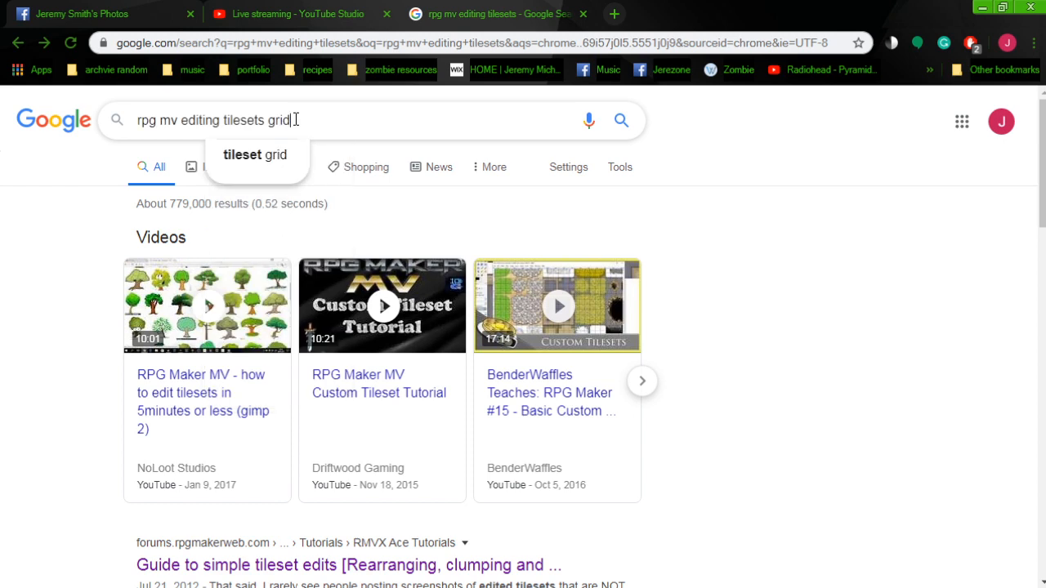
{"action": "key", "text": "Return"}
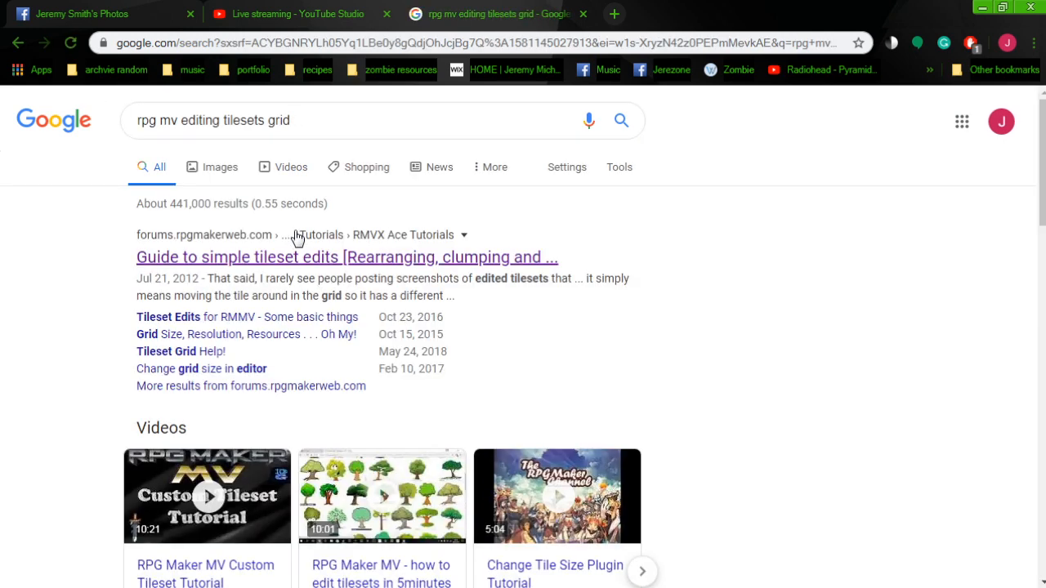
Step: Open the forum result "Grid Size, Resolution, Resources . . . Oh My!" and read its replies about grid size
{"action": "left_click", "coordinate": [260, 334]}
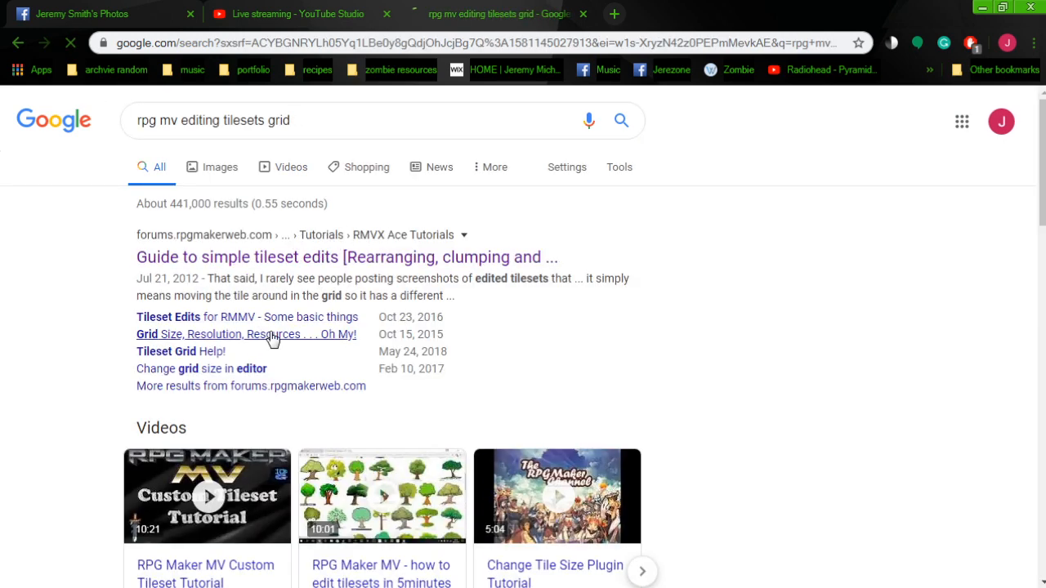
{"action": "scroll", "coordinate": [503, 405], "scroll_direction": "down", "scroll_amount": 2}
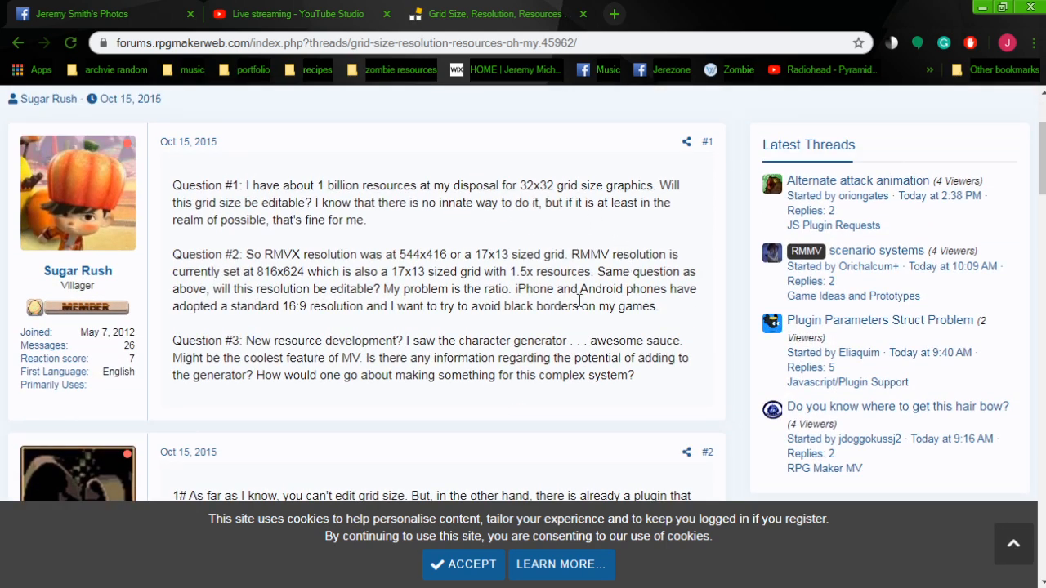
{"action": "scroll", "coordinate": [423, 397], "scroll_direction": "down", "scroll_amount": 8}
{"action": "scroll", "coordinate": [423, 396], "scroll_direction": "down", "scroll_amount": 3}
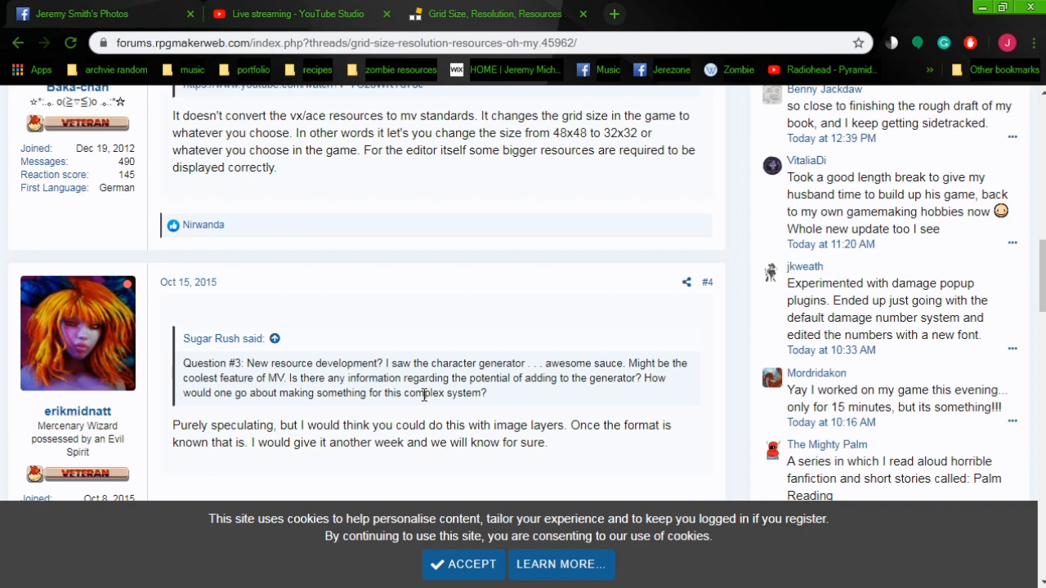
{"action": "scroll", "coordinate": [423, 395], "scroll_direction": "down", "scroll_amount": 3}
{"action": "scroll", "coordinate": [424, 396], "scroll_direction": "down", "scroll_amount": 3}
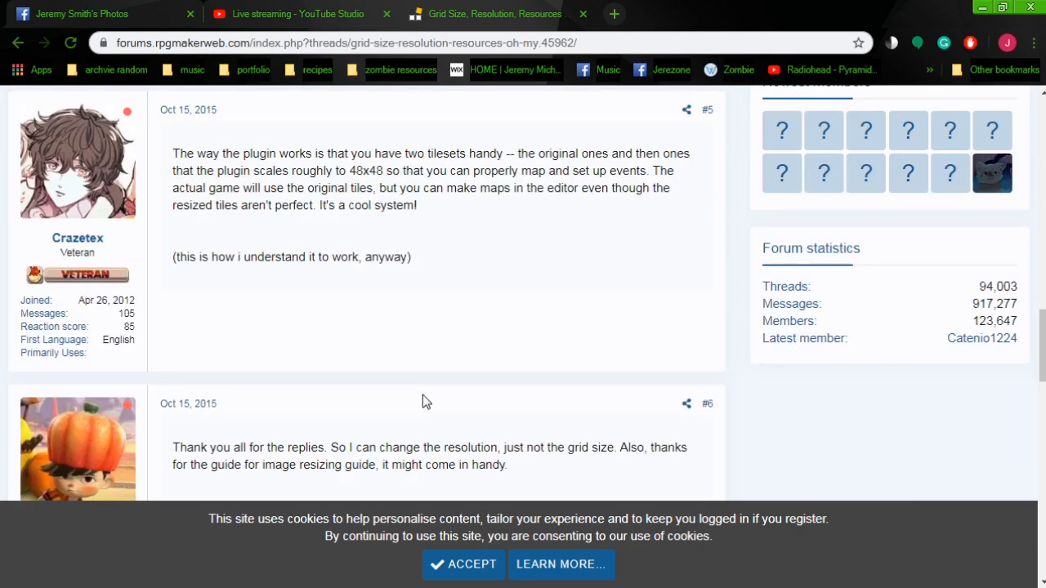
{"action": "scroll", "coordinate": [422, 400], "scroll_direction": "down", "scroll_amount": 5}
{"action": "scroll", "coordinate": [422, 400], "scroll_direction": "down", "scroll_amount": 3}
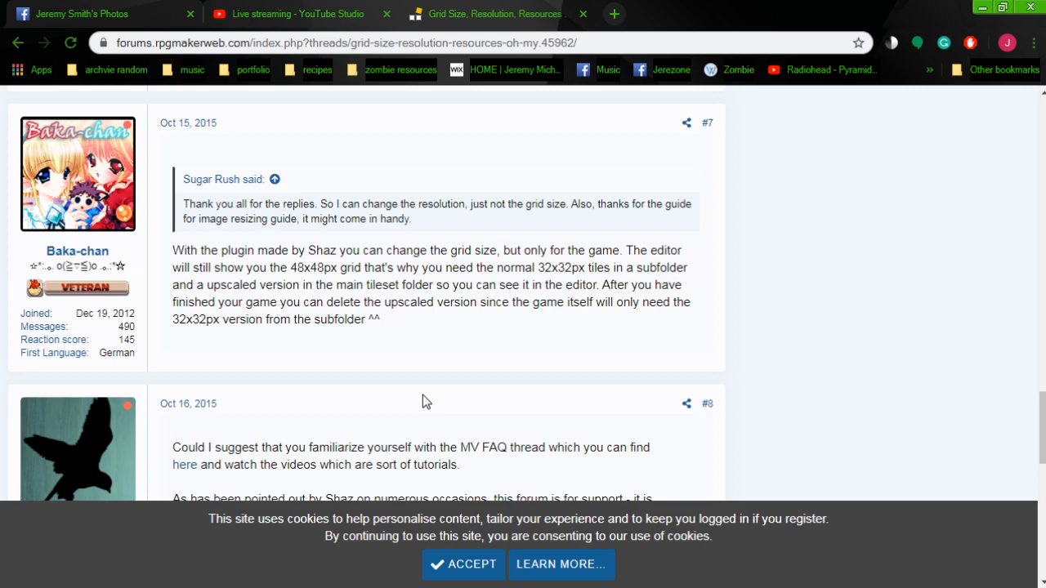
{"action": "scroll", "coordinate": [422, 400], "scroll_direction": "down", "scroll_amount": 3}
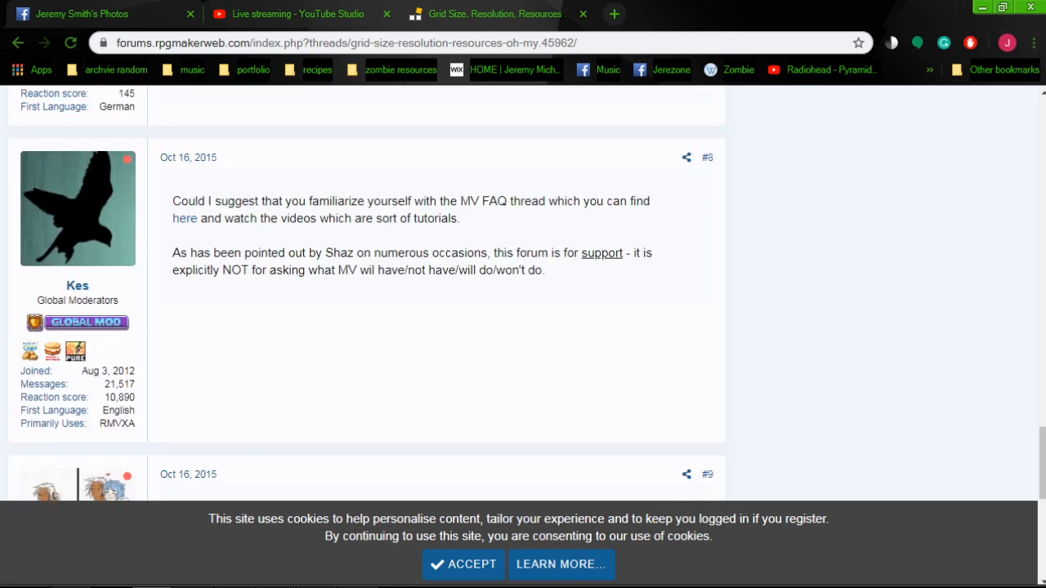
Step: Check the live stream dashboard in YouTube Studio and return to the grid size forum thread
{"action": "left_click", "coordinate": [316, 574]}
{"action": "left_click", "coordinate": [297, 5]}
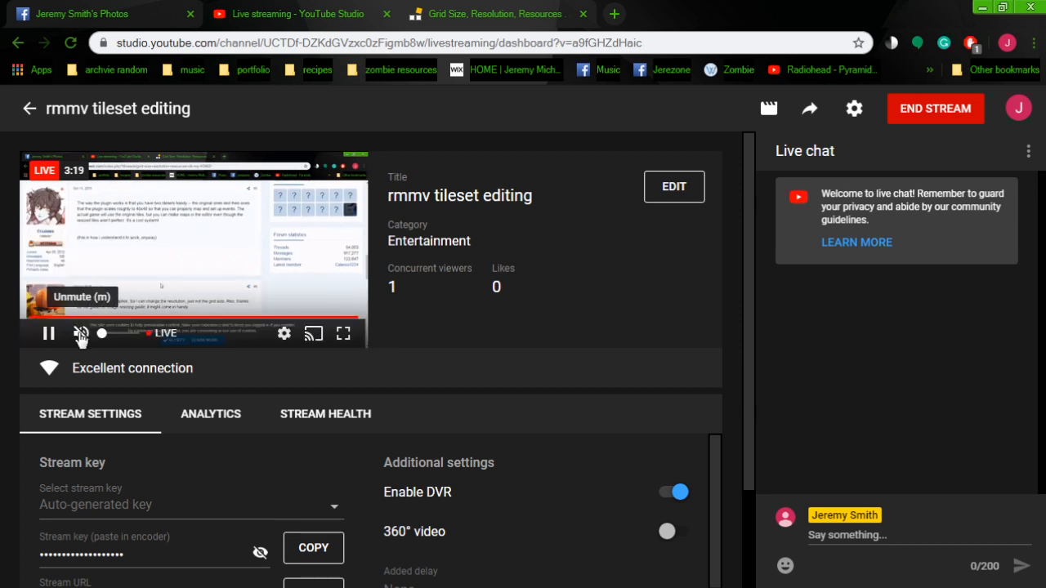
{"action": "left_click", "coordinate": [516, 8]}
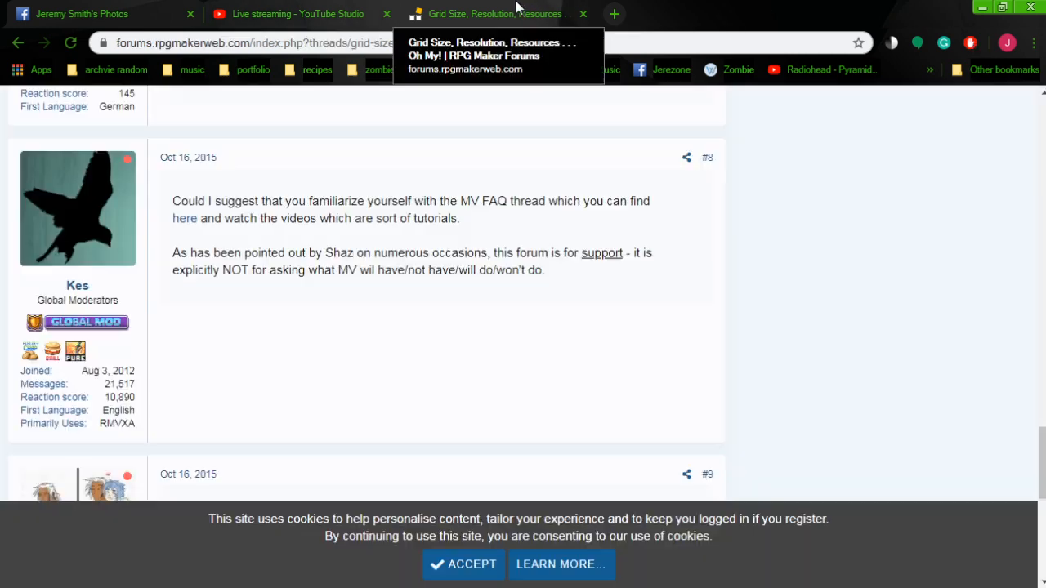
Step: Switch to GIMP and magnify the road-marking tiles to examine how the grid lines fall across them
{"action": "left_click", "coordinate": [317, 574]}
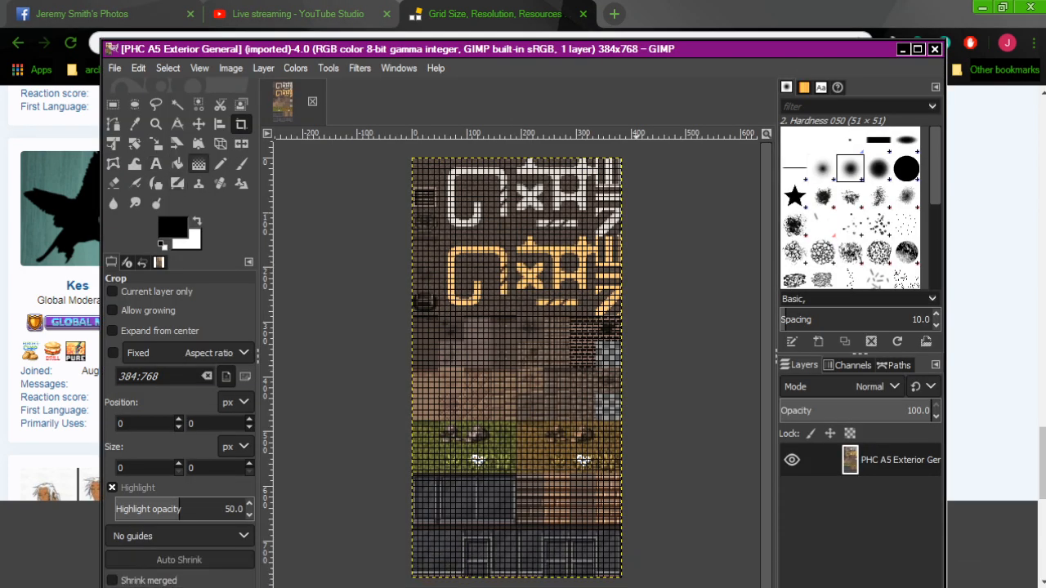
{"action": "left_click", "coordinate": [155, 123]}
{"action": "left_click", "coordinate": [588, 306]}
{"action": "left_click", "coordinate": [517, 284]}
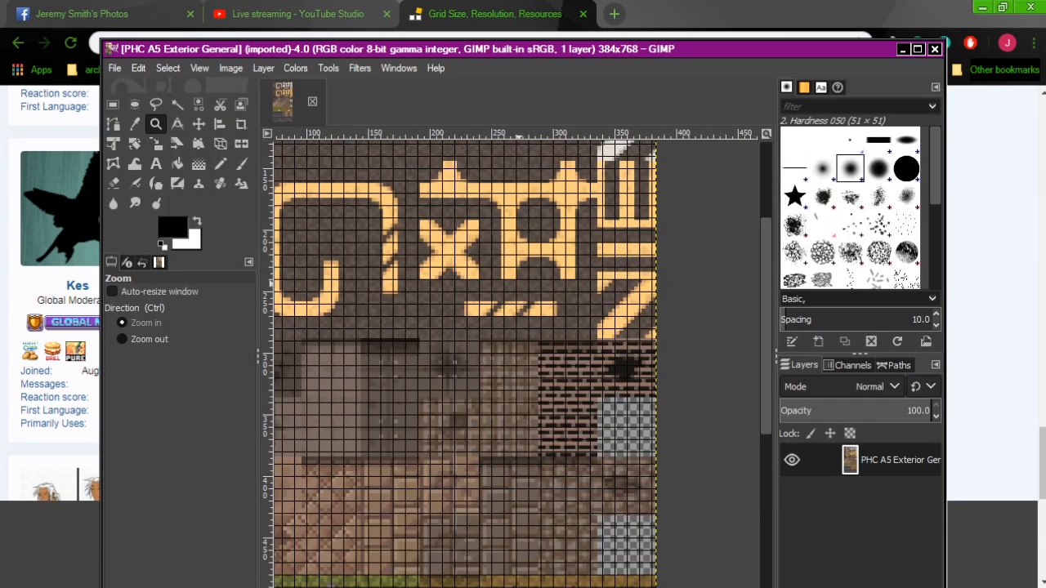
{"action": "scroll", "coordinate": [415, 375], "scroll_direction": "up", "scroll_amount": 2}
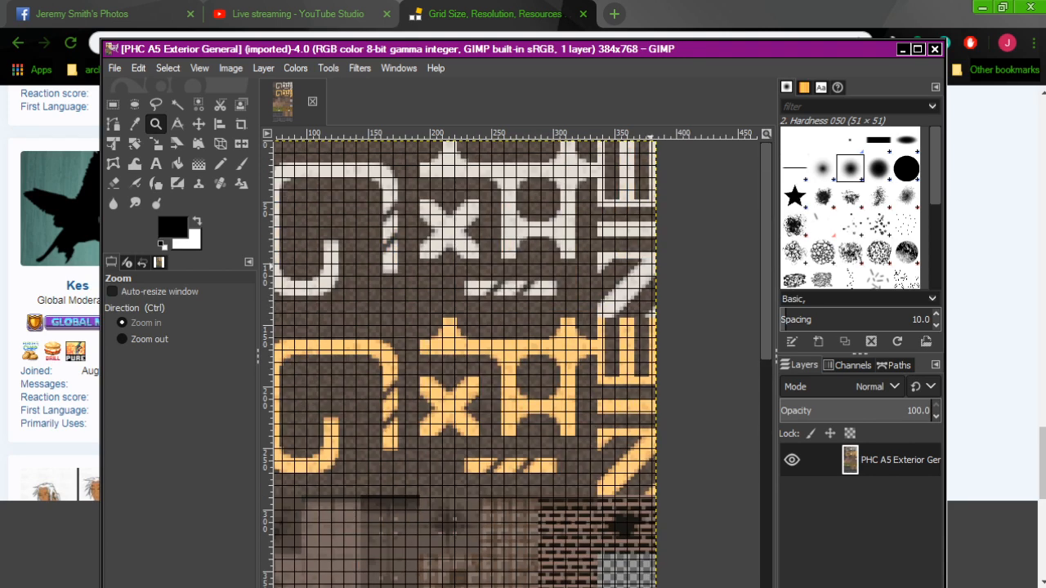
Step: Close GIMP, start GIMP 2.10.14 again and reopen the recent PHC A5 Exterior General tileset image
{"action": "mouse_move", "coordinate": [493, 586]}
{"action": "left_click", "coordinate": [933, 49]}
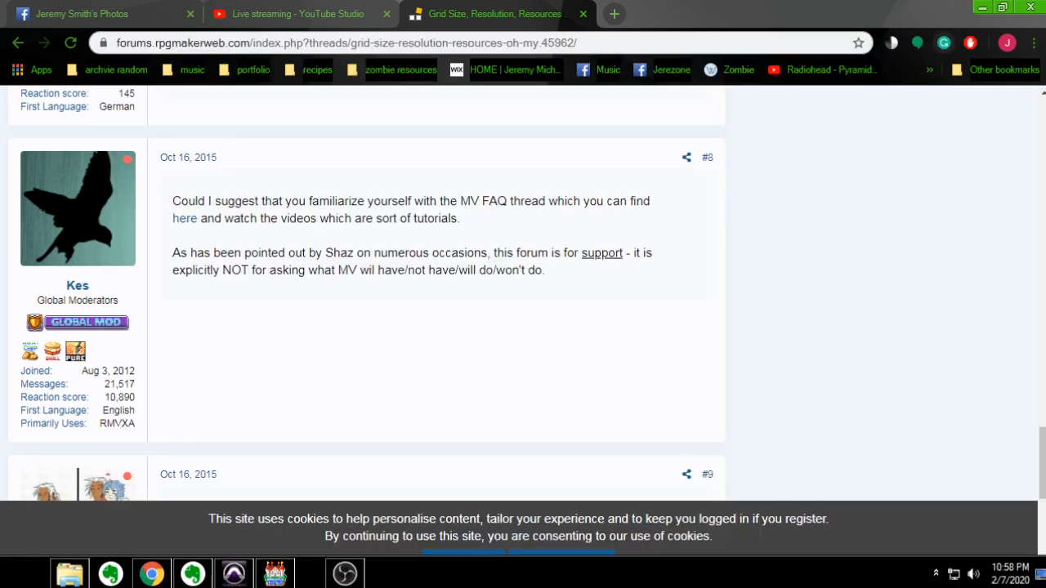
{"action": "left_click", "coordinate": [21, 574]}
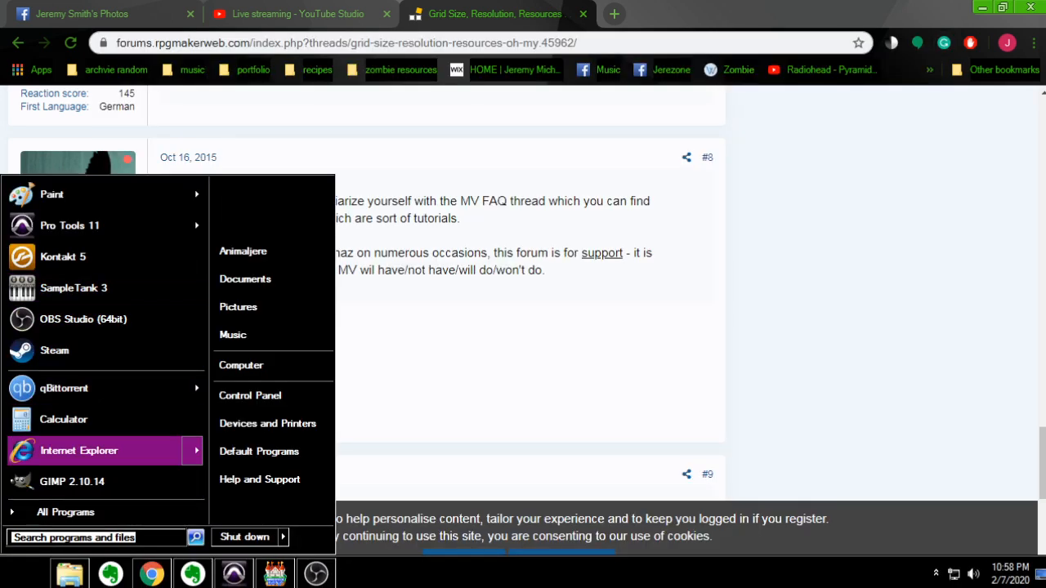
{"action": "left_click", "coordinate": [72, 481]}
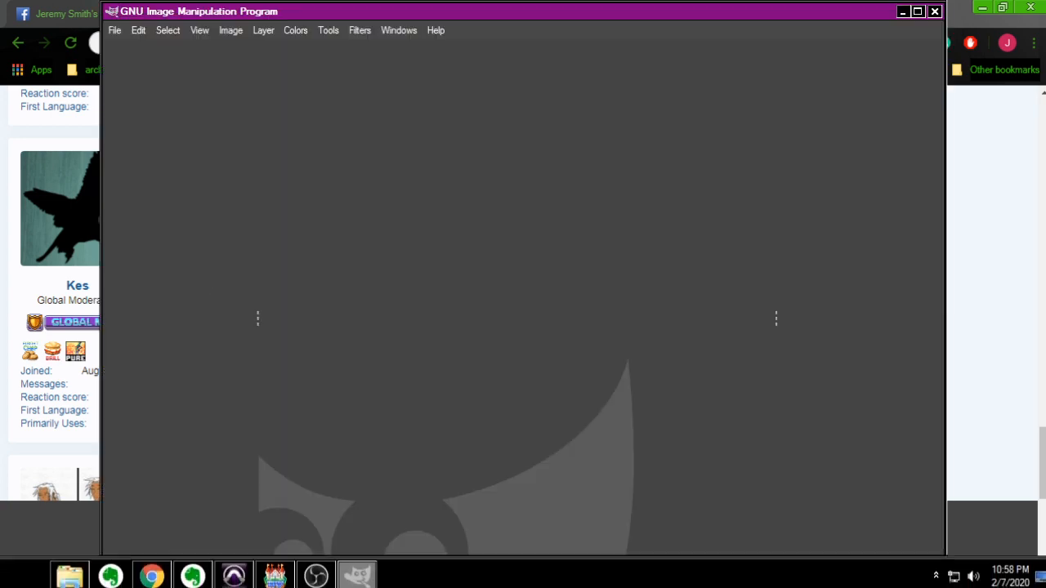
{"action": "left_click", "coordinate": [114, 31]}
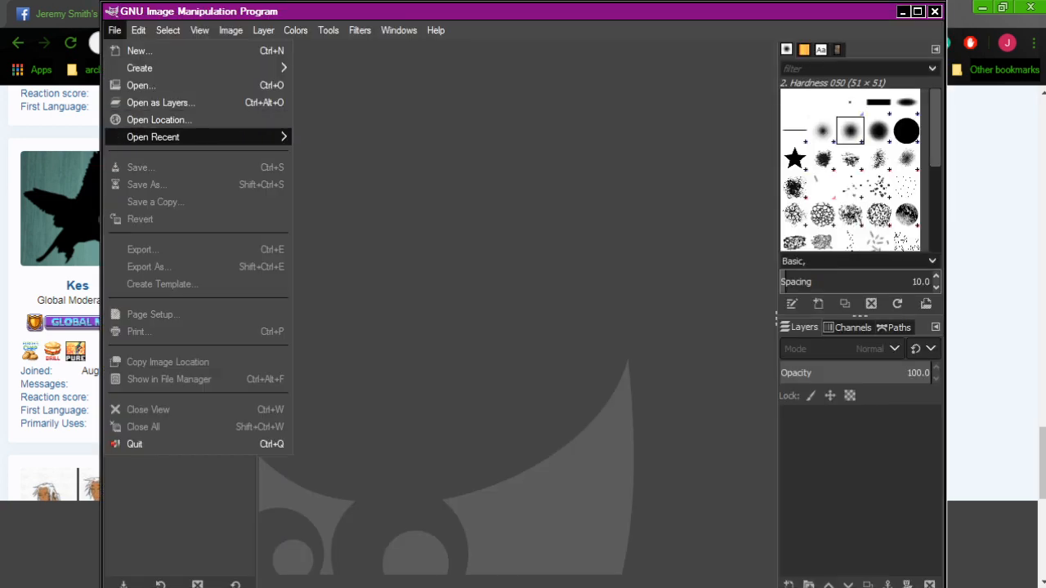
{"action": "mouse_move", "coordinate": [198, 136]}
{"action": "left_click", "coordinate": [380, 140]}
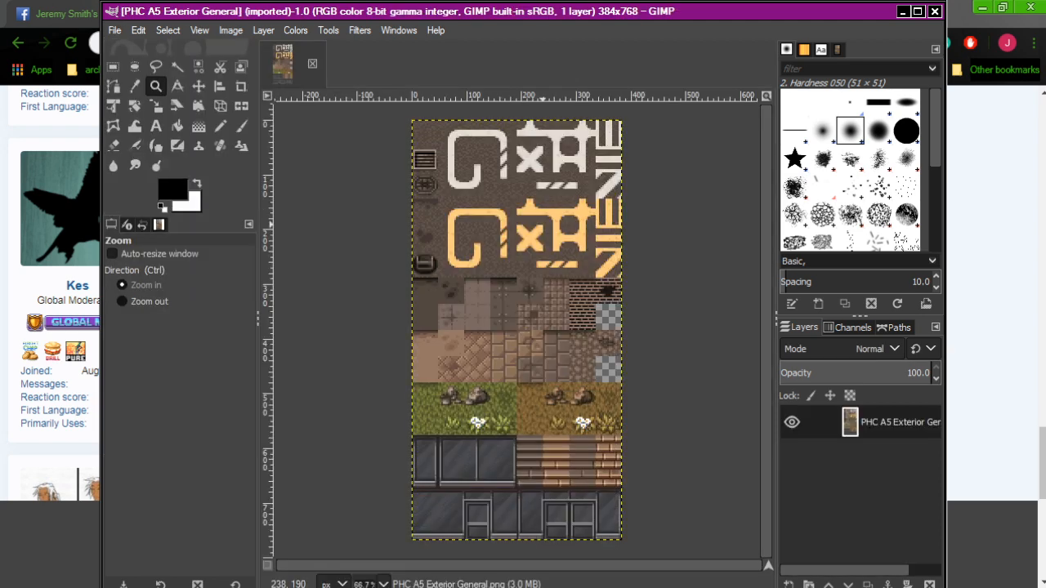
Step: Try a Rectangle Select around the tileset's top-left tile, clear it, and switch the tool's Fixed option to Size
{"action": "left_click", "coordinate": [113, 66]}
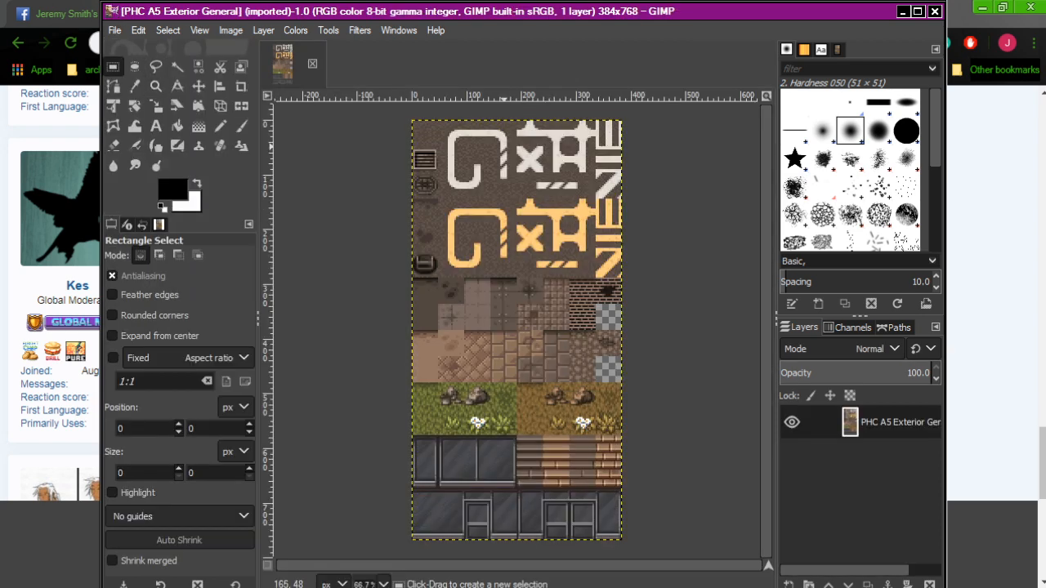
{"action": "left_click_drag", "start_coordinate": [441, 147], "coordinate": [415, 122]}
{"action": "left_click", "coordinate": [357, 202]}
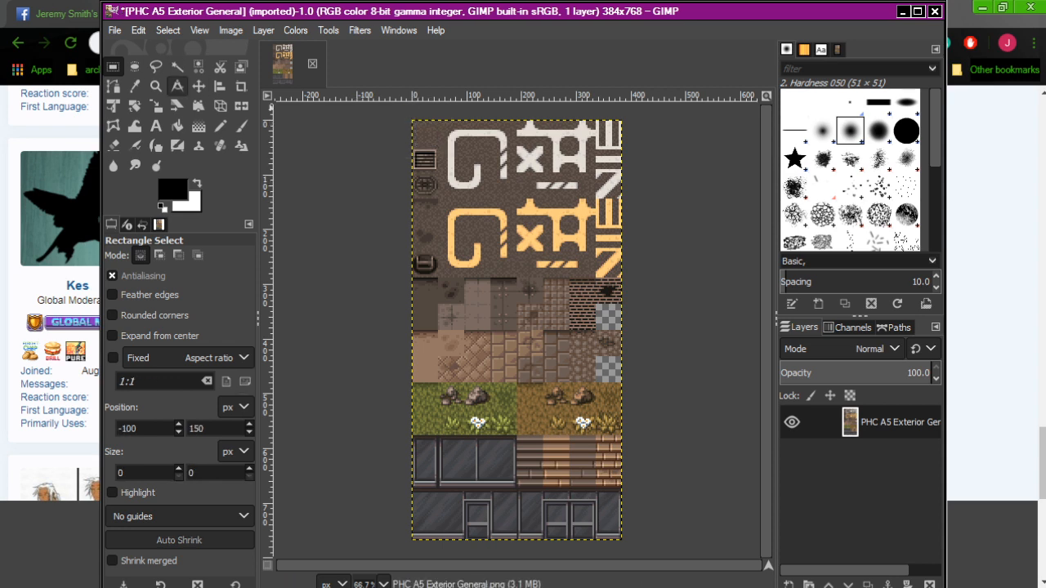
{"action": "scroll", "coordinate": [187, 357], "scroll_direction": "down", "scroll_amount": 3}
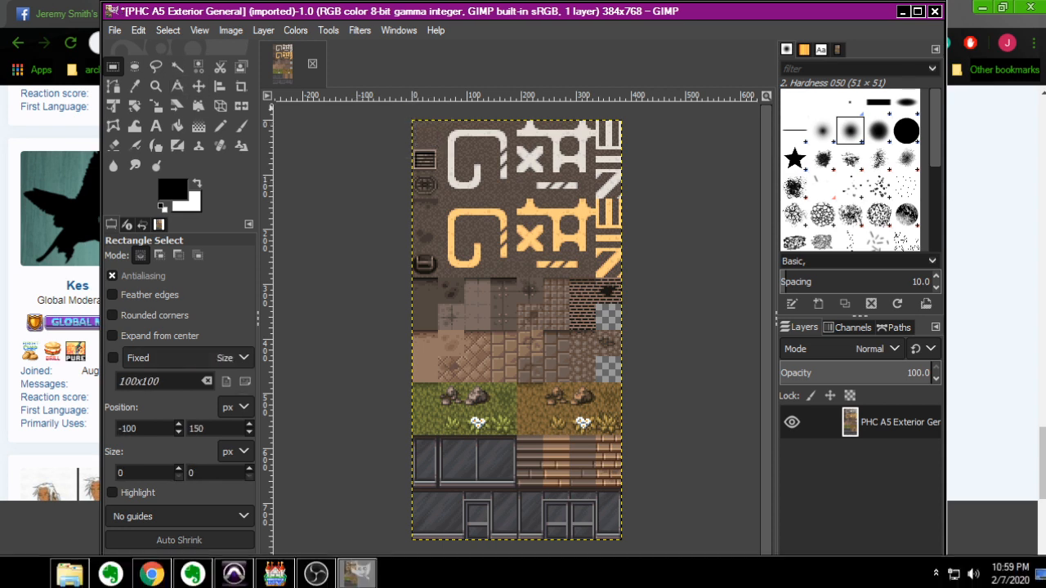
Step: Switch to Chrome and search Google for "how edit rpg mv tiles grid"
{"action": "left_click", "coordinate": [151, 573]}
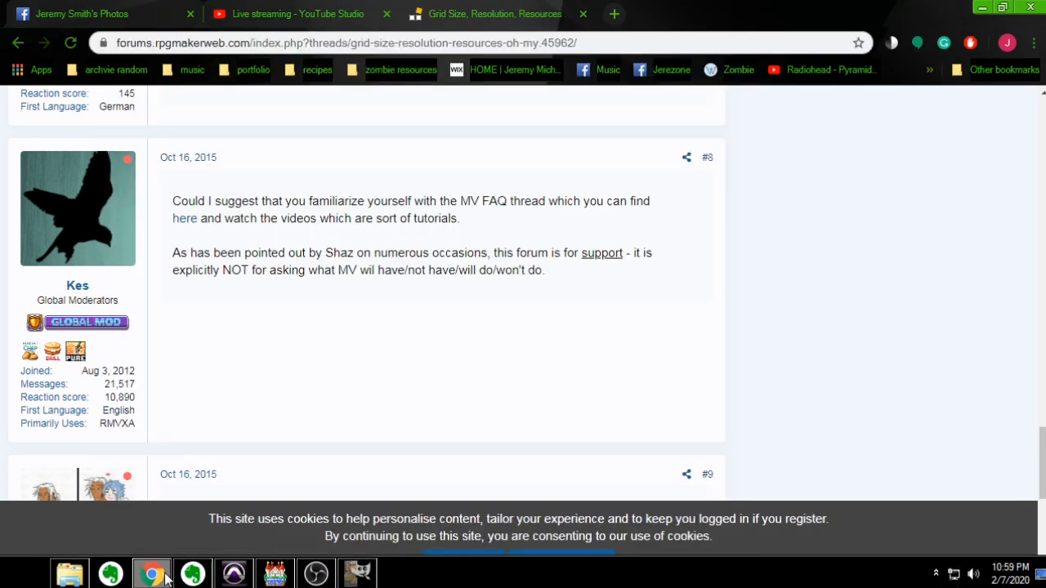
{"action": "left_click", "coordinate": [578, 45]}
{"action": "type", "text": "how e"}
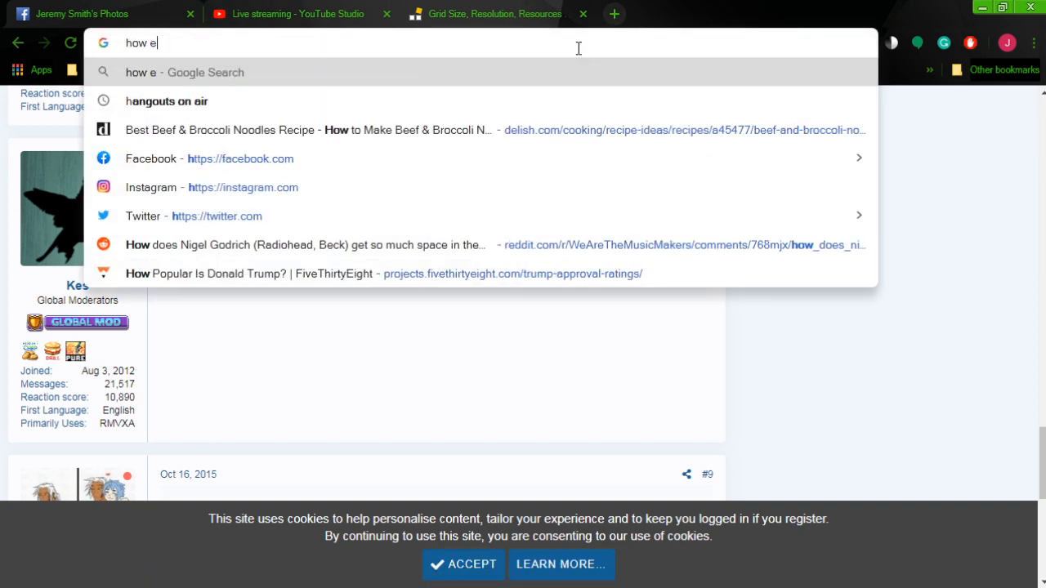
{"action": "type", "text": "dit rpg mv tiles grid"}
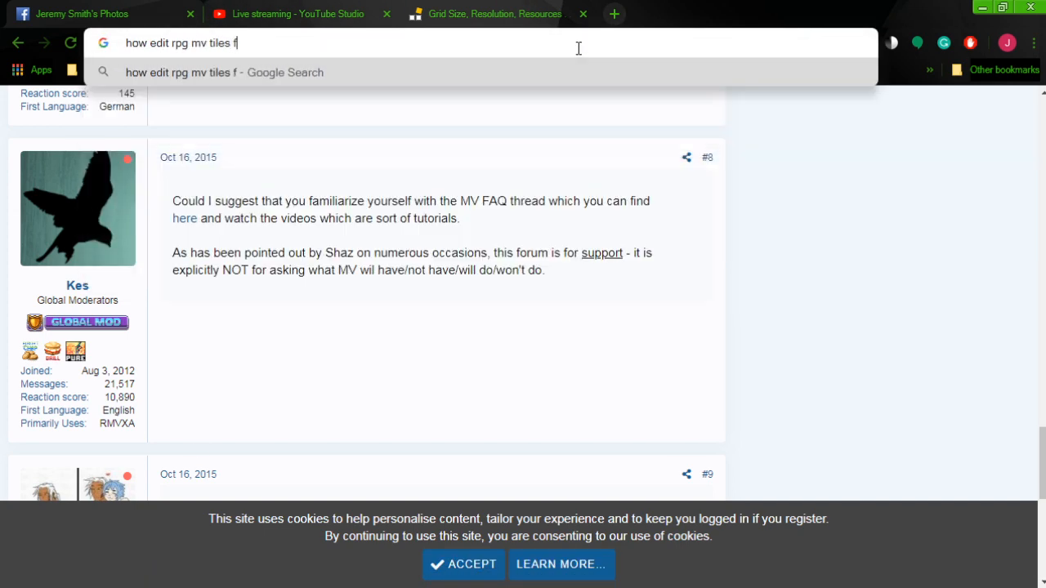
{"action": "key", "text": "Return"}
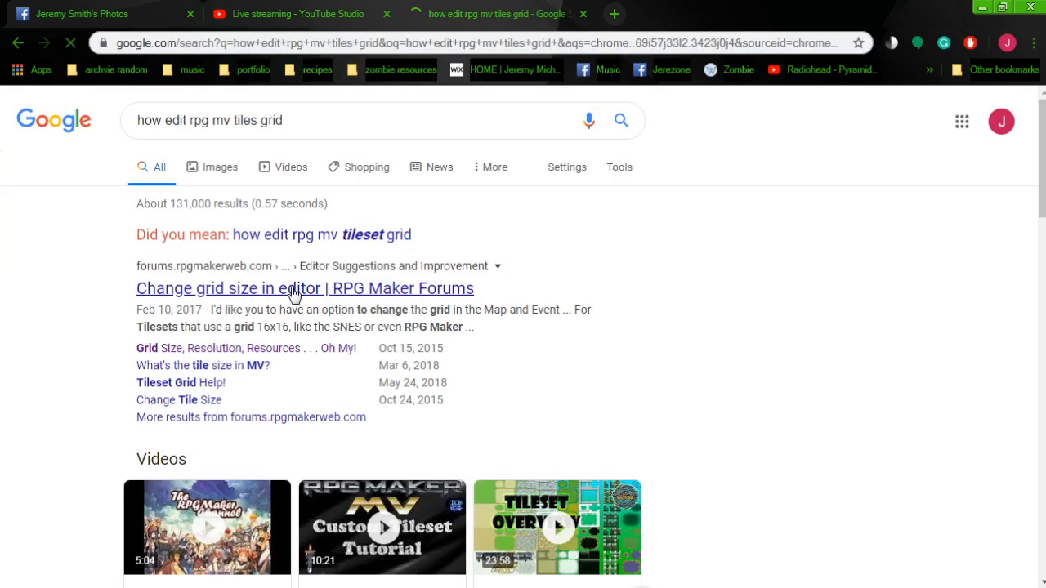
Step: Open the result "Change grid size in editor | RPG Maker Forums" and read through the feature request and its replies
{"action": "left_click", "coordinate": [347, 287]}
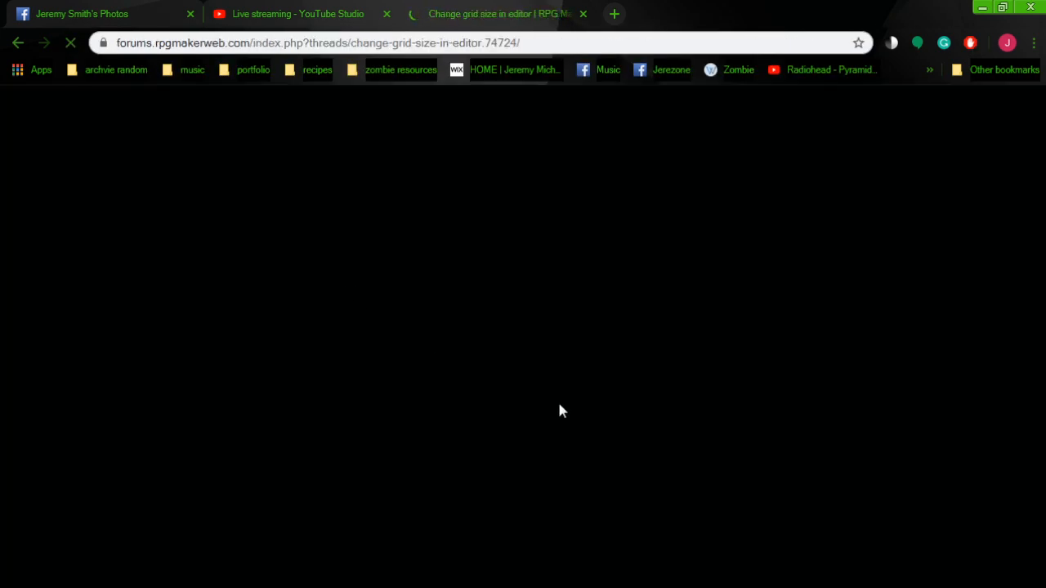
{"action": "scroll", "coordinate": [559, 409], "scroll_direction": "down", "scroll_amount": 4}
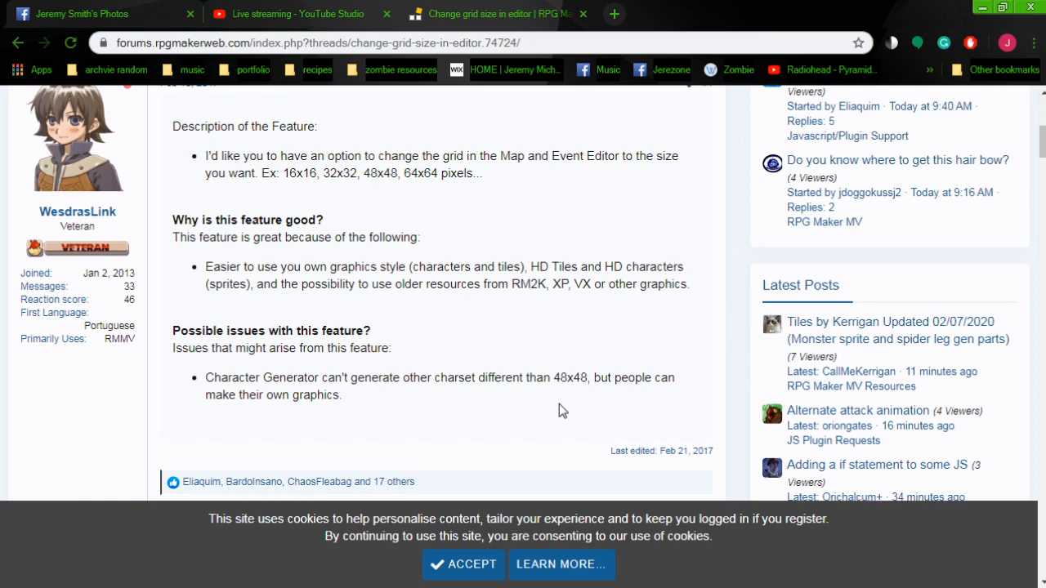
{"action": "scroll", "coordinate": [560, 411], "scroll_direction": "down", "scroll_amount": 5}
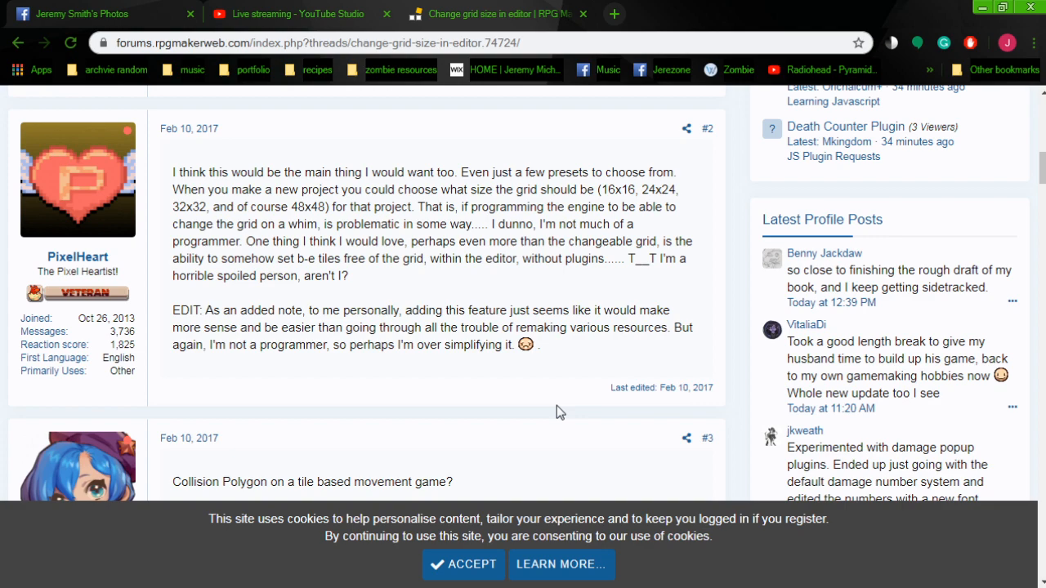
{"action": "scroll", "coordinate": [557, 406], "scroll_direction": "down", "scroll_amount": 4}
{"action": "scroll", "coordinate": [556, 406], "scroll_direction": "down", "scroll_amount": 1}
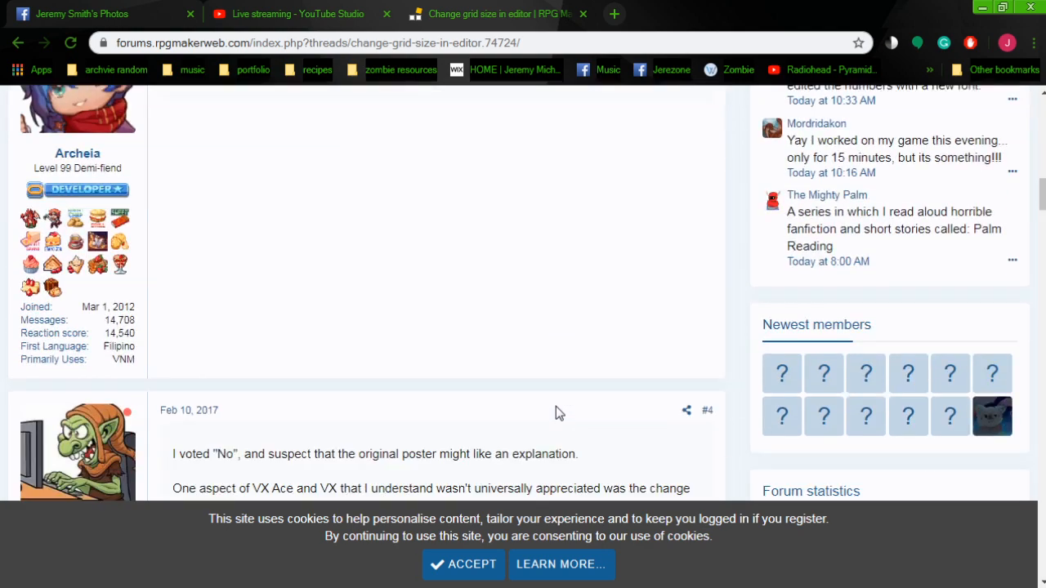
{"action": "scroll", "coordinate": [555, 406], "scroll_direction": "down", "scroll_amount": 12}
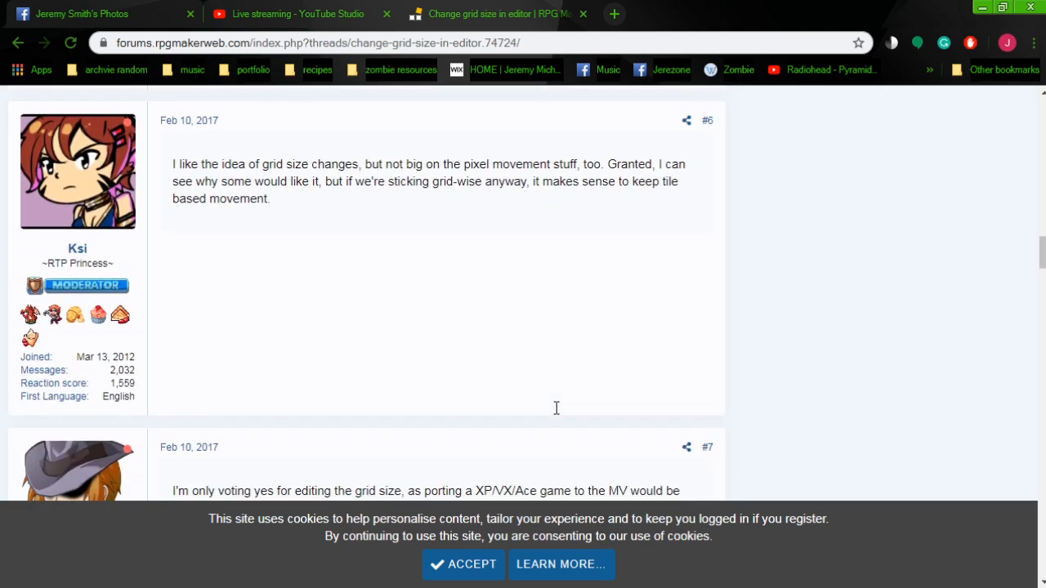
Step: Read on through the further forum replies about changing the editor's grid size and using 32x32 or 16x16 tilesets
{"action": "scroll", "coordinate": [556, 408], "scroll_direction": "down", "scroll_amount": 4}
{"action": "scroll", "coordinate": [555, 408], "scroll_direction": "down", "scroll_amount": 4}
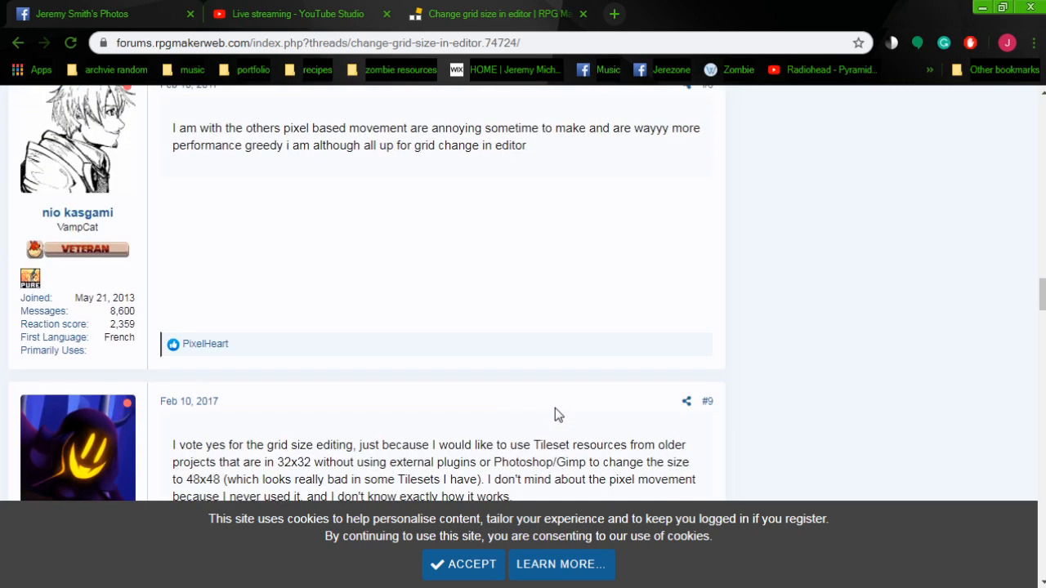
{"action": "scroll", "coordinate": [555, 409], "scroll_direction": "down", "scroll_amount": 4}
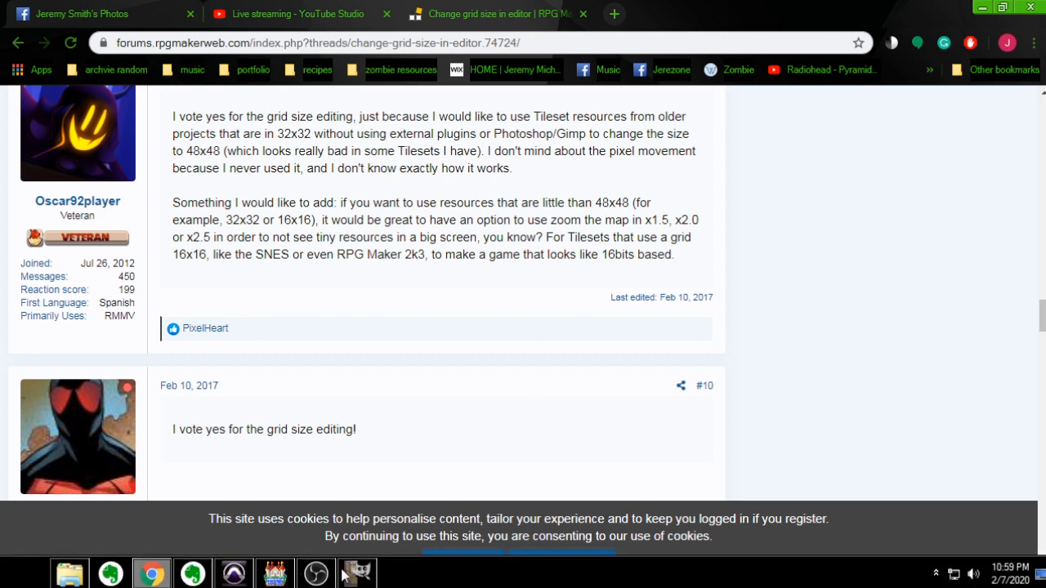
Step: Search Google for "gimp how grid view 48x48" and accept the suggested spelling "gimp how gridview 48x48"
{"action": "left_click", "coordinate": [396, 45]}
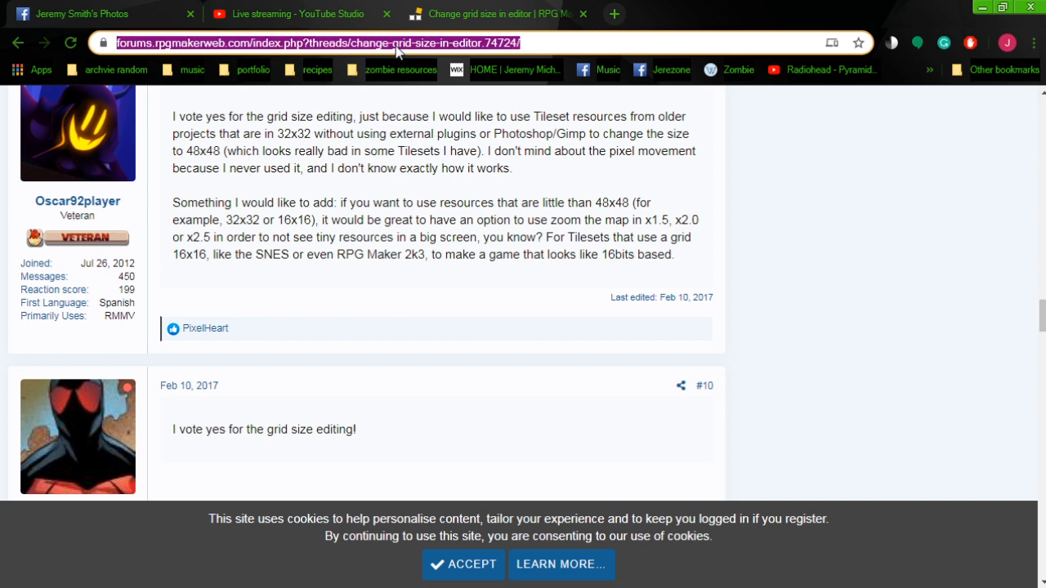
{"action": "type", "text": "gimp ho"}
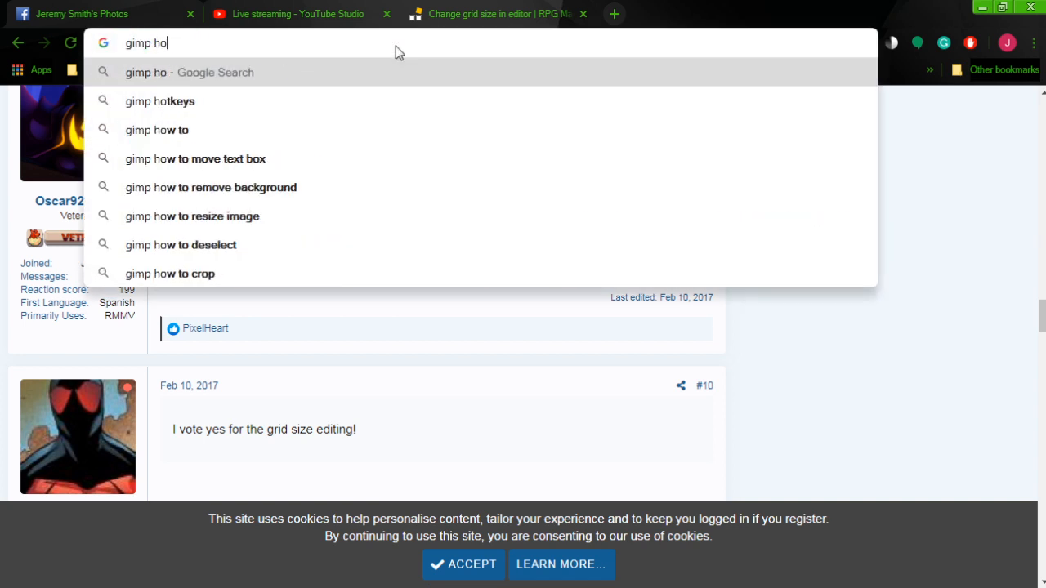
{"action": "type", "text": "w"}
{"action": "key", "text": "BackSpace"}
{"action": "type", "text": "w gr"}
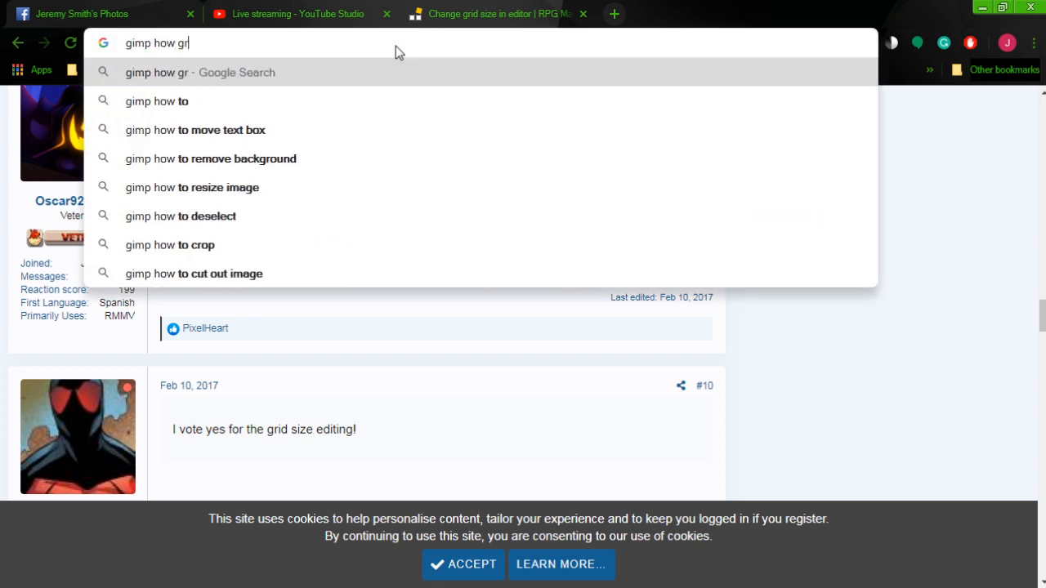
{"action": "type", "text": "id view 68"}
{"action": "key", "text": "BackSpace"}
{"action": "key", "text": "BackSpace"}
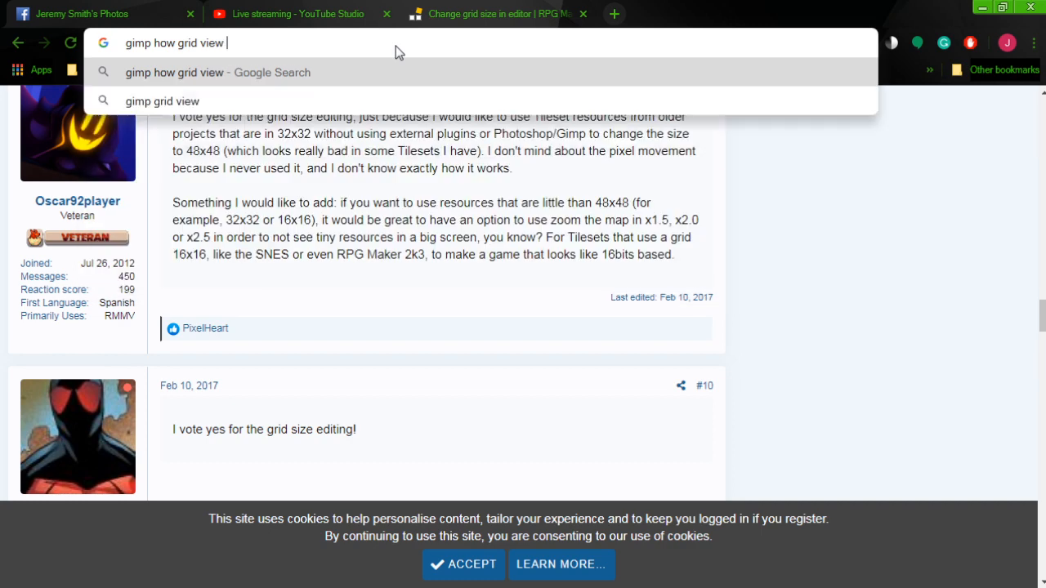
{"action": "type", "text": "48x48"}
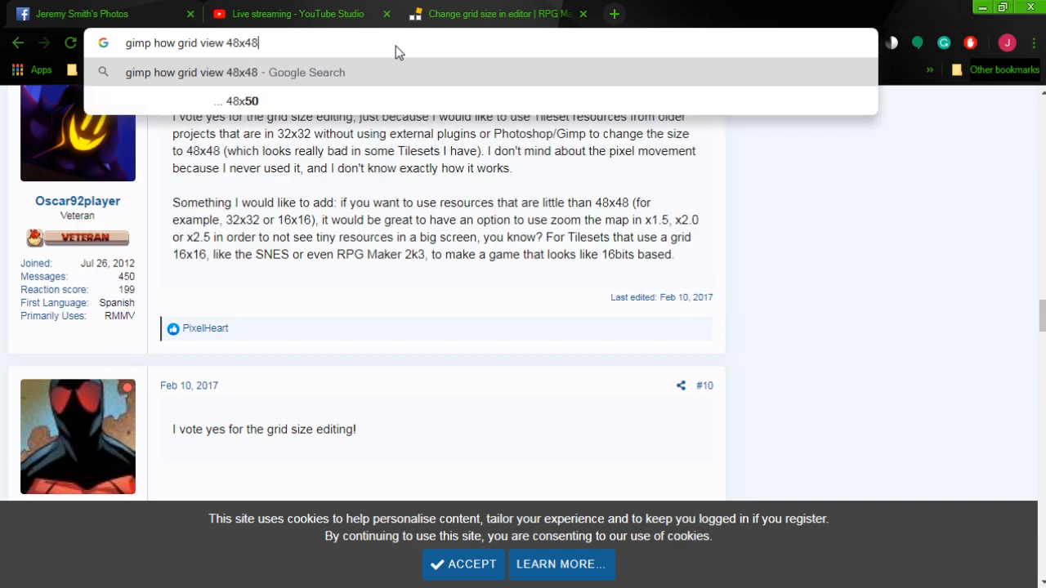
{"action": "key", "text": "Return"}
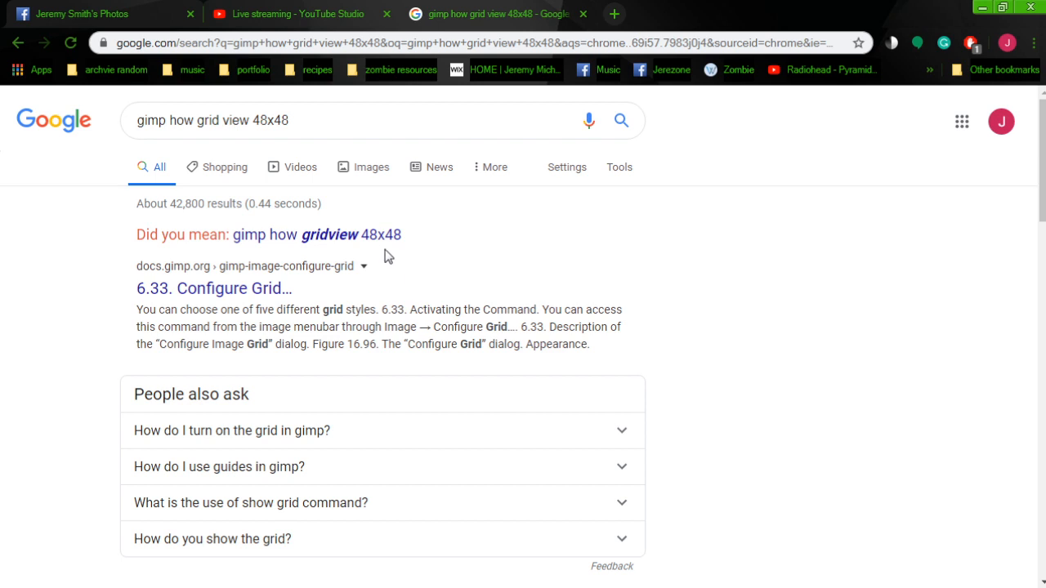
{"action": "left_click", "coordinate": [389, 236]}
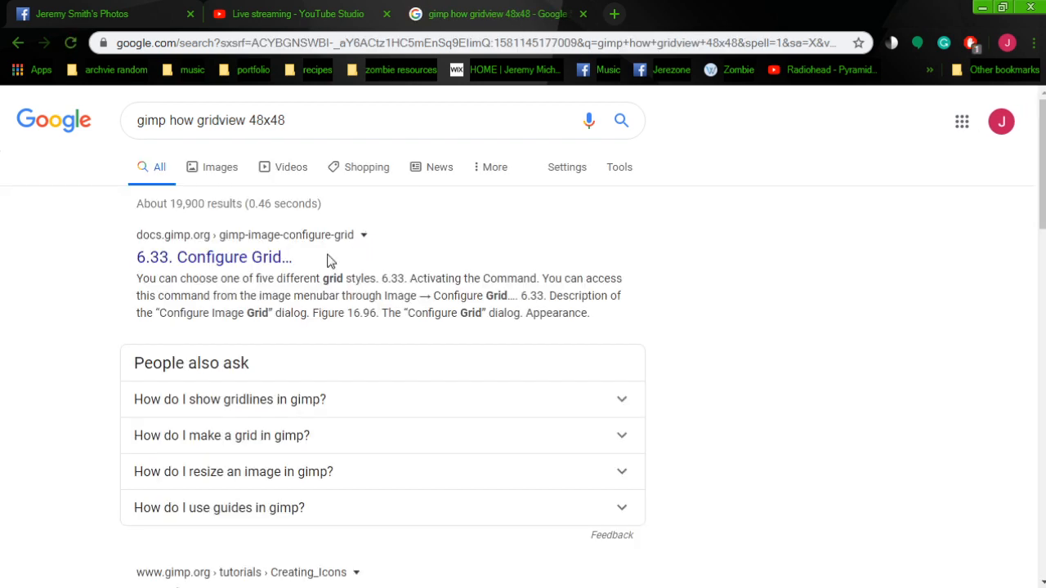
Step: Open the GIMP documentation result "6.33. Configure Grid…" and read how to activate the command
{"action": "left_click", "coordinate": [216, 258]}
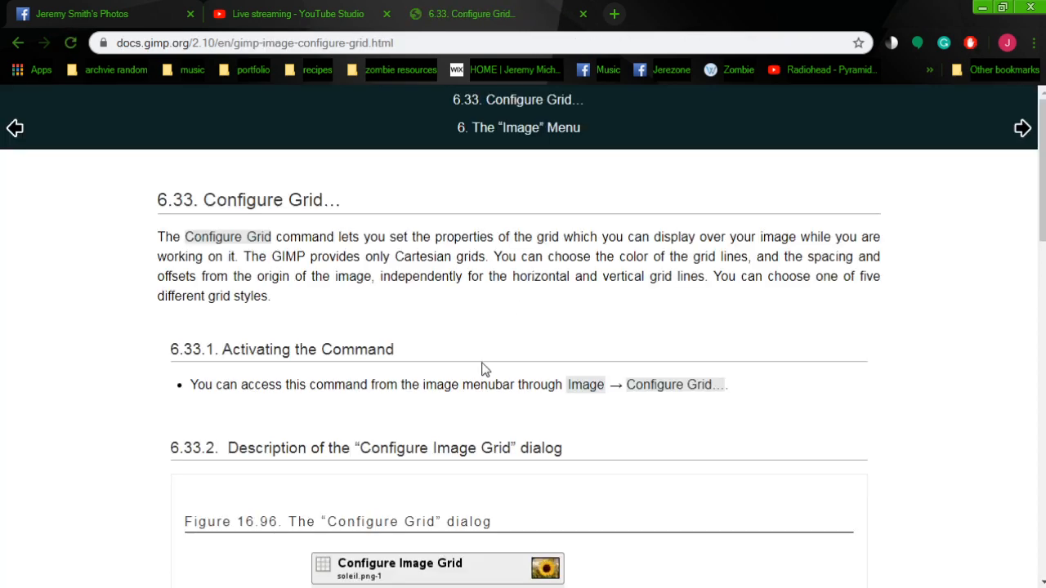
{"action": "scroll", "coordinate": [608, 449], "scroll_direction": "down", "scroll_amount": 2}
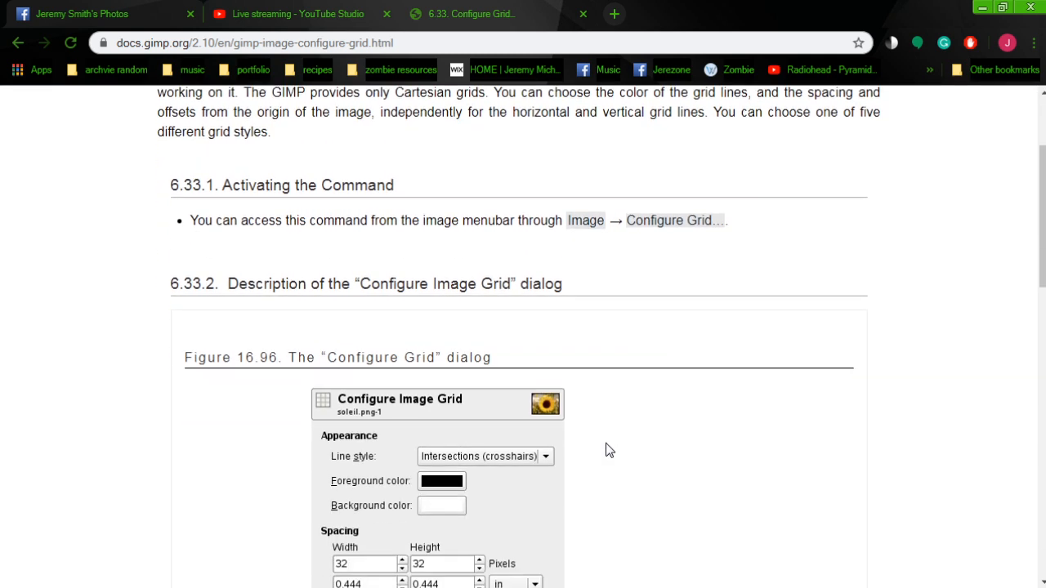
{"action": "scroll", "coordinate": [609, 449], "scroll_direction": "down", "scroll_amount": 1}
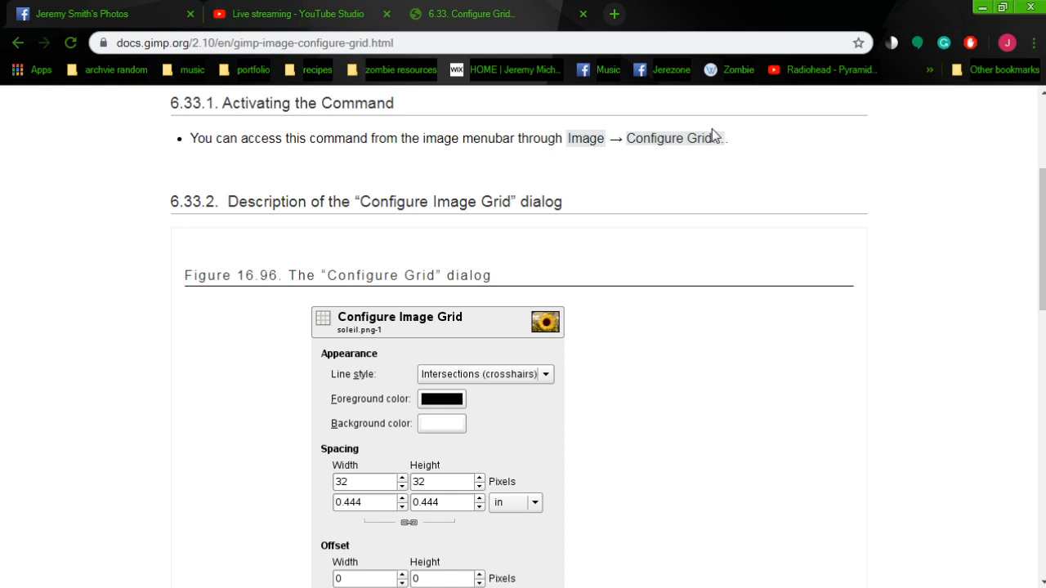
Step: Switch to GIMP and open the Configure Grid settings for the PHC A5 Exterior General image
{"action": "left_click", "coordinate": [357, 572]}
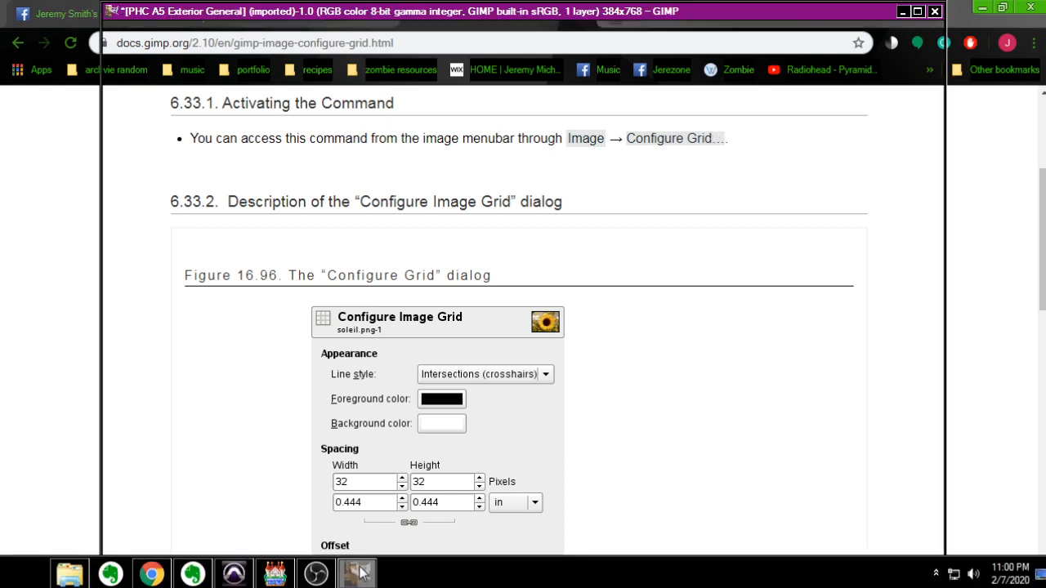
{"action": "left_click", "coordinate": [231, 30]}
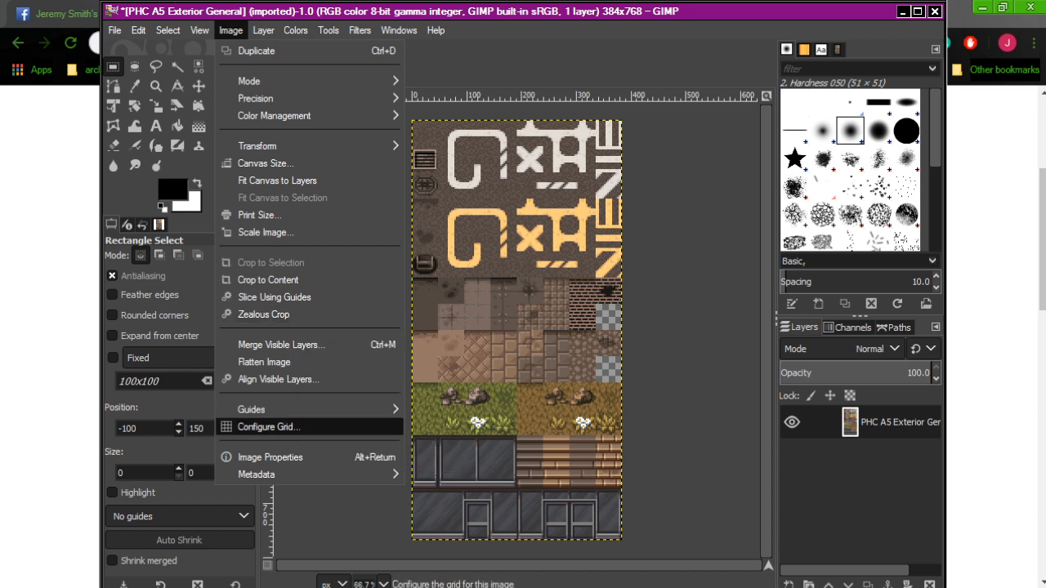
{"action": "left_click", "coordinate": [268, 426]}
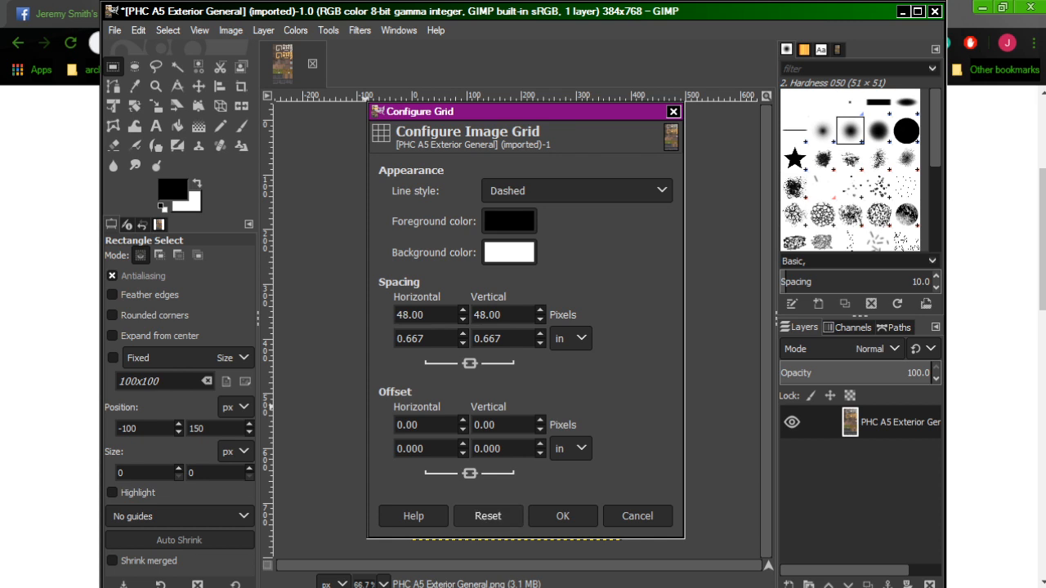
Step: Switch back to Chrome and read the documentation's sections on grid line styles, colors and spacing
{"action": "left_click", "coordinate": [152, 572]}
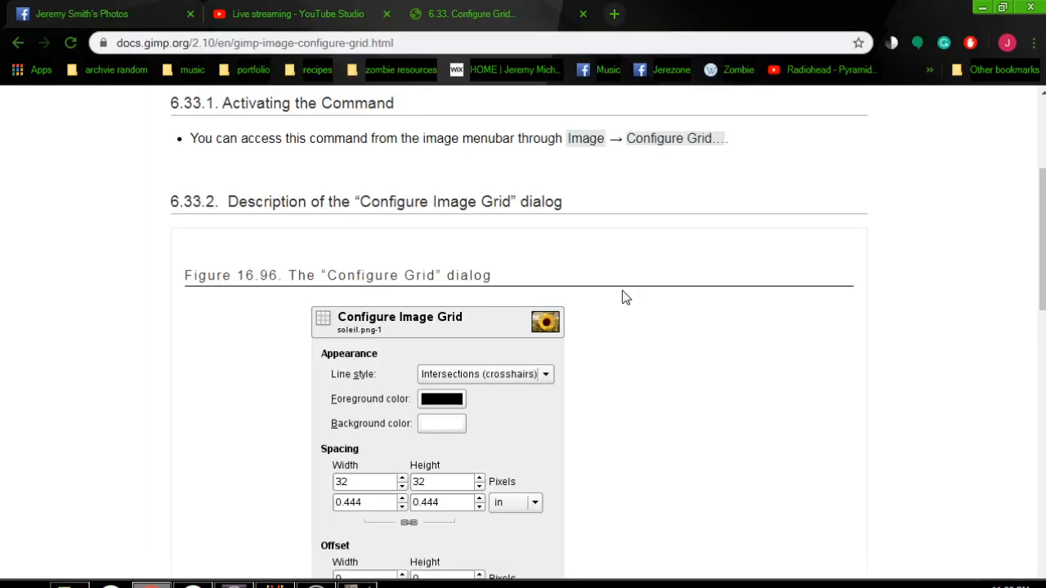
{"action": "scroll", "coordinate": [623, 297], "scroll_direction": "down", "scroll_amount": 3}
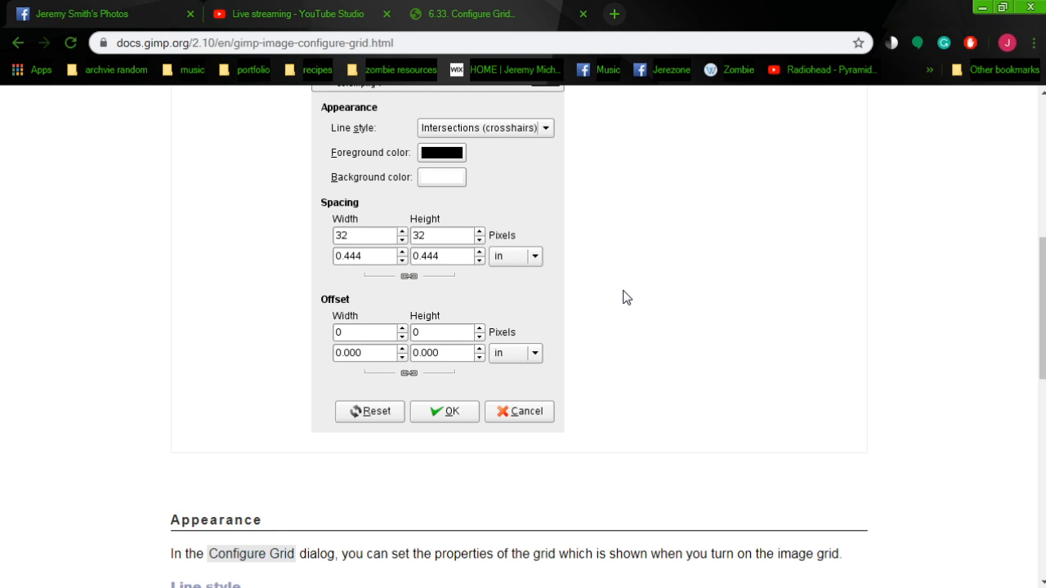
{"action": "scroll", "coordinate": [626, 297], "scroll_direction": "down", "scroll_amount": 3}
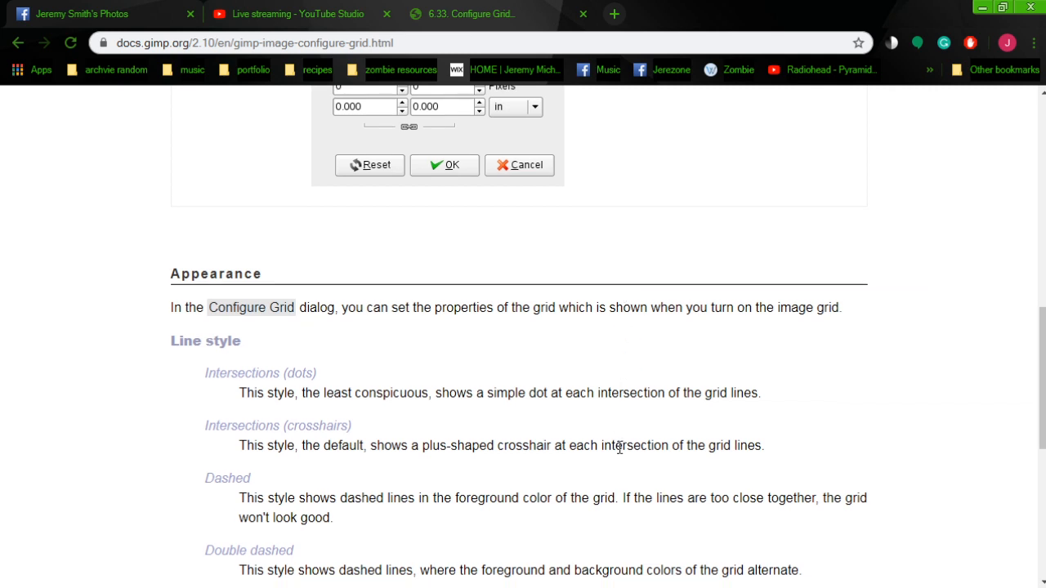
{"action": "scroll", "coordinate": [619, 448], "scroll_direction": "down", "scroll_amount": 3}
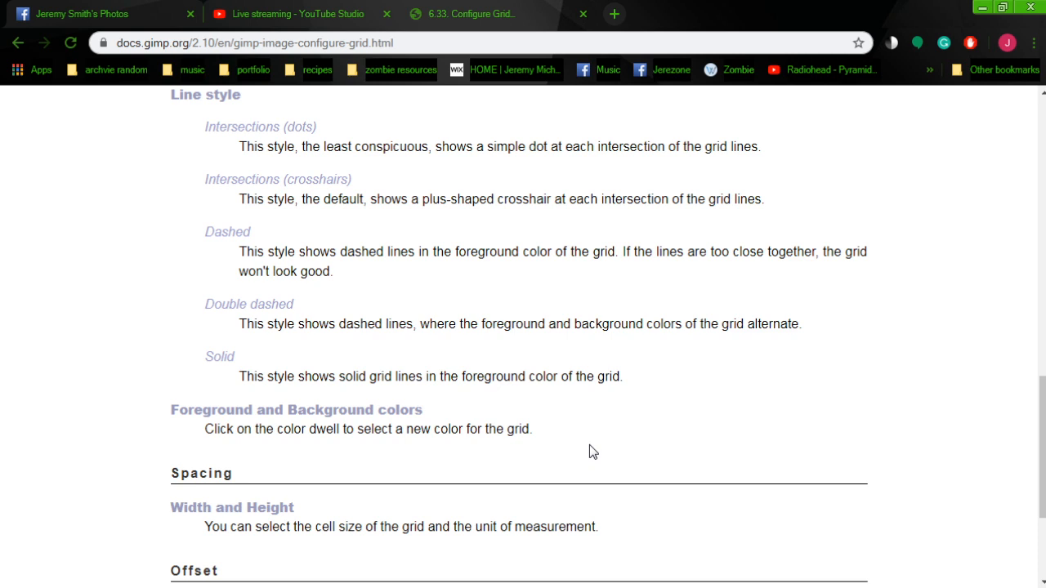
Step: Return to GIMP and set the image grid's line style to Solid
{"action": "left_click", "coordinate": [364, 574]}
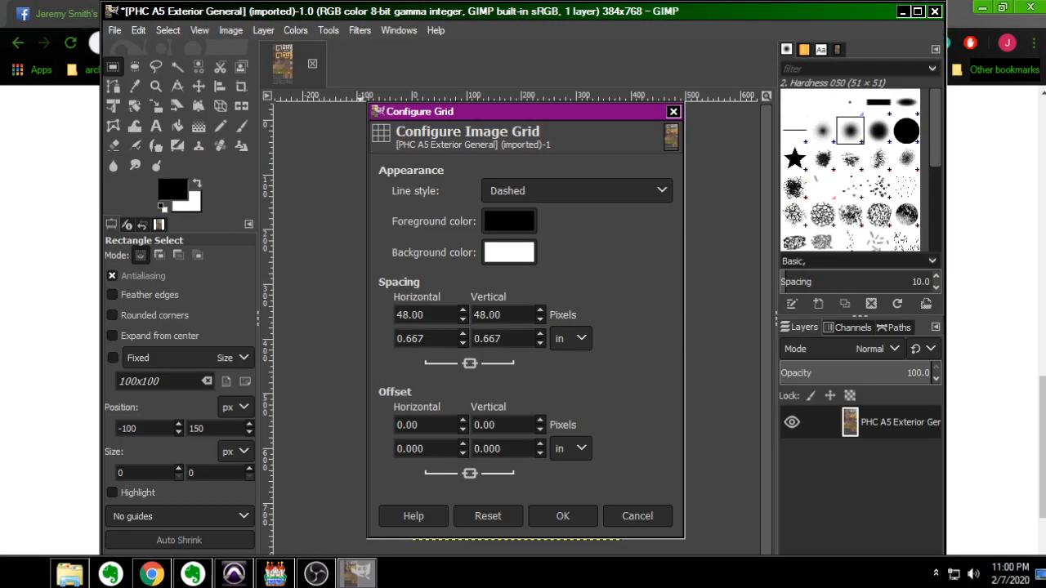
{"action": "left_click", "coordinate": [576, 191]}
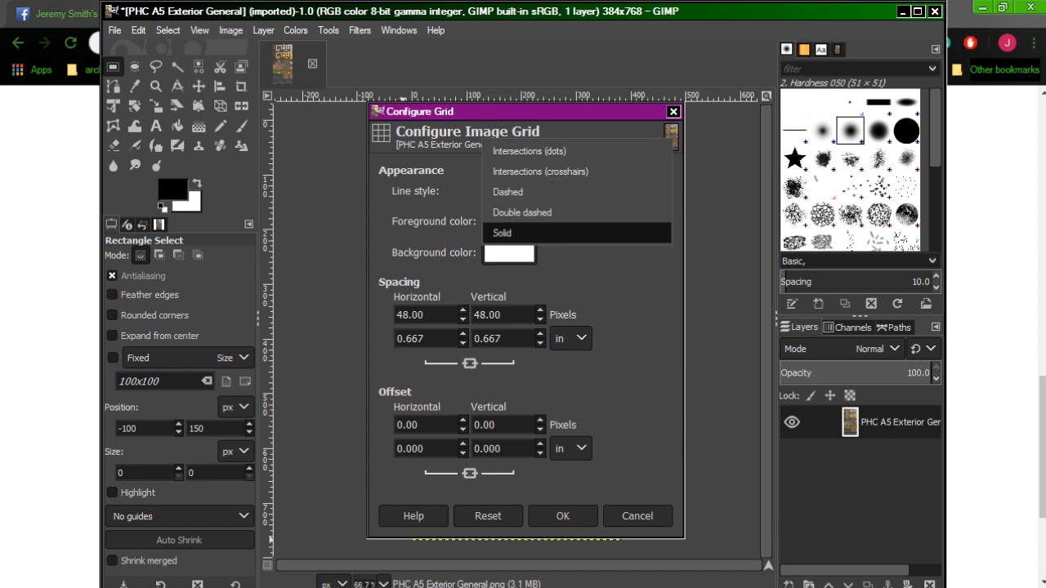
{"action": "left_click", "coordinate": [502, 233]}
{"action": "left_click", "coordinate": [562, 515]}
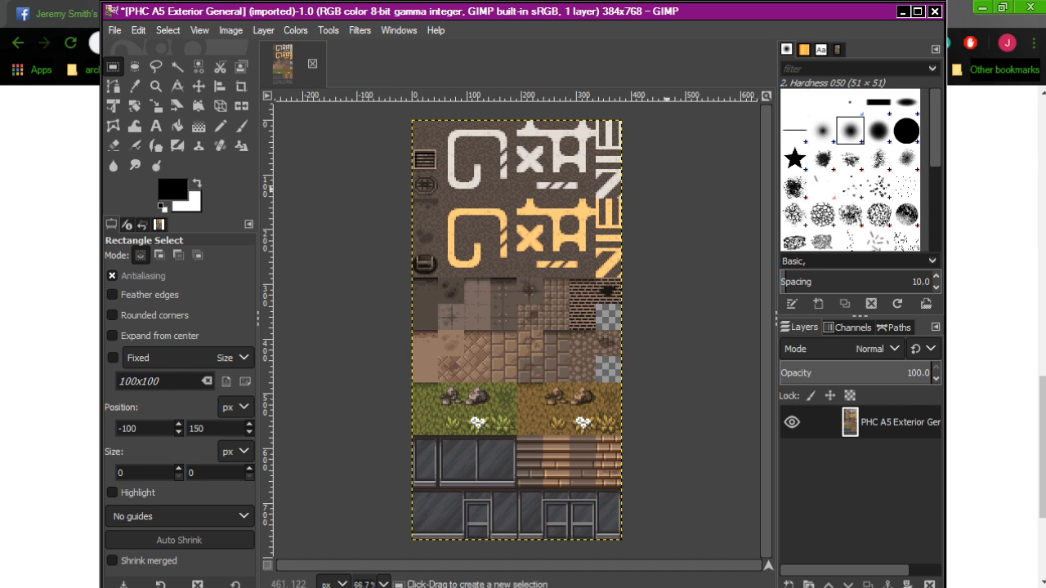
Step: Show the grid over the tileset image and enable Snap to Grid
{"action": "left_click", "coordinate": [198, 31]}
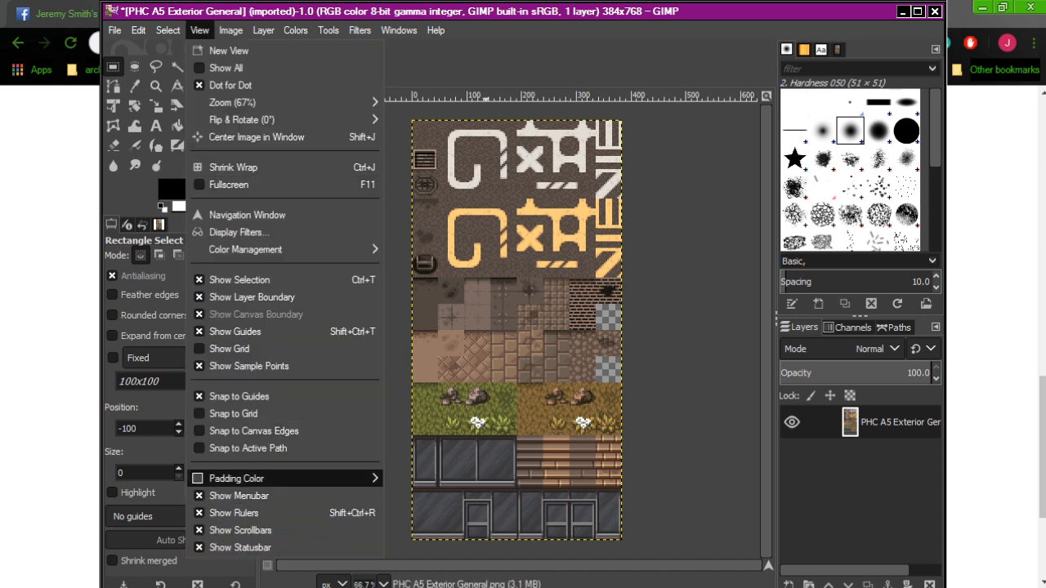
{"action": "left_click", "coordinate": [237, 349]}
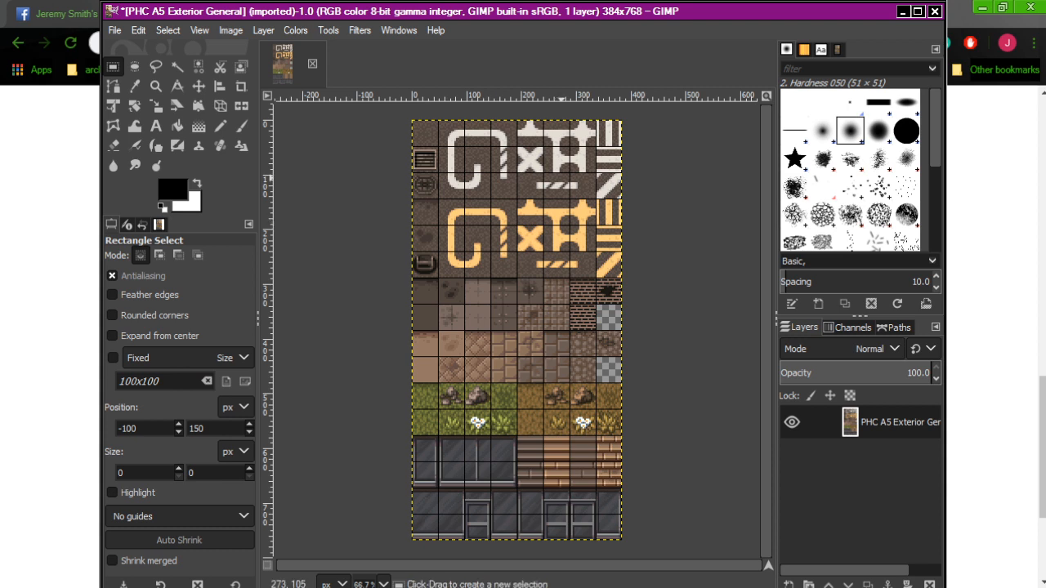
{"action": "left_click", "coordinate": [199, 30]}
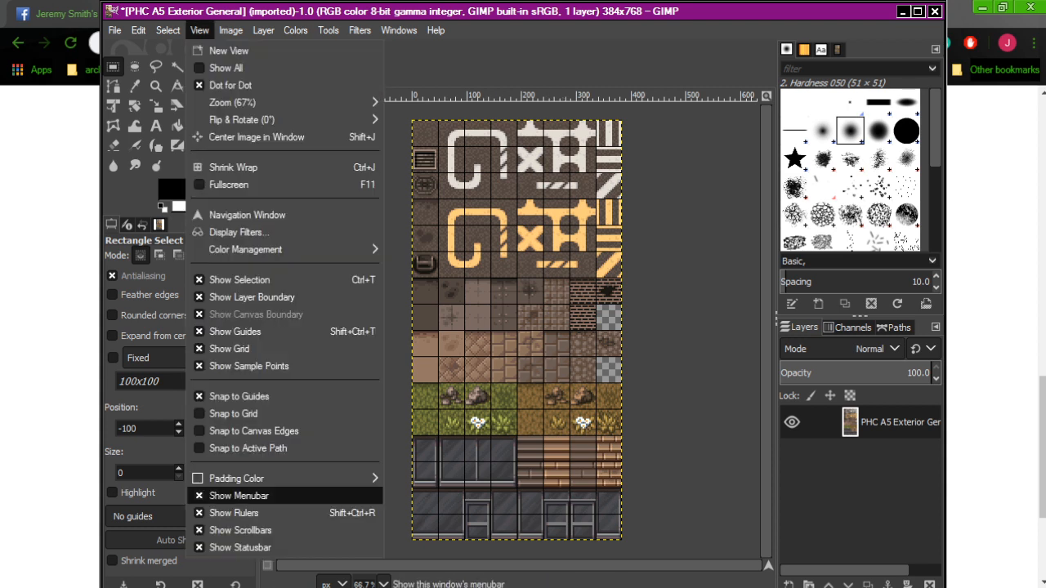
{"action": "left_click", "coordinate": [233, 413]}
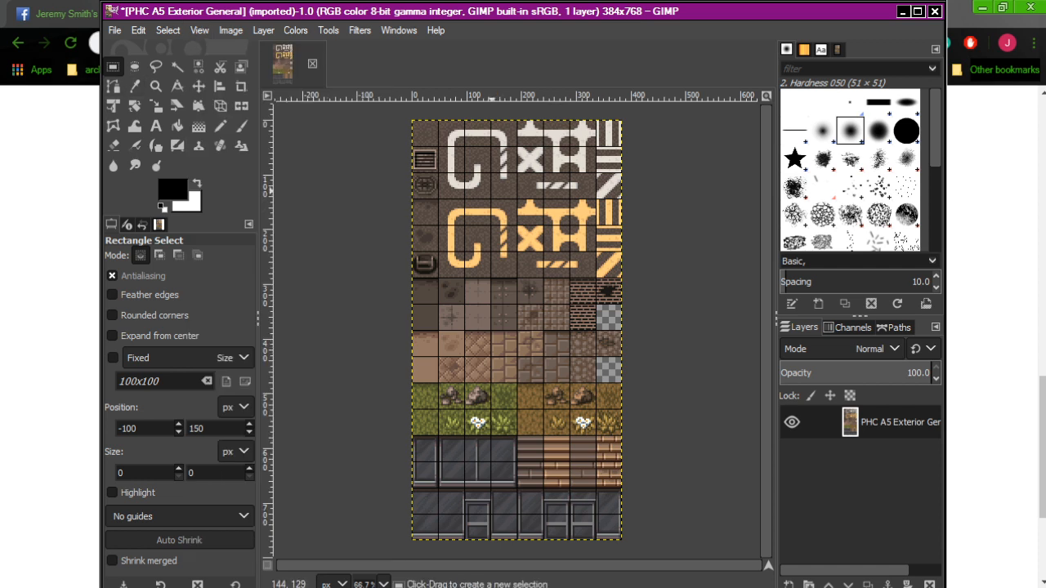
Step: Select the tileset's top-left 48 x 48 px tile with Rectangle Select and copy it
{"action": "left_click", "coordinate": [495, 193]}
{"action": "left_click_drag", "start_coordinate": [491, 196], "coordinate": [411, 119]}
{"action": "left_click", "coordinate": [557, 251]}
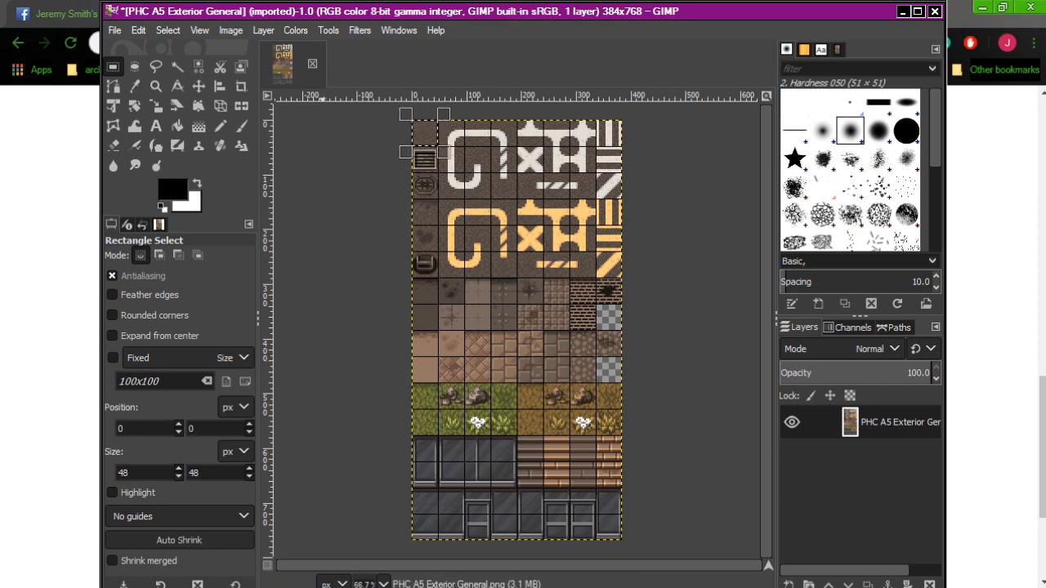
{"action": "left_click", "coordinate": [138, 30]}
{"action": "left_click", "coordinate": [143, 133]}
Step: Start opening another image, search for "zombie mv" and browse to the project's Zombie/img/tilesets folder
{"action": "left_click", "coordinate": [115, 31]}
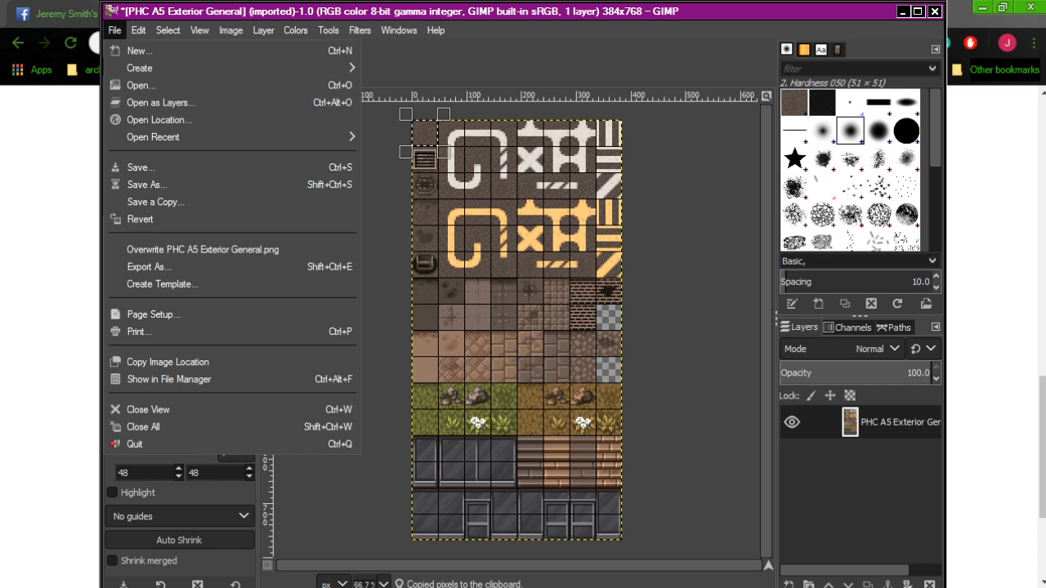
{"action": "left_click", "coordinate": [140, 85]}
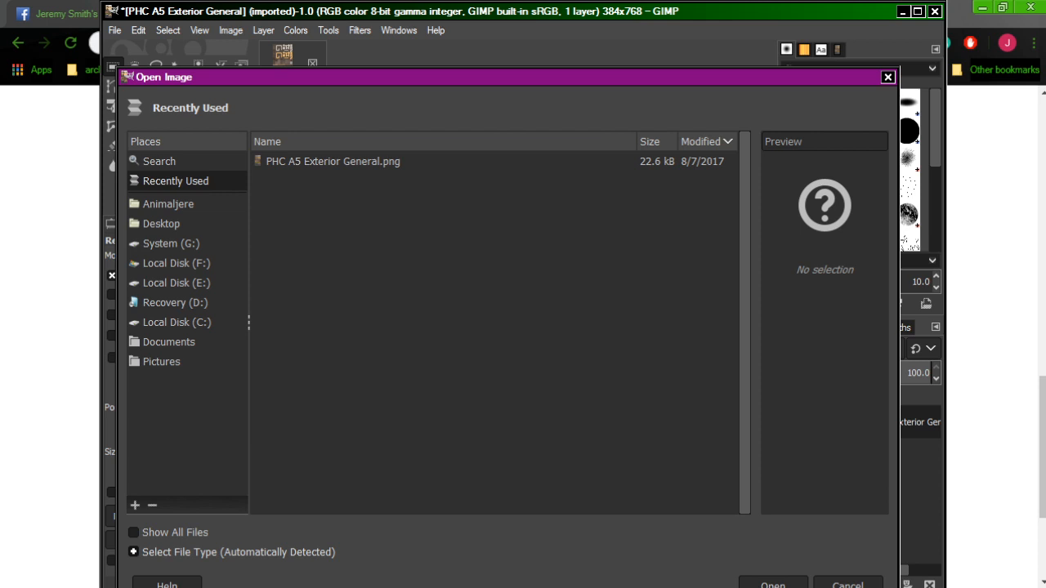
{"action": "left_click", "coordinate": [159, 161]}
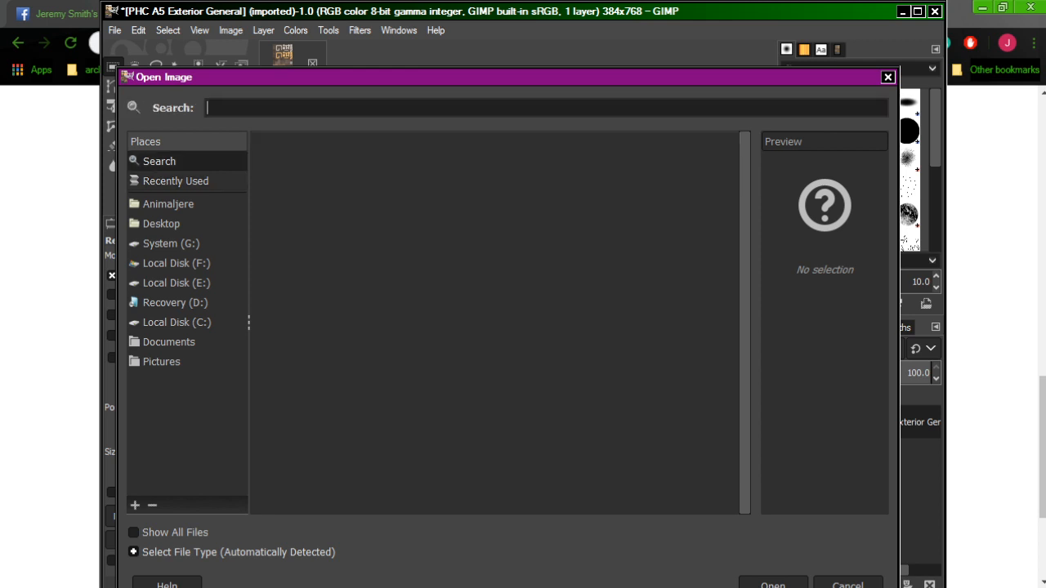
{"action": "type", "text": "zombie mv"}
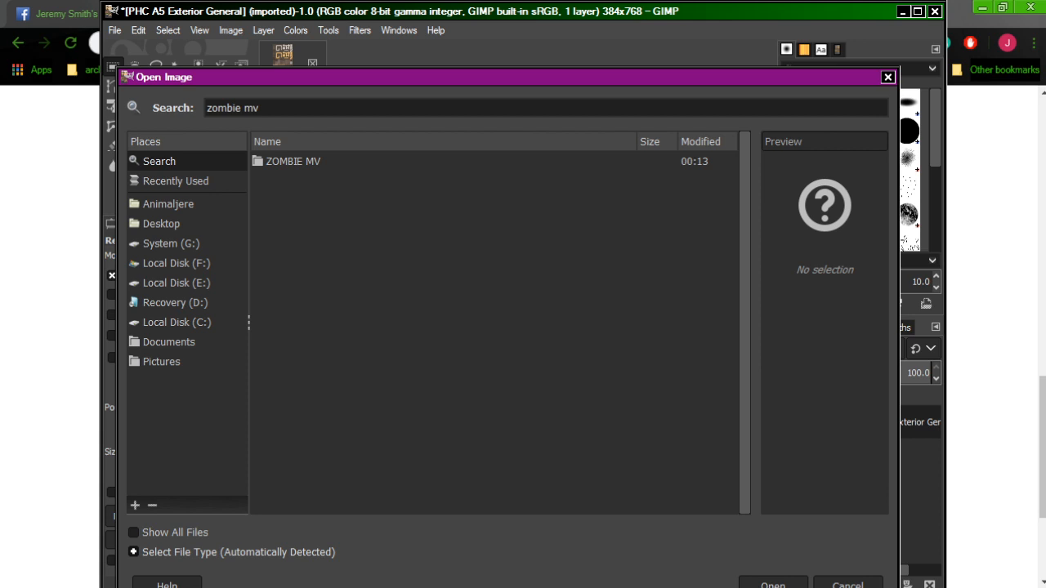
{"action": "key", "text": "Return"}
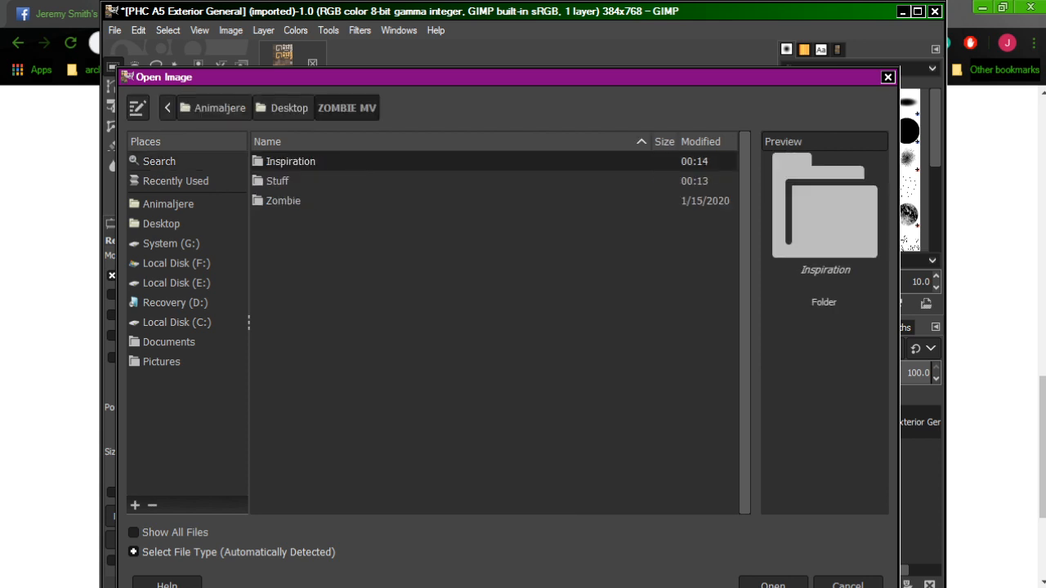
{"action": "double_click", "coordinate": [283, 200]}
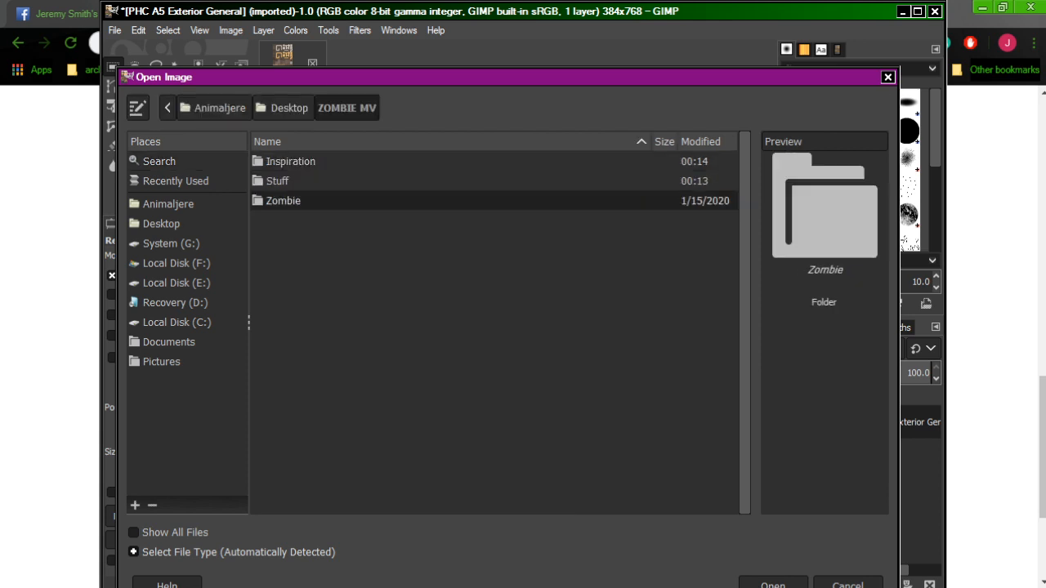
{"action": "double_click", "coordinate": [274, 240]}
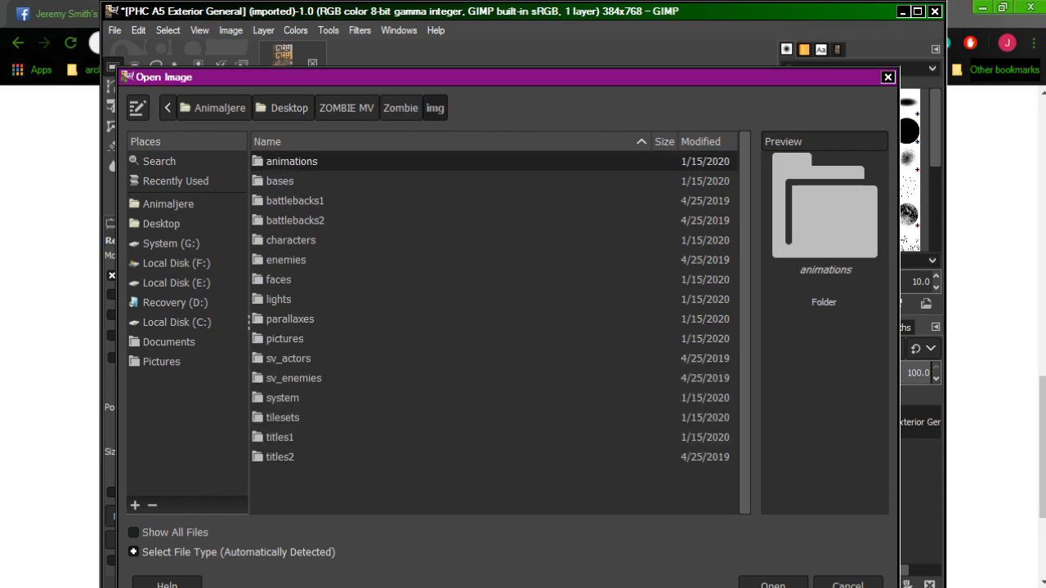
{"action": "double_click", "coordinate": [282, 417]}
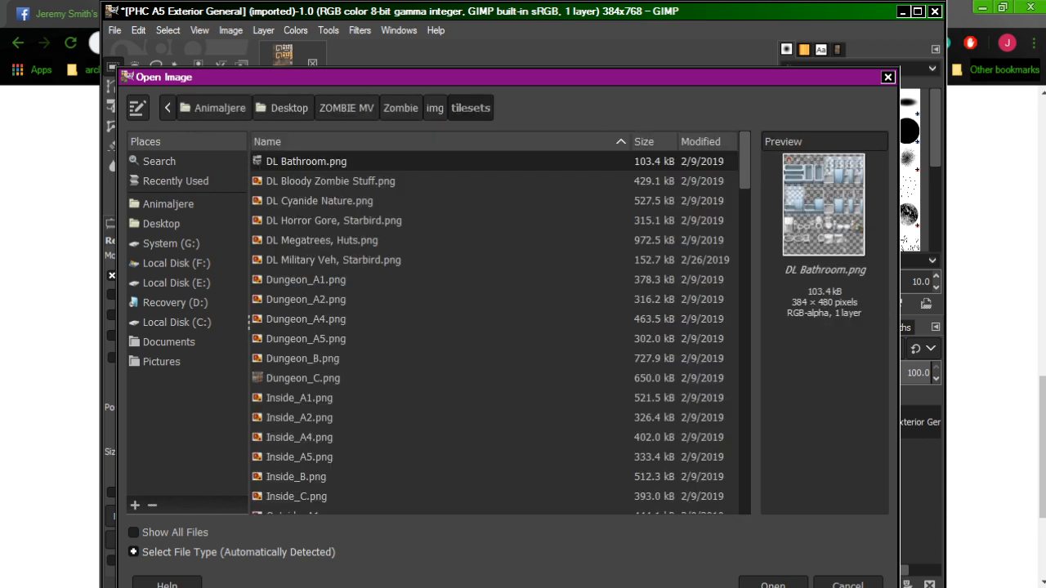
Step: Look through the files in the tilesets folder and preview PSF_B_Lodge_BLOOD.png
{"action": "scroll", "coordinate": [490, 326], "scroll_direction": "down", "scroll_amount": 15}
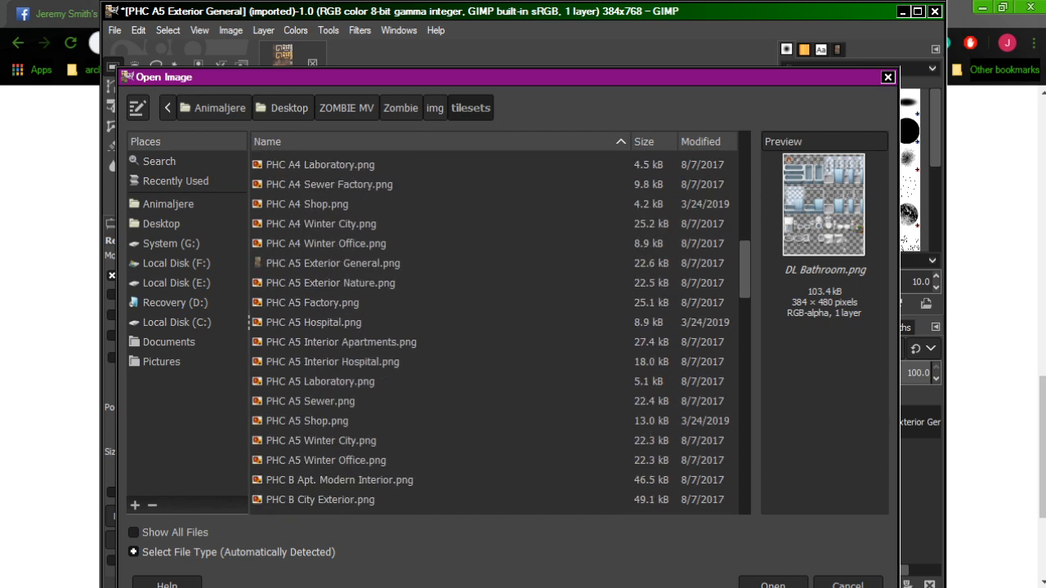
{"action": "scroll", "coordinate": [490, 327], "scroll_direction": "down", "scroll_amount": 5}
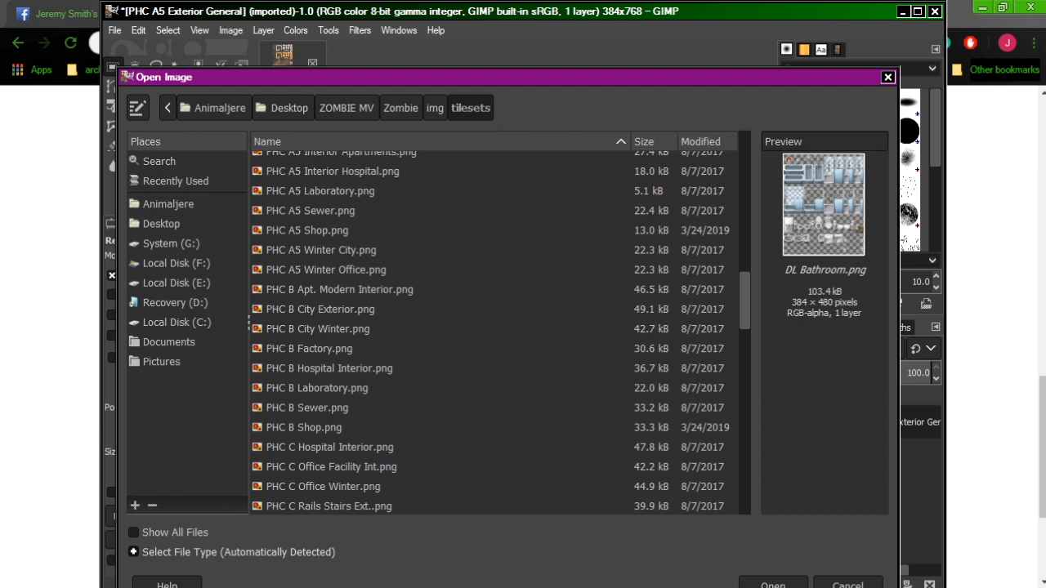
{"action": "scroll", "coordinate": [490, 326], "scroll_direction": "up", "scroll_amount": 1}
{"action": "scroll", "coordinate": [490, 327], "scroll_direction": "up", "scroll_amount": 3}
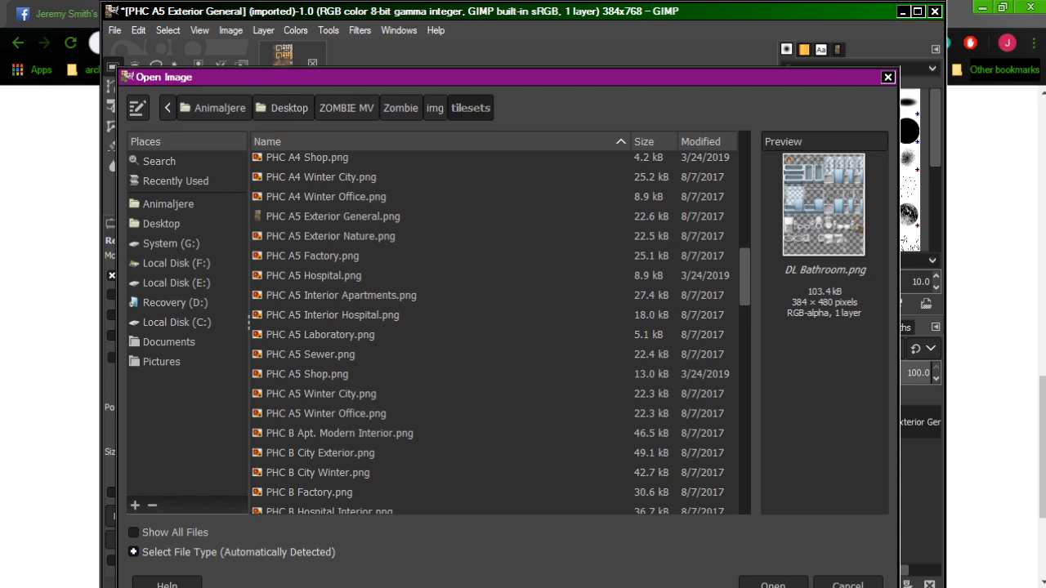
{"action": "scroll", "coordinate": [490, 326], "scroll_direction": "down", "scroll_amount": 20}
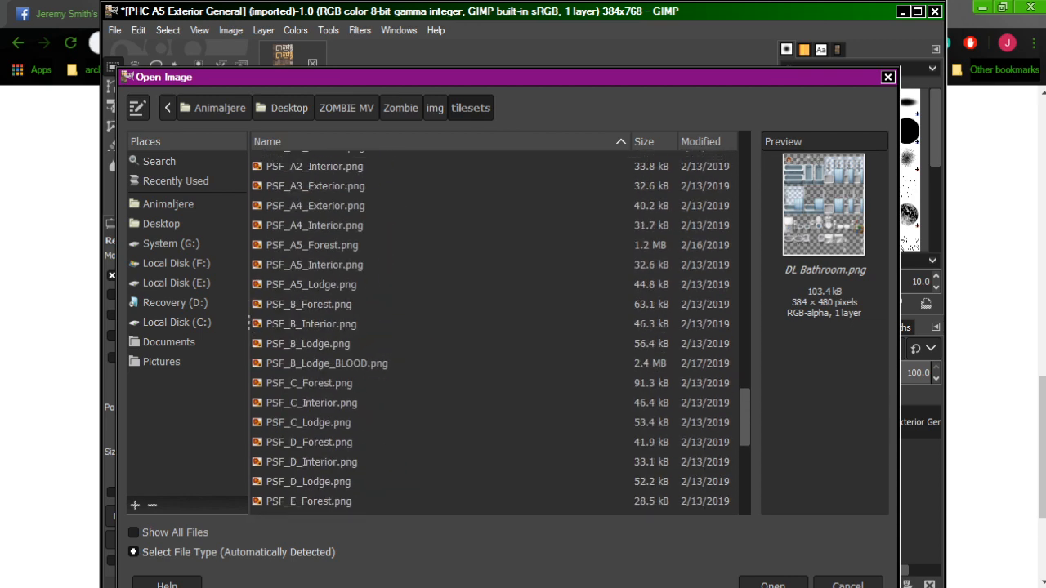
{"action": "scroll", "coordinate": [490, 327], "scroll_direction": "down", "scroll_amount": 2}
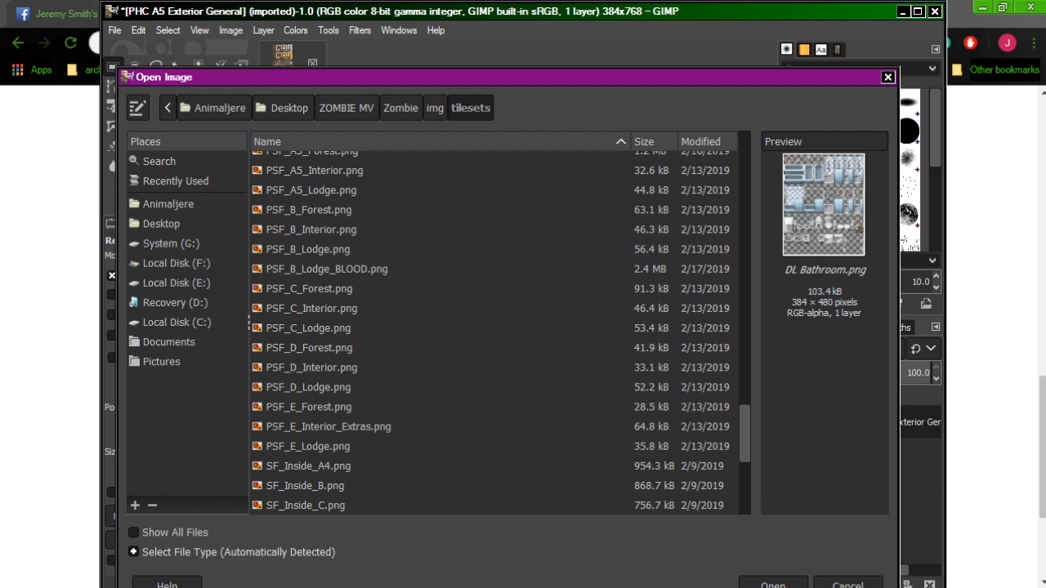
{"action": "left_click", "coordinate": [326, 269]}
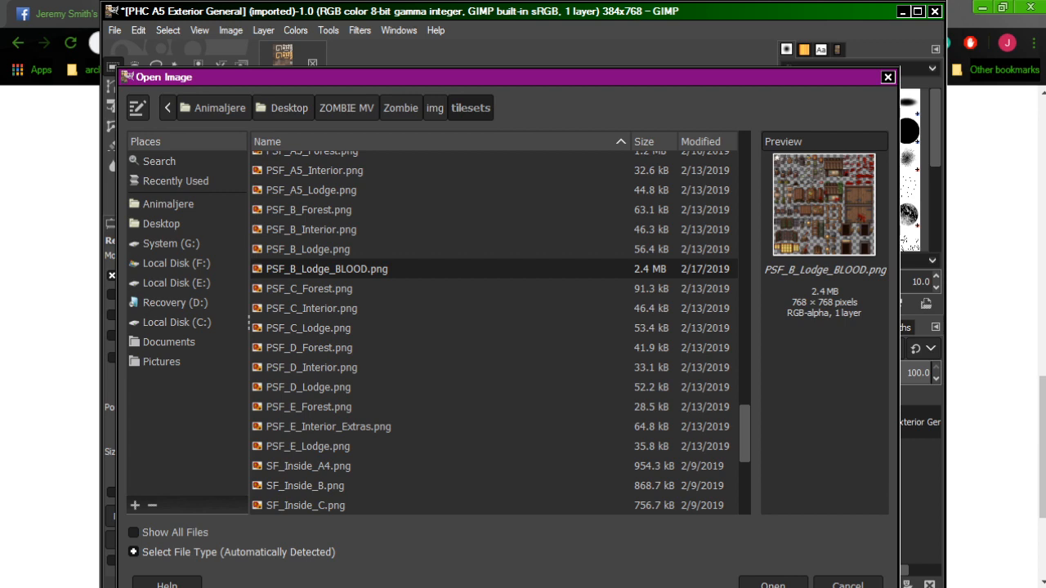
{"action": "scroll", "coordinate": [494, 331], "scroll_direction": "up", "scroll_amount": 5}
{"action": "scroll", "coordinate": [494, 331], "scroll_direction": "down", "scroll_amount": 2}
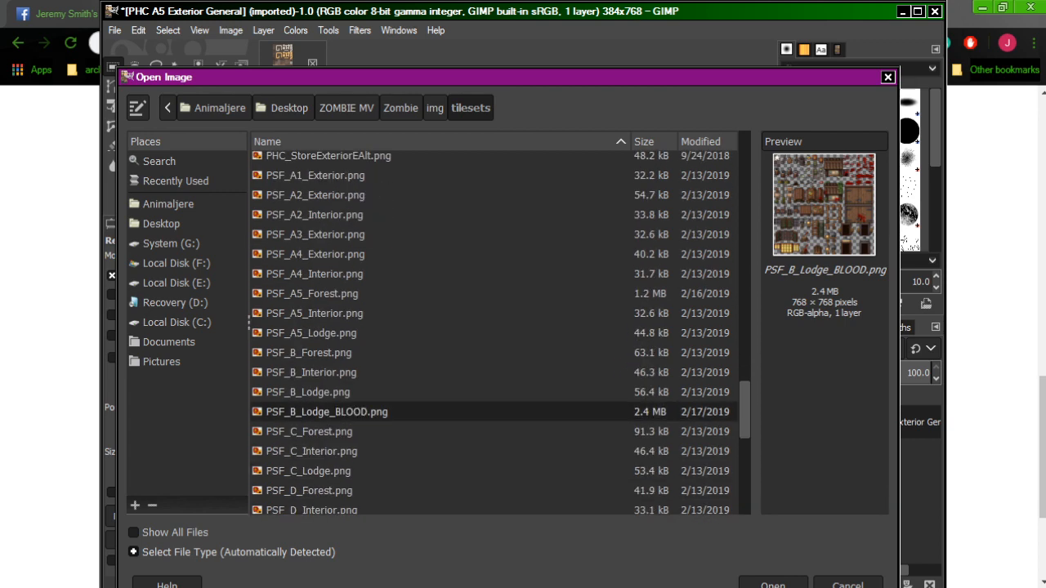
Step: Compare the previews of PSF_A5_Lodge.png and PSF_A5_Forest.png, and open PSF_A5_Forest.png
{"action": "left_click", "coordinate": [310, 333]}
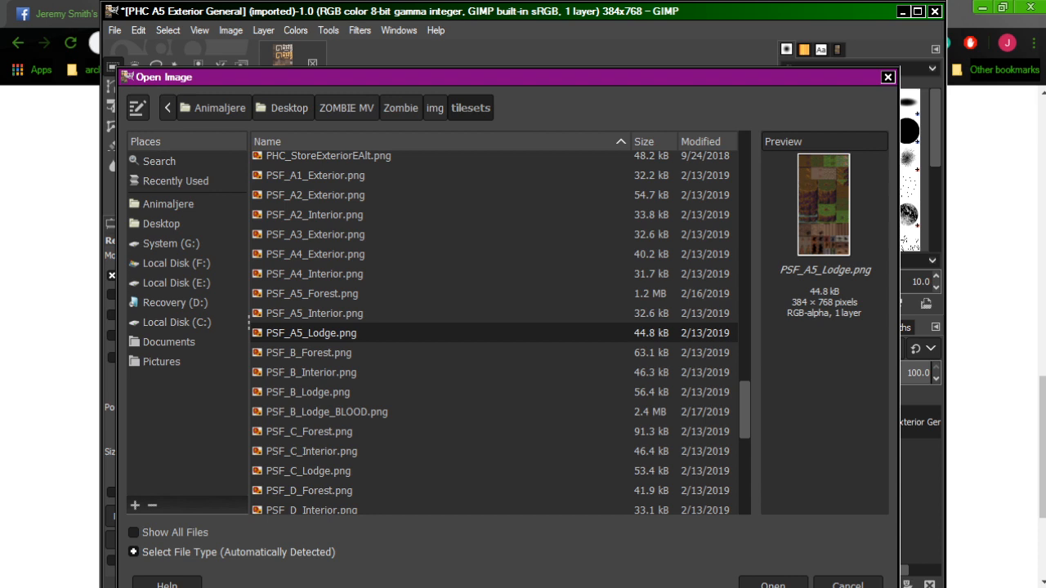
{"action": "left_click", "coordinate": [311, 293]}
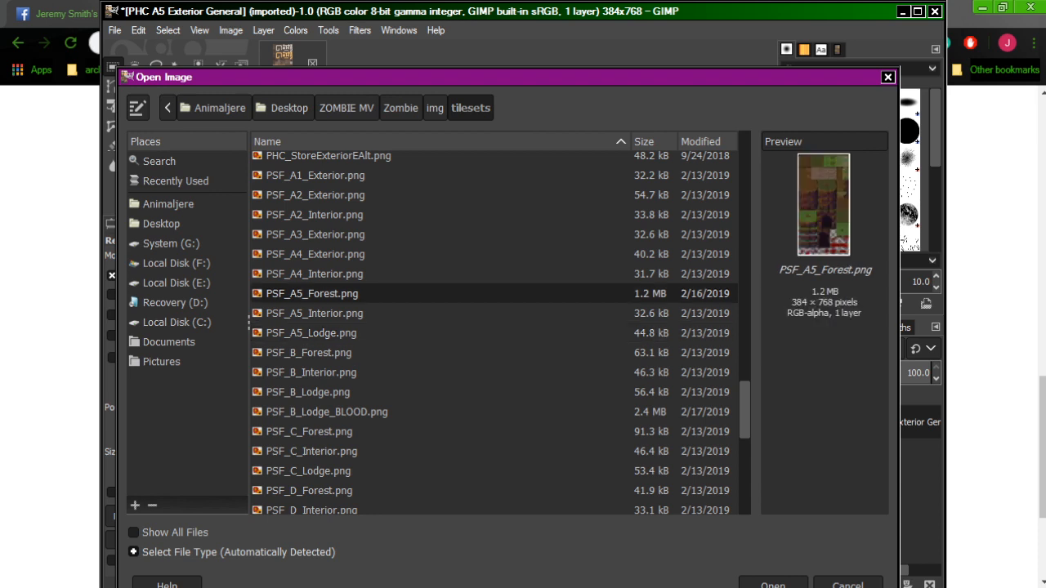
{"action": "left_click", "coordinate": [310, 332]}
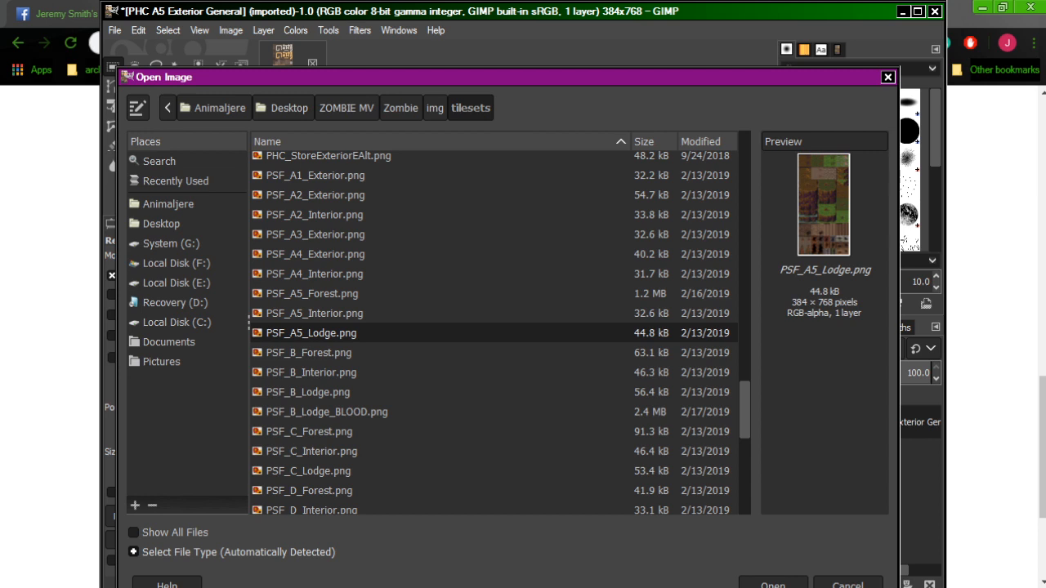
{"action": "left_click", "coordinate": [312, 293]}
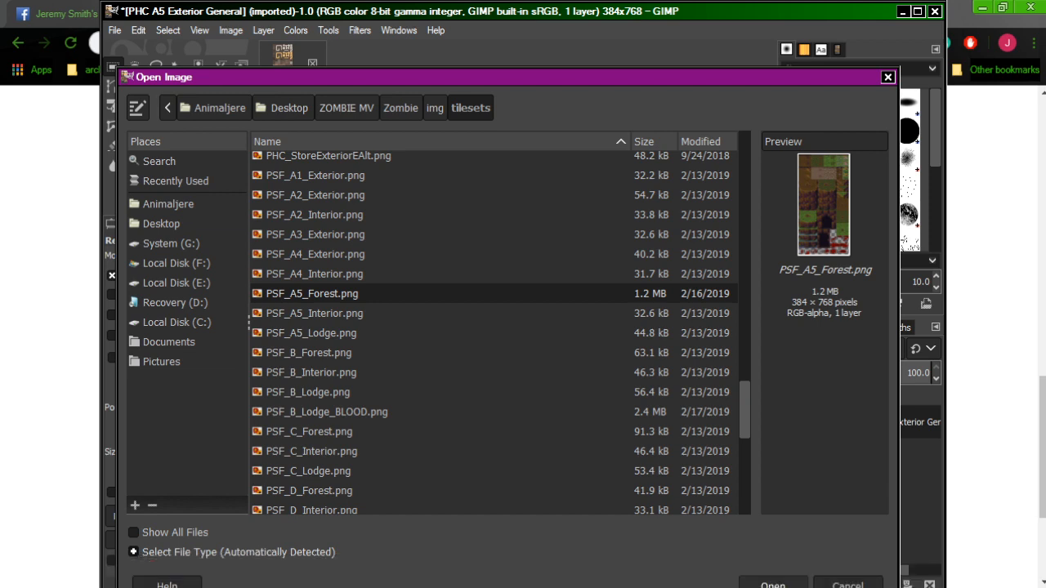
{"action": "left_click", "coordinate": [772, 584]}
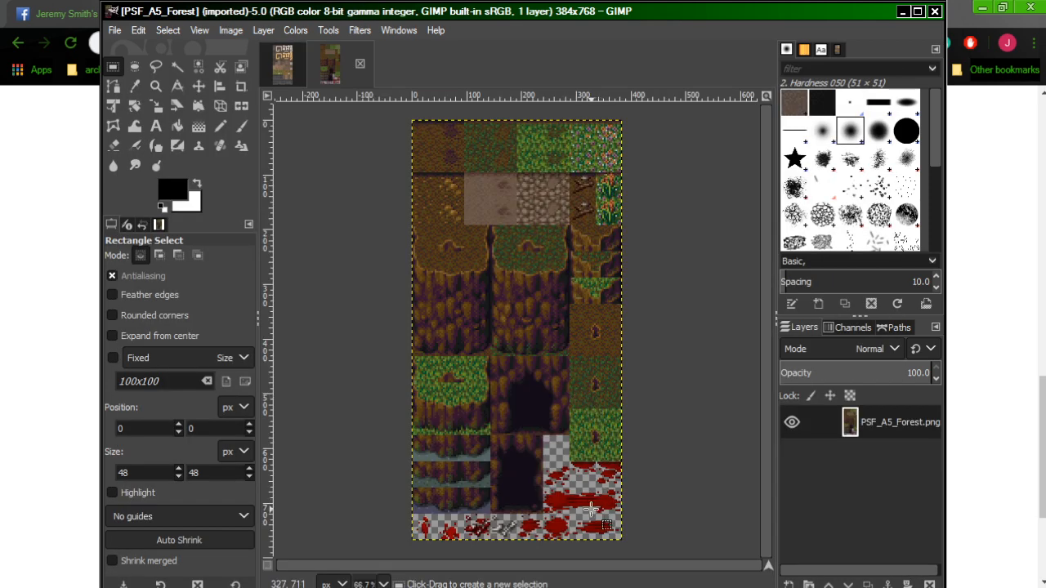
Step: Show the grid over the PSF_A5_Forest image and enable Snap to Grid
{"action": "left_click", "coordinate": [462, 155]}
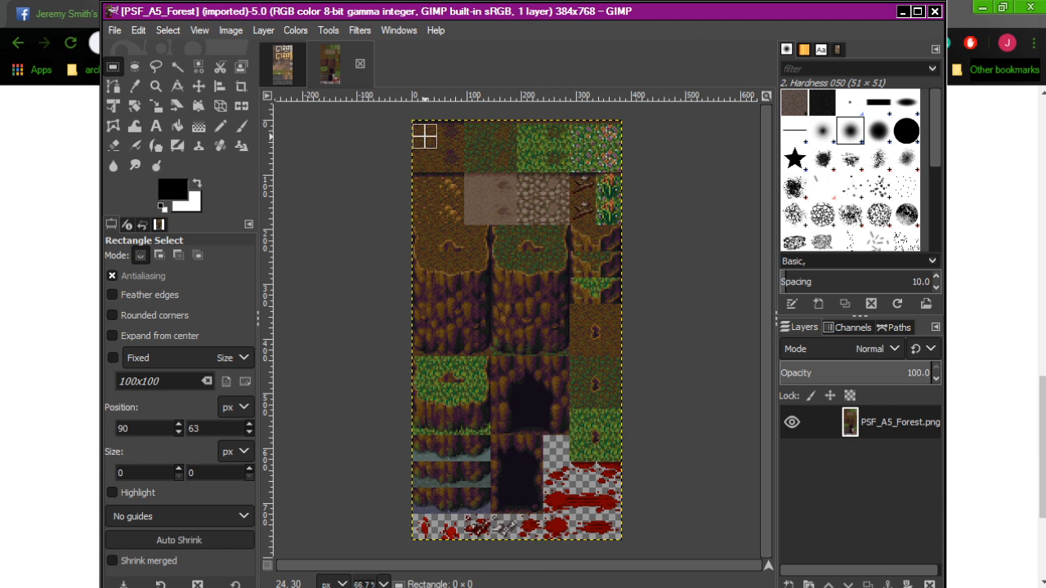
{"action": "left_click_drag", "start_coordinate": [424, 138], "coordinate": [498, 200]}
{"action": "left_click", "coordinate": [543, 179]}
{"action": "left_click", "coordinate": [200, 30]}
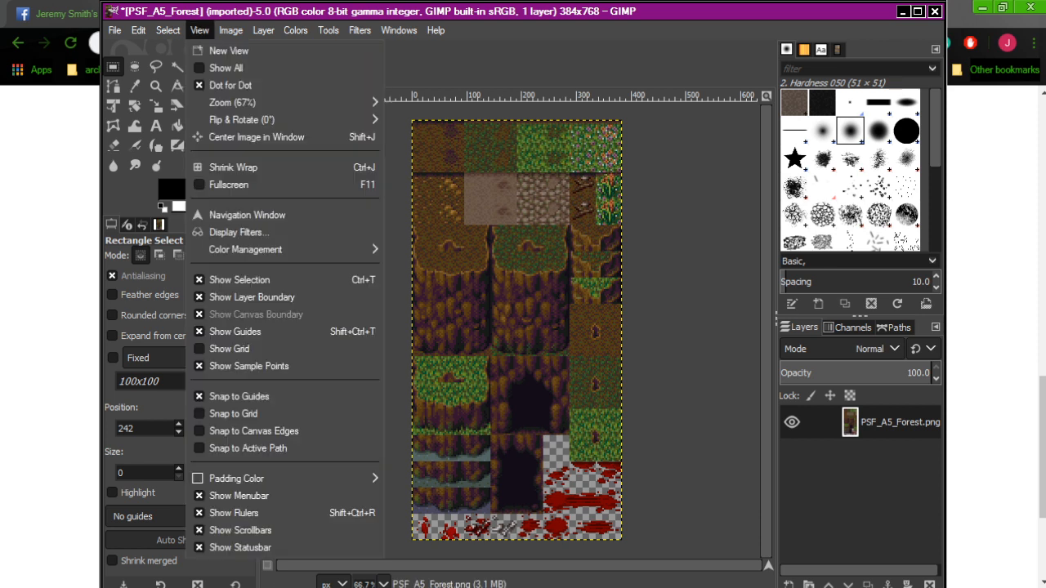
{"action": "left_click", "coordinate": [229, 349]}
{"action": "left_click", "coordinate": [199, 30]}
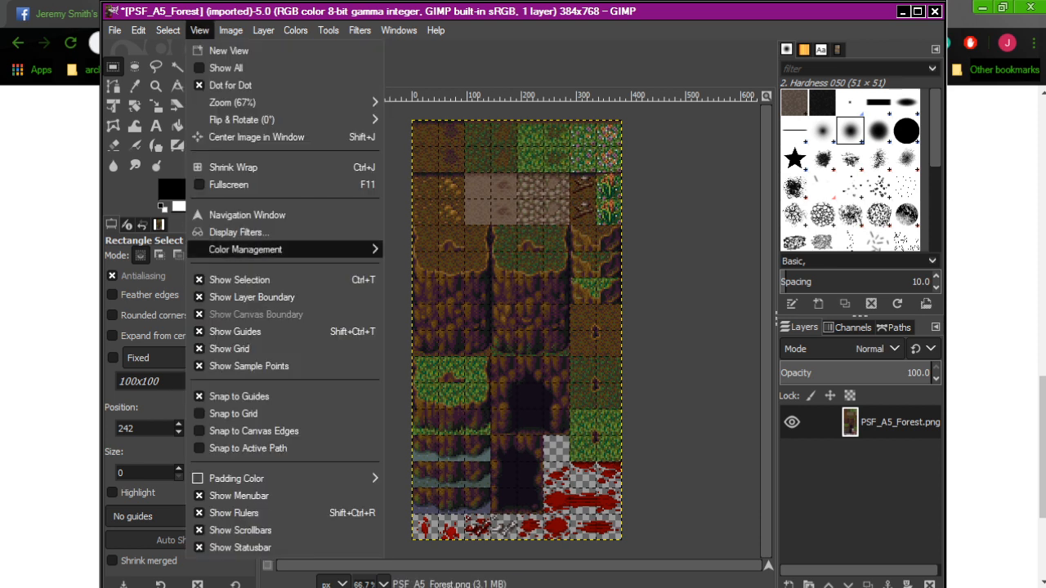
{"action": "left_click", "coordinate": [233, 413]}
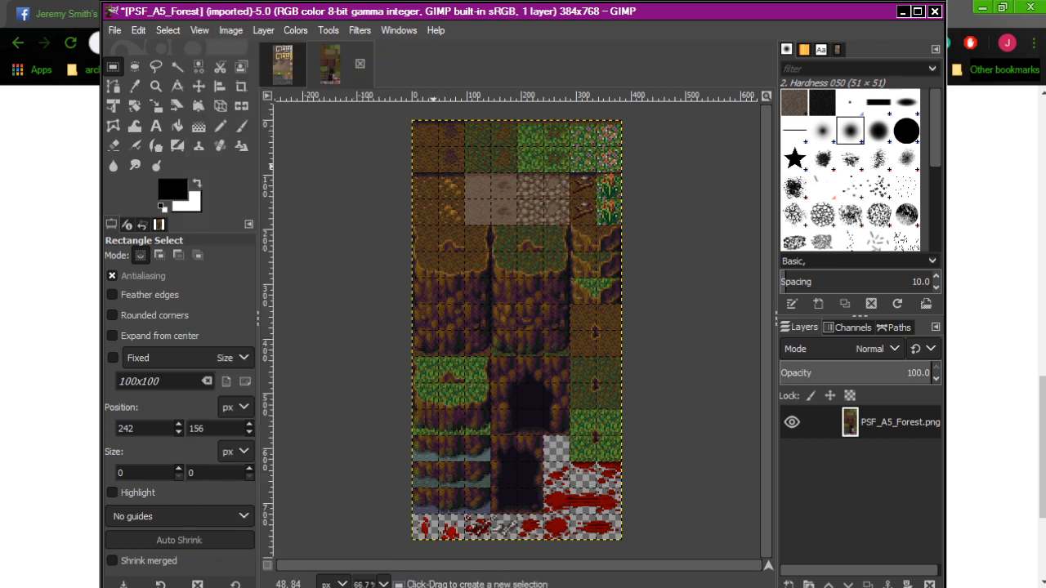
Step: Select the 48 x 48 px branch tile at position 288, 96 in the forest tileset and clear its pixels
{"action": "mouse_move", "coordinate": [425, 136]}
{"action": "left_mouse_down"}
{"action": "mouse_move", "coordinate": [438, 147]}
{"action": "mouse_move", "coordinate": [412, 121]}
{"action": "left_mouse_up"}
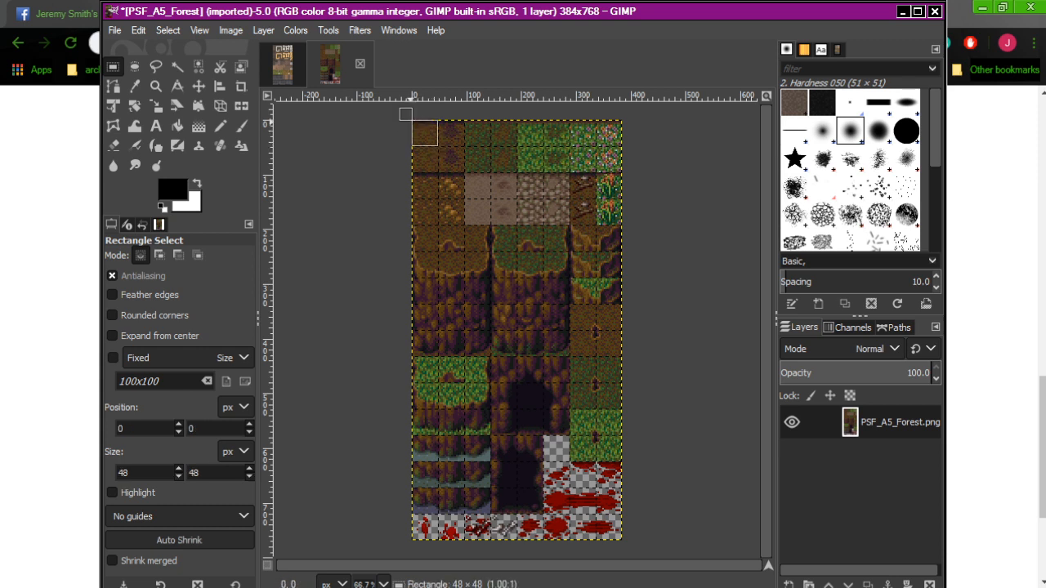
{"action": "left_click", "coordinate": [504, 225]}
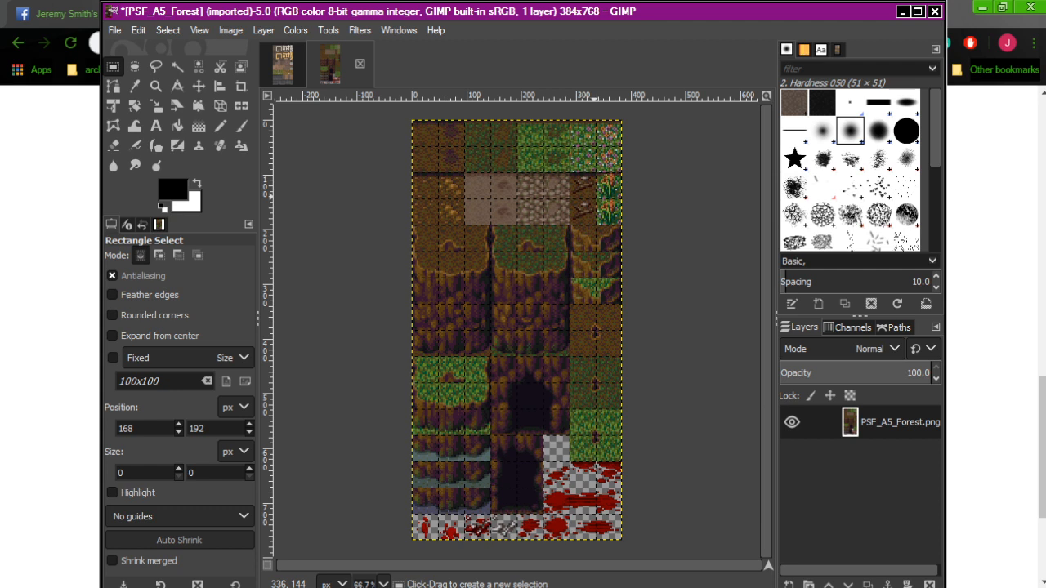
{"action": "left_click", "coordinate": [596, 198]}
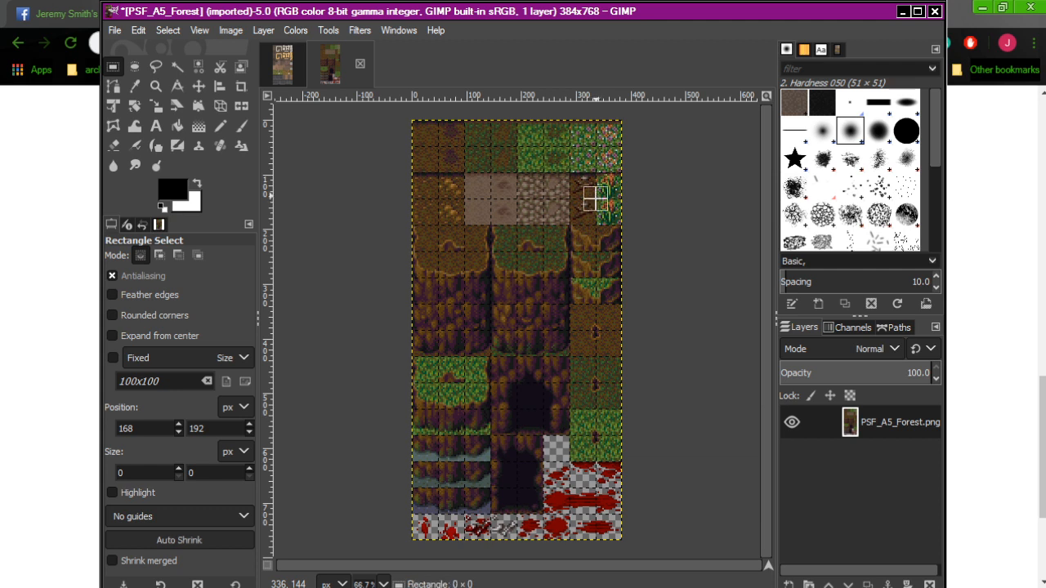
{"action": "left_click_drag", "start_coordinate": [582, 186], "coordinate": [587, 192]}
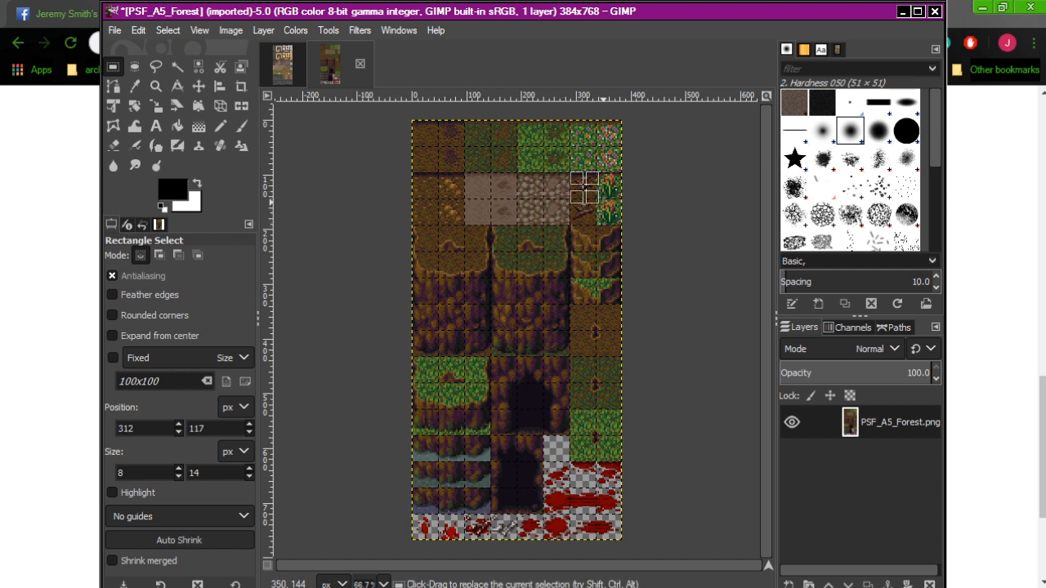
{"action": "left_click", "coordinate": [595, 210]}
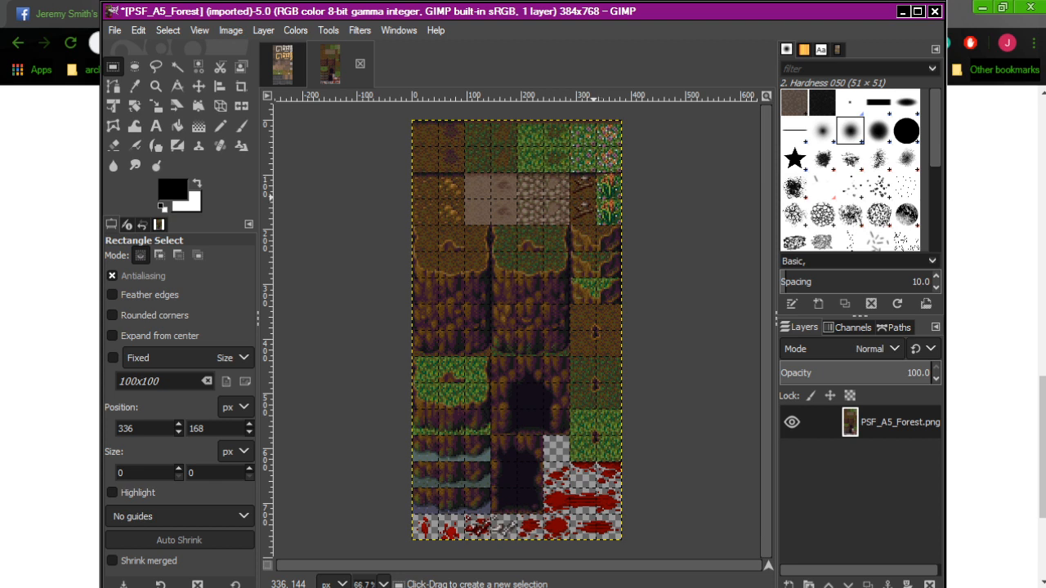
{"action": "left_click_drag", "start_coordinate": [595, 199], "coordinate": [569, 174]}
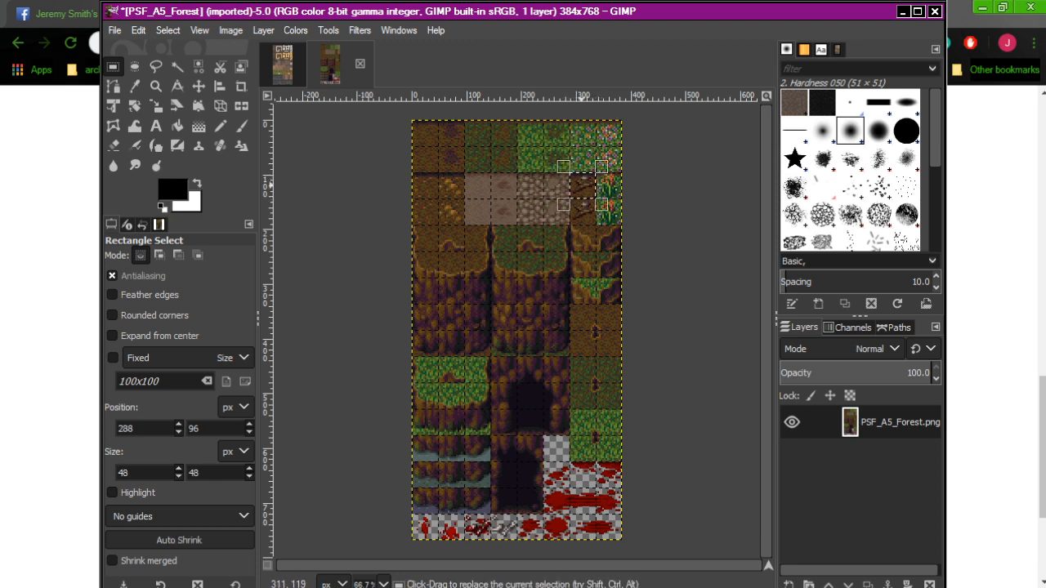
{"action": "key", "text": "alt+e"}
{"action": "key", "text": "Down"}
{"action": "key", "text": "Down"}
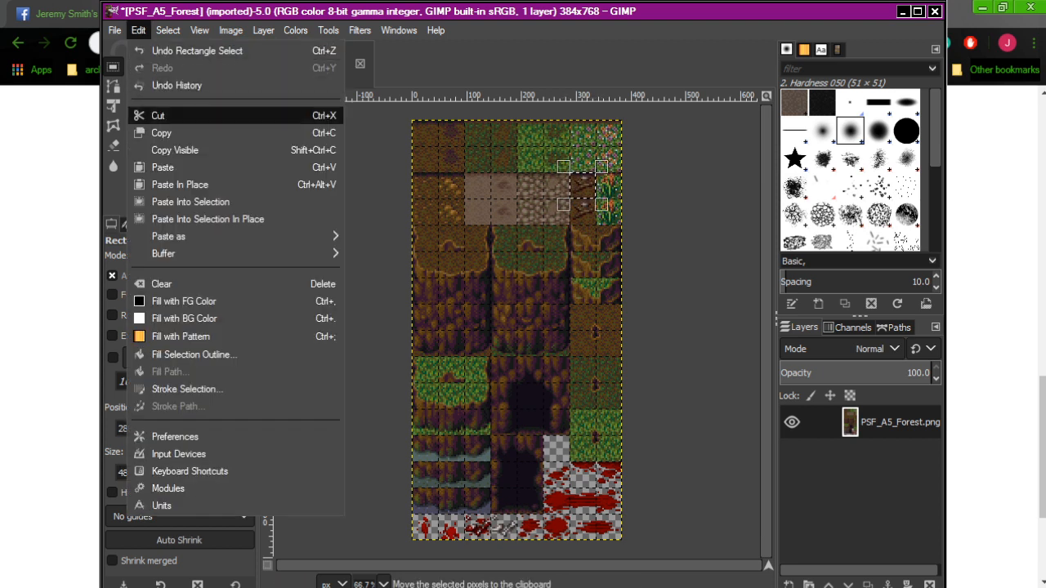
{"action": "key", "text": "Escape"}
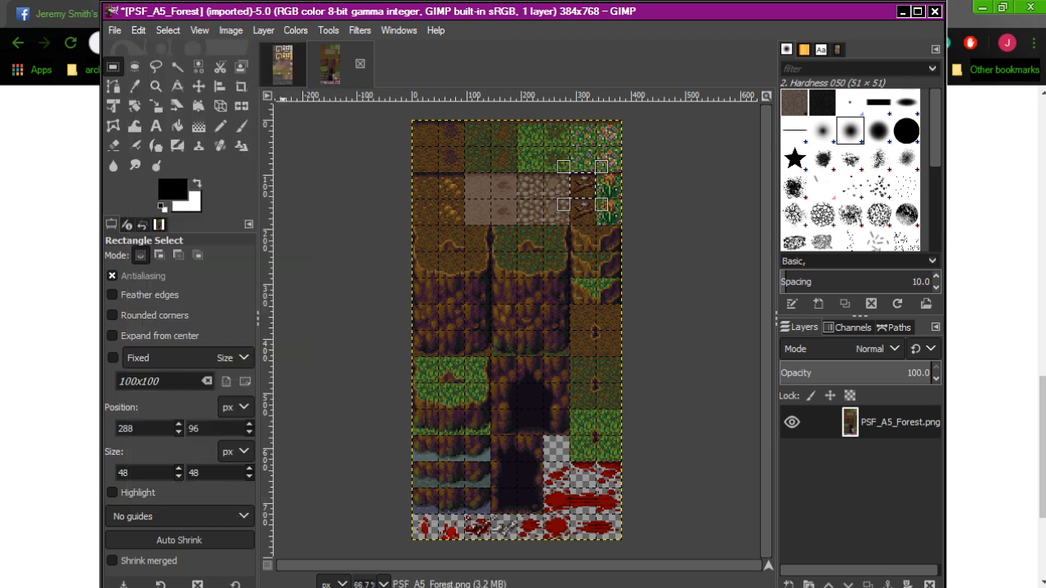
{"action": "key", "text": "ctrl+x"}
Step: Paste the copied exterior tile into the emptied cell at 288, 96 and anchor the floating selection
{"action": "key", "text": "alt+e"}
{"action": "key", "text": "Down"}
{"action": "key", "text": "Down"}
{"action": "key", "text": "Down"}
{"action": "key", "text": "Down"}
{"action": "key", "text": "Down"}
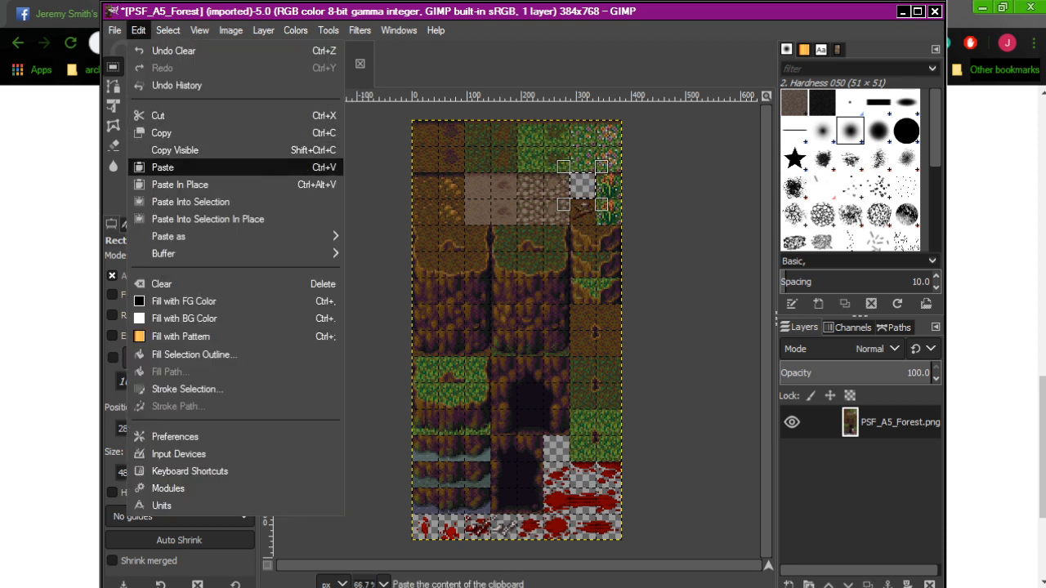
{"action": "key", "text": "Return"}
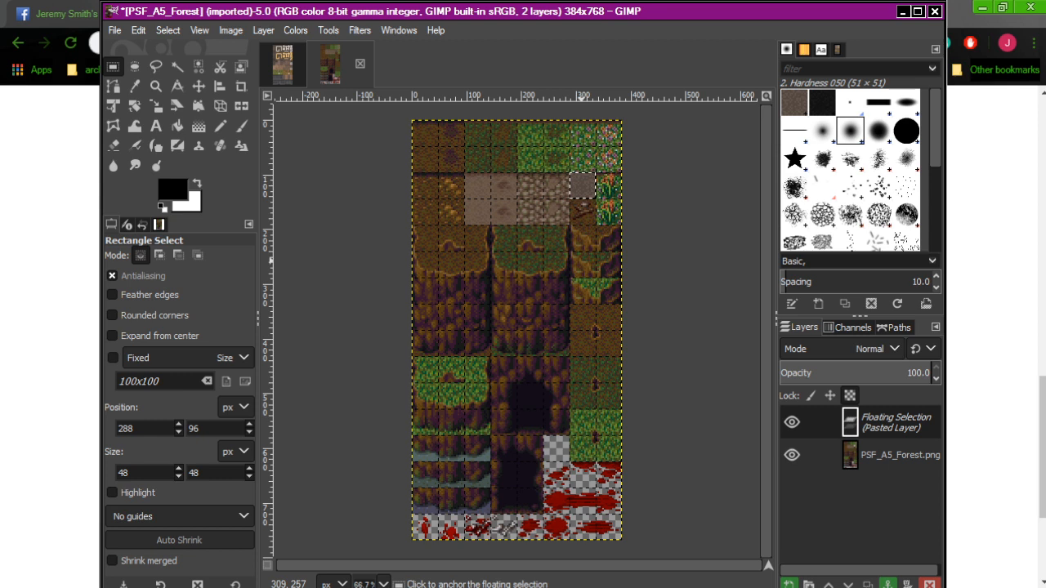
{"action": "left_click", "coordinate": [558, 292]}
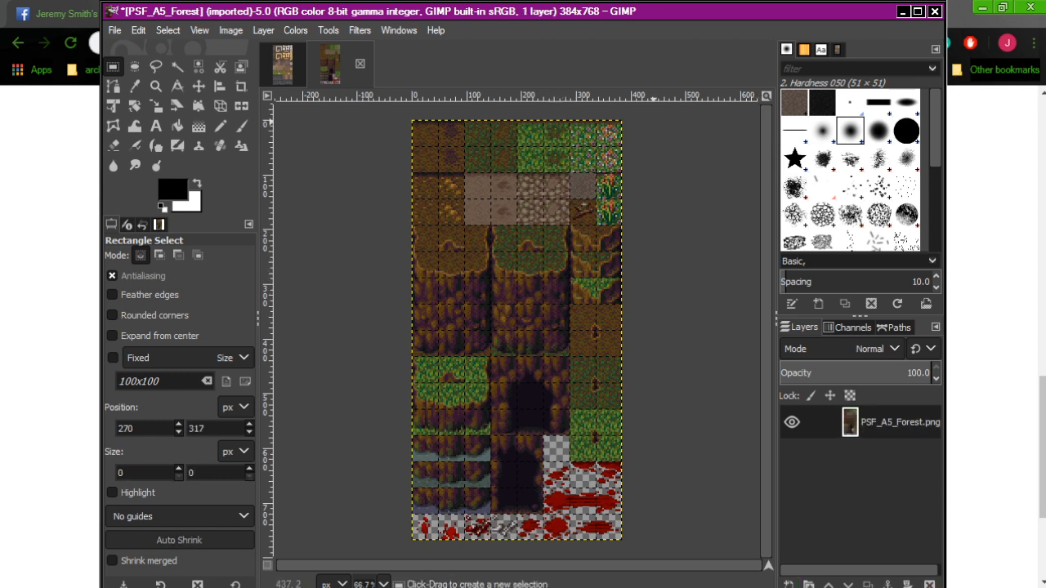
Step: Copy the 48 x 48 px dark patched asphalt tile at 0, 192 in the PHC A5 Exterior General tileset
{"action": "left_click", "coordinate": [283, 65]}
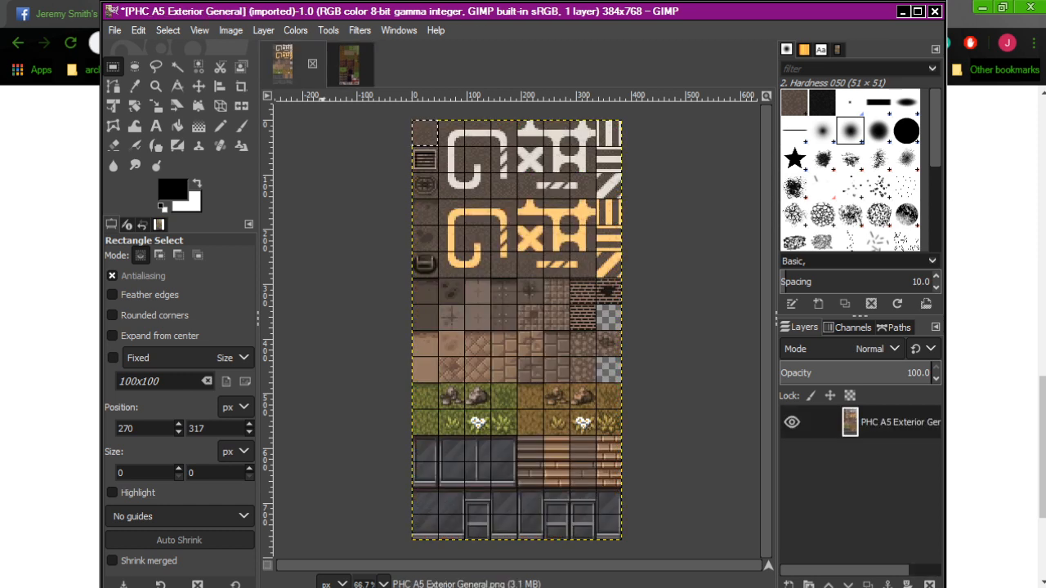
{"action": "left_click", "coordinate": [452, 225]}
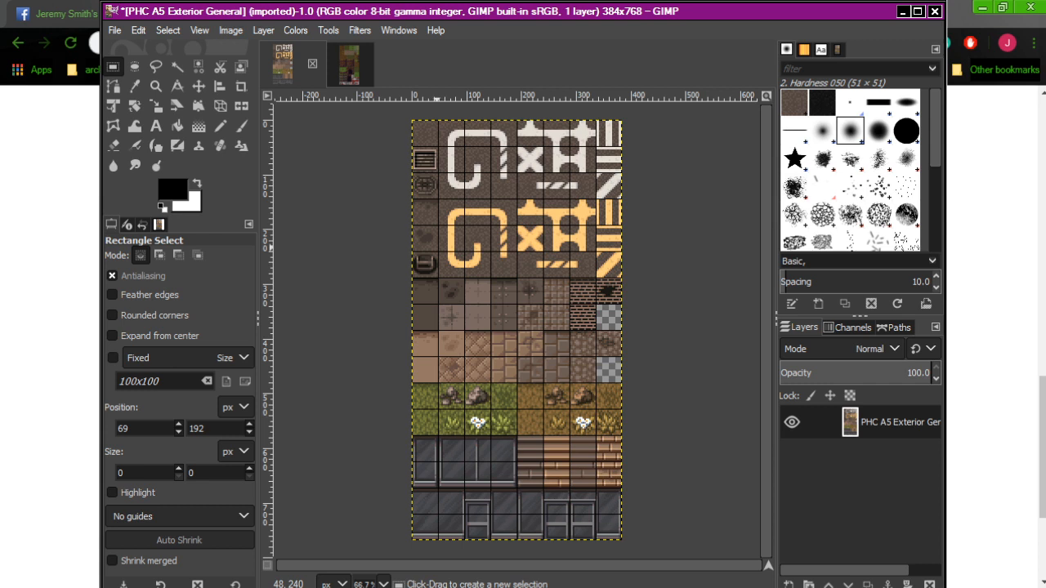
{"action": "left_click_drag", "start_coordinate": [439, 252], "coordinate": [413, 226]}
{"action": "right_click", "coordinate": [424, 245]}
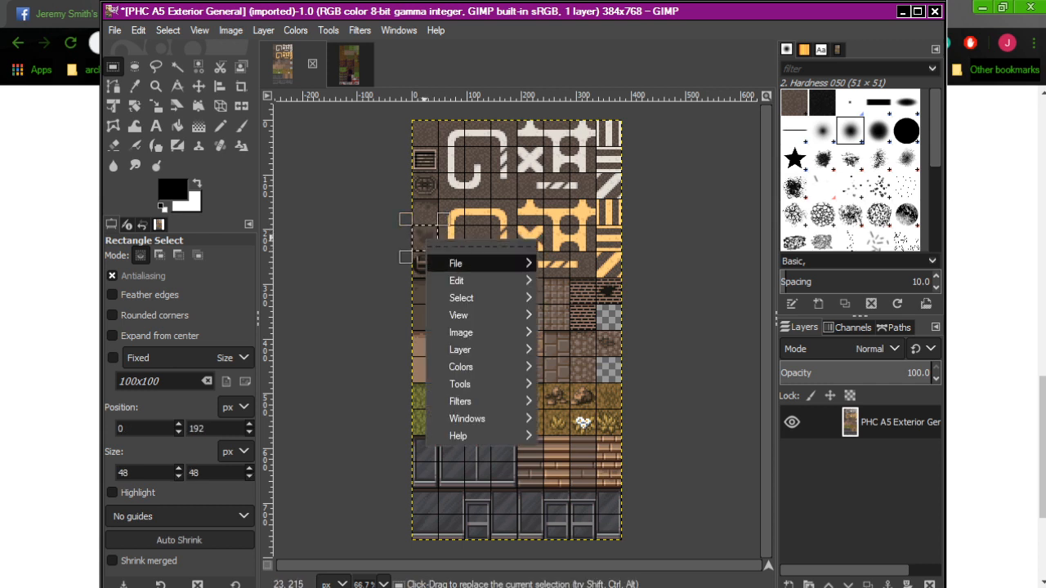
{"action": "left_click", "coordinate": [138, 30]}
{"action": "left_click", "coordinate": [138, 30]}
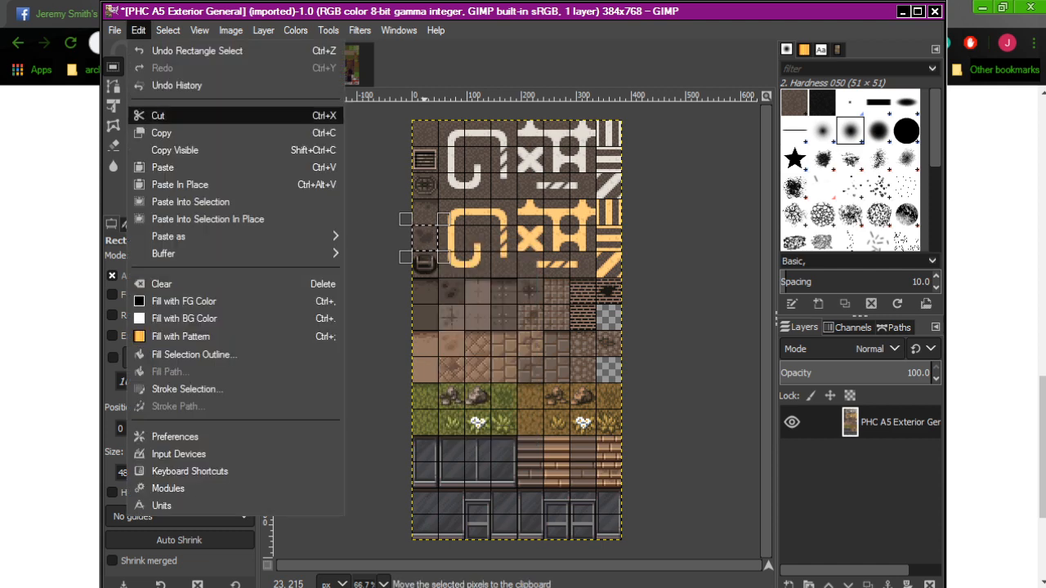
{"action": "left_click", "coordinate": [188, 132]}
Step: Select the 48 x 48 px branch tile at 288, 144 in PSF_A5_Forest and paste the copied asphalt tile in place
{"action": "left_click", "coordinate": [349, 67]}
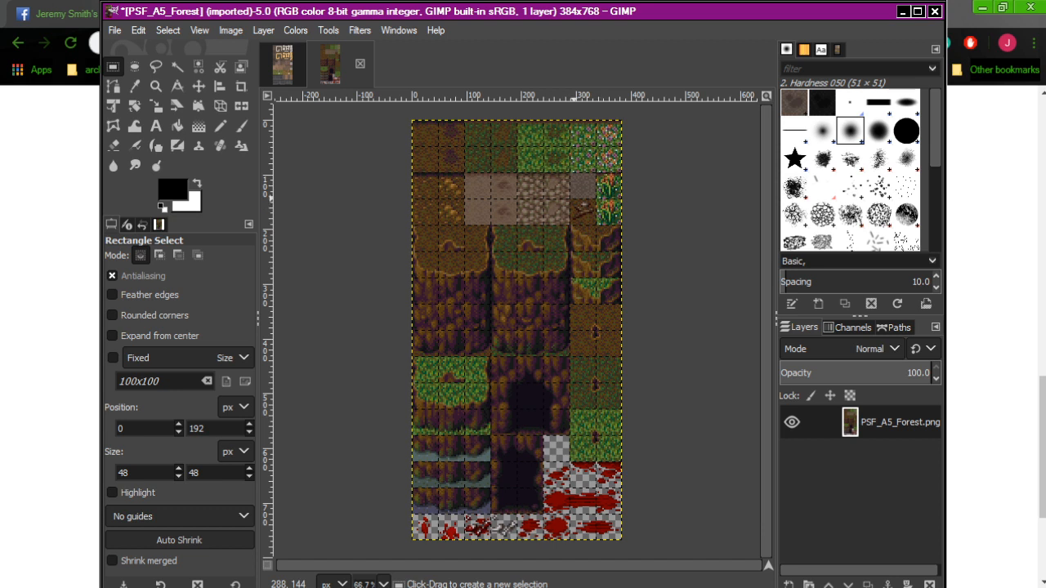
{"action": "left_click_drag", "start_coordinate": [570, 198], "coordinate": [596, 225]}
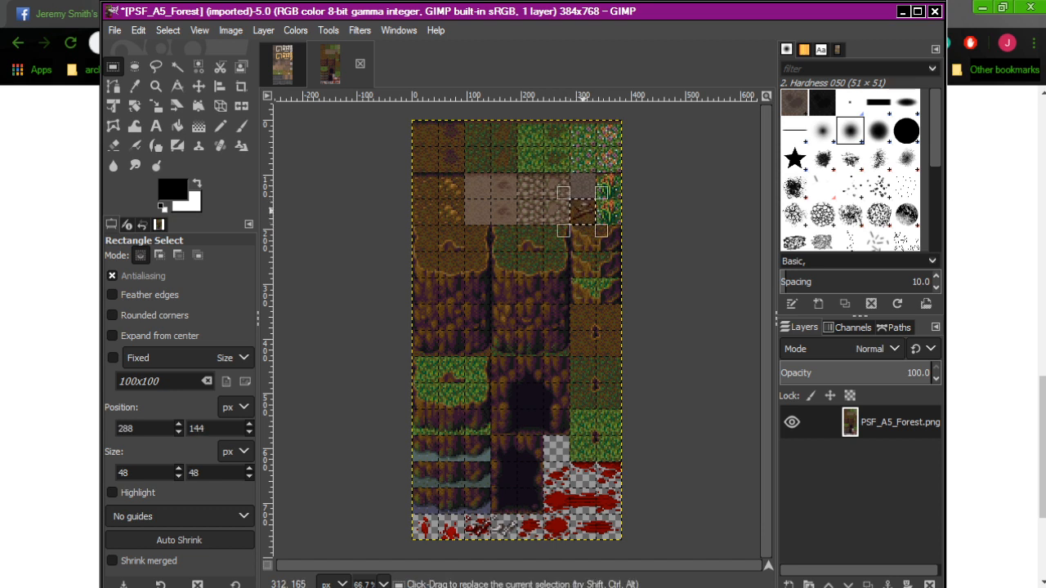
{"action": "right_click", "coordinate": [583, 211]}
{"action": "left_click", "coordinate": [138, 30]}
{"action": "left_click", "coordinate": [138, 29]}
{"action": "left_click", "coordinate": [179, 185]}
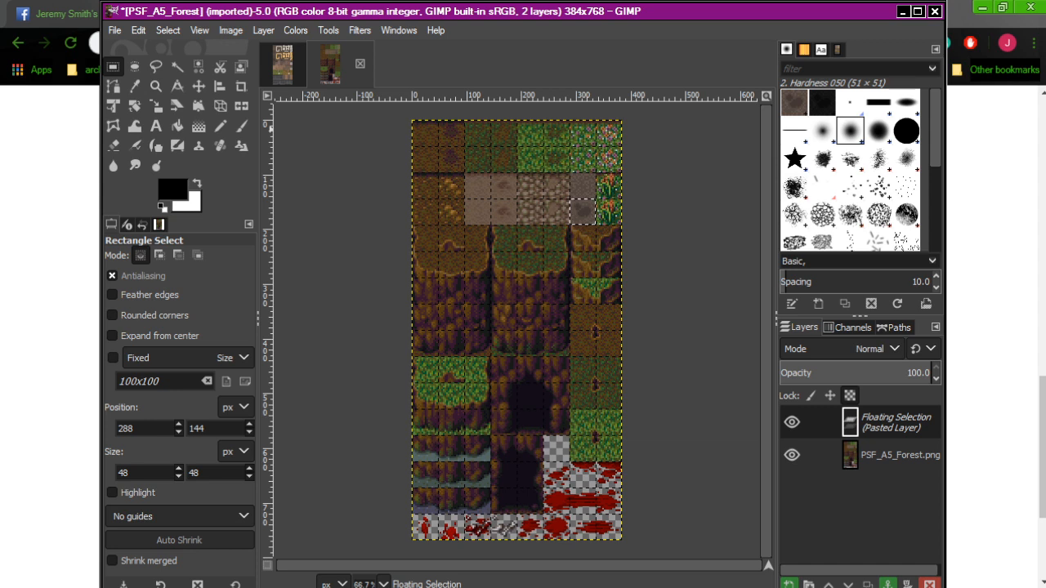
Step: Copy the 48 x 48 px open manhole tile at 0, 240 from PHC A5 Exterior General into the PSF_A5_Forest cell at 288, 144
{"action": "left_click", "coordinate": [282, 64]}
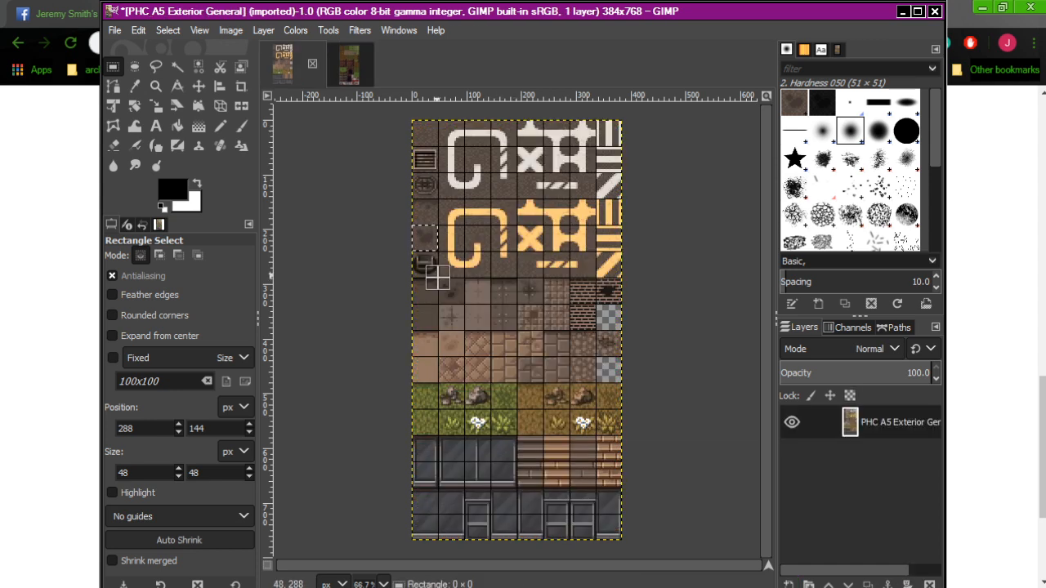
{"action": "left_click_drag", "start_coordinate": [437, 277], "coordinate": [412, 252]}
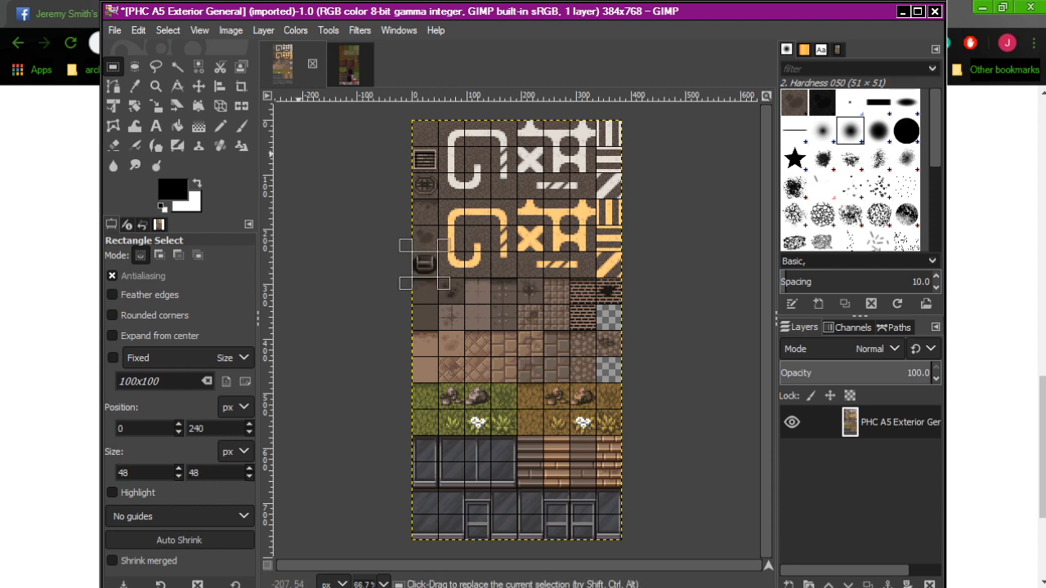
{"action": "key", "text": "ctrl+c"}
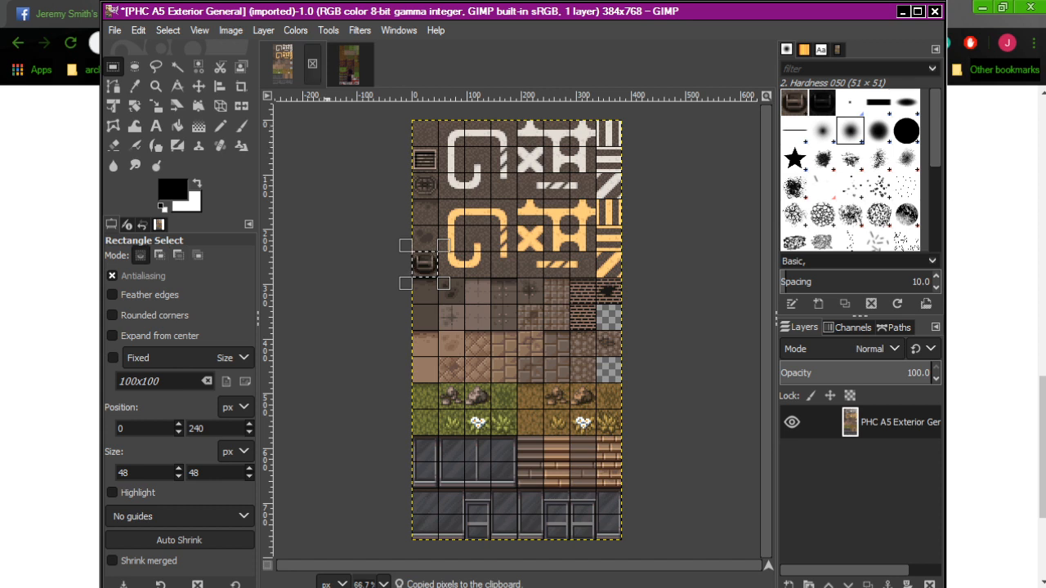
{"action": "left_click", "coordinate": [349, 64]}
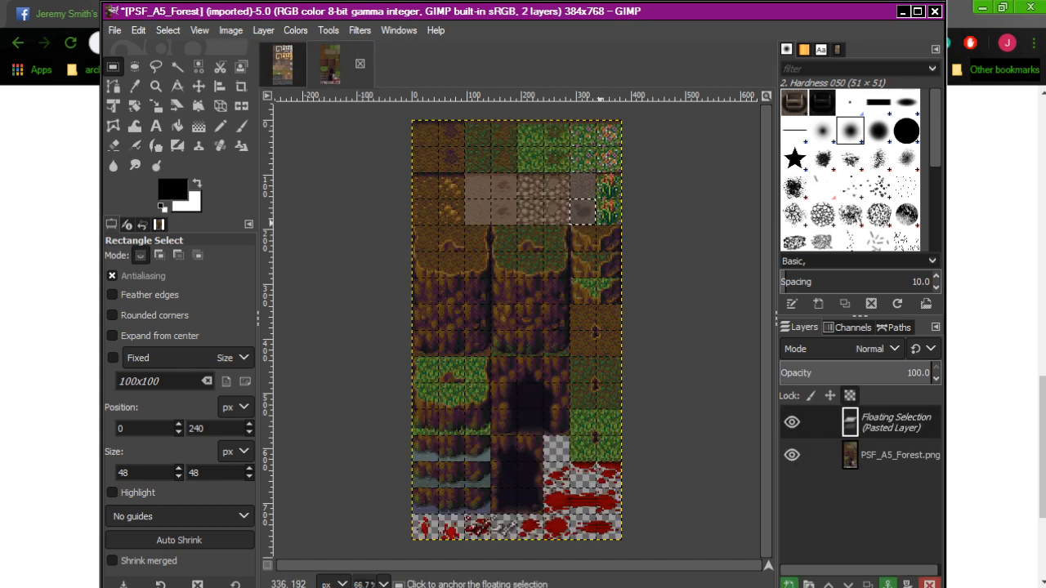
{"action": "mouse_move", "coordinate": [594, 225]}
{"action": "left_mouse_down"}
{"action": "mouse_move", "coordinate": [622, 199]}
{"action": "mouse_move", "coordinate": [594, 209]}
{"action": "left_mouse_up"}
{"action": "left_click", "coordinate": [595, 210]}
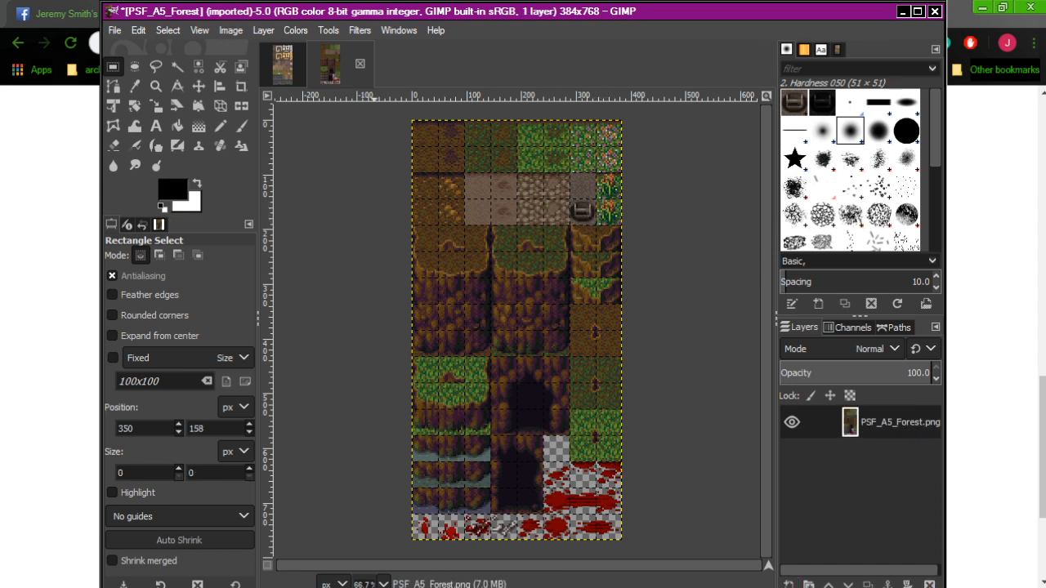
Step: Copy the patched asphalt tile at 0, 192 from the exterior tileset over the forest tileset's lower flower tile at 336, 144, and anchor it
{"action": "left_click", "coordinate": [283, 64]}
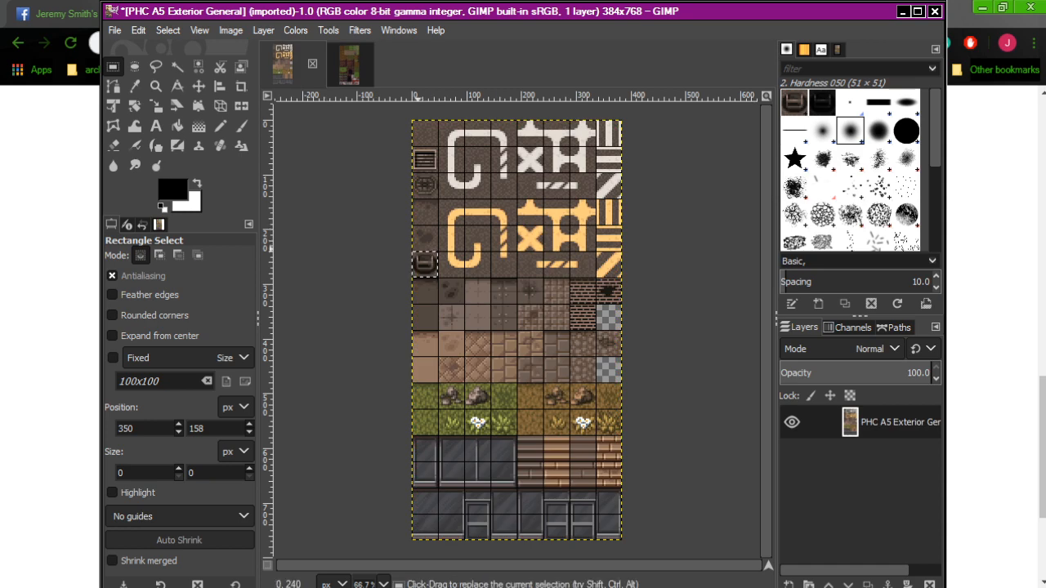
{"action": "left_click_drag", "start_coordinate": [412, 226], "coordinate": [437, 252]}
{"action": "key", "text": "ctrl+c"}
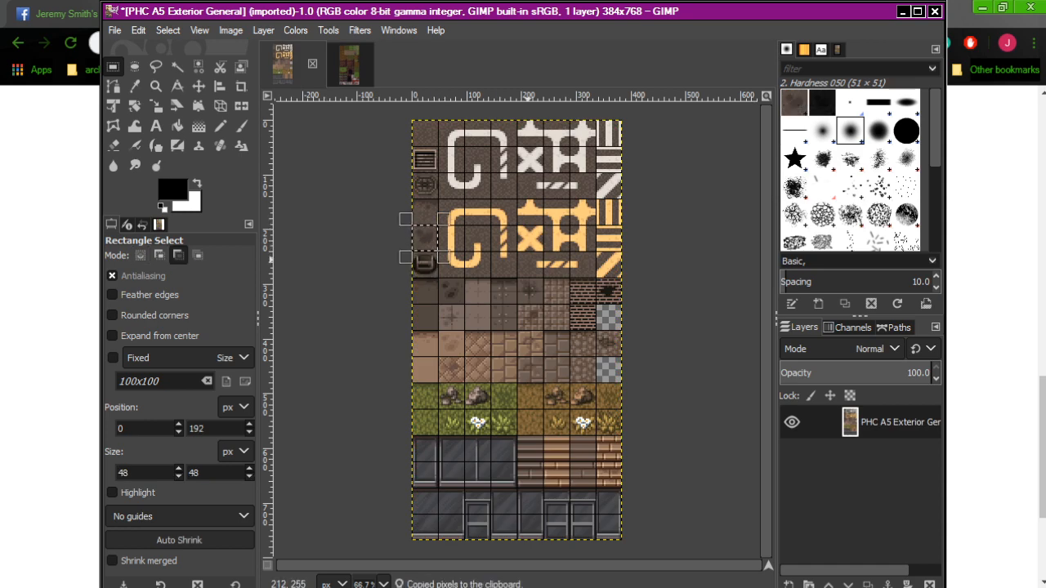
{"action": "left_click", "coordinate": [349, 64]}
{"action": "left_click", "coordinate": [607, 215]}
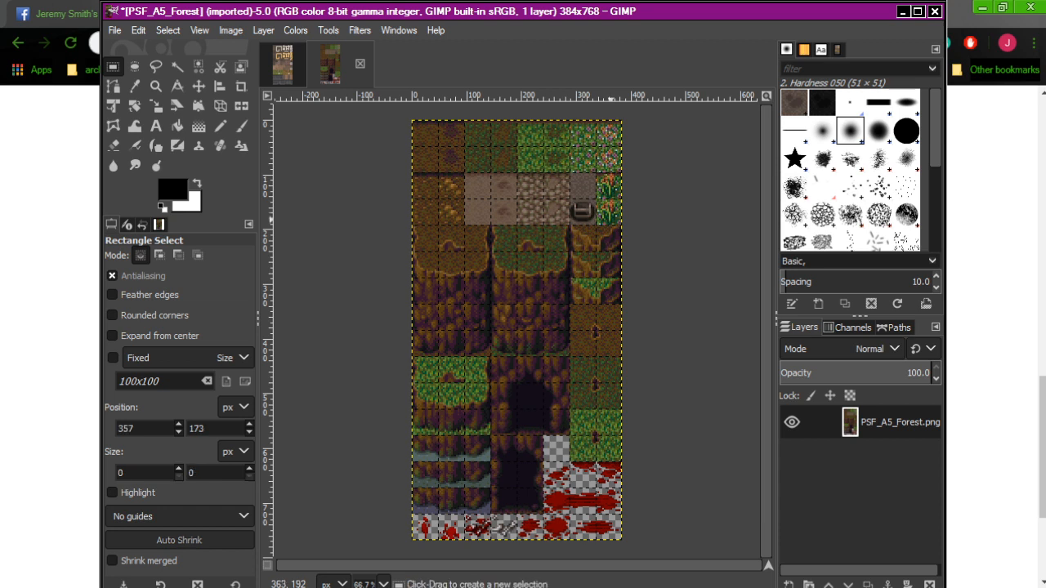
{"action": "key", "text": "ctrl+v"}
{"action": "left_click_drag", "start_coordinate": [517, 330], "coordinate": [608, 213]}
{"action": "left_click", "coordinate": [561, 286]}
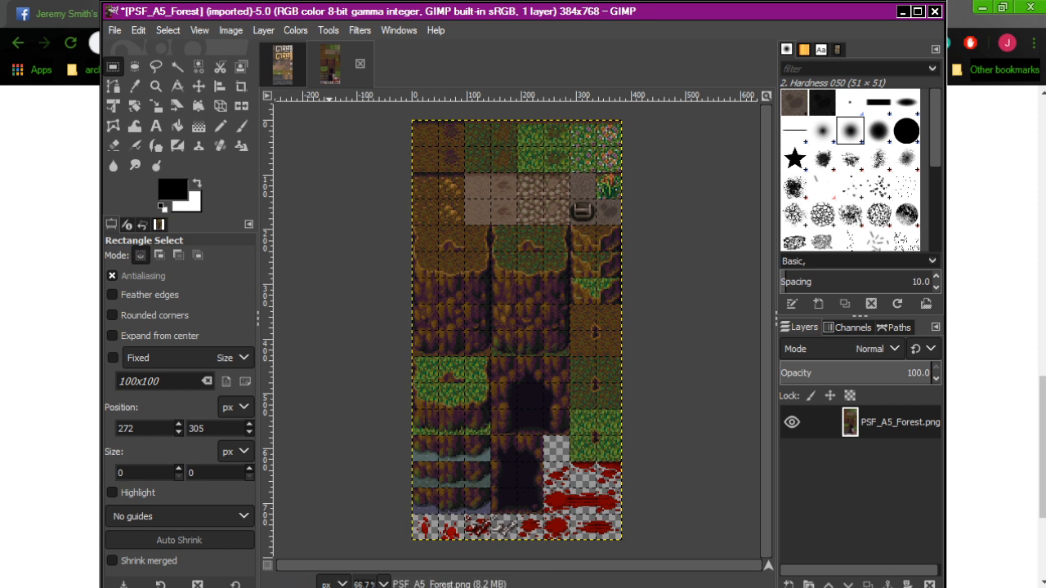
Step: Copy the manhole cover tile at 0, 96 from the exterior tileset over the remaining forest flower tile at 336, 96, and anchor it
{"action": "left_click", "coordinate": [283, 64]}
{"action": "left_click_drag", "start_coordinate": [420, 199], "coordinate": [414, 174]}
{"action": "left_click", "coordinate": [441, 189]}
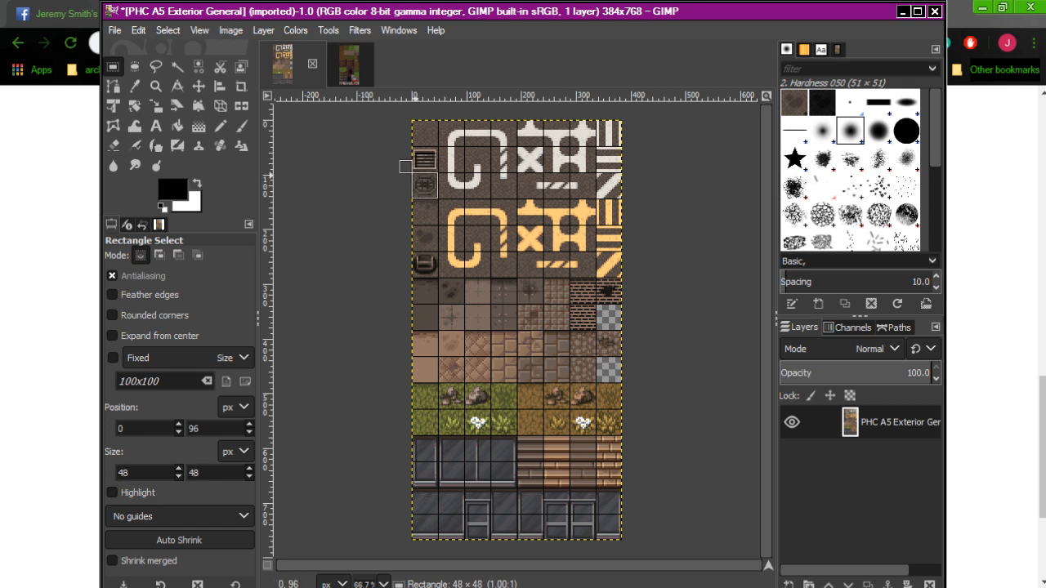
{"action": "key", "text": "ctrl+c"}
{"action": "left_click", "coordinate": [349, 64]}
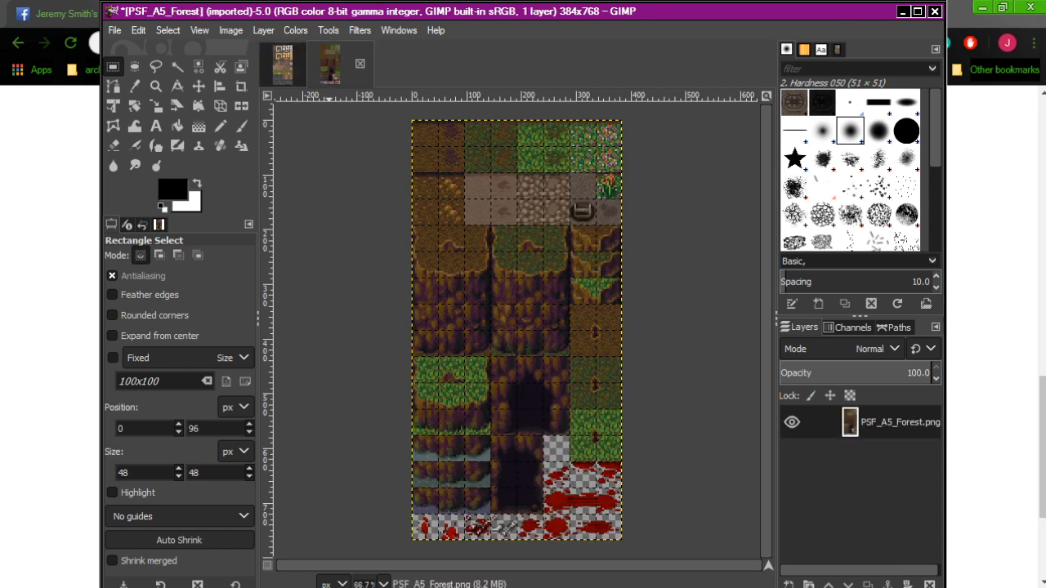
{"action": "left_click_drag", "start_coordinate": [595, 199], "coordinate": [622, 173]}
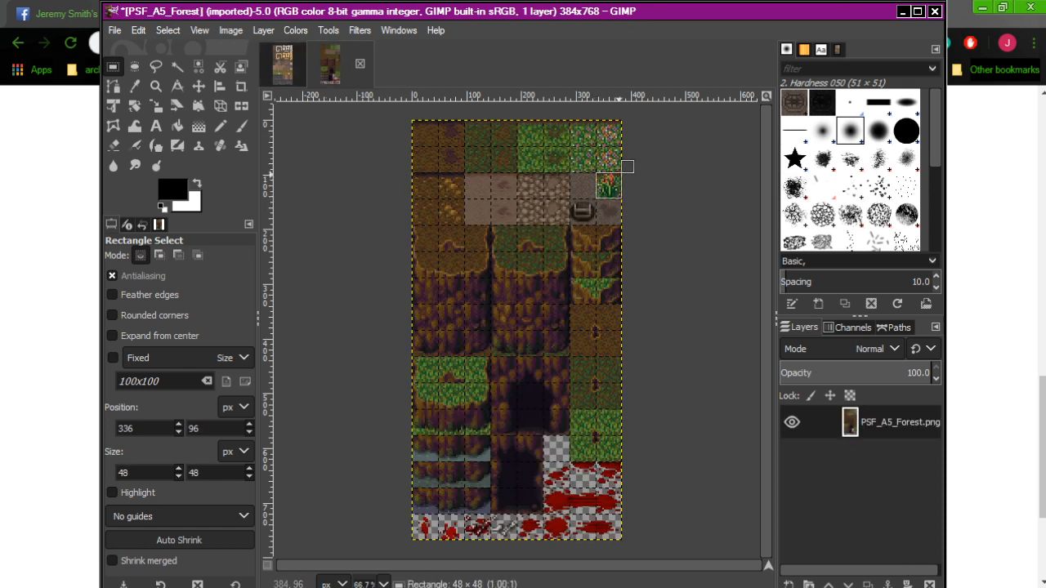
{"action": "key", "text": "ctrl+v"}
{"action": "left_click", "coordinate": [571, 278]}
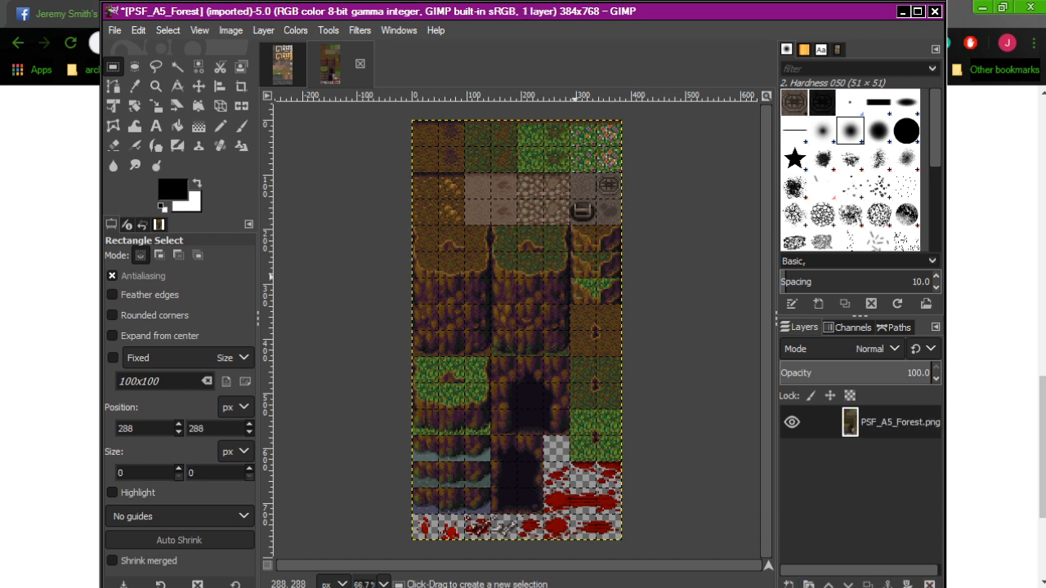
{"action": "left_click", "coordinate": [282, 64]}
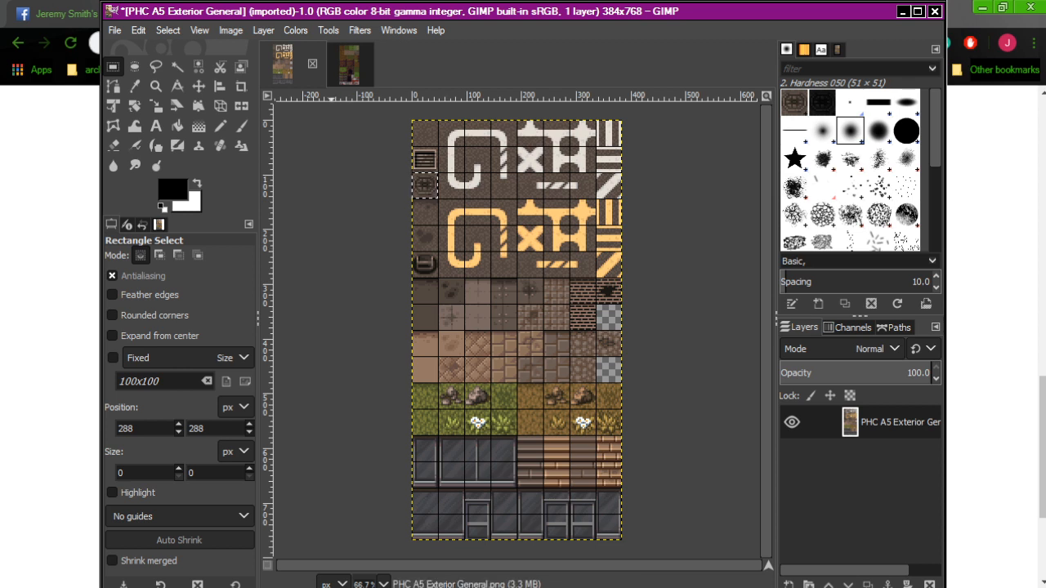
{"action": "left_click", "coordinate": [348, 66]}
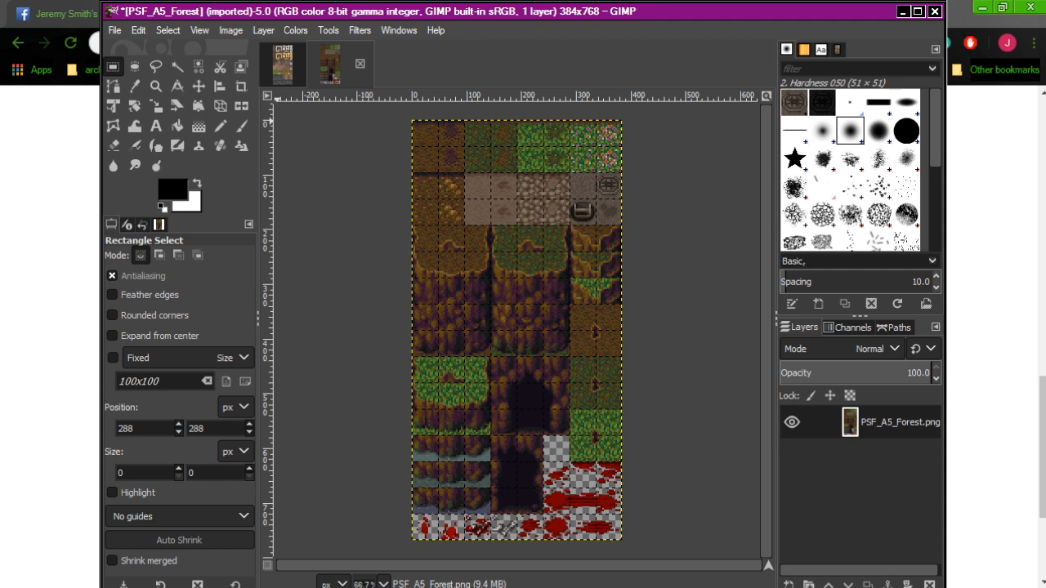
{"action": "key", "text": "alt+f"}
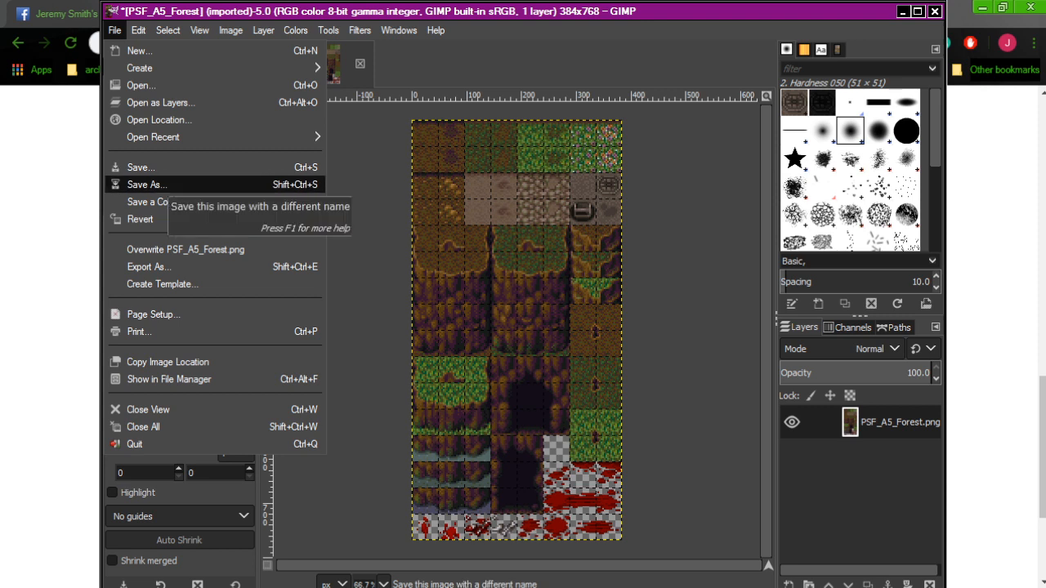
{"action": "key", "text": "Return"}
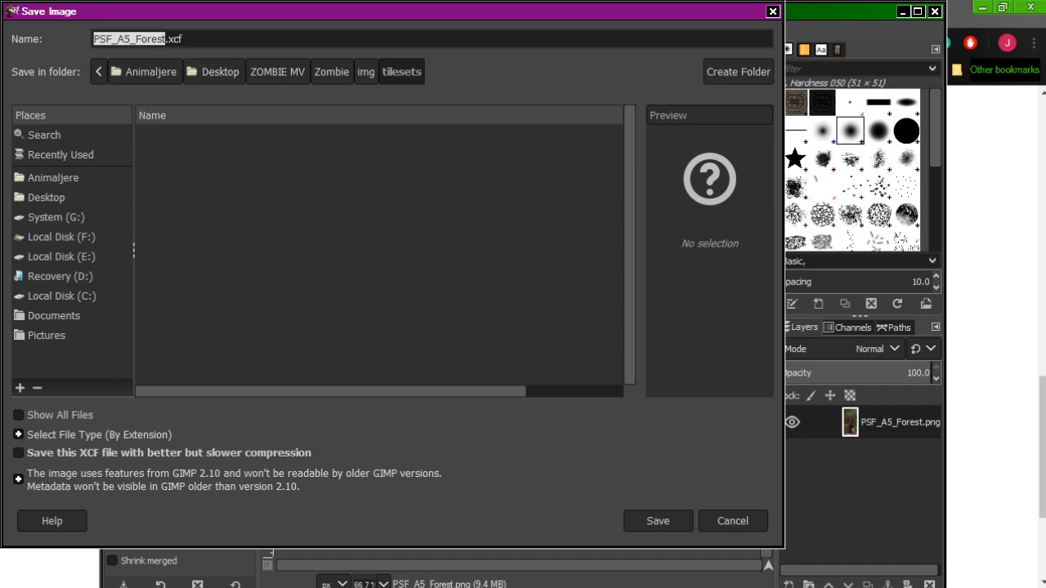
{"action": "left_click", "coordinate": [45, 135]}
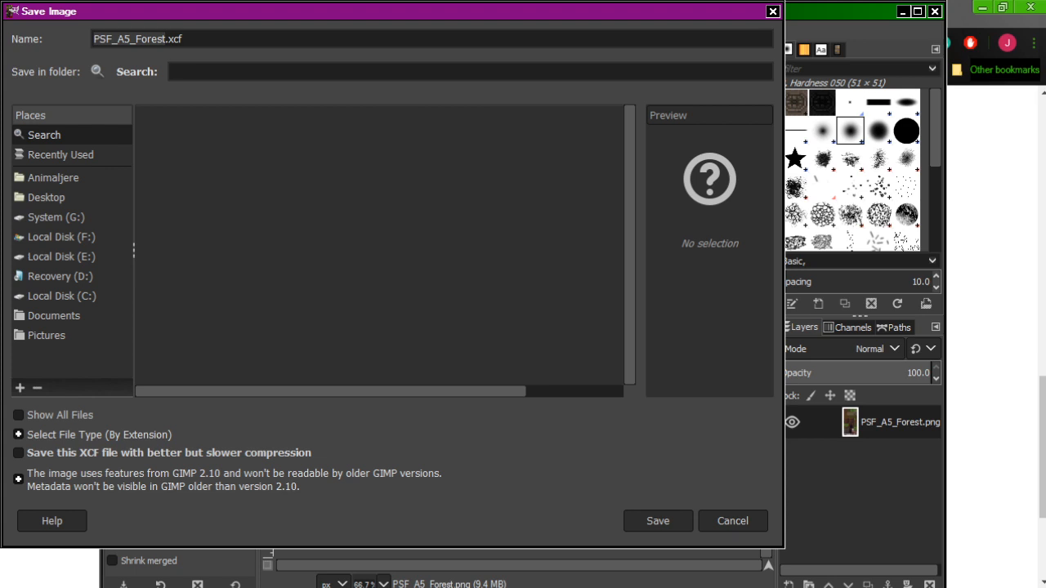
{"action": "type", "text": "zombie mv"}
{"action": "key", "text": "Return"}
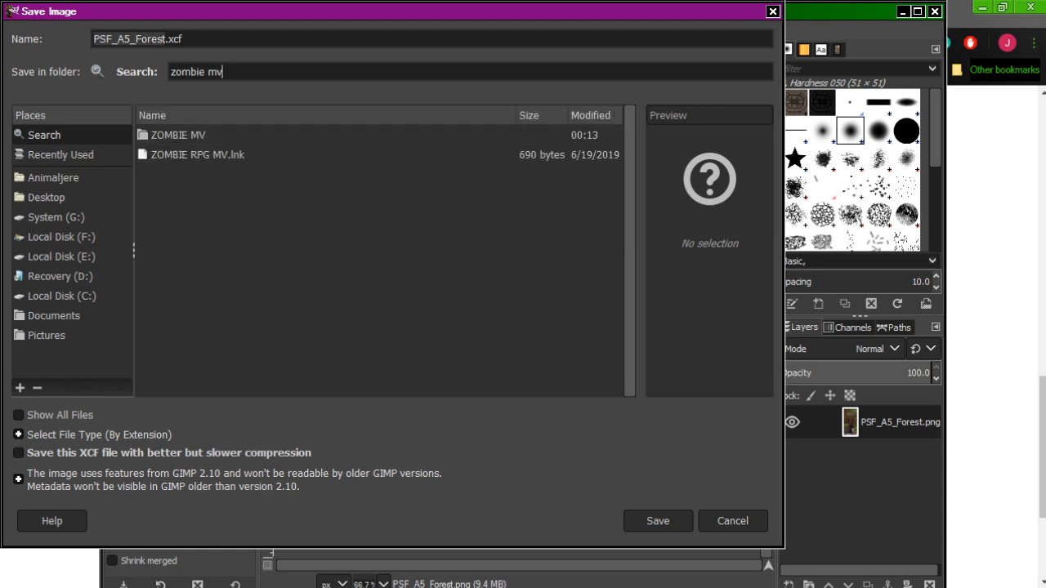
{"action": "double_click", "coordinate": [177, 135]}
{"action": "double_click", "coordinate": [168, 174]}
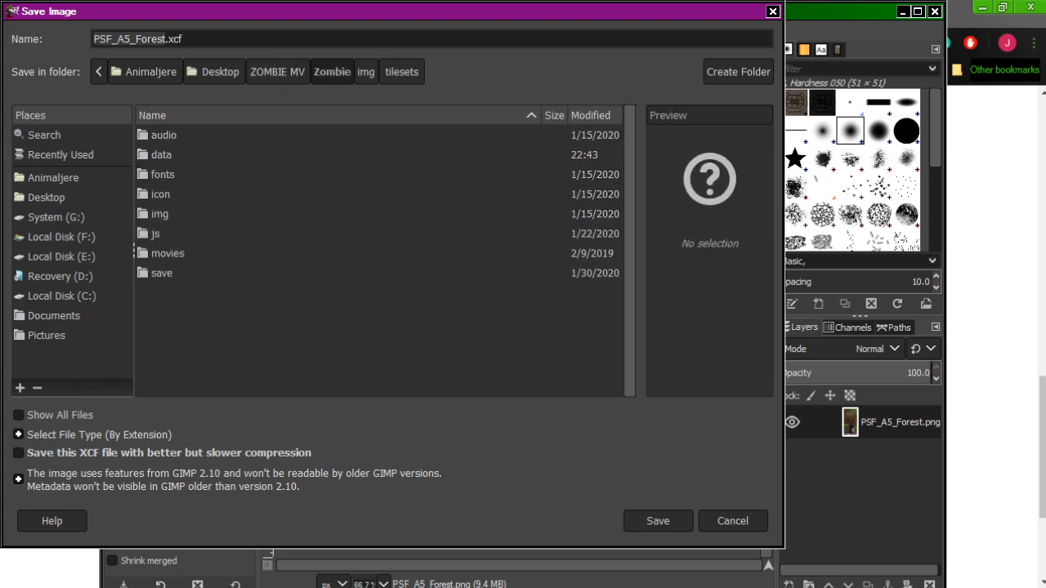
{"action": "double_click", "coordinate": [160, 213]}
{"action": "left_click", "coordinate": [167, 372]}
{"action": "scroll", "coordinate": [168, 372], "scroll_direction": "down", "scroll_amount": 1}
{"action": "left_click", "coordinate": [167, 352]}
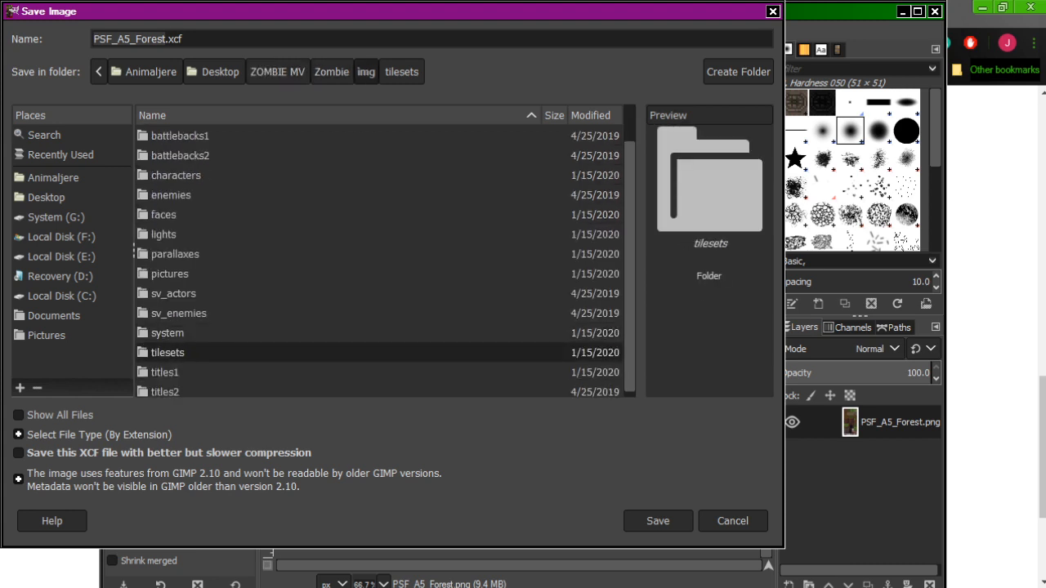
{"action": "double_click", "coordinate": [167, 352]}
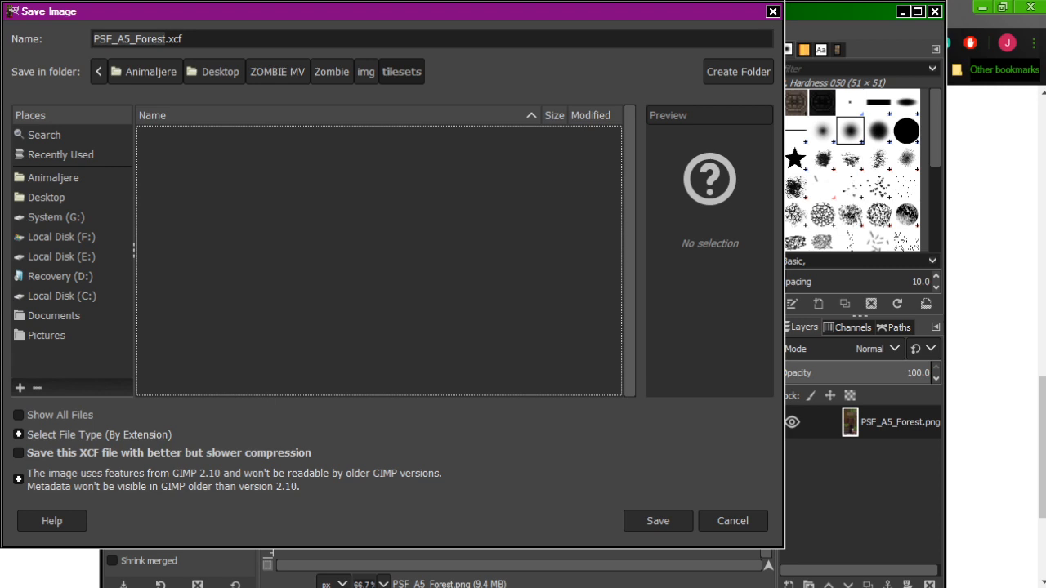
{"action": "left_click", "coordinate": [19, 415]}
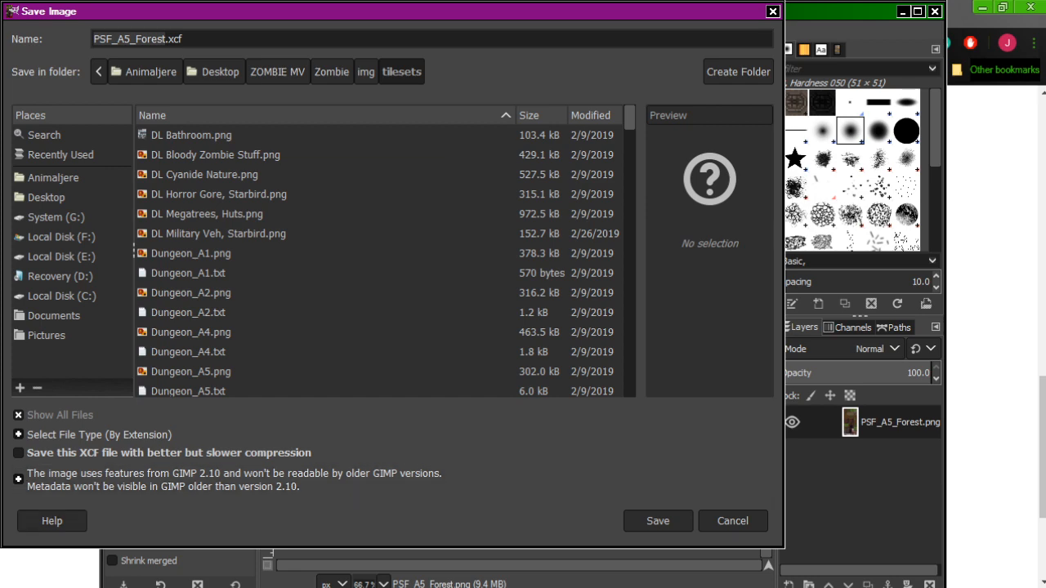
{"action": "left_click", "coordinate": [732, 520]}
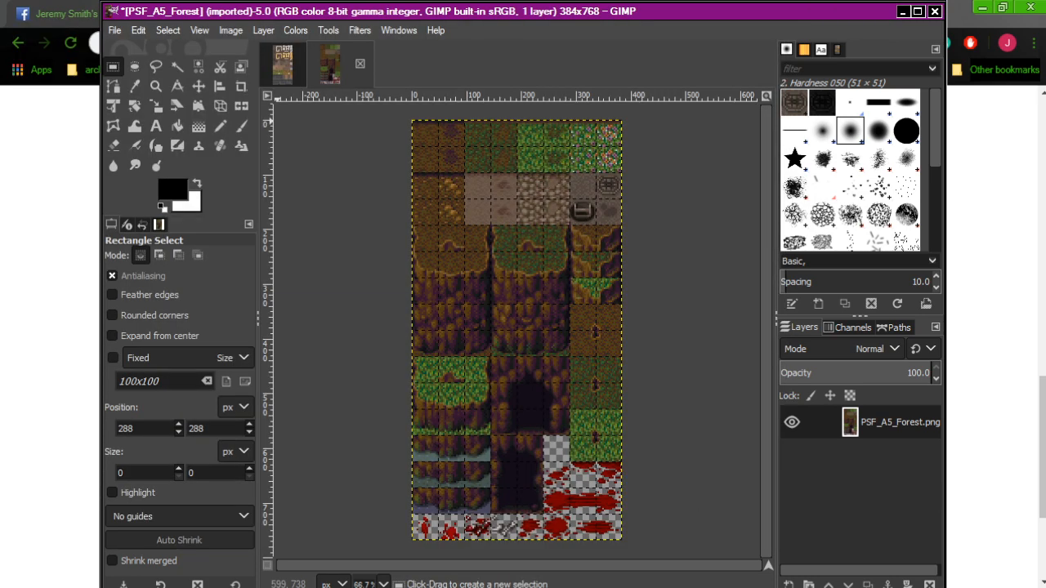
Step: Export the edited forest tileset as PSF_A5_ForestStreet.png into the project's tilesets folder with the default PNG options
{"action": "left_click", "coordinate": [114, 30]}
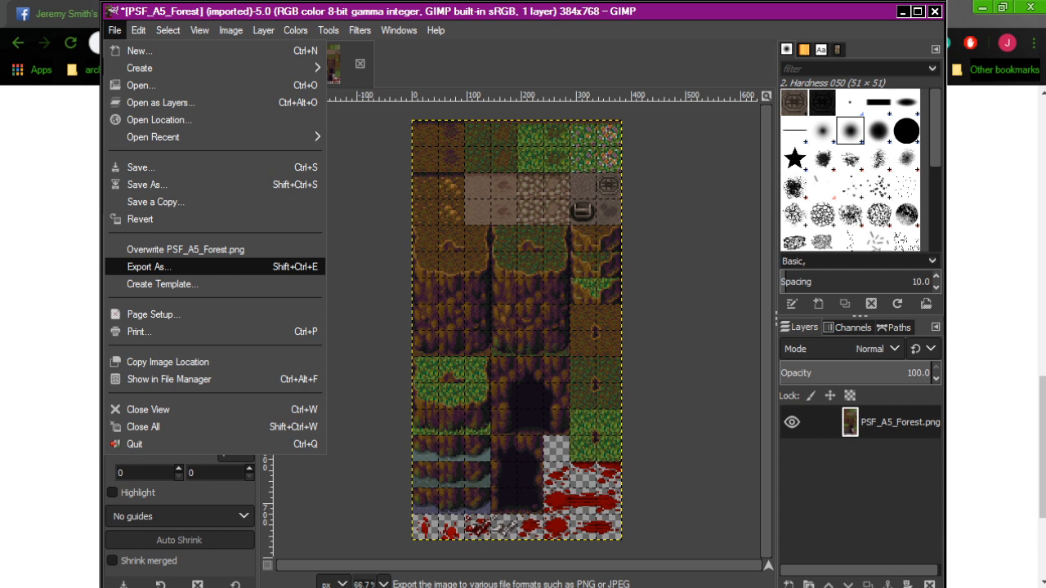
{"action": "left_click", "coordinate": [148, 267]}
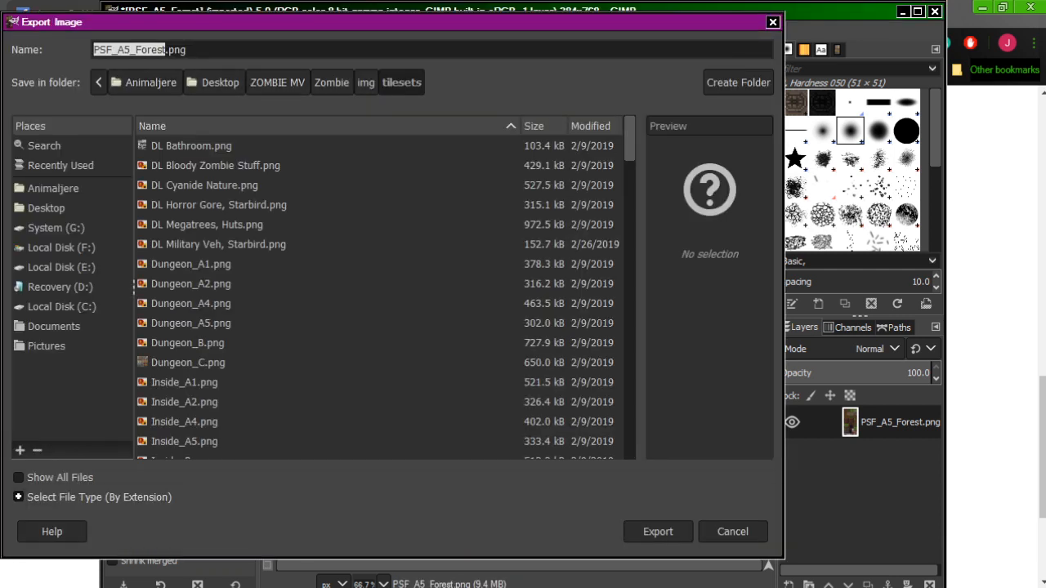
{"action": "key", "text": "Left"}
{"action": "key", "text": "Right"}
{"action": "key", "text": "Right"}
{"action": "key", "text": "Right"}
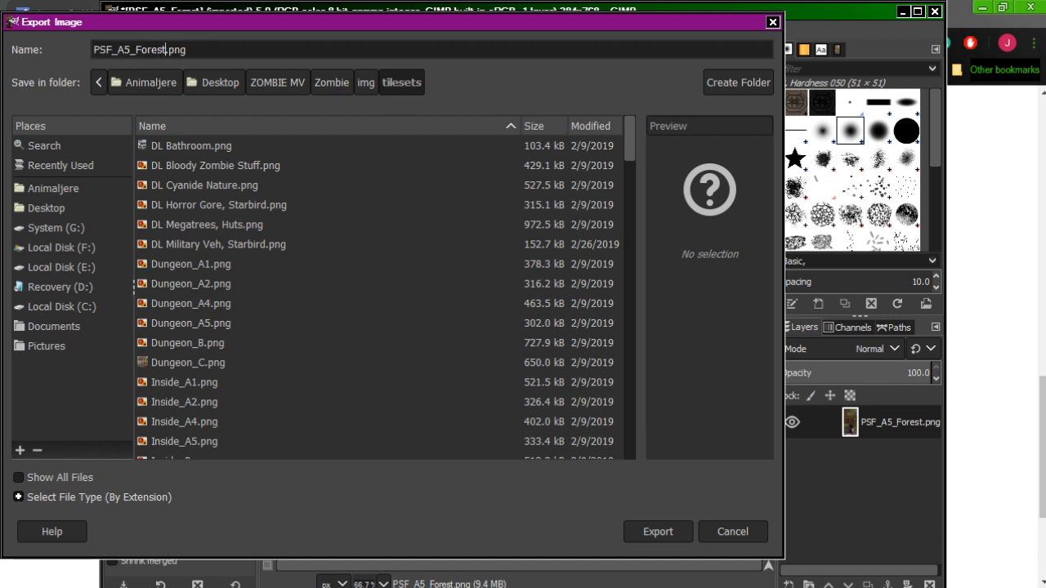
{"action": "type", "text": "Street"}
{"action": "left_click", "coordinate": [658, 531]}
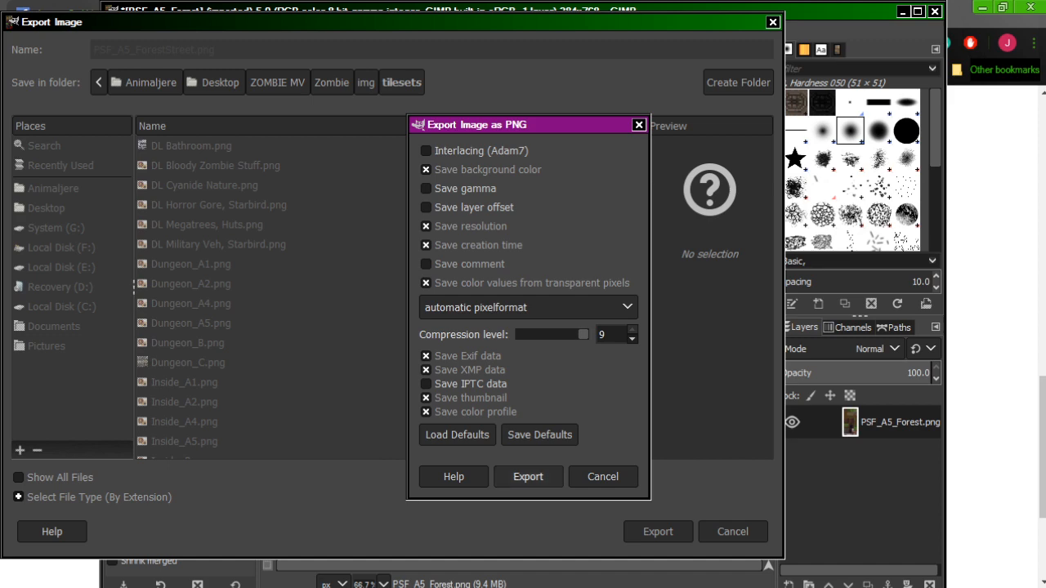
{"action": "left_click", "coordinate": [528, 476]}
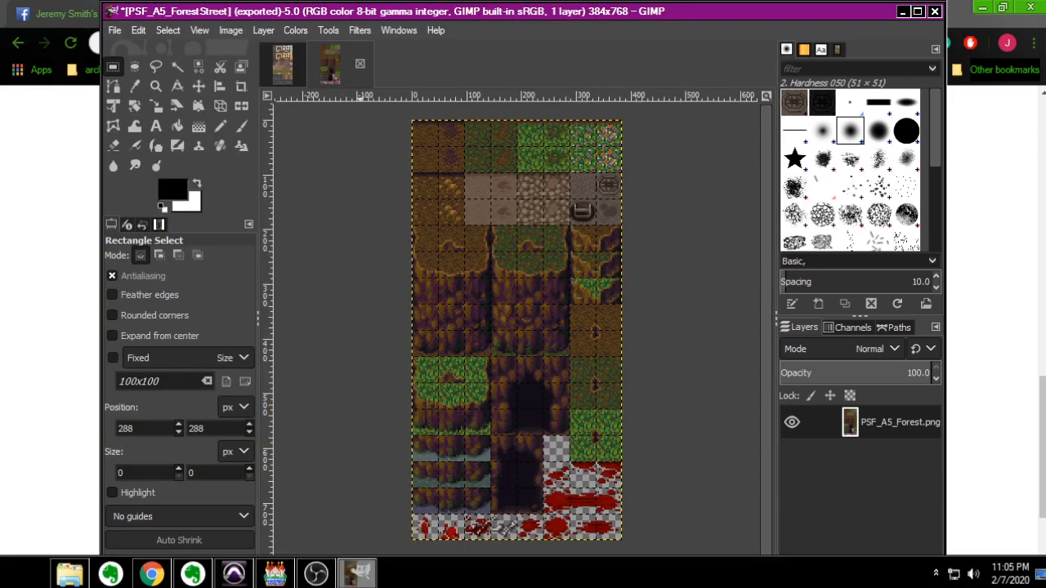
Step: Switch to RPG Maker MV and clear tileset entry 0045 Victoria Street from the database
{"action": "left_click", "coordinate": [275, 573]}
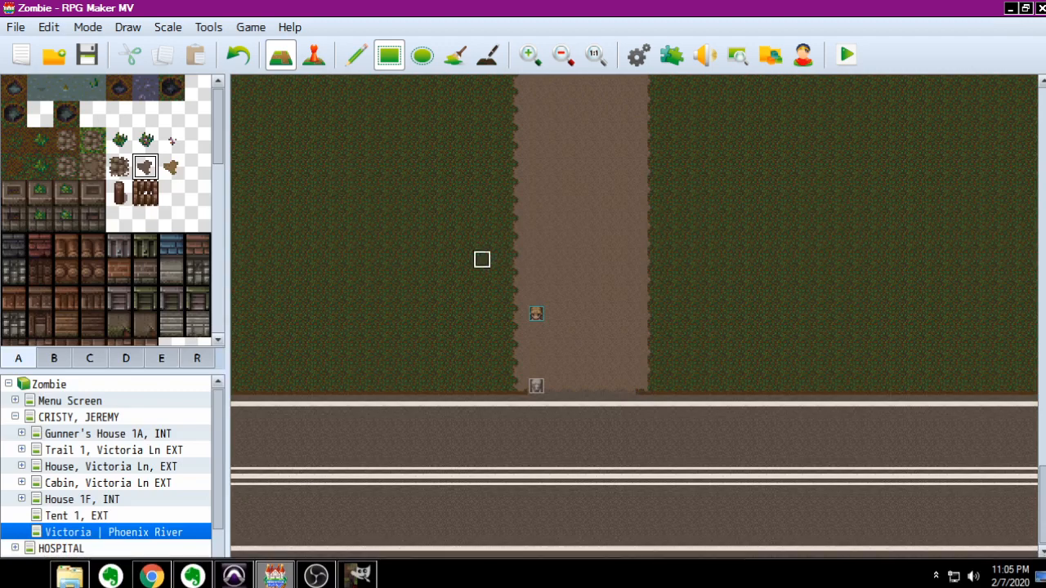
{"action": "left_click", "coordinate": [208, 27]}
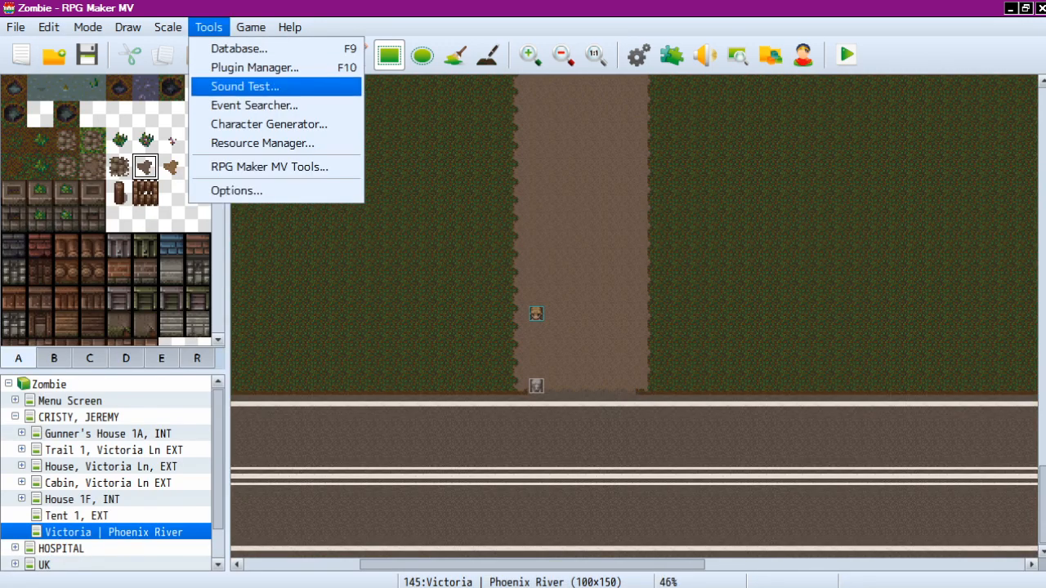
{"action": "left_click", "coordinate": [239, 48]}
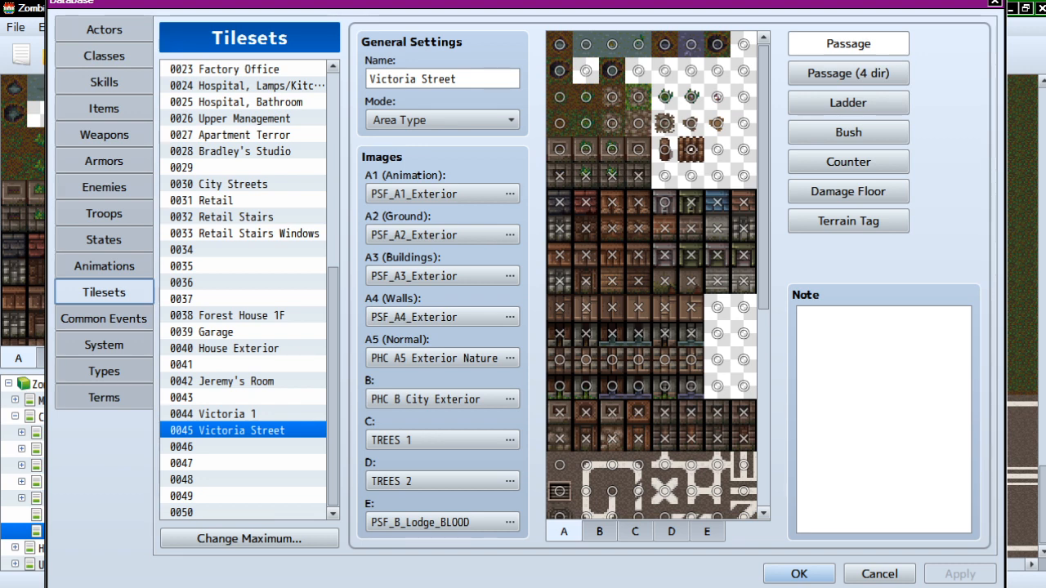
{"action": "right_click", "coordinate": [231, 431]}
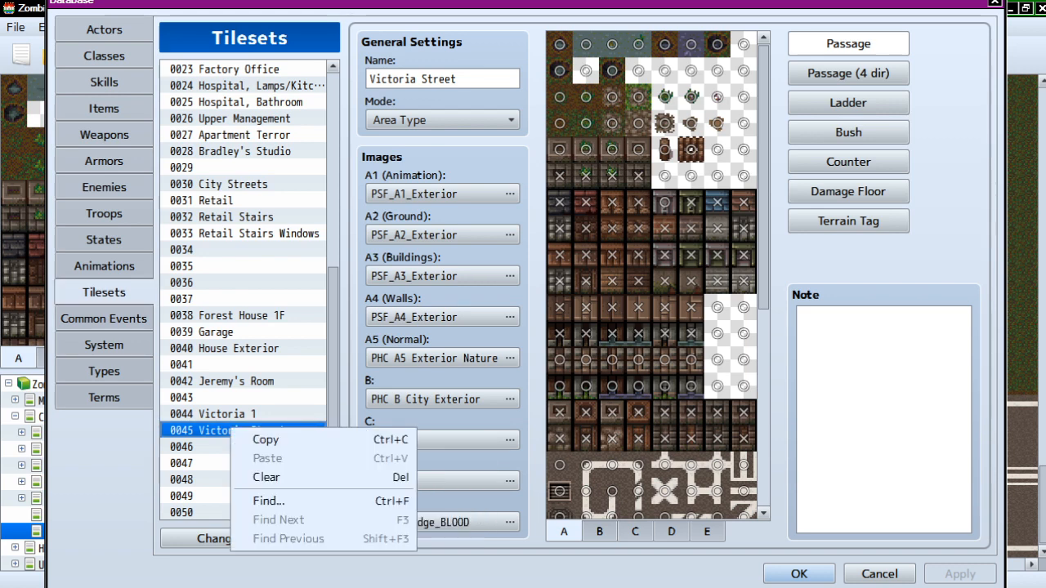
{"action": "left_click", "coordinate": [266, 477]}
Step: Set the A5 (Normal) image of tileset 0044 Victoria 1 to PSF_A5_ForestStreet and save the database
{"action": "left_click", "coordinate": [224, 413]}
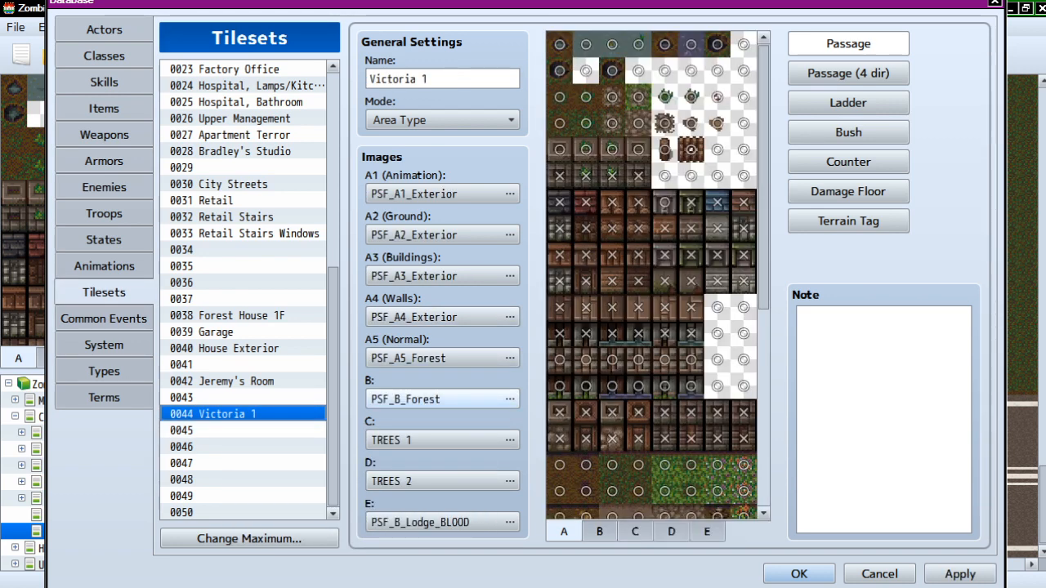
{"action": "left_click", "coordinate": [441, 358]}
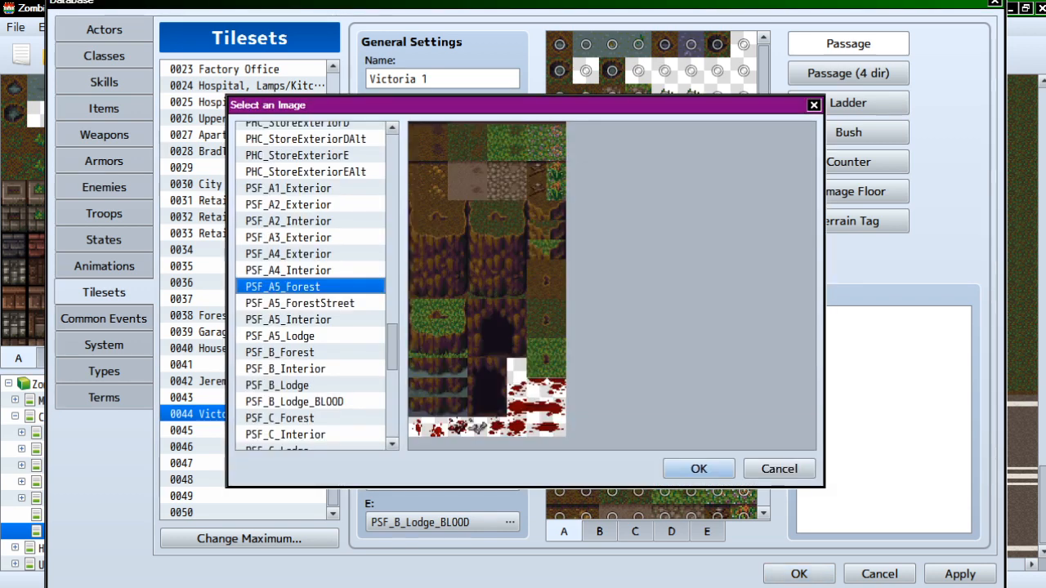
{"action": "left_click", "coordinate": [300, 303]}
{"action": "left_click", "coordinate": [698, 468]}
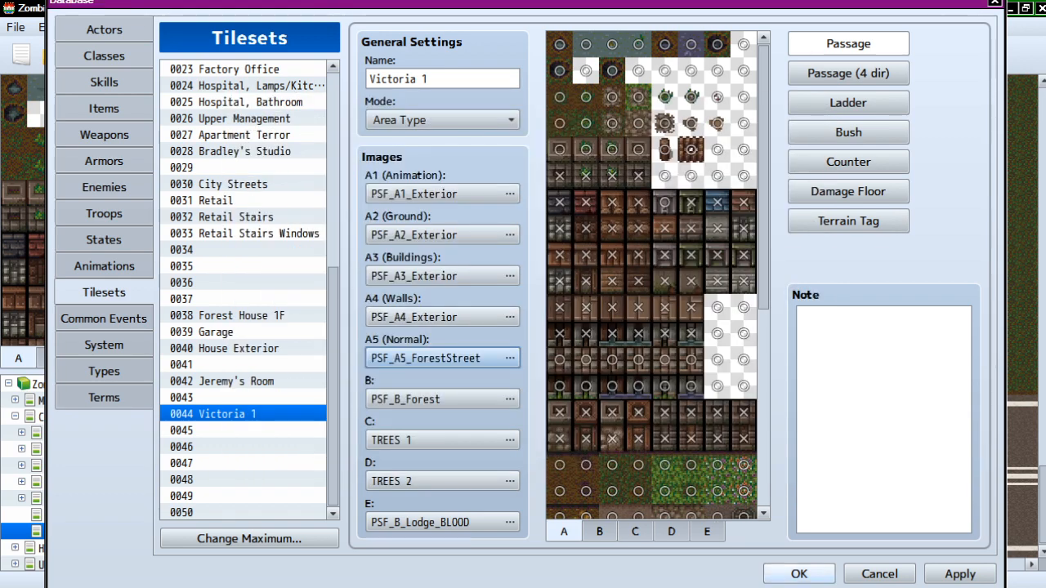
{"action": "left_click", "coordinate": [798, 573]}
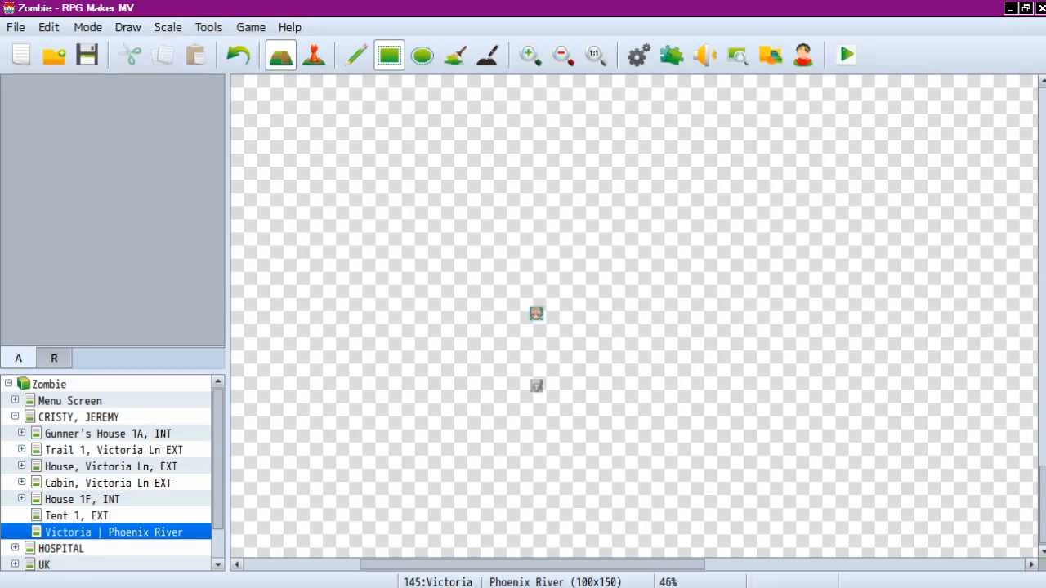
Step: Assign tileset 0044 Victoria 1 to the Victoria | Phoenix River map in its map properties
{"action": "right_click", "coordinate": [107, 532]}
{"action": "left_click", "coordinate": [139, 353]}
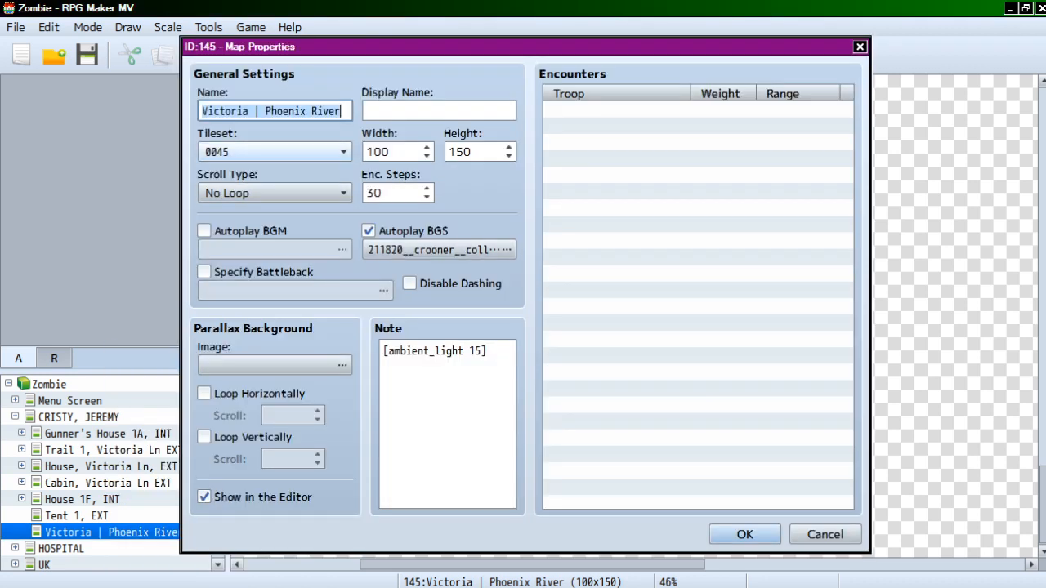
{"action": "left_click", "coordinate": [274, 151]}
{"action": "scroll", "coordinate": [282, 333], "scroll_direction": "up", "scroll_amount": 4}
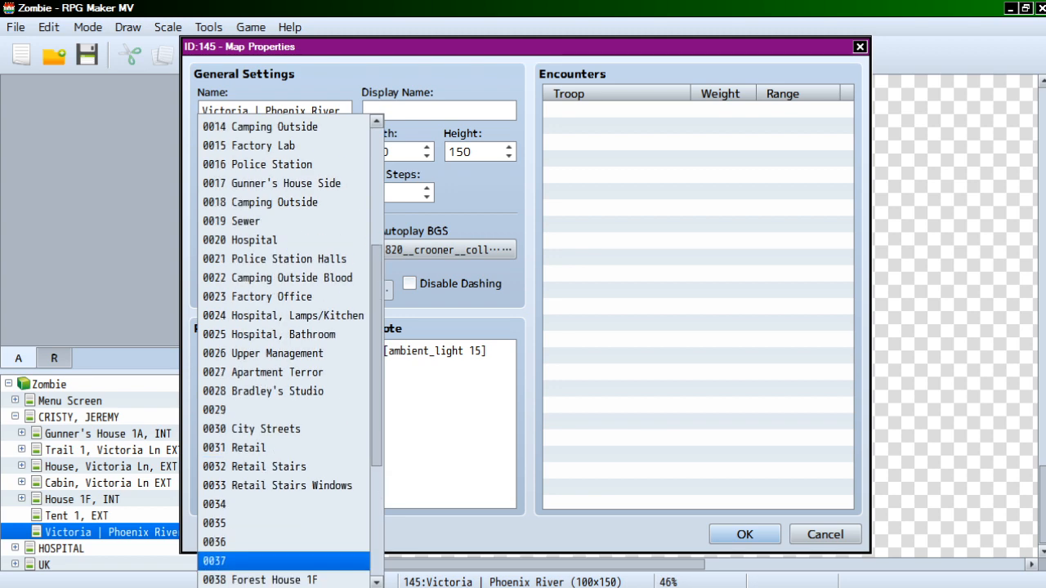
{"action": "scroll", "coordinate": [282, 351], "scroll_direction": "up", "scroll_amount": 3}
{"action": "scroll", "coordinate": [283, 351], "scroll_direction": "down", "scroll_amount": 6}
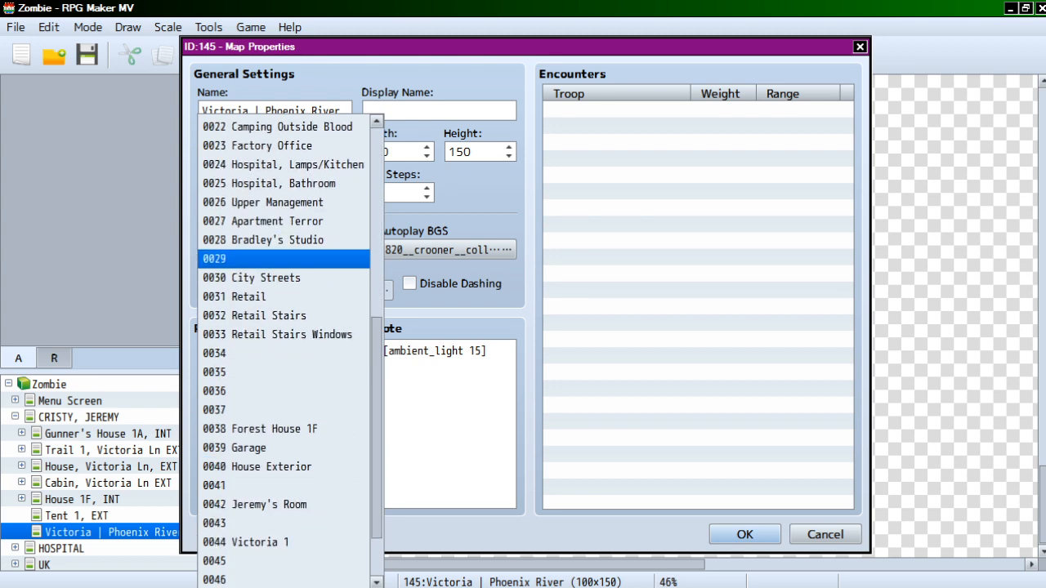
{"action": "scroll", "coordinate": [283, 390], "scroll_direction": "down", "scroll_amount": 1}
{"action": "left_click", "coordinate": [253, 466]}
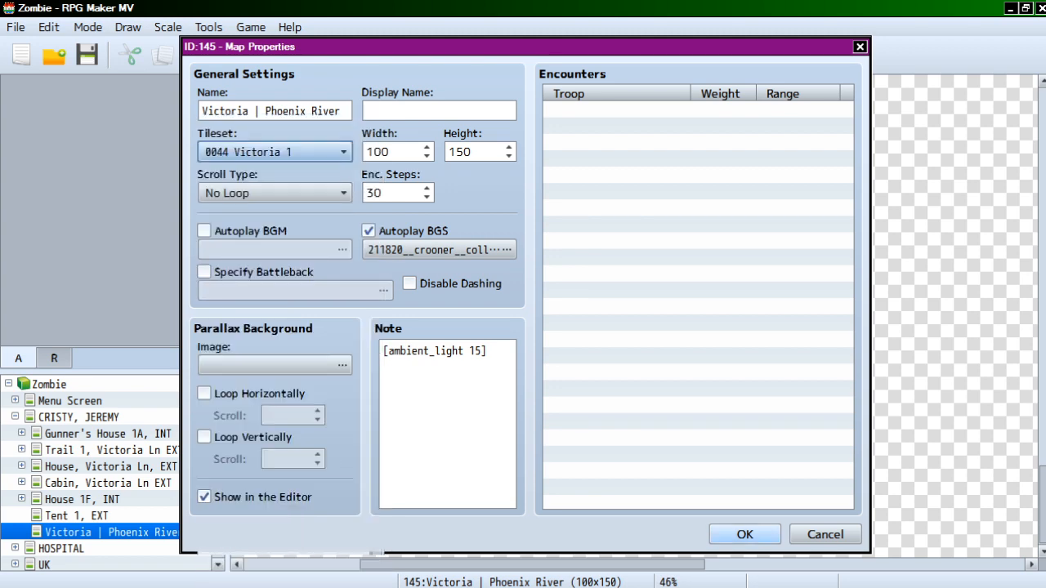
{"action": "left_click", "coordinate": [744, 534]}
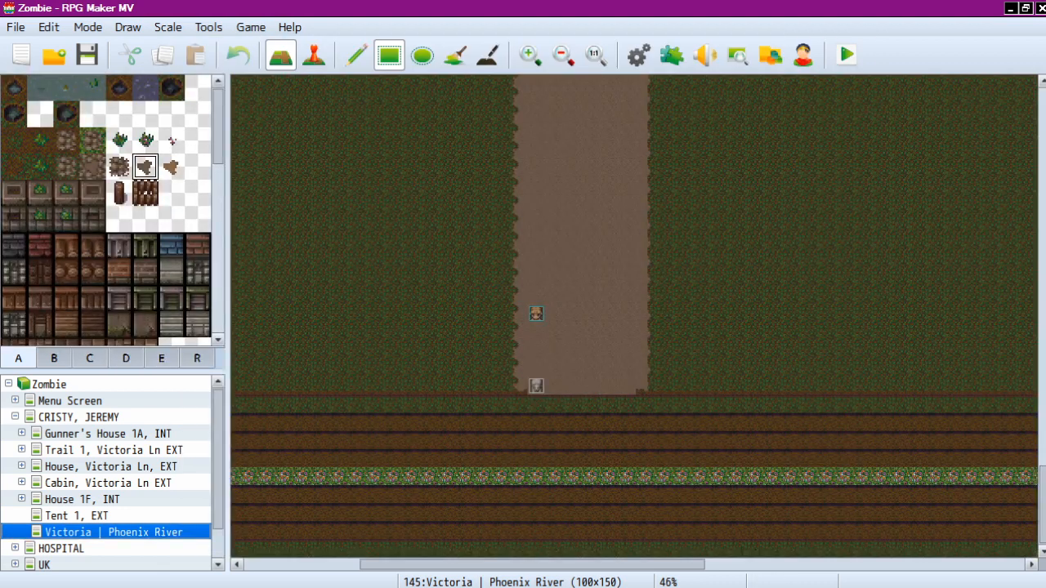
Step: Flood-fill the map's blank area and the narrow upper section of the stone path with the dark forest grass tile
{"action": "scroll", "coordinate": [444, 393], "scroll_direction": "up", "scroll_amount": 3}
{"action": "left_click", "coordinate": [562, 54]}
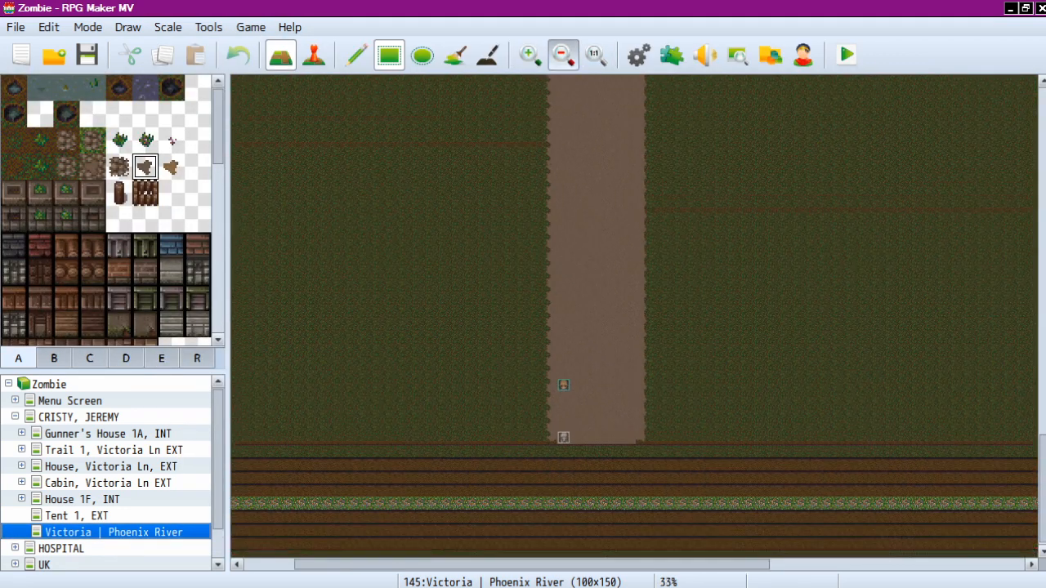
{"action": "left_click", "coordinate": [562, 54]}
{"action": "left_click", "coordinate": [562, 54]}
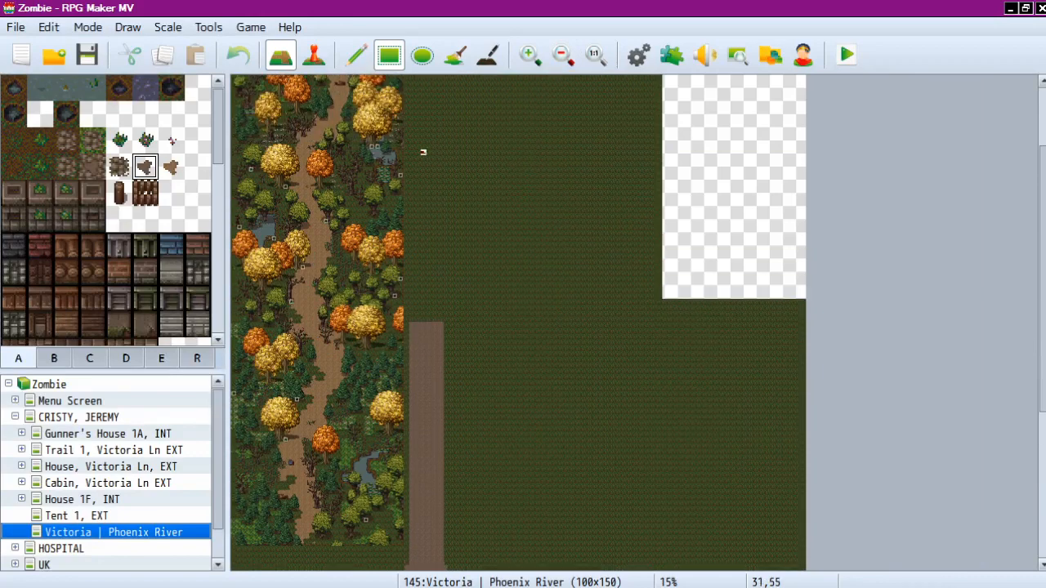
{"action": "scroll", "coordinate": [415, 291], "scroll_direction": "up", "scroll_amount": 1}
{"action": "scroll", "coordinate": [308, 296], "scroll_direction": "up", "scroll_amount": 4}
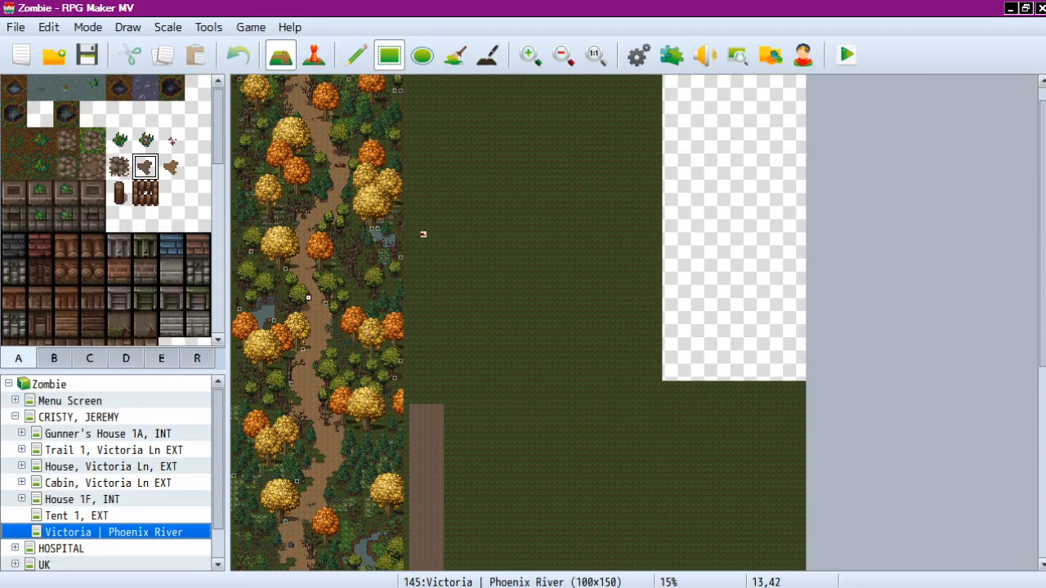
{"action": "scroll", "coordinate": [520, 408], "scroll_direction": "down", "scroll_amount": 2}
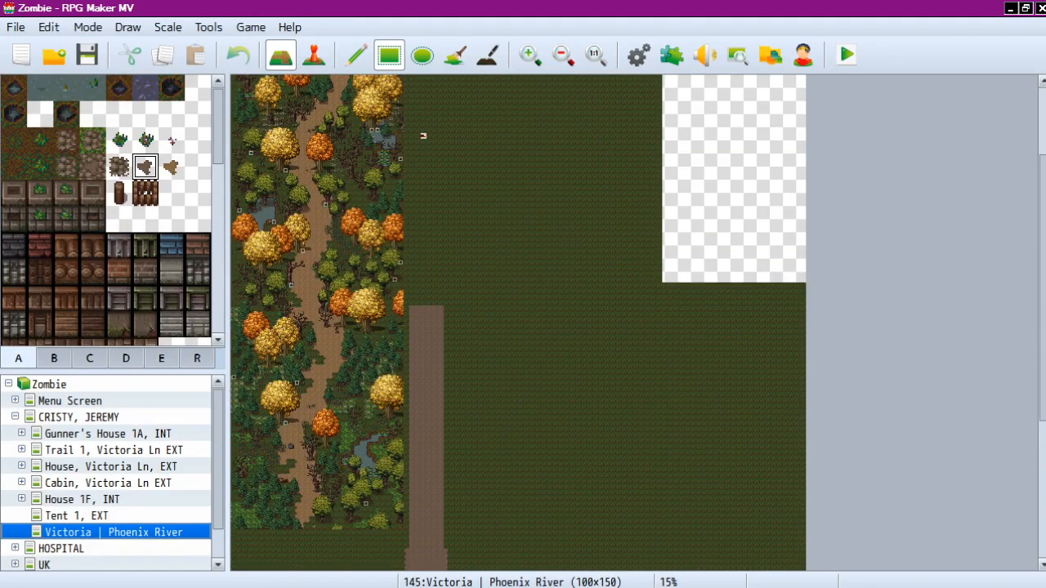
{"action": "scroll", "coordinate": [106, 204], "scroll_direction": "down", "scroll_amount": 5}
{"action": "left_click", "coordinate": [66, 272]}
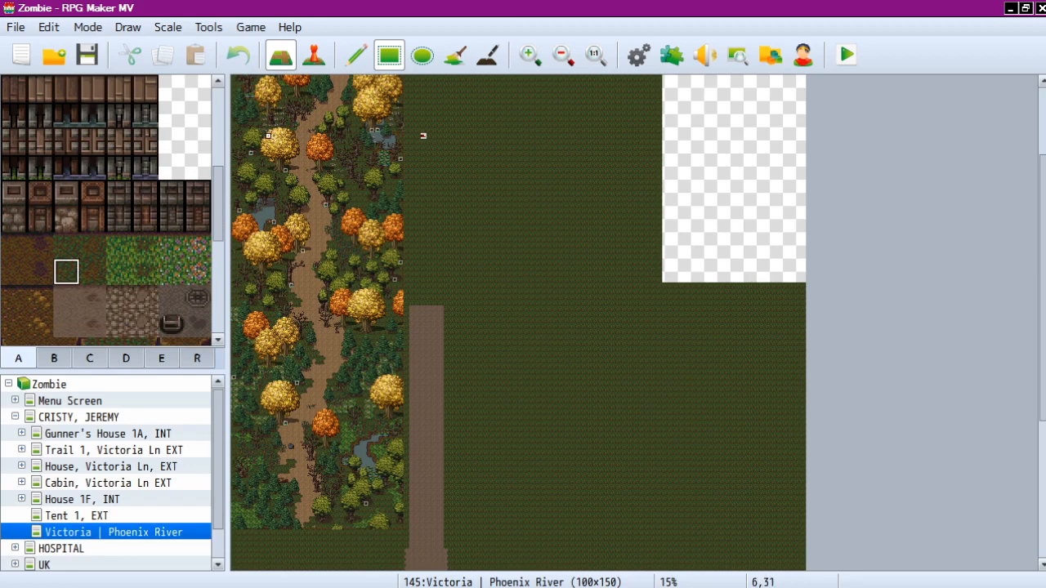
{"action": "scroll", "coordinate": [268, 135], "scroll_direction": "up", "scroll_amount": 3}
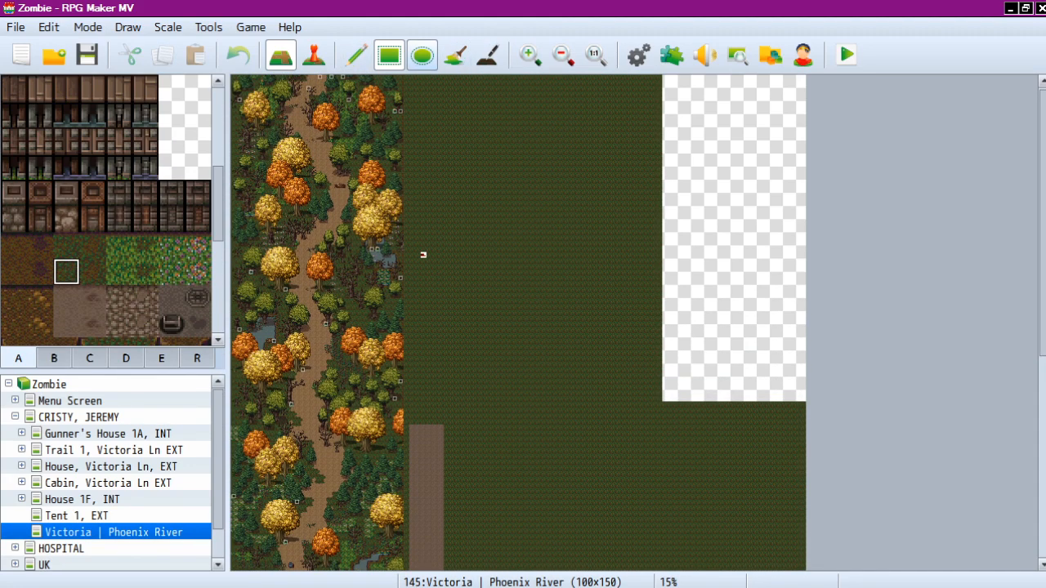
{"action": "left_click", "coordinate": [618, 208]}
{"action": "left_click", "coordinate": [708, 210]}
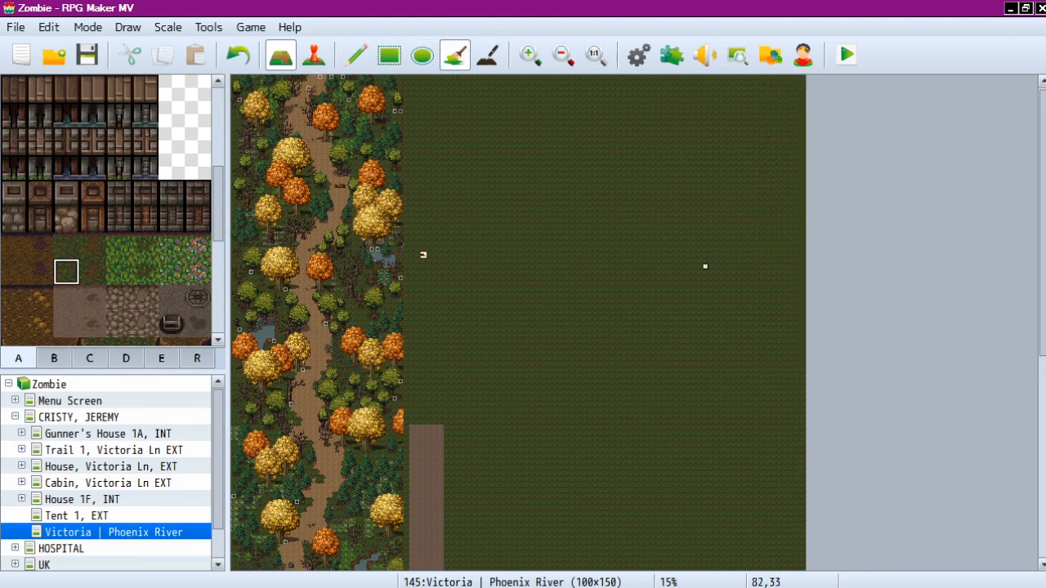
{"action": "scroll", "coordinate": [416, 420], "scroll_direction": "down", "scroll_amount": 3}
{"action": "left_click", "coordinate": [416, 420]}
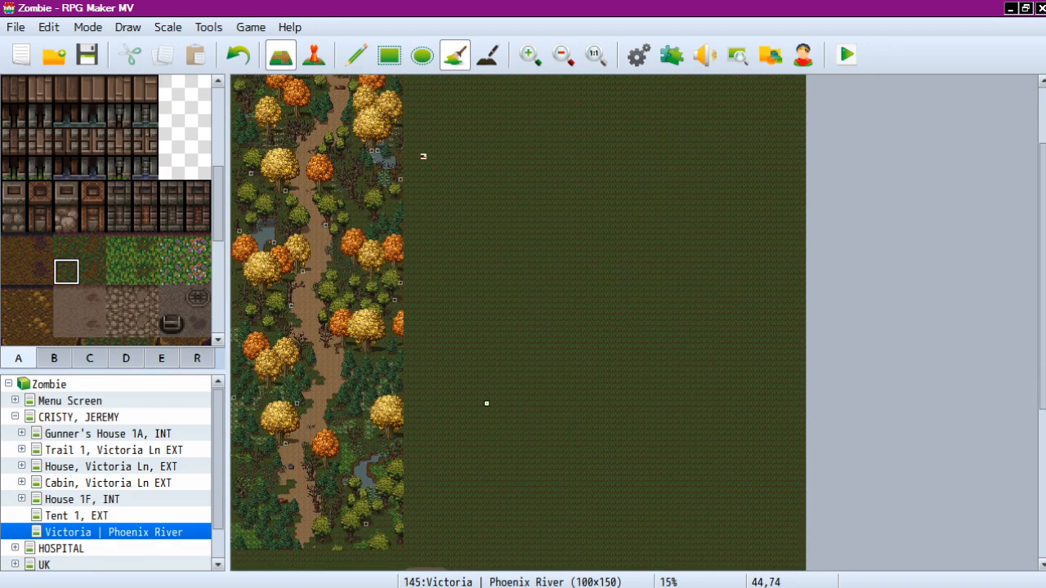
Step: Flood-fill the dirt and flower strips of the road along the map's southern edge with the plain asphalt tile
{"action": "scroll", "coordinate": [486, 401], "scroll_direction": "down", "scroll_amount": 6}
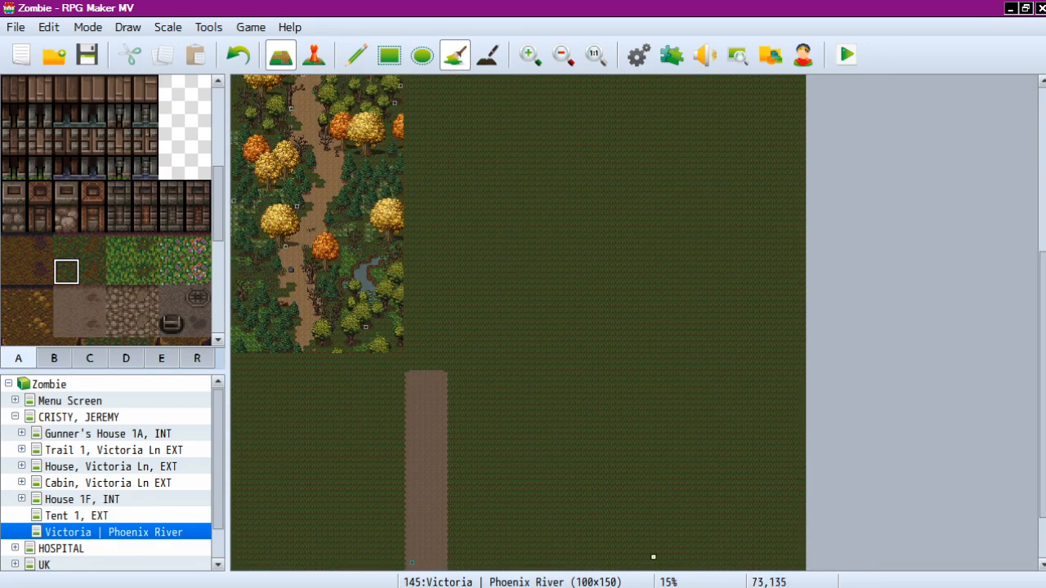
{"action": "scroll", "coordinate": [650, 549], "scroll_direction": "down", "scroll_amount": 2}
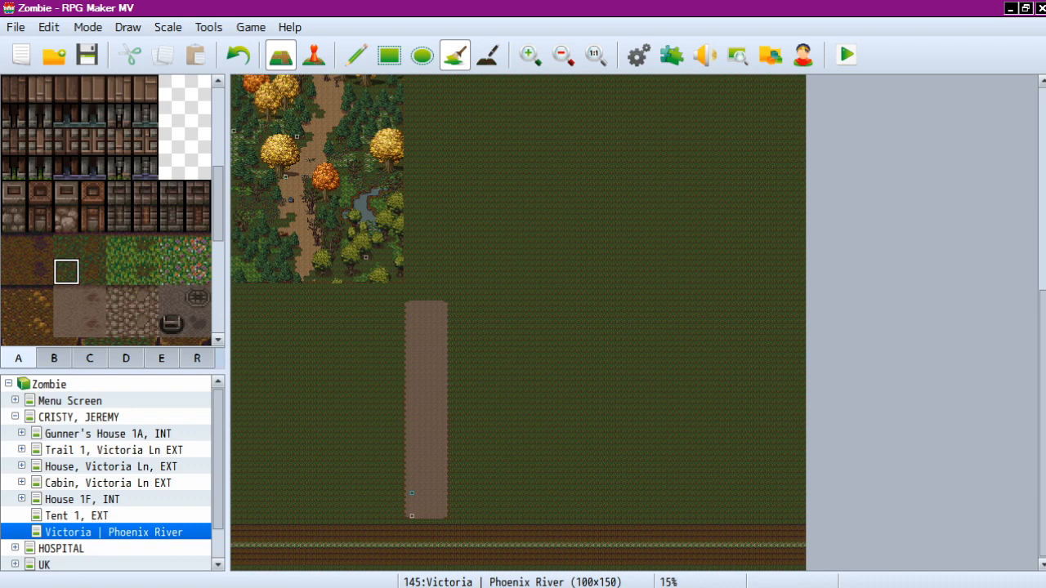
{"action": "left_click", "coordinate": [171, 299]}
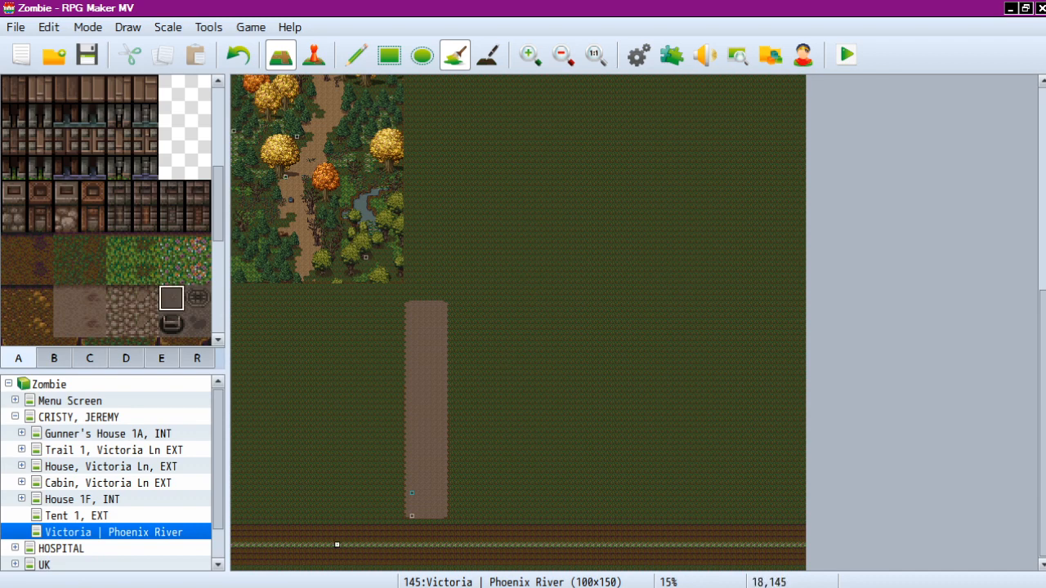
{"action": "left_click", "coordinate": [337, 537]}
{"action": "left_click", "coordinate": [365, 549]}
{"action": "left_click", "coordinate": [365, 544]}
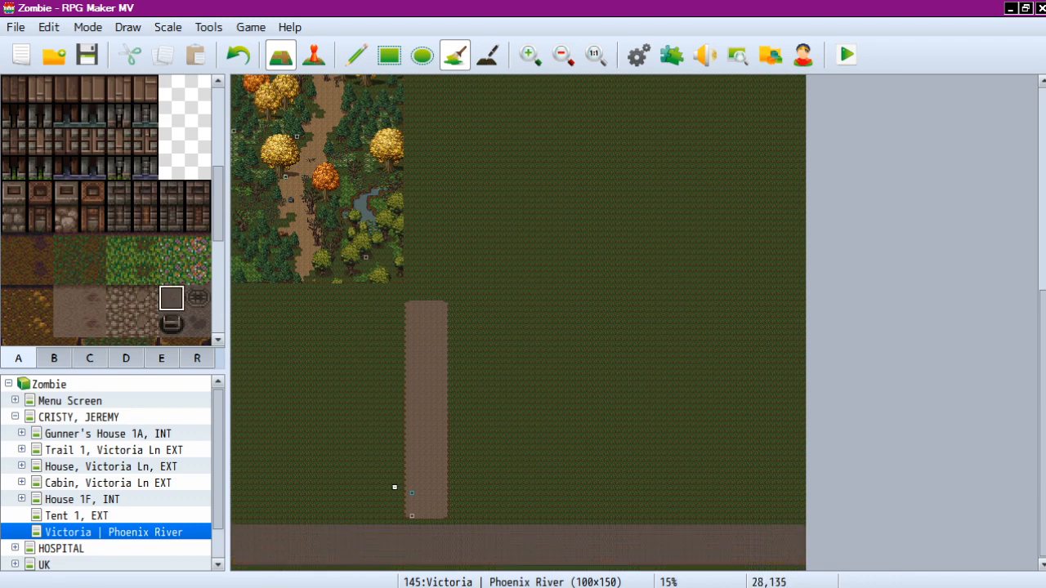
Step: Examine the B and D tile pages for the camping objects, wooden structures and trees available for the map
{"action": "left_click", "coordinate": [54, 358]}
{"action": "left_click", "coordinate": [90, 358]}
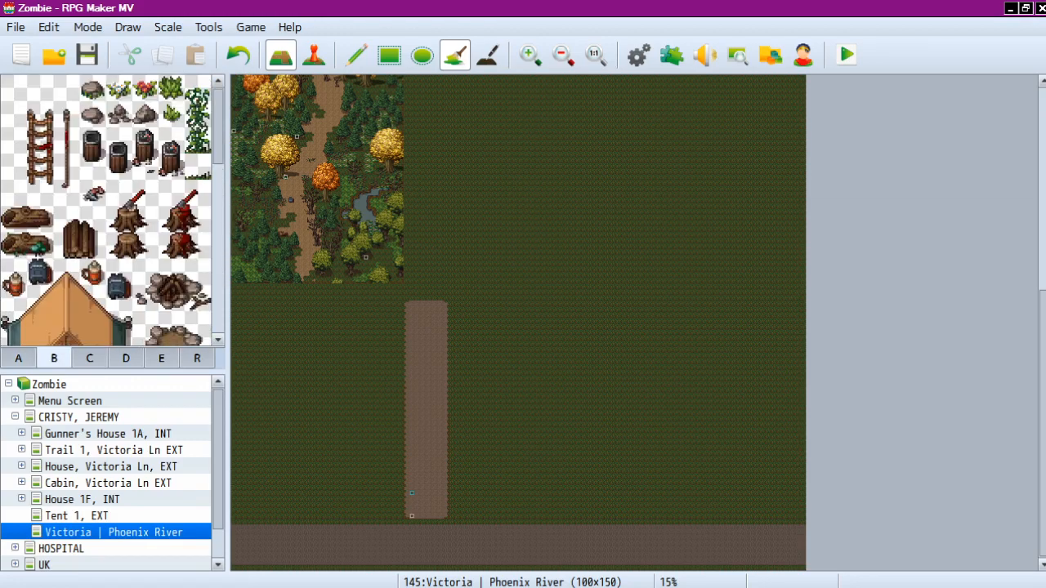
{"action": "left_click", "coordinate": [54, 357]}
{"action": "scroll", "coordinate": [106, 210], "scroll_direction": "down", "scroll_amount": 8}
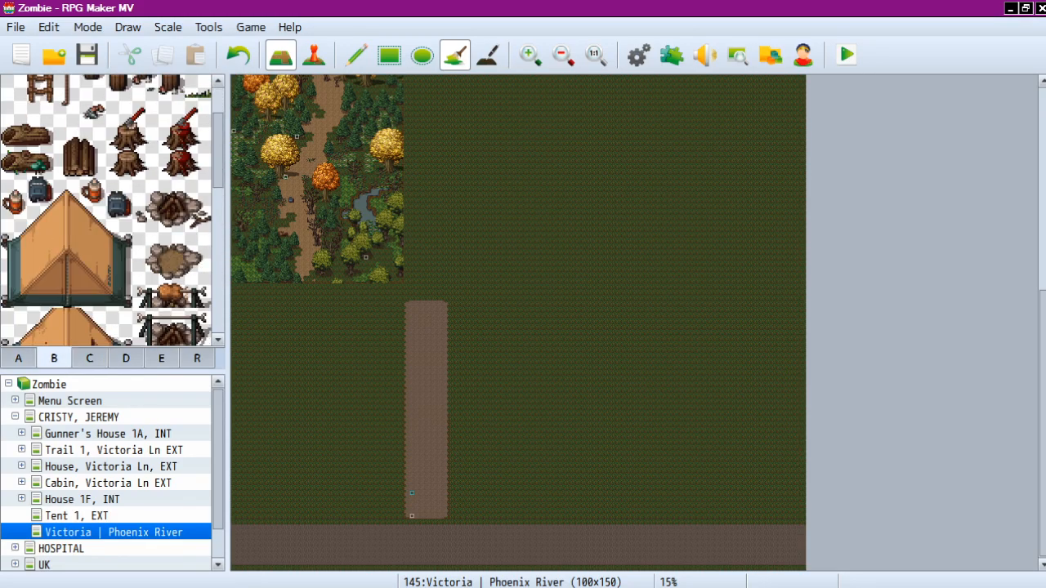
{"action": "left_click", "coordinate": [126, 358]}
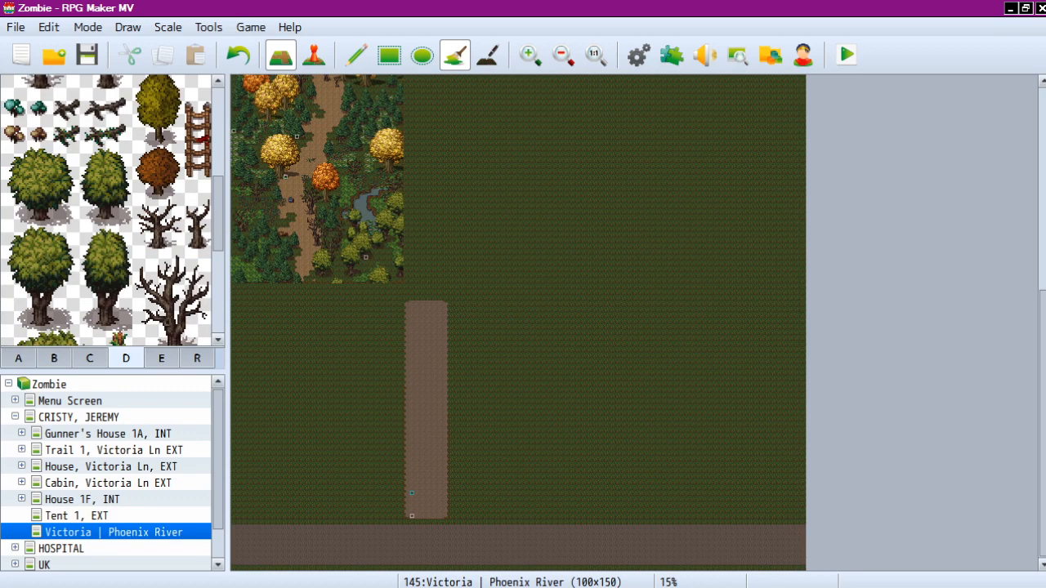
{"action": "left_click", "coordinate": [54, 358]}
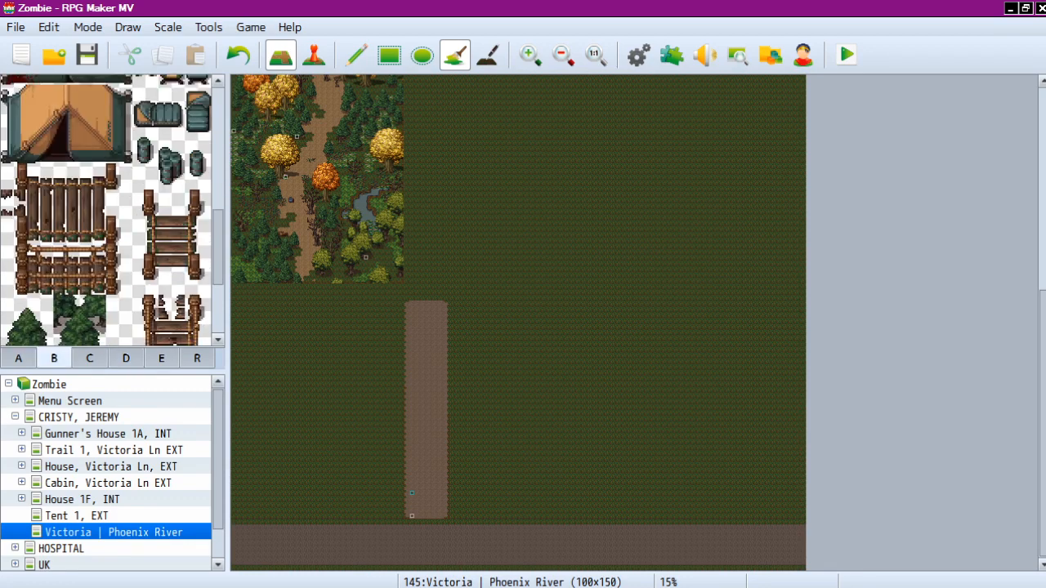
{"action": "scroll", "coordinate": [106, 210], "scroll_direction": "up", "scroll_amount": 1}
{"action": "scroll", "coordinate": [106, 210], "scroll_direction": "up", "scroll_amount": 5}
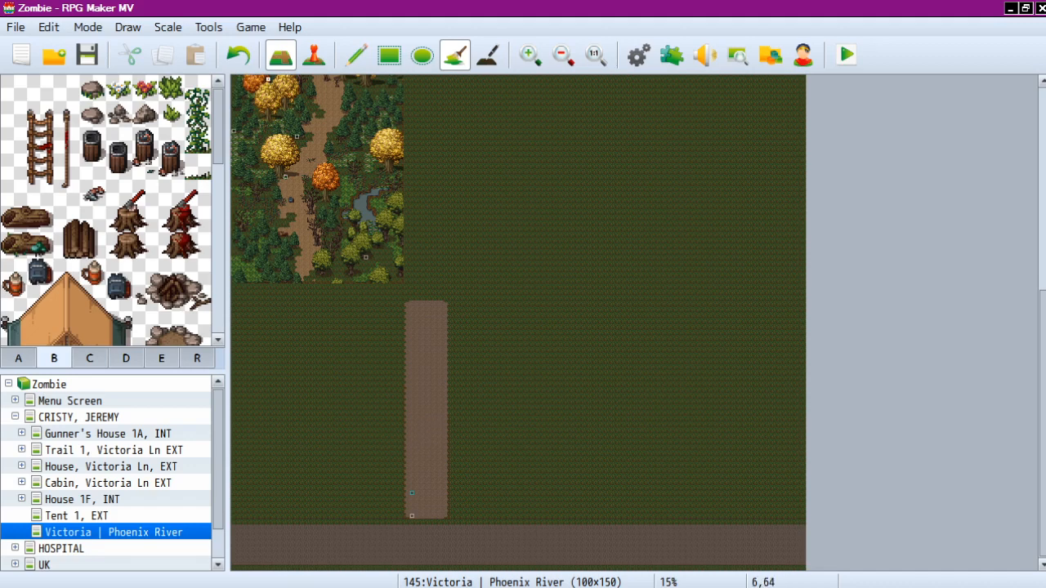
Step: Examine the A, B and E tile pages for the ground, camping and lodge tiles available for the map
{"action": "left_click", "coordinate": [18, 358]}
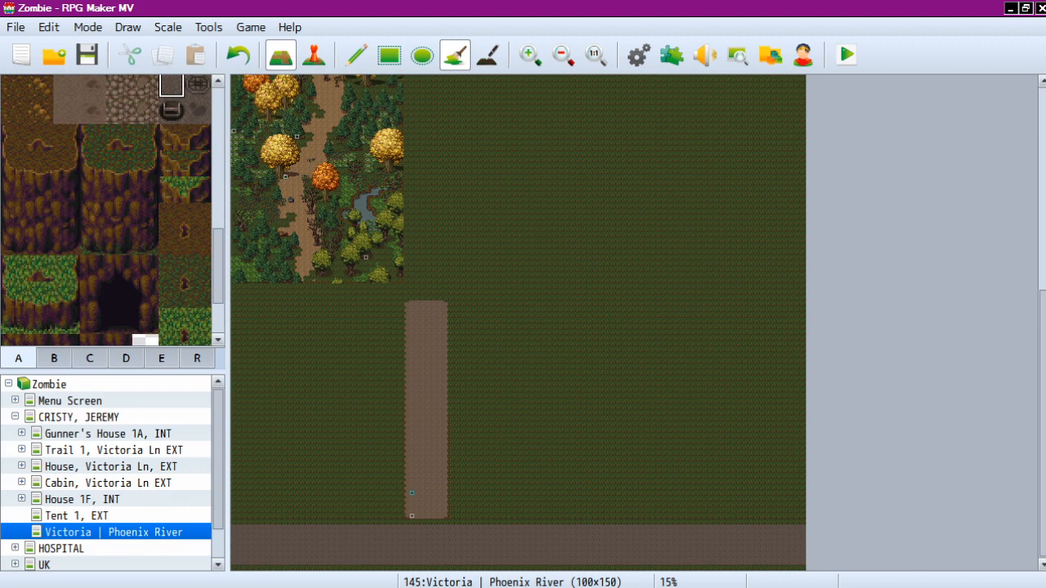
{"action": "scroll", "coordinate": [106, 208], "scroll_direction": "down", "scroll_amount": 3}
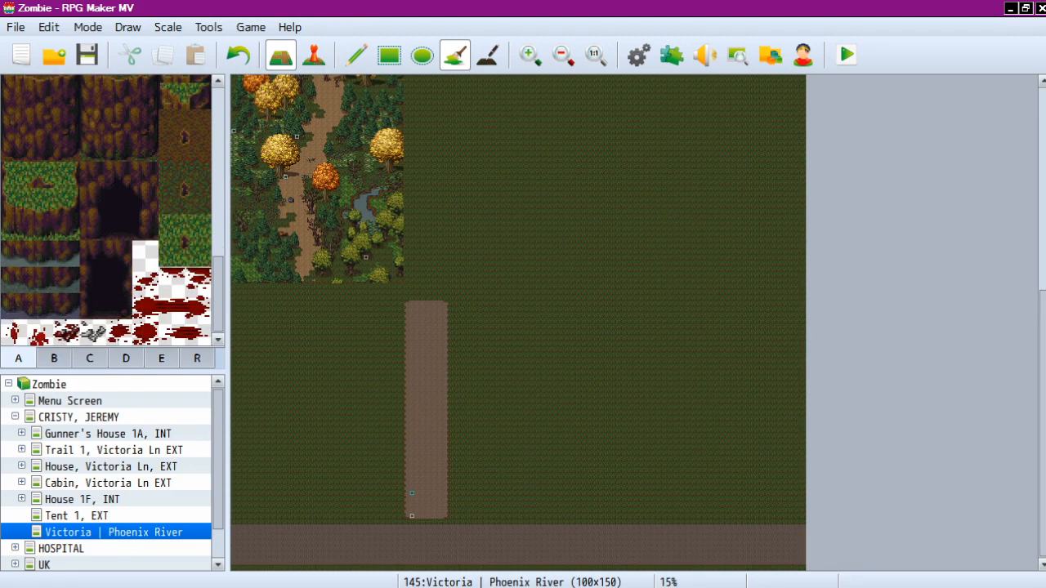
{"action": "scroll", "coordinate": [107, 209], "scroll_direction": "up", "scroll_amount": 5}
{"action": "left_click", "coordinate": [66, 244]}
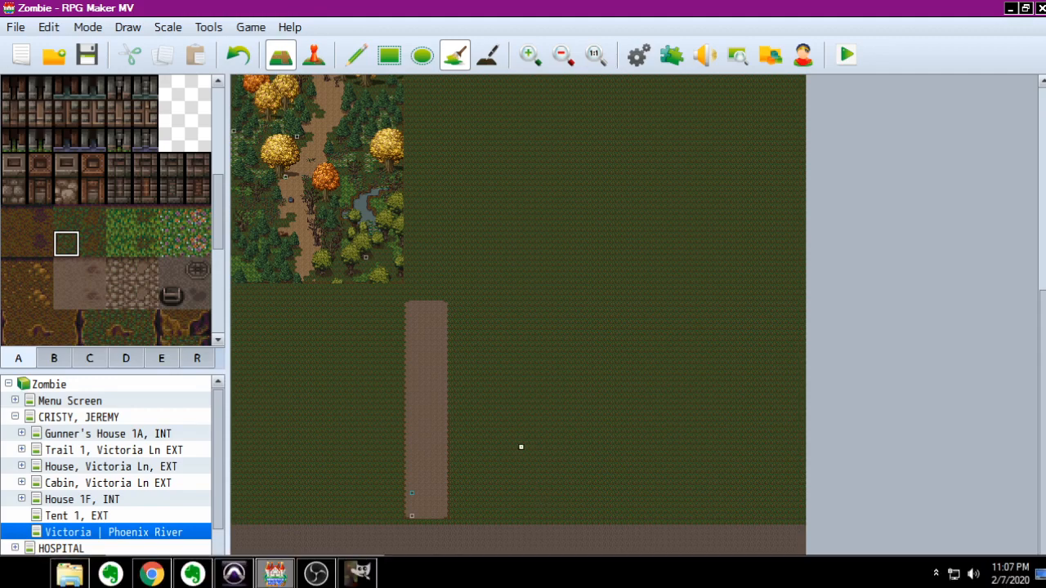
{"action": "scroll", "coordinate": [533, 337], "scroll_direction": "up", "scroll_amount": 2}
{"action": "left_click", "coordinate": [54, 357]}
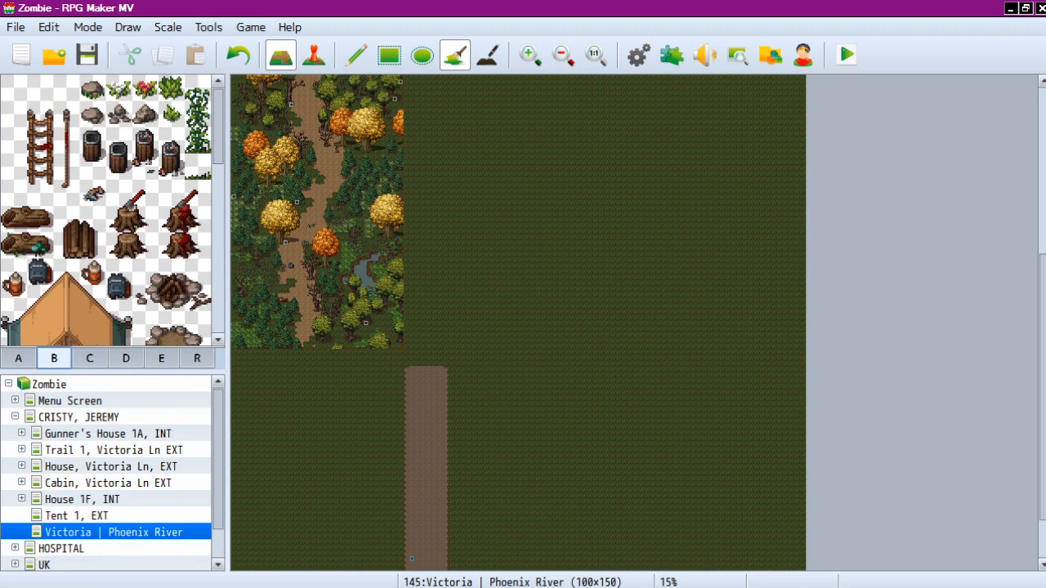
{"action": "left_click", "coordinate": [161, 358]}
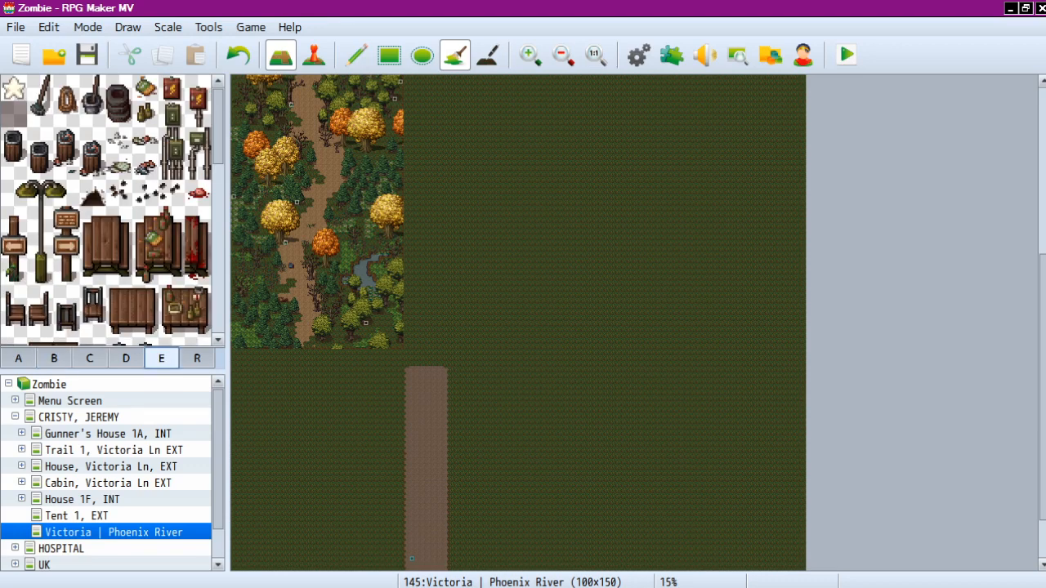
{"action": "scroll", "coordinate": [106, 210], "scroll_direction": "down", "scroll_amount": 10}
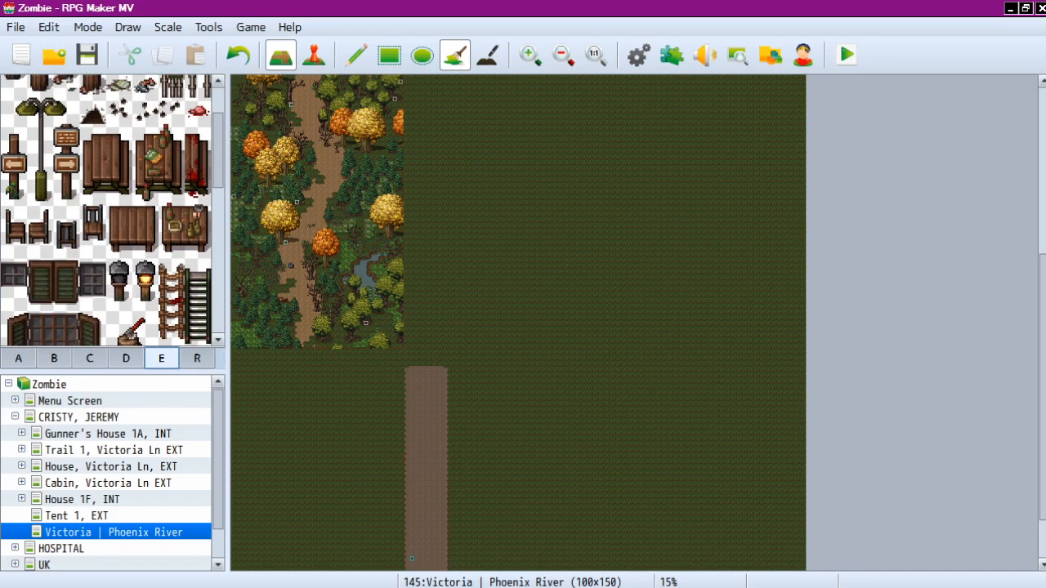
{"action": "scroll", "coordinate": [107, 210], "scroll_direction": "down", "scroll_amount": 10}
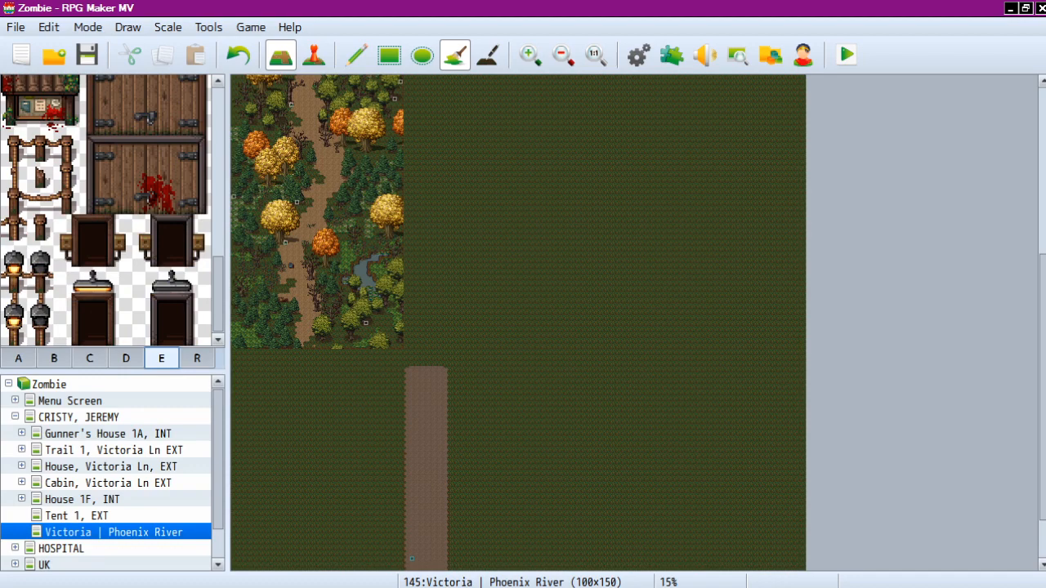
{"action": "scroll", "coordinate": [106, 210], "scroll_direction": "up", "scroll_amount": 10}
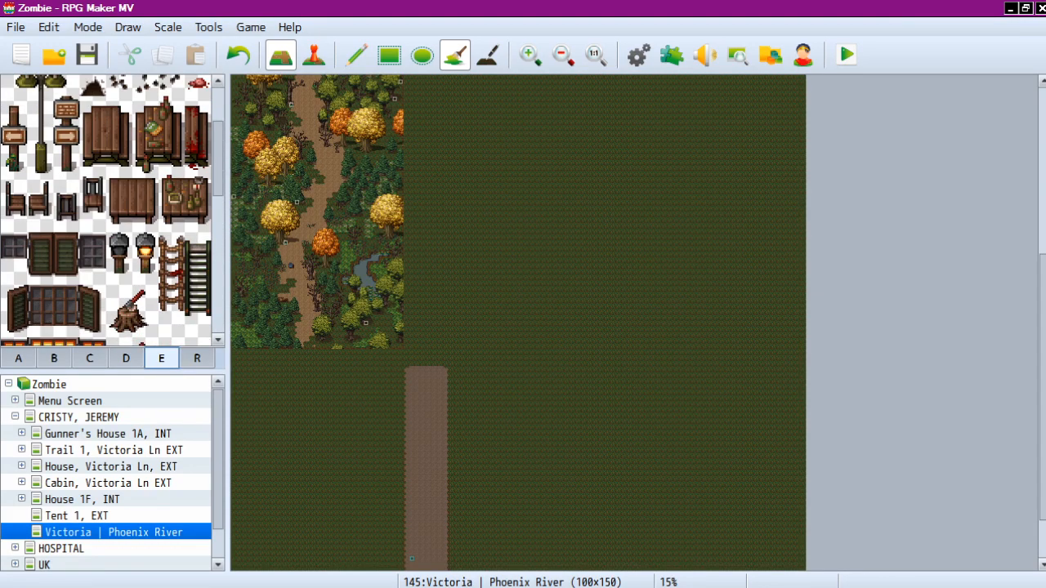
{"action": "scroll", "coordinate": [106, 210], "scroll_direction": "up", "scroll_amount": 3}
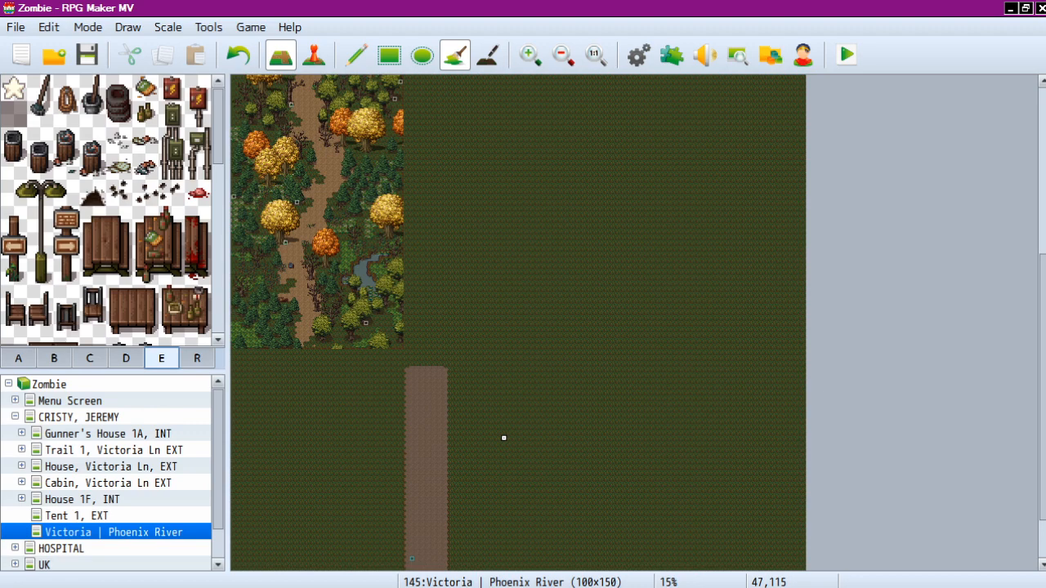
{"action": "scroll", "coordinate": [503, 438], "scroll_direction": "down", "scroll_amount": 3}
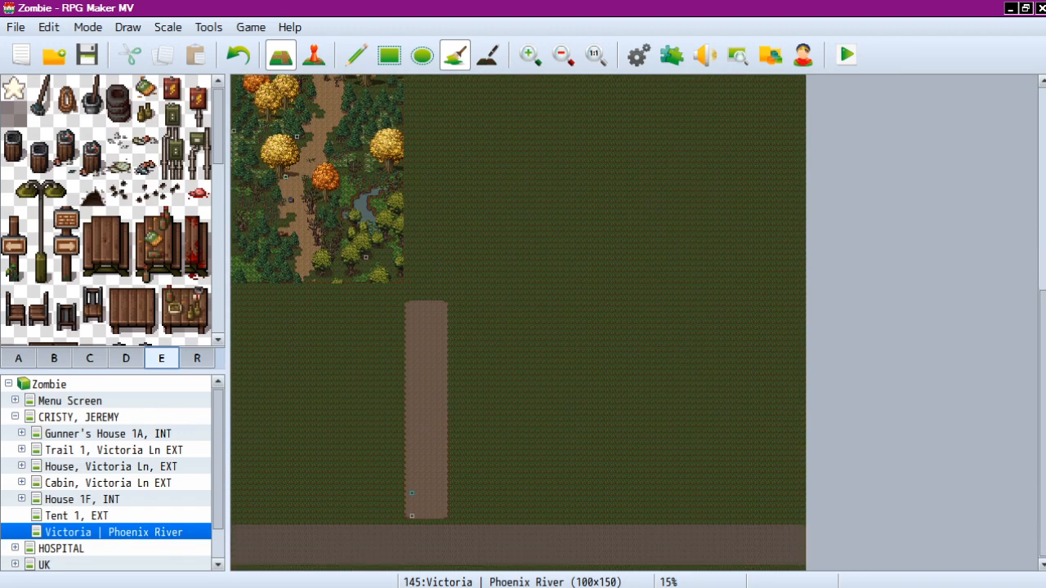
{"action": "left_click", "coordinate": [208, 27]}
{"action": "key", "text": "Down"}
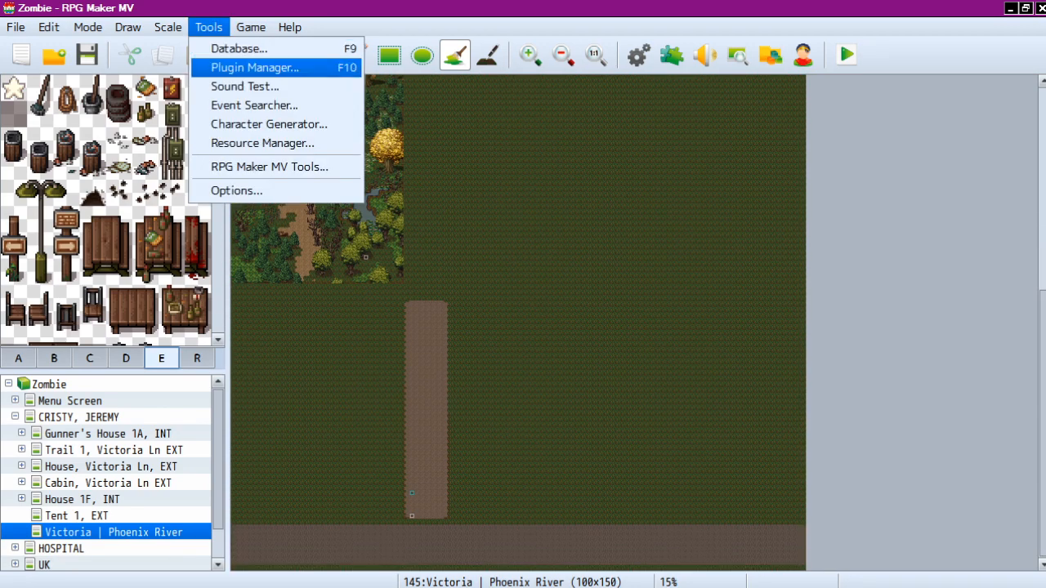
{"action": "key", "text": "Return"}
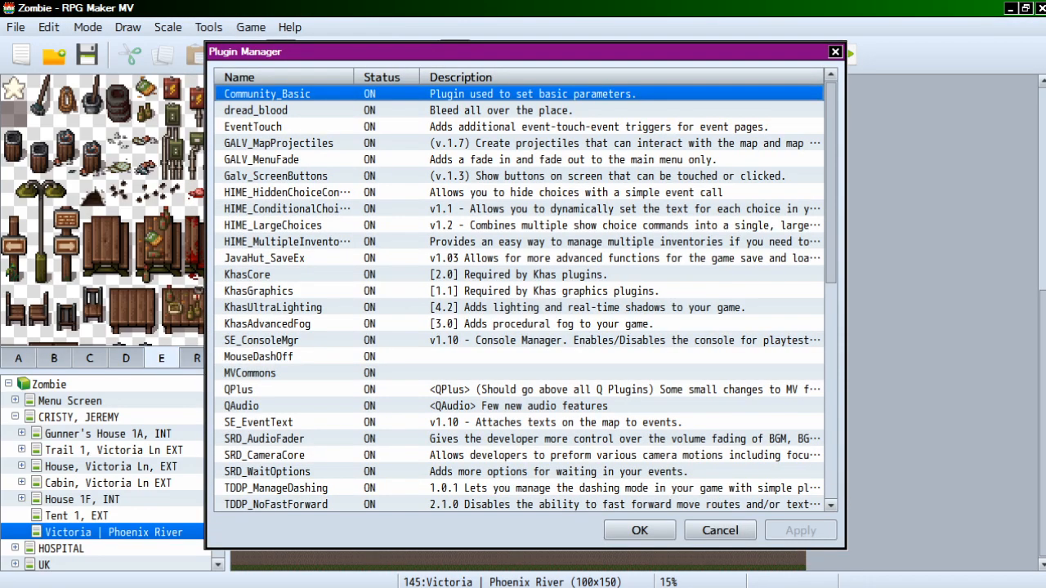
{"action": "left_click", "coordinate": [719, 530]}
Step: Paste a copy of the Victoria 1 tileset into empty database slot 0043 and name it Victoria Street
{"action": "left_click", "coordinate": [208, 27]}
{"action": "left_click", "coordinate": [242, 48]}
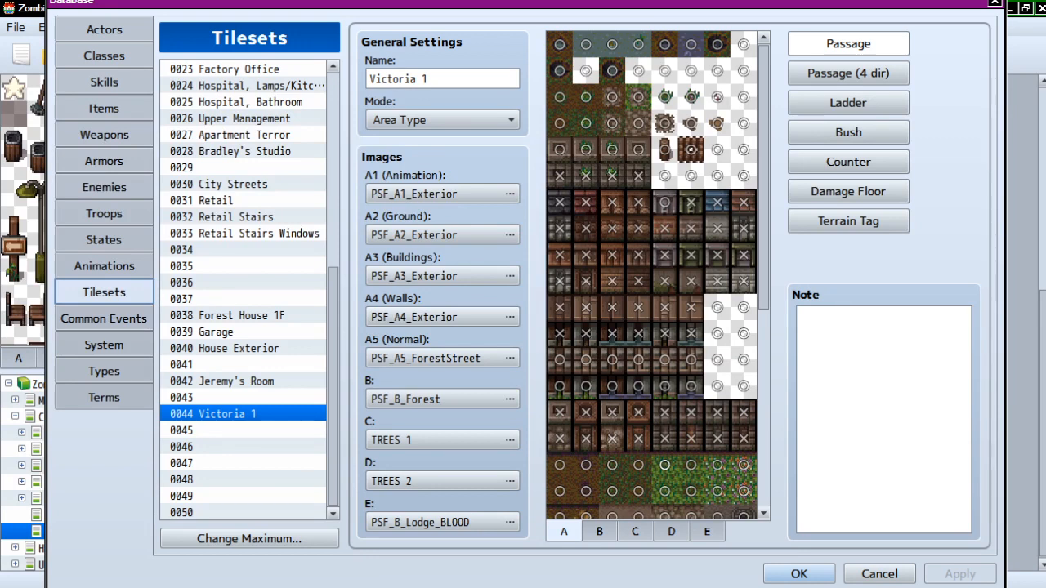
{"action": "right_click", "coordinate": [217, 397]}
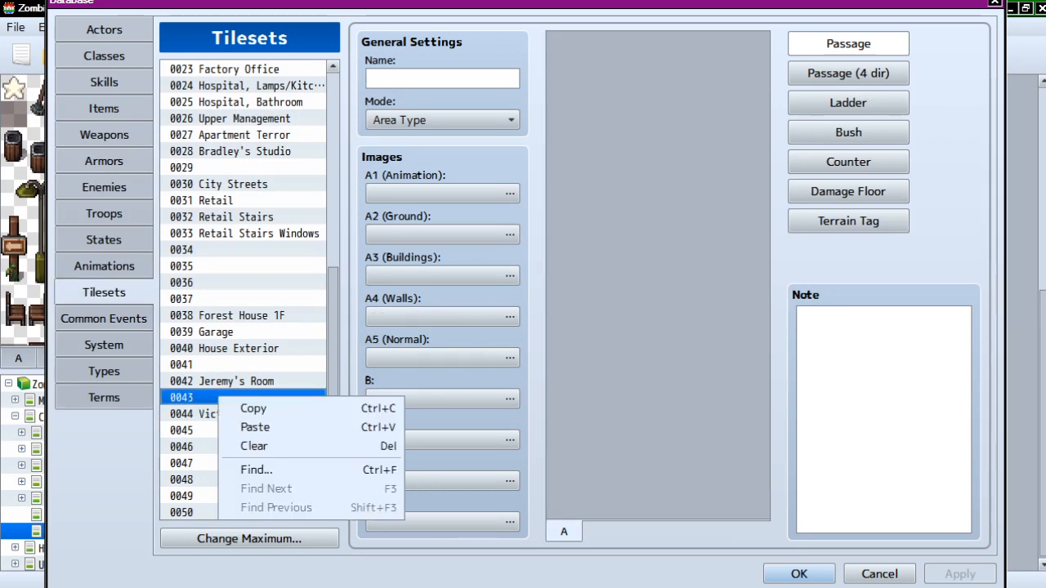
{"action": "left_click", "coordinate": [255, 427]}
{"action": "left_click", "coordinate": [425, 79]}
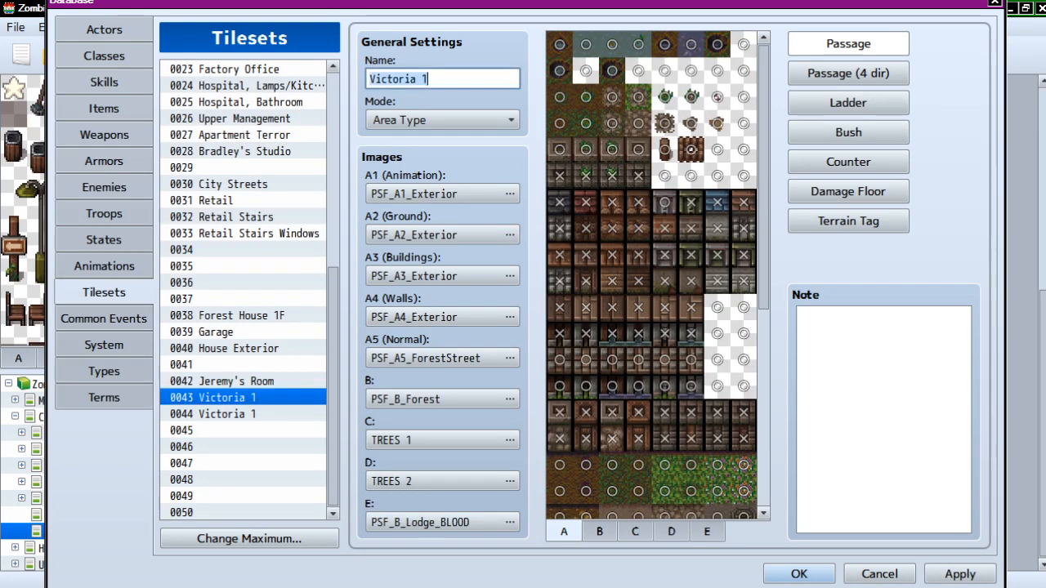
{"action": "left_click", "coordinate": [427, 78]}
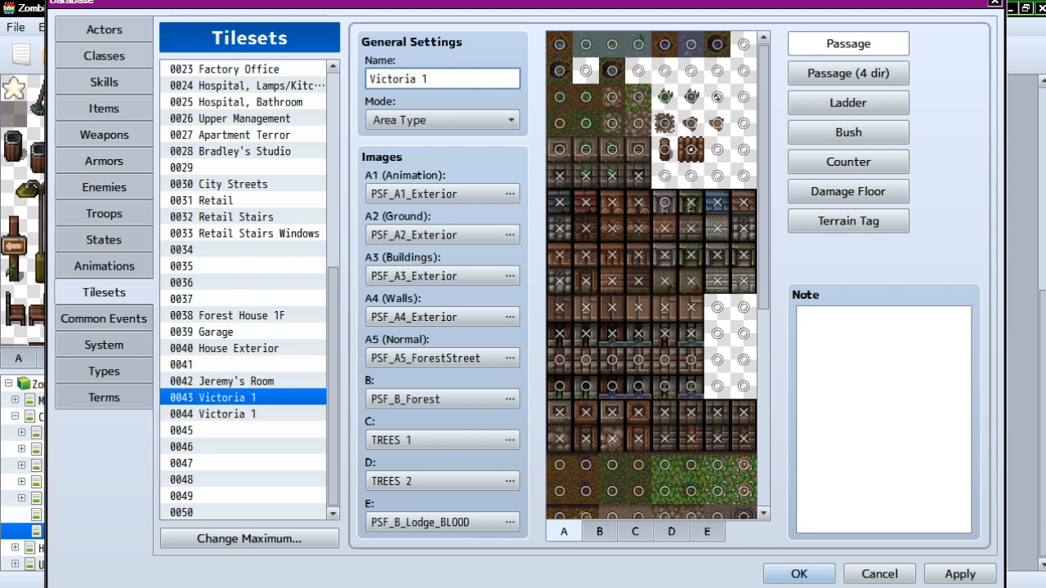
{"action": "key", "text": "BackSpace"}
{"action": "type", "text": "Street"}
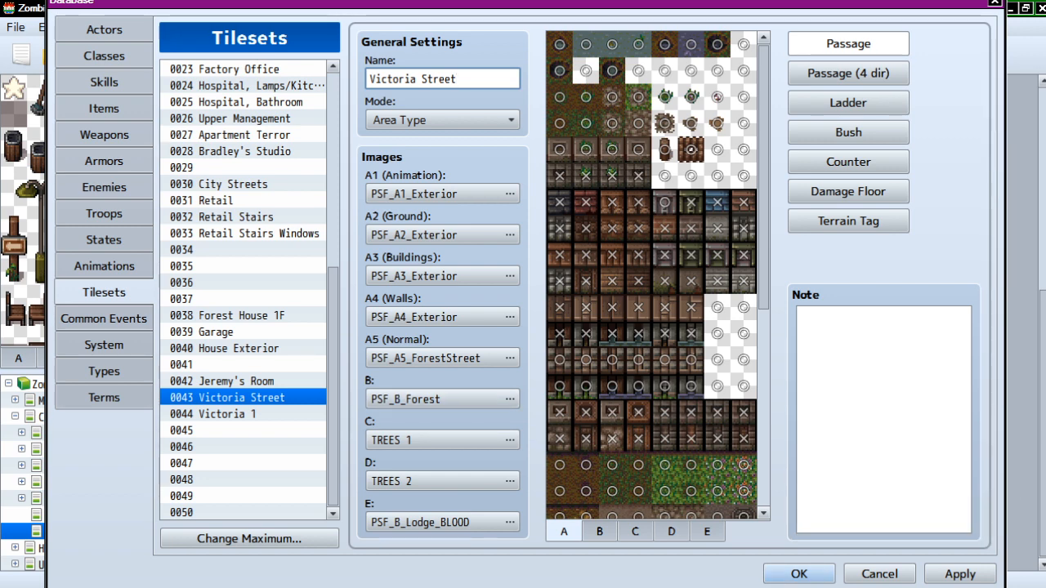
Step: Assign the PHC B City Exterior image to the Victoria Street tileset's B page and save the database changes
{"action": "left_click", "coordinate": [599, 531]}
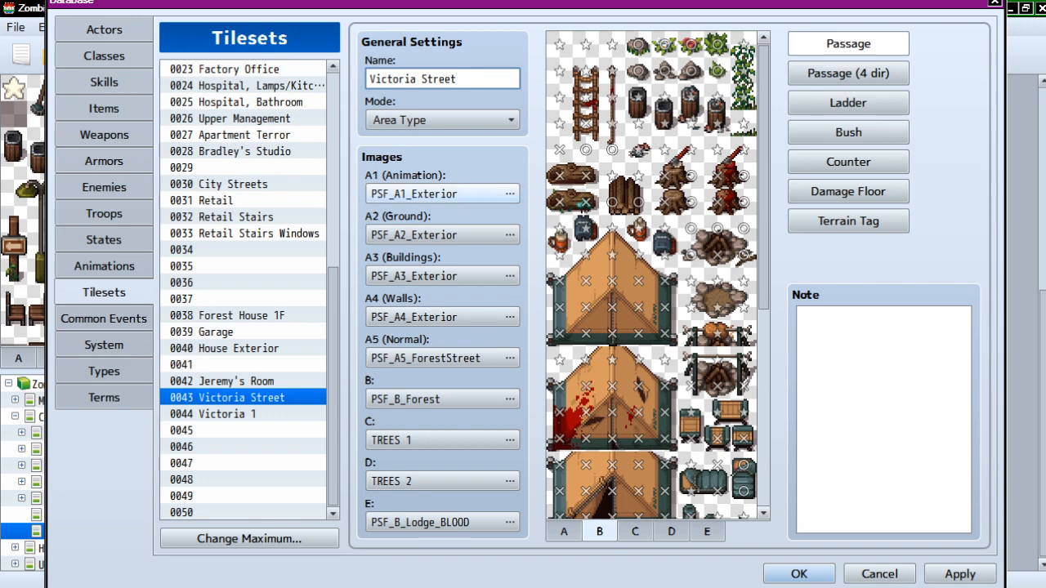
{"action": "double_click", "coordinate": [441, 399]}
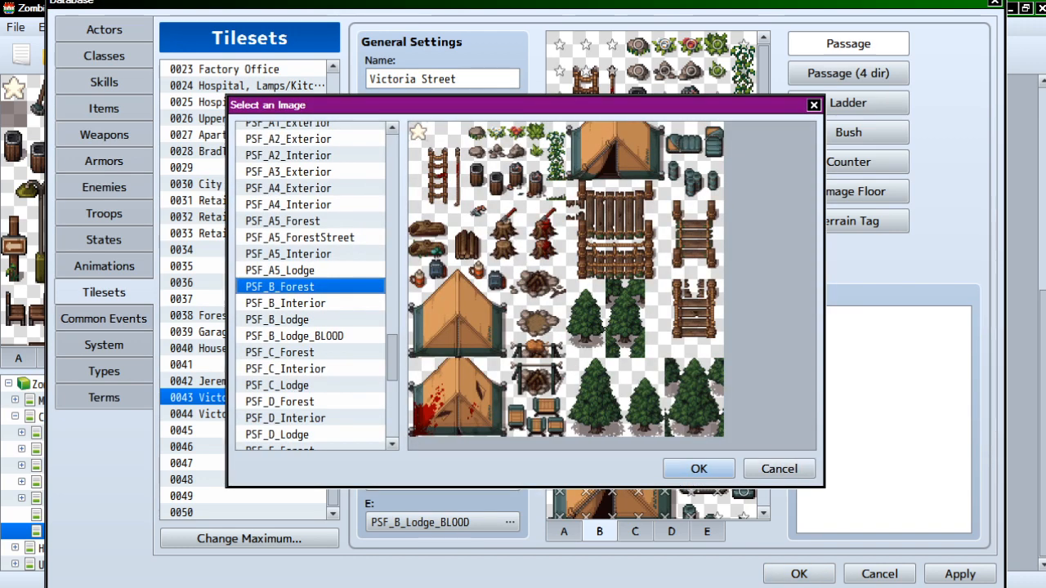
{"action": "scroll", "coordinate": [309, 286], "scroll_direction": "up", "scroll_amount": 1}
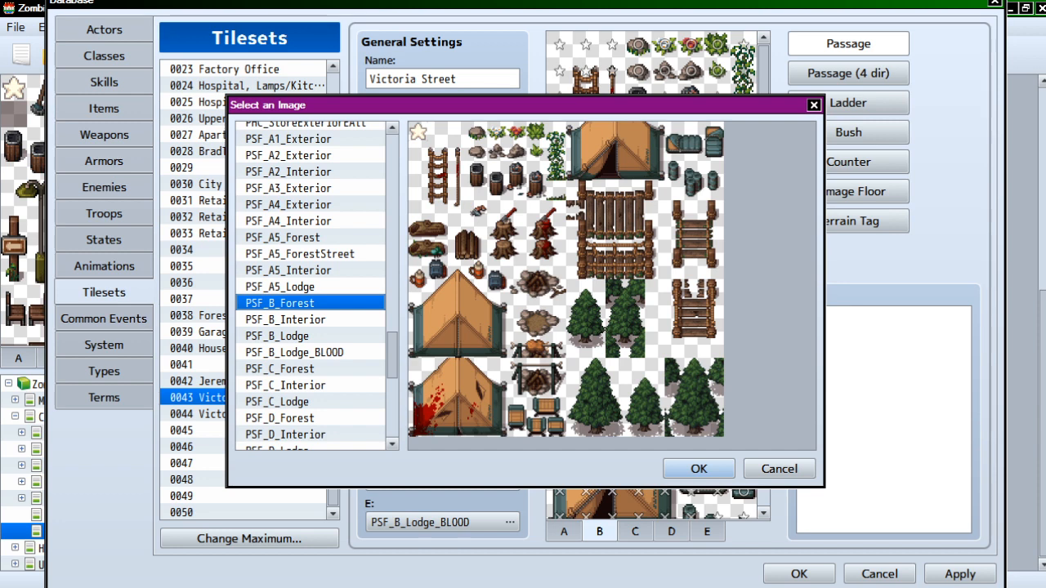
{"action": "scroll", "coordinate": [310, 286], "scroll_direction": "up", "scroll_amount": 10}
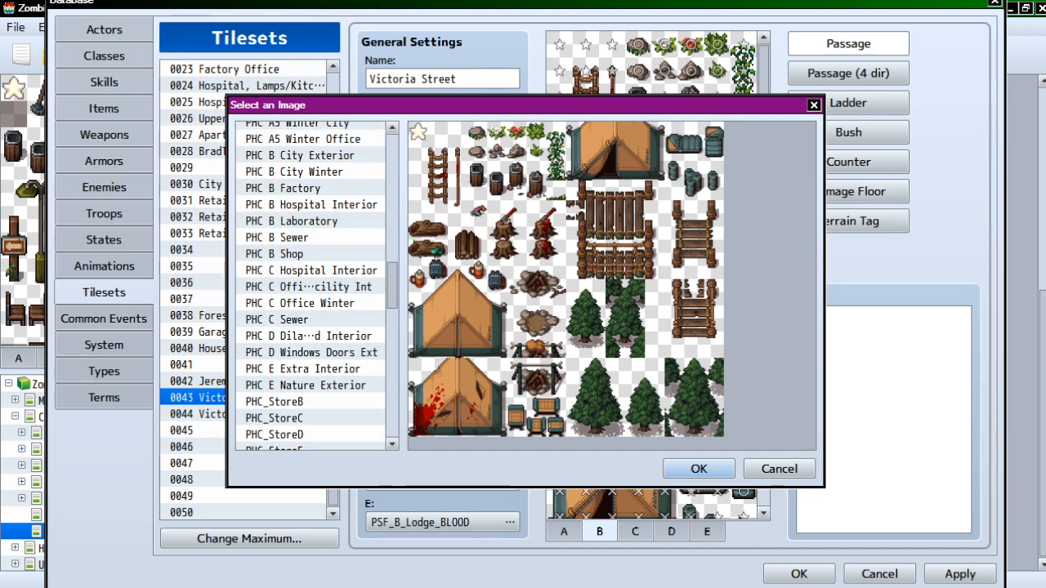
{"action": "scroll", "coordinate": [311, 286], "scroll_direction": "up", "scroll_amount": 2}
{"action": "left_click", "coordinate": [310, 221]}
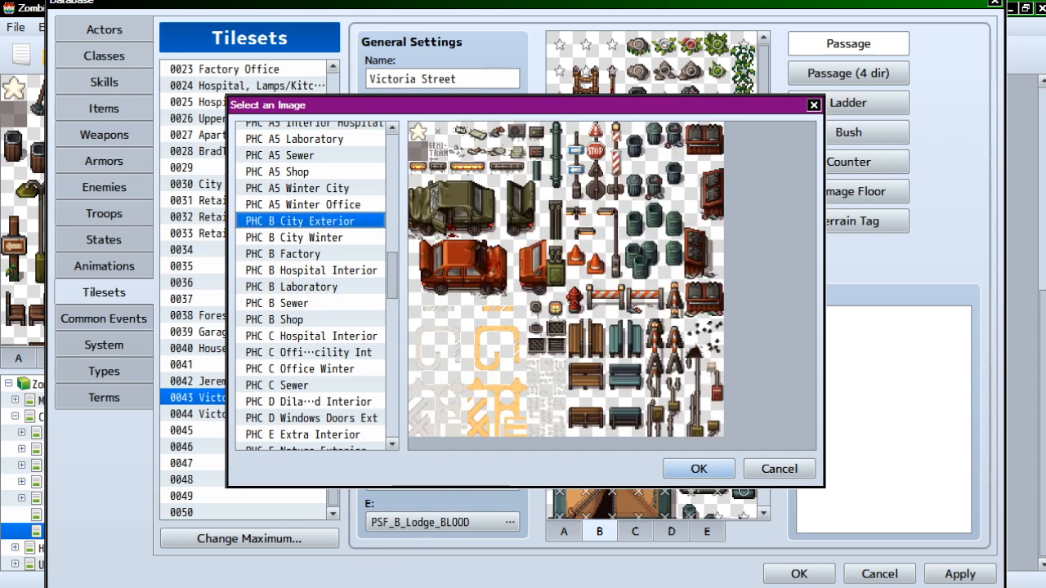
{"action": "left_click", "coordinate": [699, 468]}
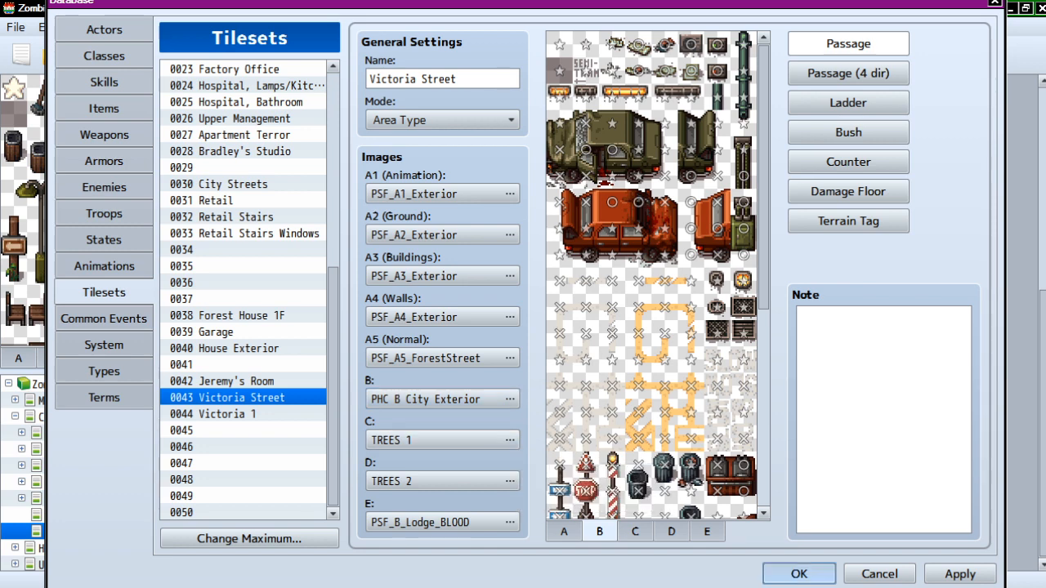
{"action": "left_click", "coordinate": [798, 574]}
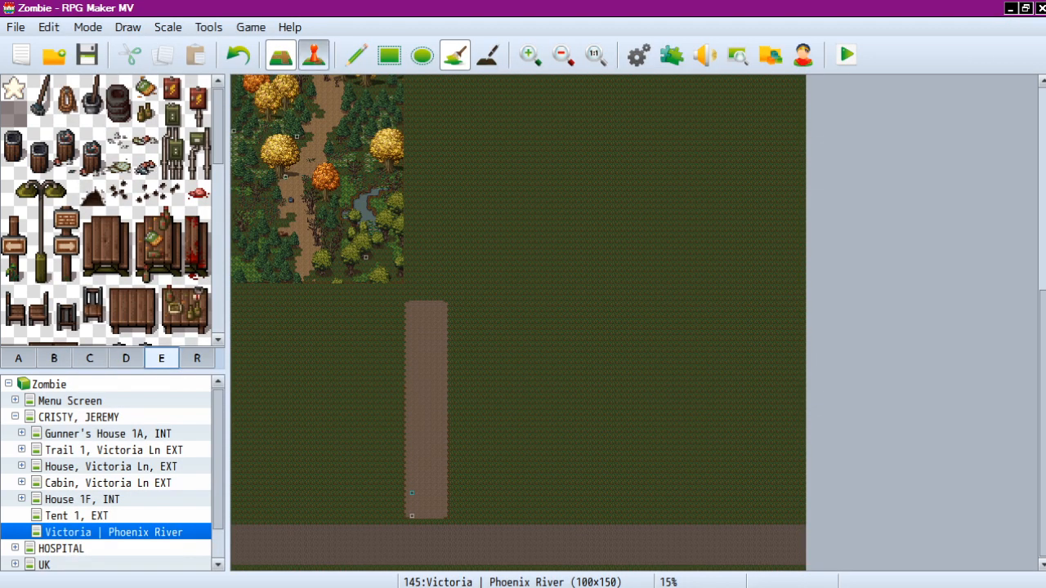
Step: In event EV004 at the path's southern end, set the facing-down Change Tileset command to 0043 Victoria Street
{"action": "left_click", "coordinate": [314, 55]}
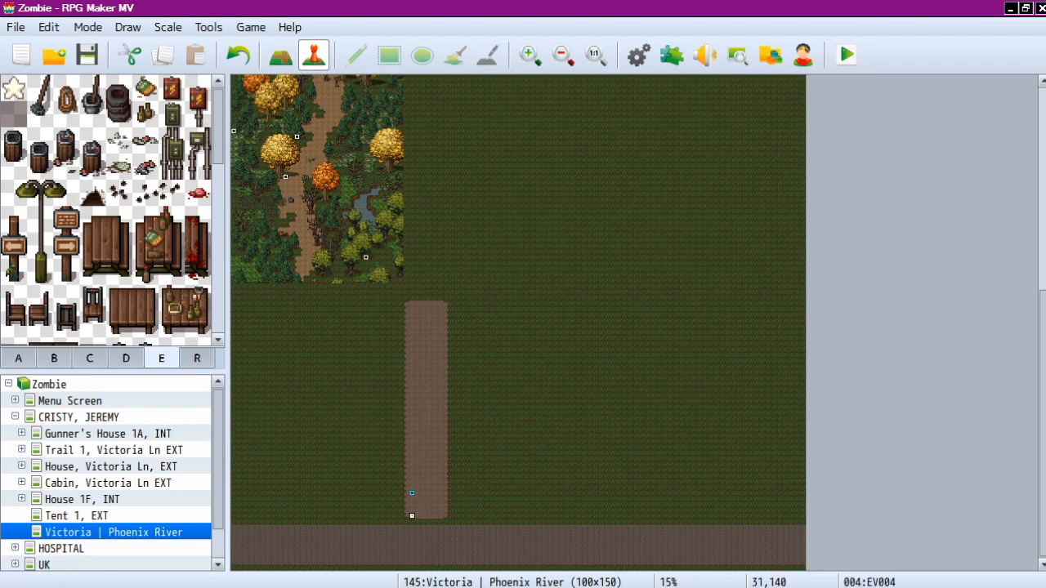
{"action": "double_click", "coordinate": [412, 516]}
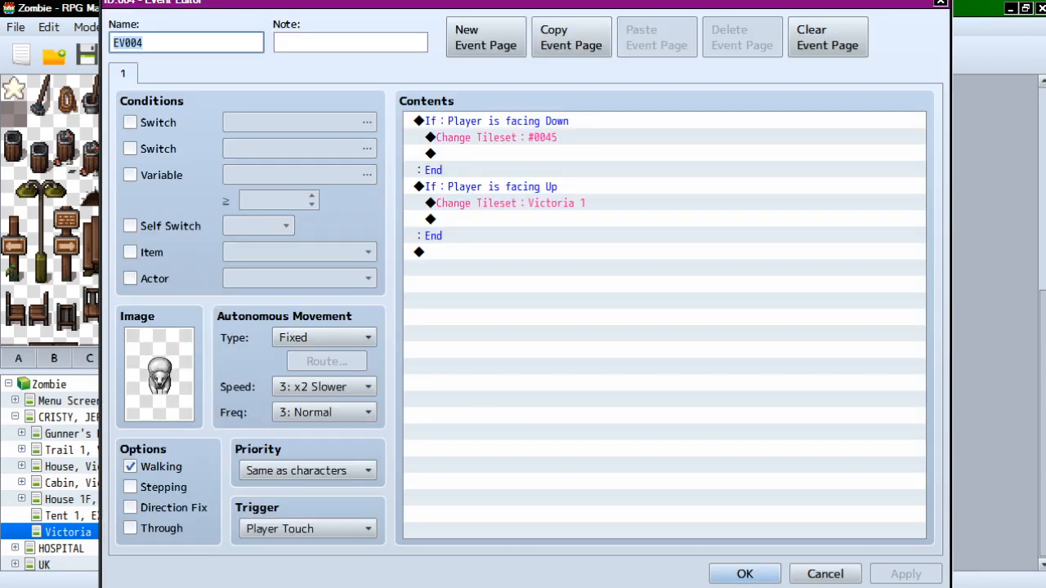
{"action": "right_click", "coordinate": [532, 137]}
{"action": "left_click", "coordinate": [490, 137]}
{"action": "right_click", "coordinate": [480, 137]}
{"action": "left_click", "coordinate": [507, 164]}
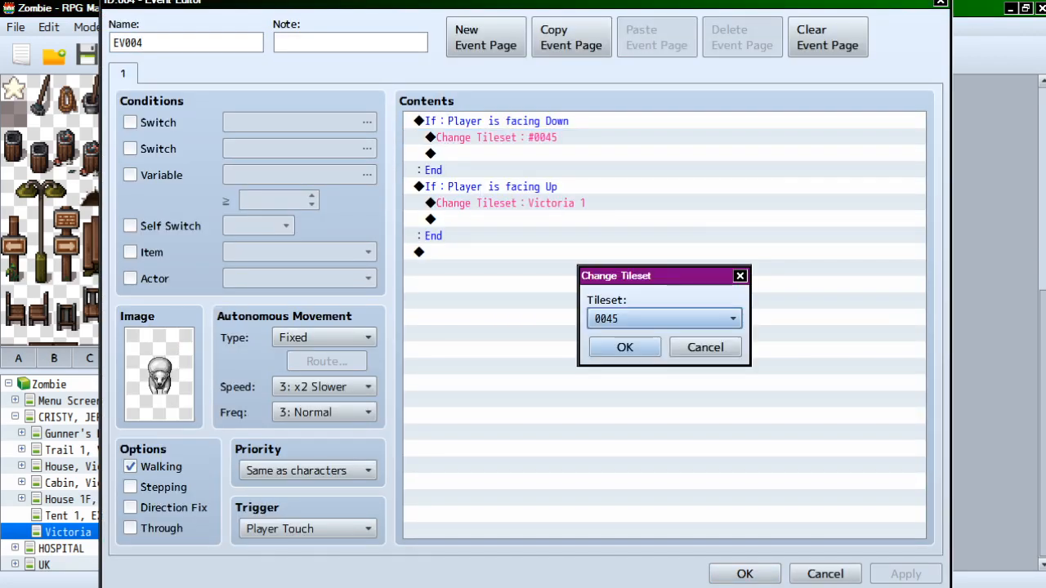
{"action": "left_click", "coordinate": [663, 319]}
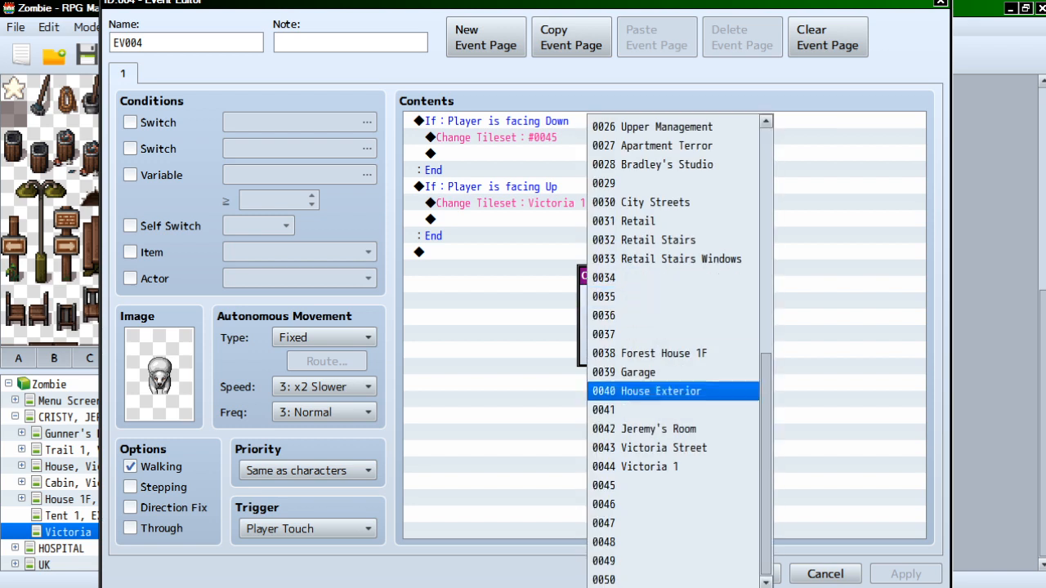
{"action": "left_click", "coordinate": [664, 447]}
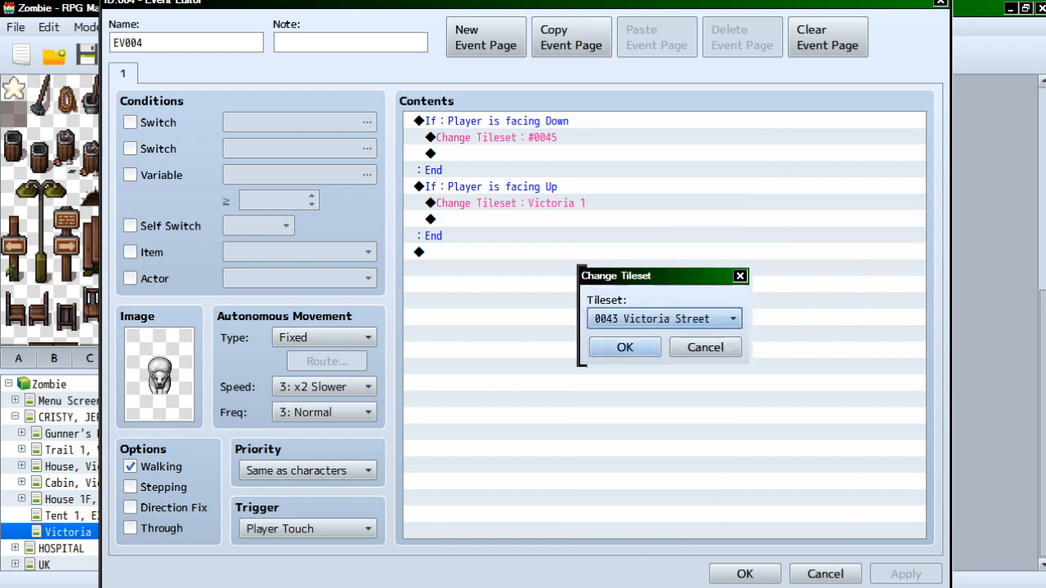
{"action": "key", "text": "Return"}
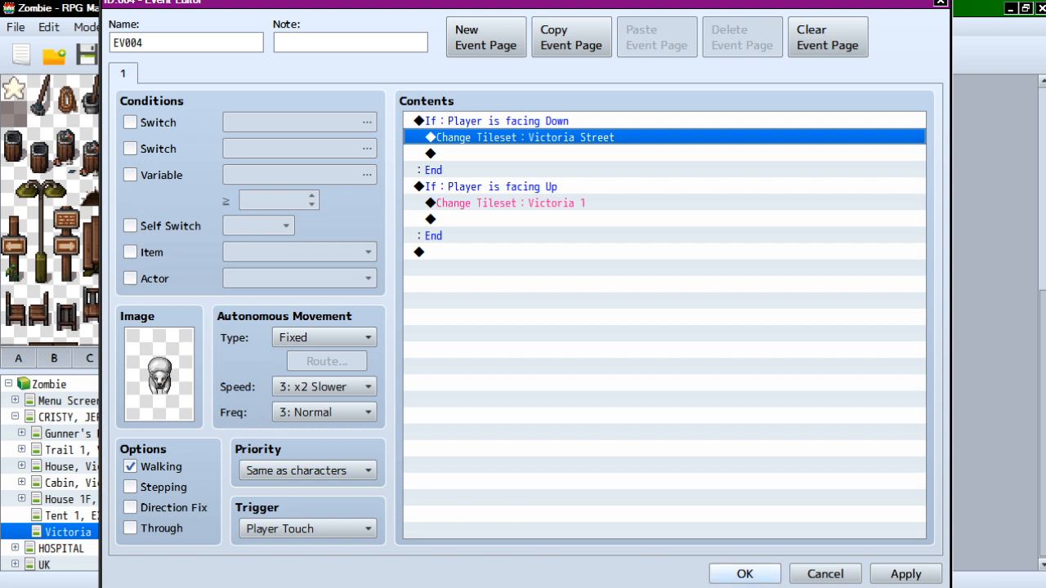
{"action": "left_click", "coordinate": [744, 574]}
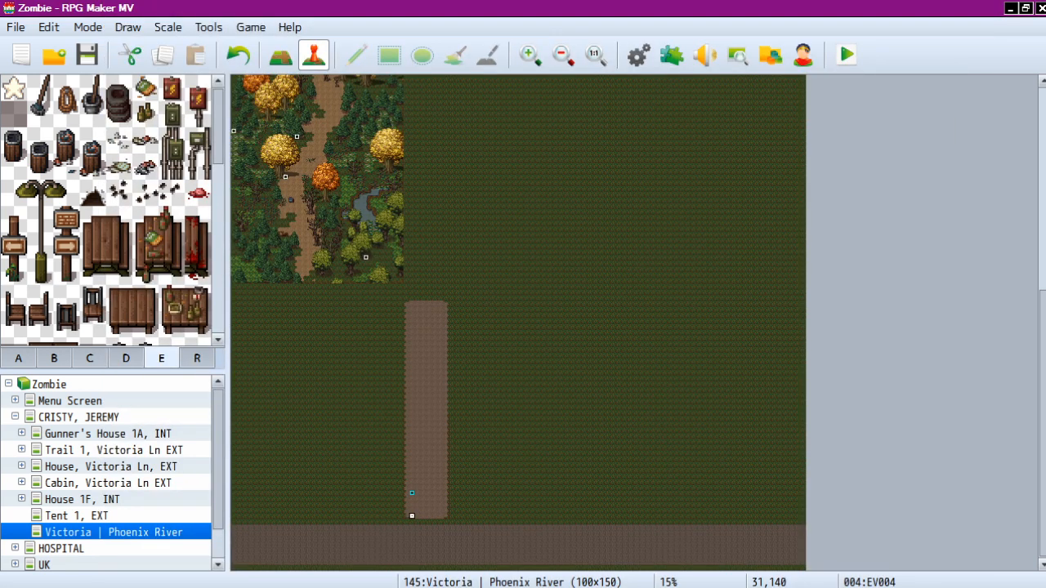
Step: Review the map properties of Victoria | Phoenix River, including its assigned tileset, and accept them
{"action": "left_click", "coordinate": [412, 521]}
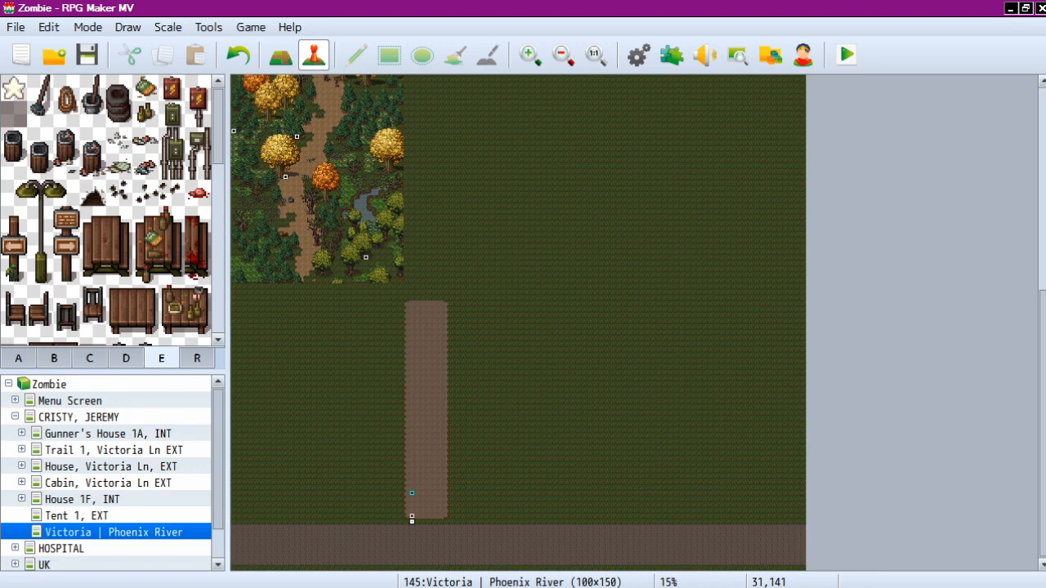
{"action": "right_click", "coordinate": [112, 531]}
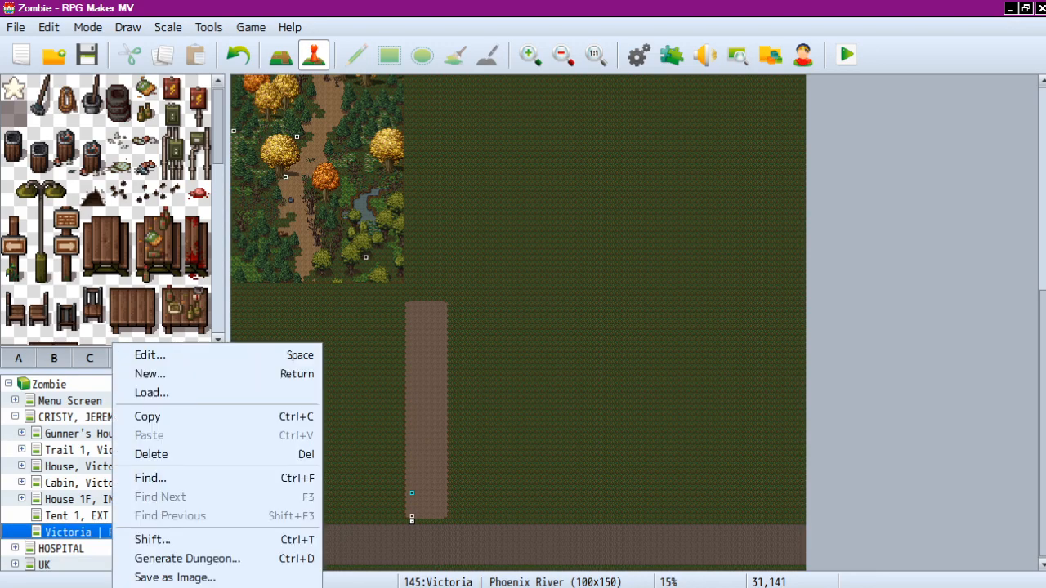
{"action": "left_click", "coordinate": [149, 355]}
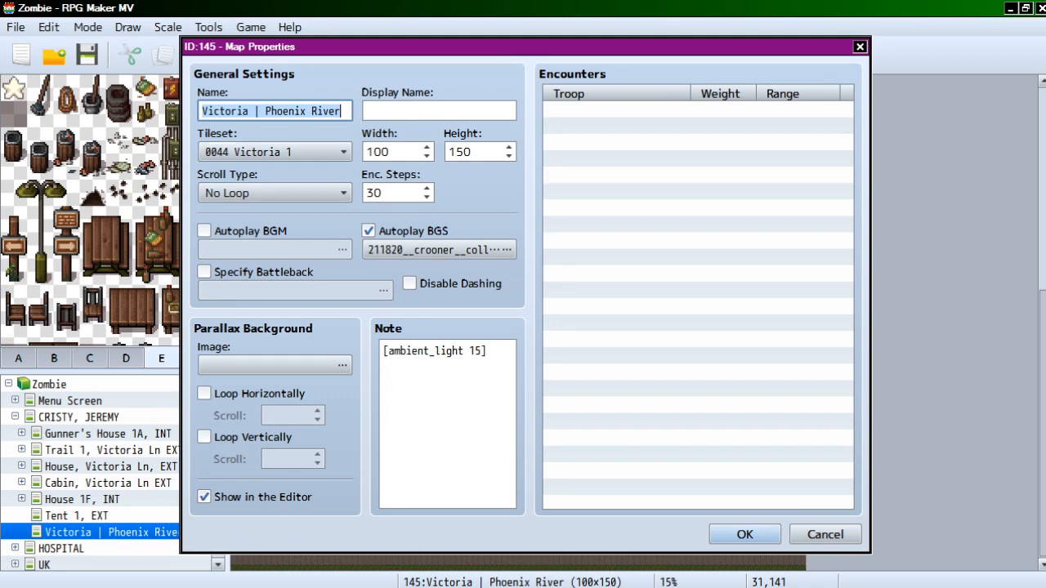
{"action": "key", "text": "Return"}
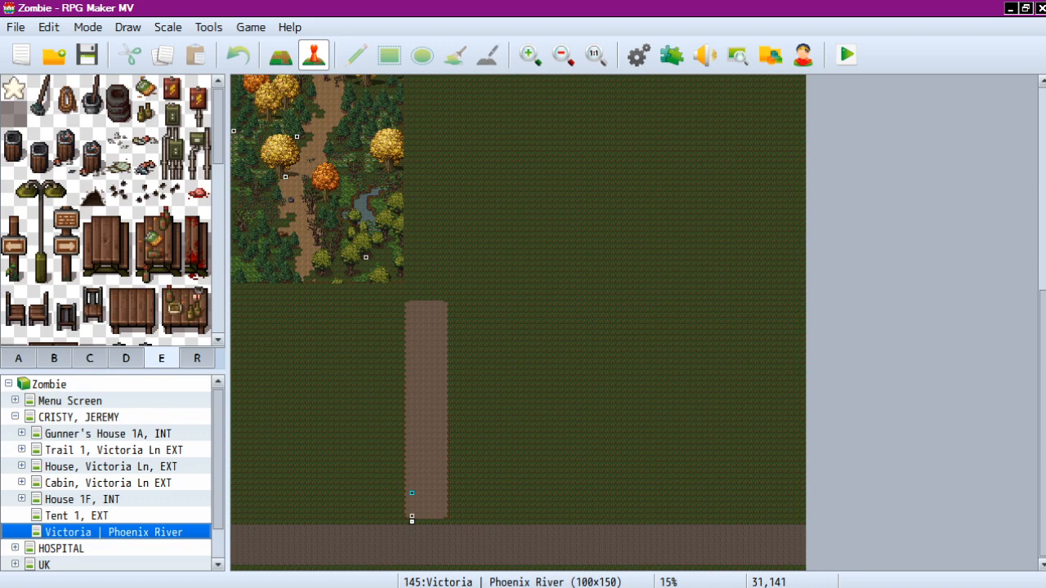
Step: Compare the B page images of tilesets 0044 Victoria 1 and 0043 Victoria Street in the database
{"action": "left_click", "coordinate": [208, 27]}
{"action": "left_click", "coordinate": [245, 46]}
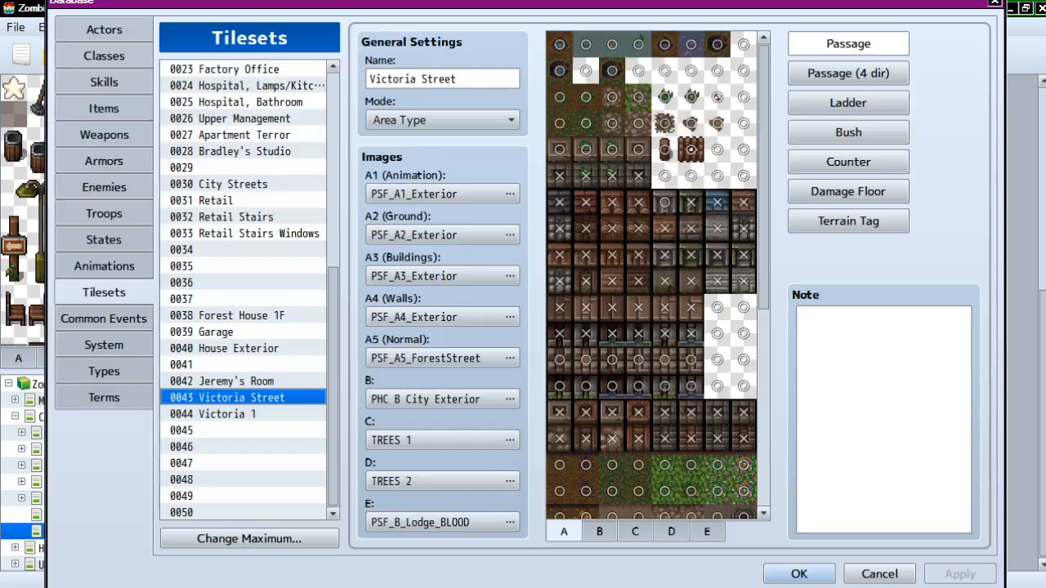
{"action": "left_click", "coordinate": [227, 413]}
{"action": "left_click", "coordinate": [599, 531]}
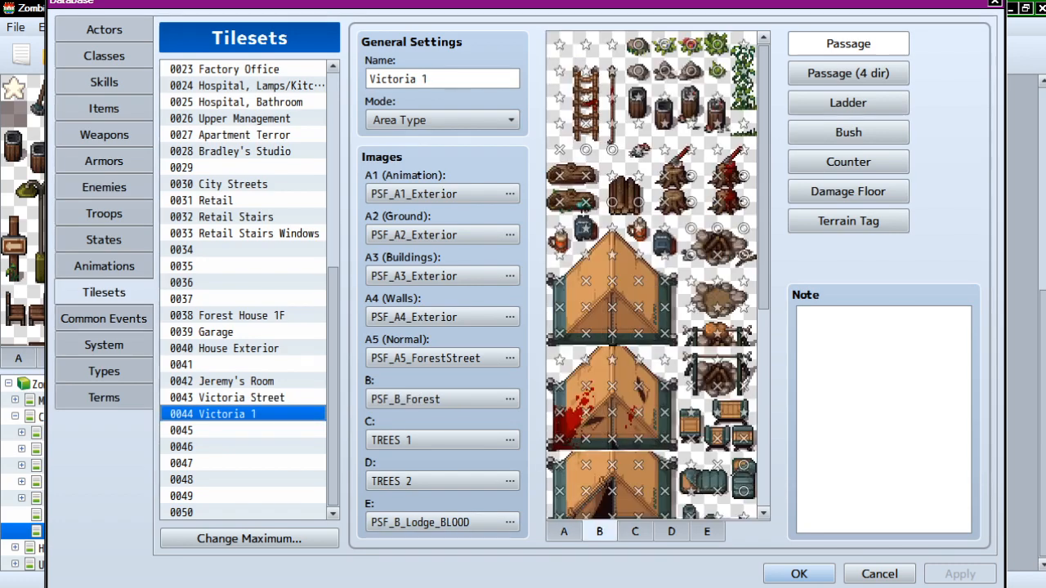
{"action": "left_click", "coordinate": [227, 397]}
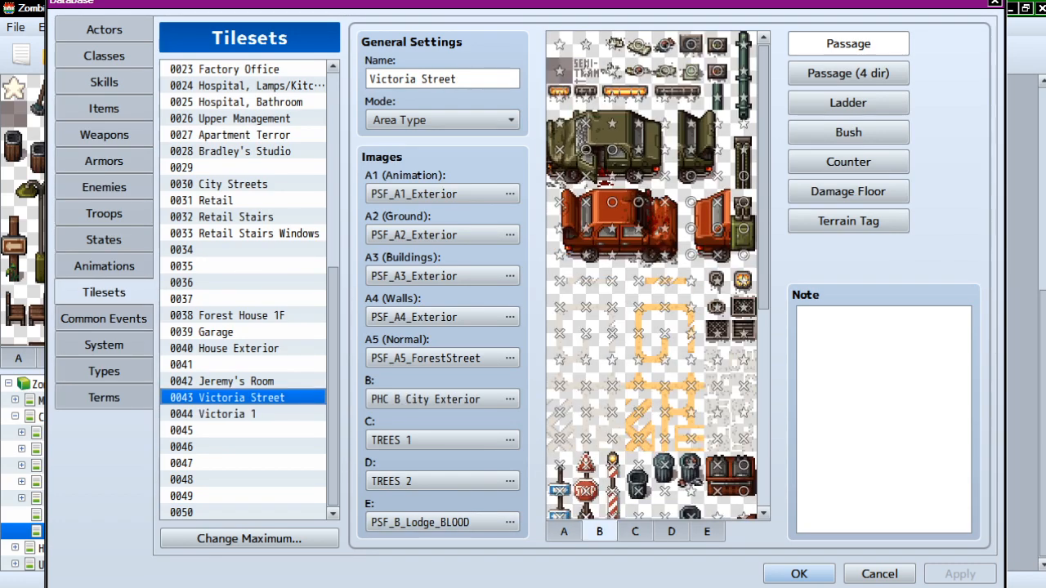
{"action": "left_click", "coordinate": [798, 573]}
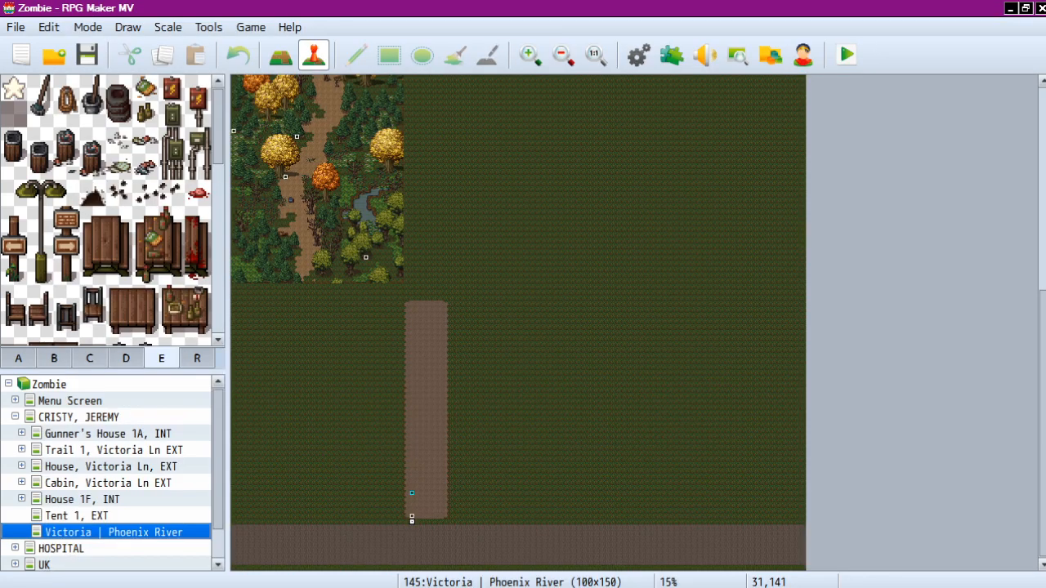
Step: Move event EV004 up the path to tile 34,131 and set the player's starting position at 34,125
{"action": "right_click", "coordinate": [411, 515]}
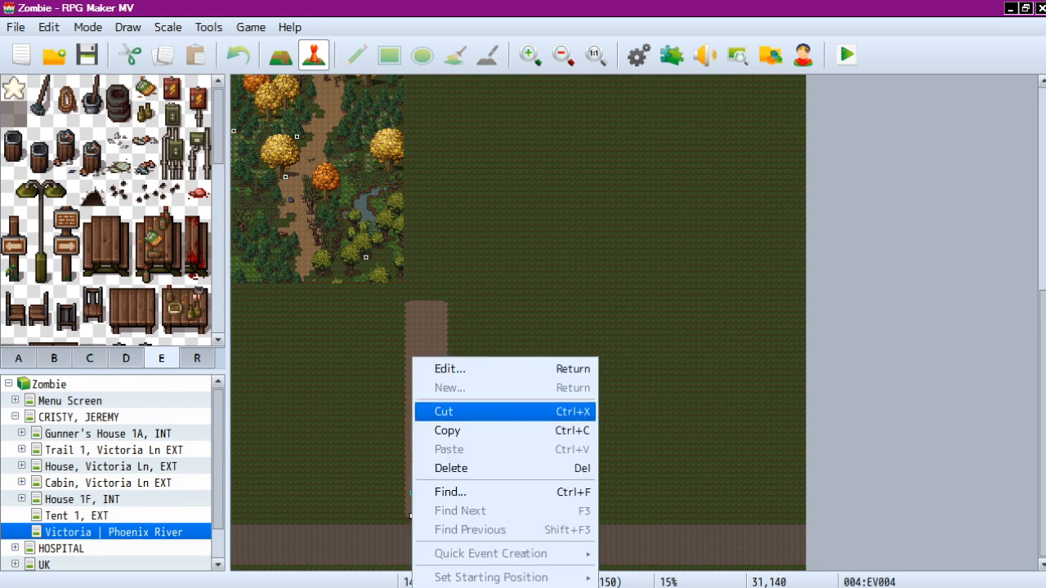
{"action": "left_click", "coordinate": [458, 411]}
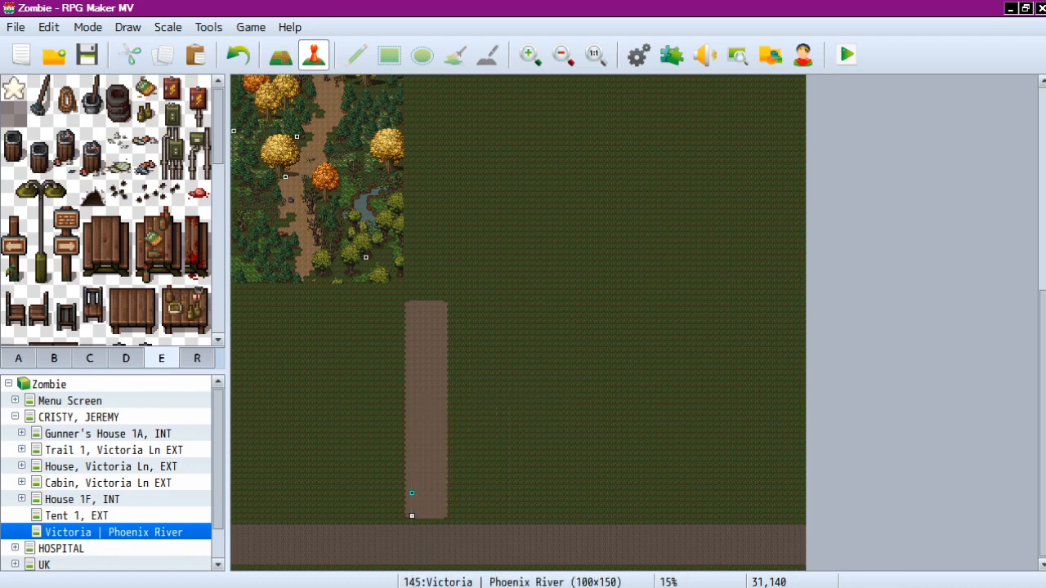
{"action": "right_click", "coordinate": [429, 464]}
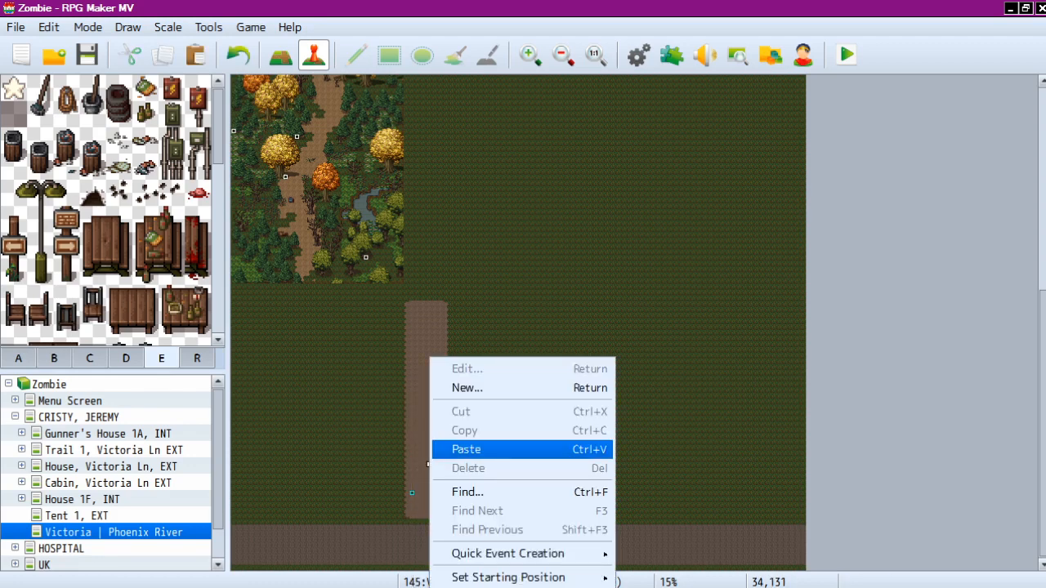
{"action": "left_click", "coordinate": [462, 448]}
{"action": "right_click", "coordinate": [429, 430]}
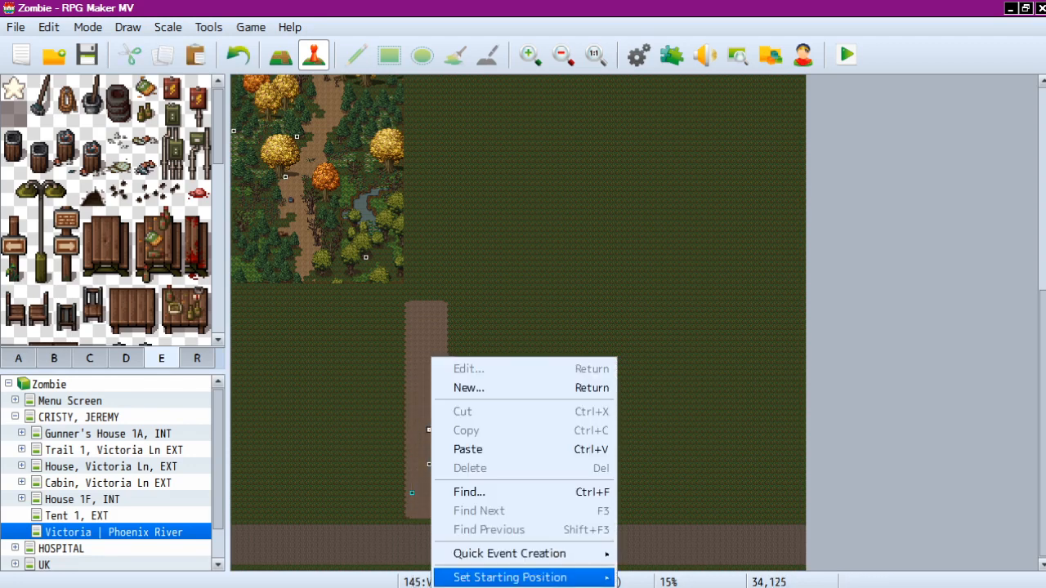
{"action": "mouse_move", "coordinate": [510, 577]}
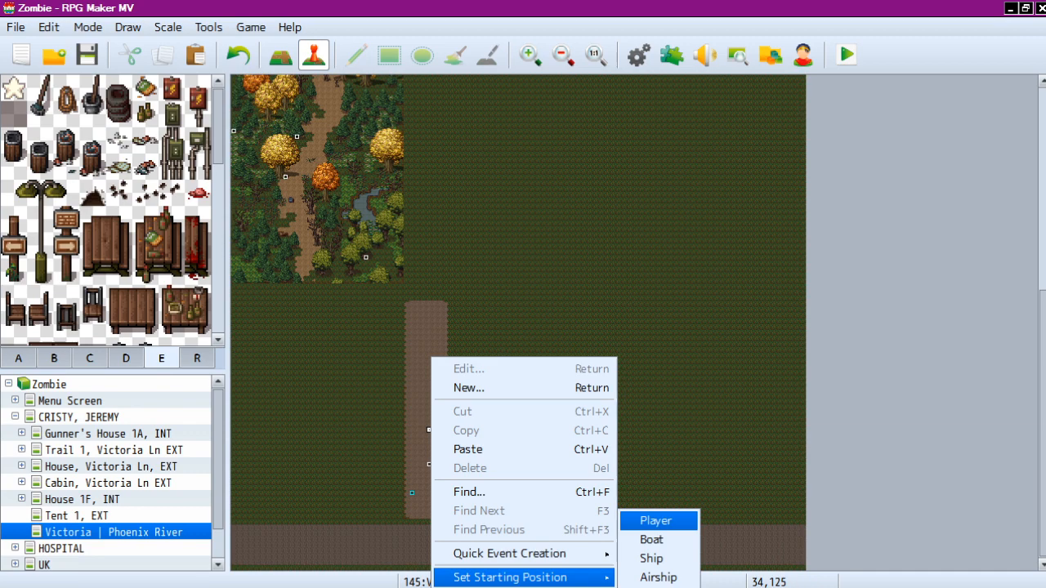
{"action": "left_click", "coordinate": [655, 520]}
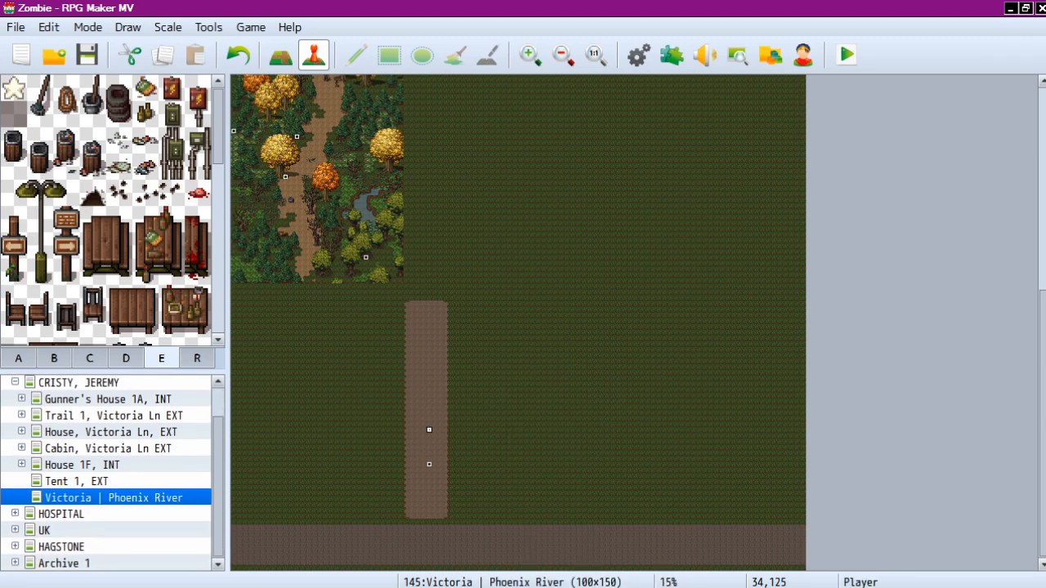
Step: Change the tileset of the Victoria | Phoenix River map to 0043 Victoria Street in its map properties
{"action": "left_click", "coordinate": [54, 358]}
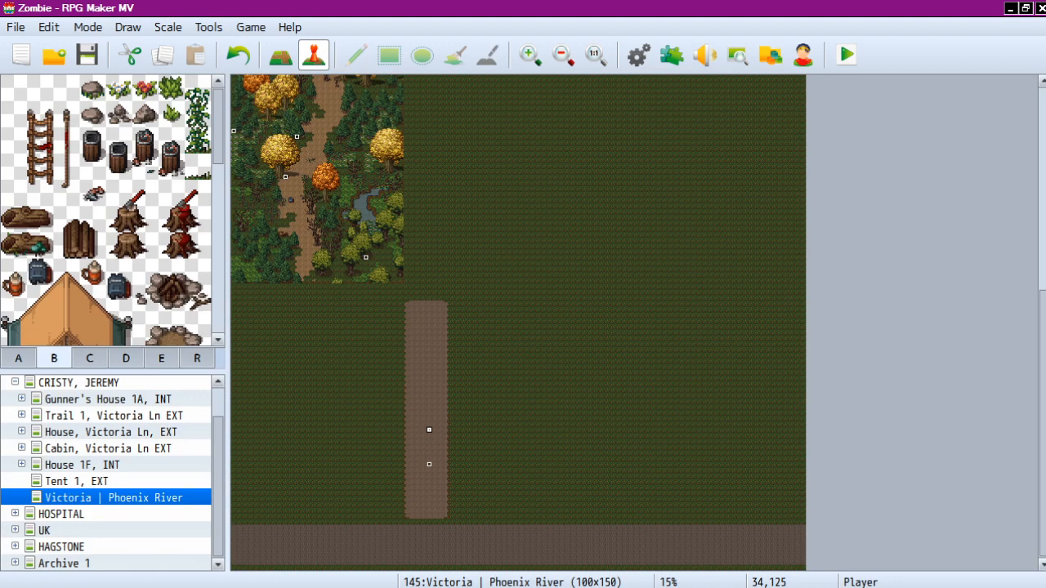
{"action": "right_click", "coordinate": [139, 498]}
{"action": "left_click", "coordinate": [245, 356]}
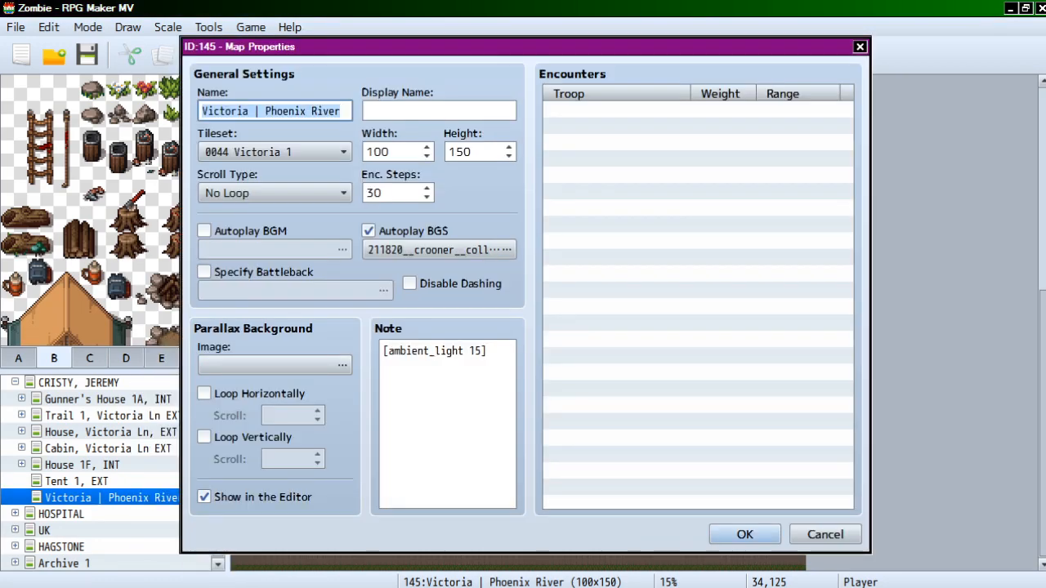
{"action": "left_click", "coordinate": [274, 151]}
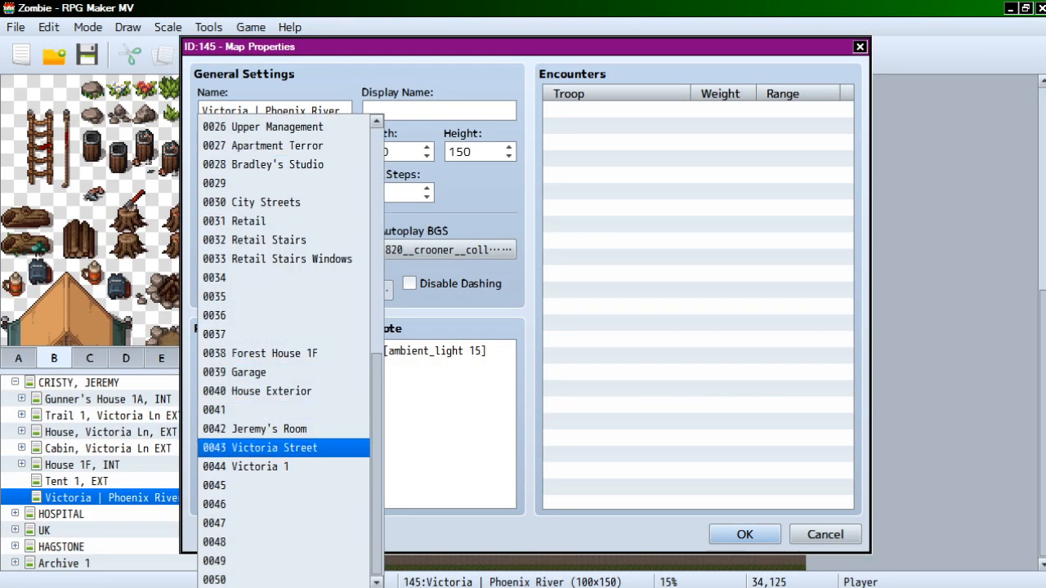
{"action": "left_click", "coordinate": [274, 448]}
{"action": "left_click", "coordinate": [744, 534]}
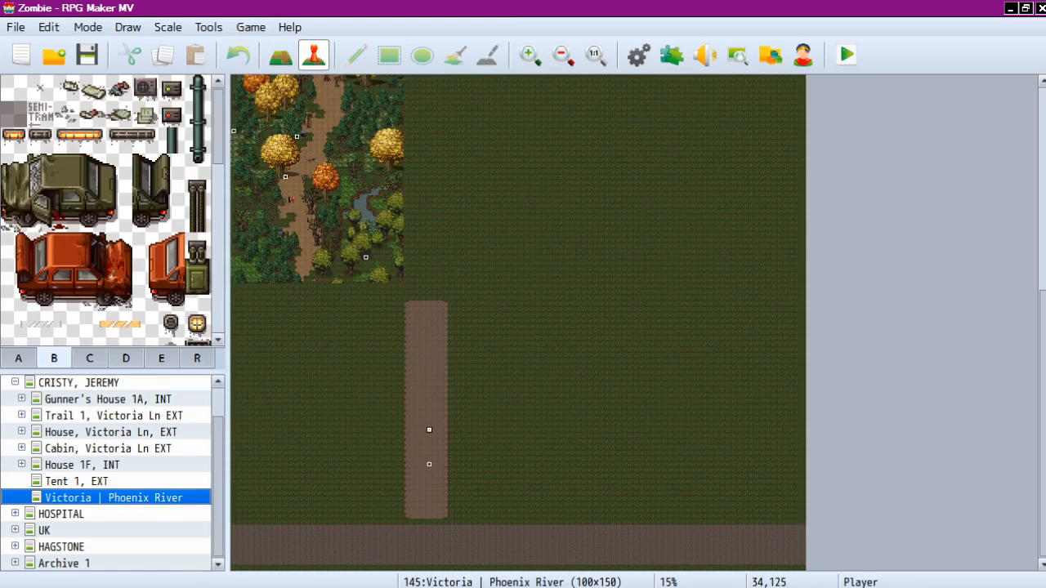
Step: Switch to Chrome, close the GIMP grid documentation, and copy the stream URL from the YouTube Studio stream settings
{"action": "left_click", "coordinate": [152, 573]}
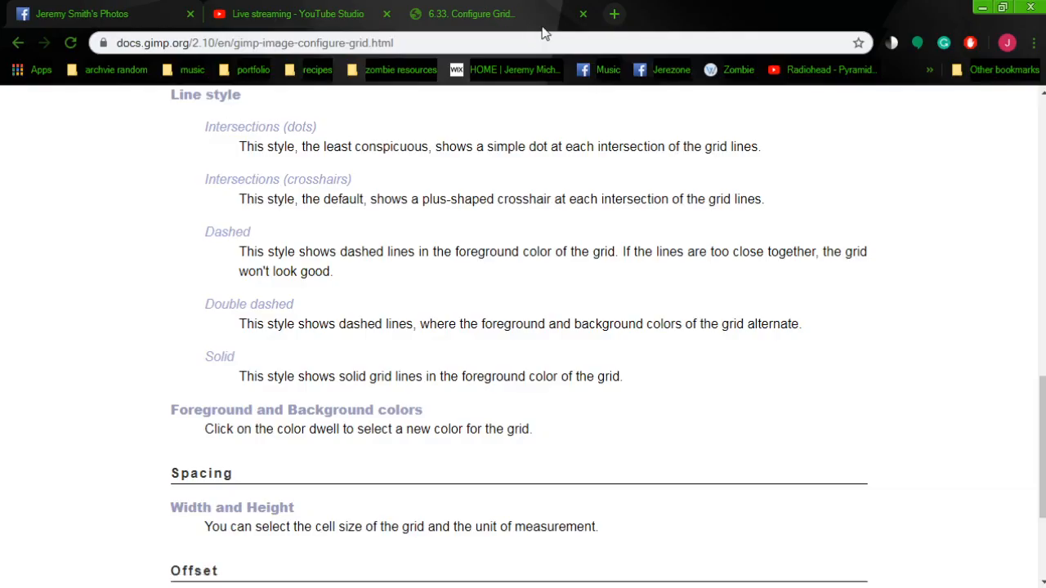
{"action": "left_click", "coordinate": [582, 14]}
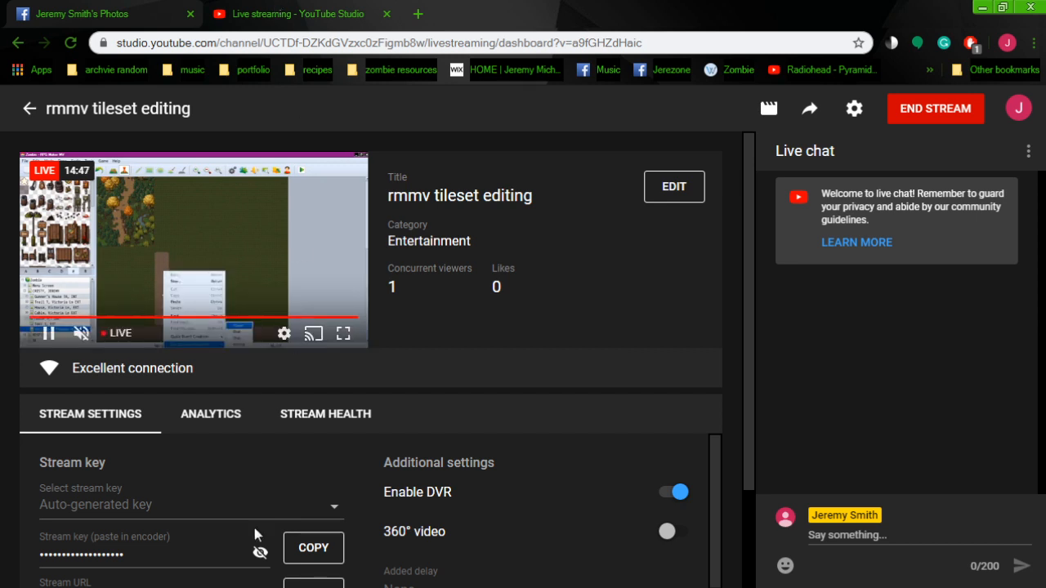
{"action": "left_click", "coordinate": [323, 578]}
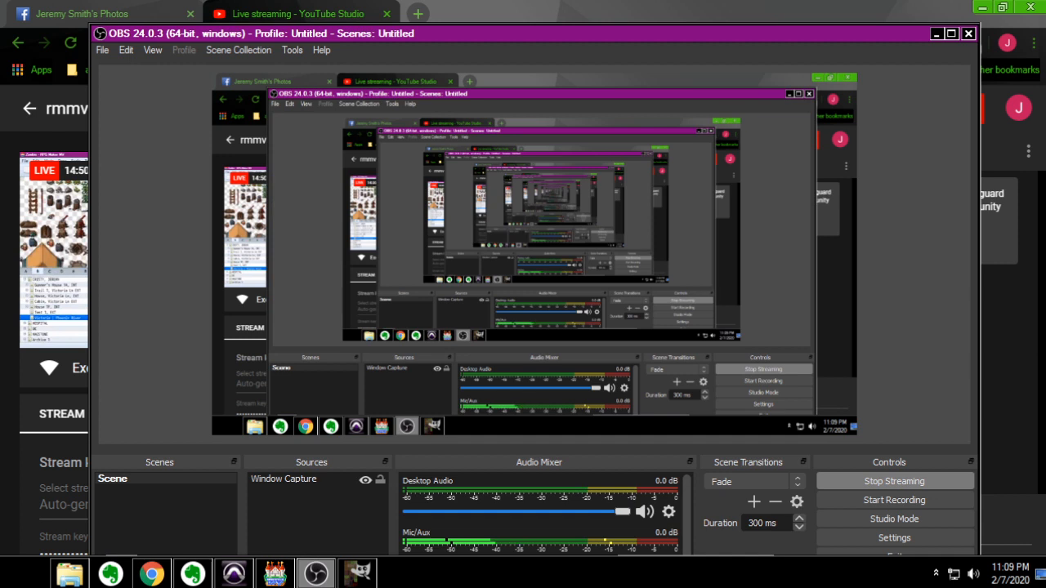
{"action": "left_click", "coordinate": [323, 578]}
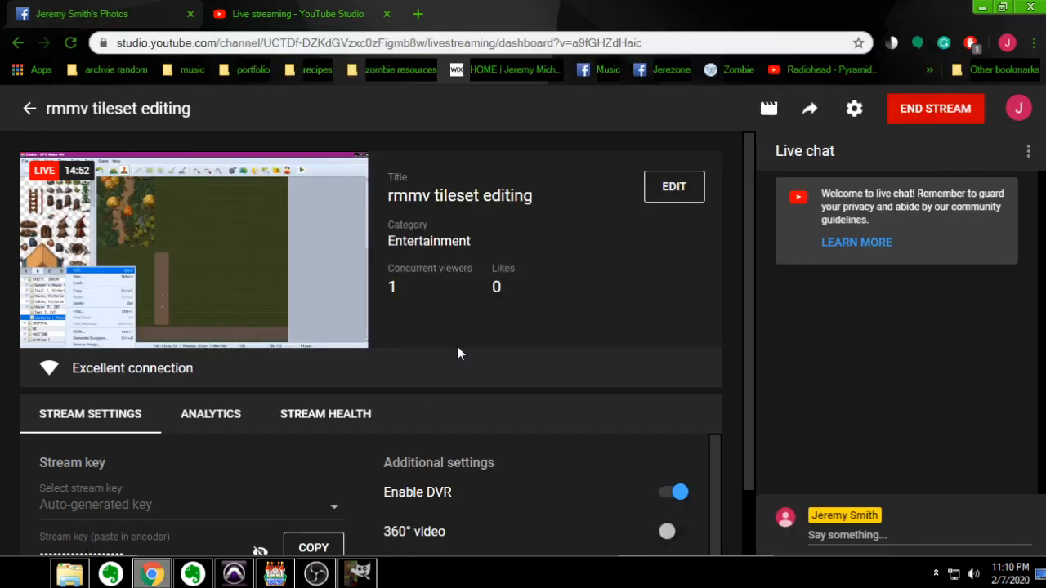
{"action": "scroll", "coordinate": [483, 380], "scroll_direction": "down", "scroll_amount": 2}
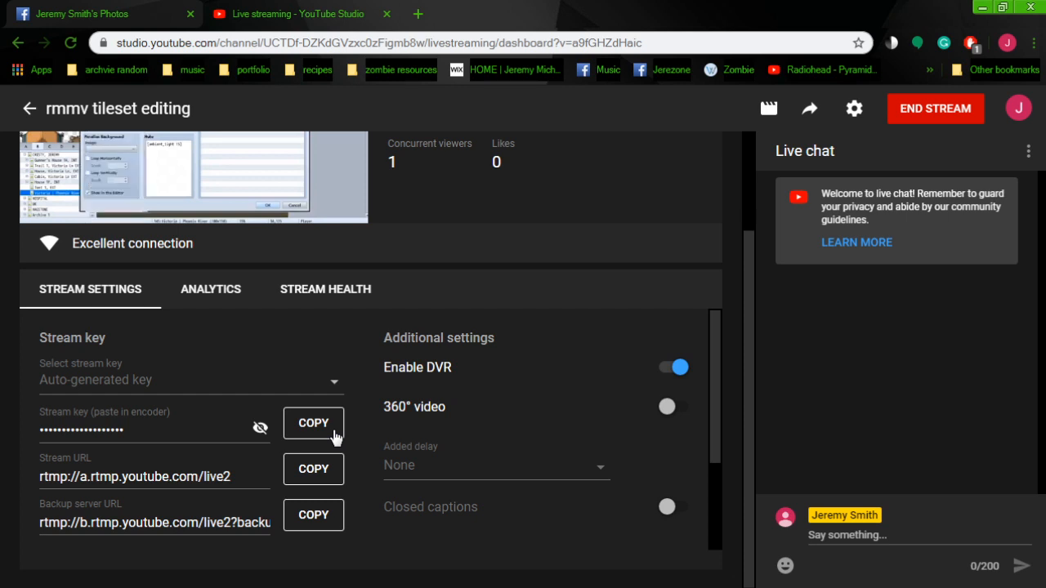
{"action": "left_click", "coordinate": [324, 473]}
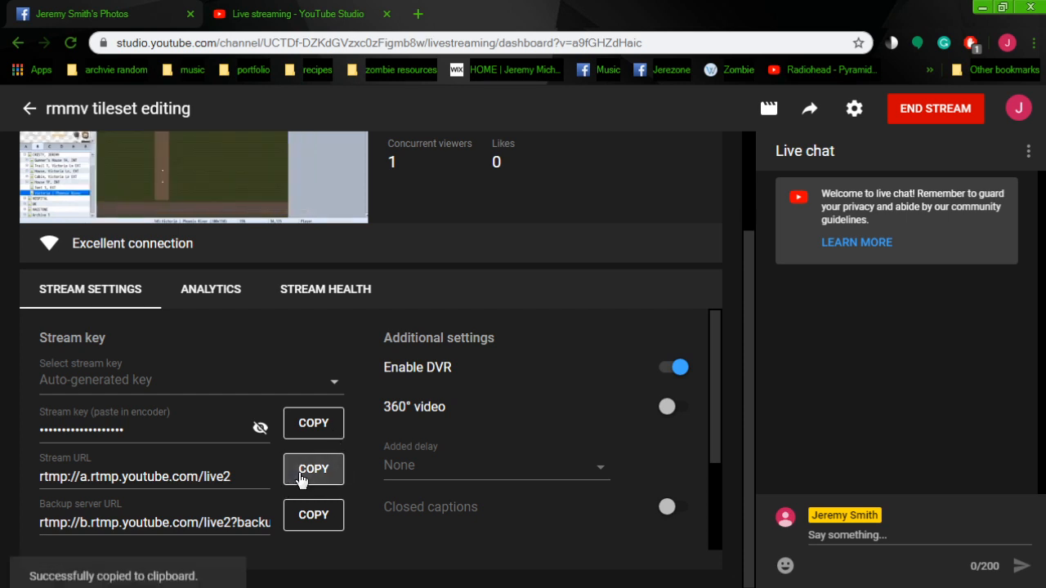
Step: Post the copied stream URL as a plain-text reply in the comment thread of the 2034-2015 Facebook photo
{"action": "left_click", "coordinate": [85, 8]}
{"action": "left_click", "coordinate": [8, 102]}
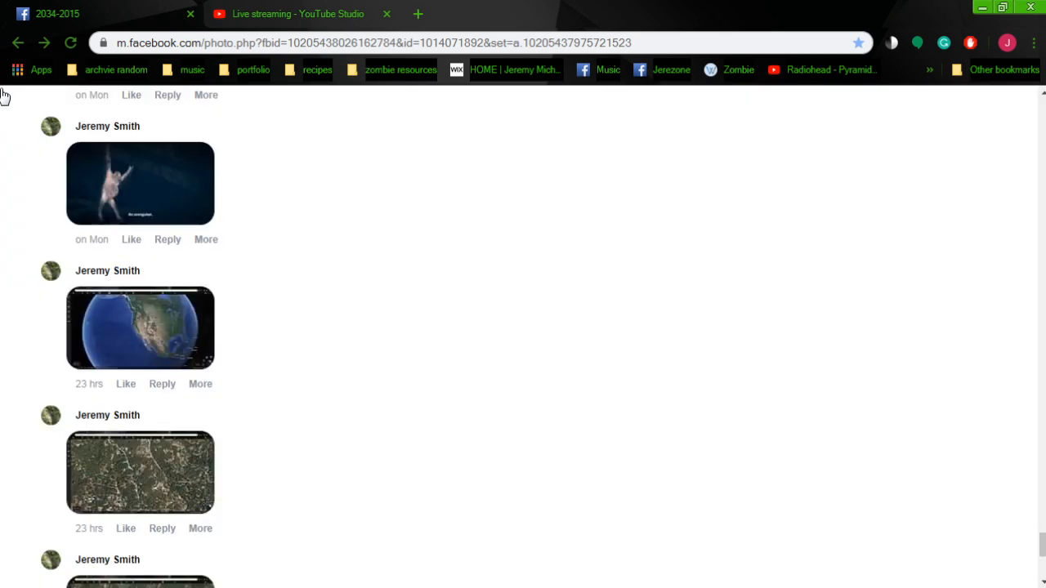
{"action": "scroll", "coordinate": [221, 460], "scroll_direction": "down", "scroll_amount": 5}
{"action": "right_click", "coordinate": [134, 440]}
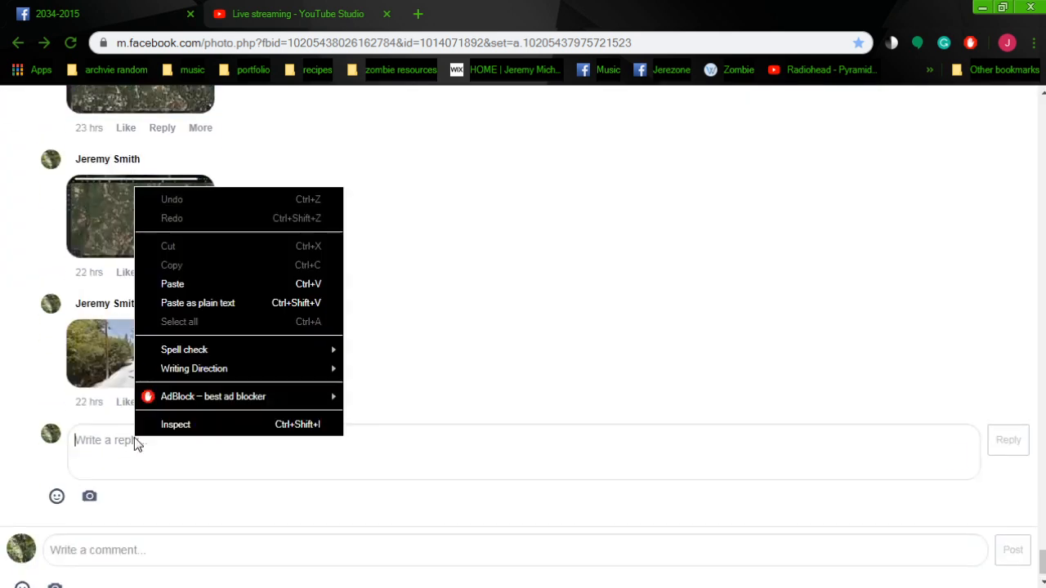
{"action": "left_click", "coordinate": [193, 302]}
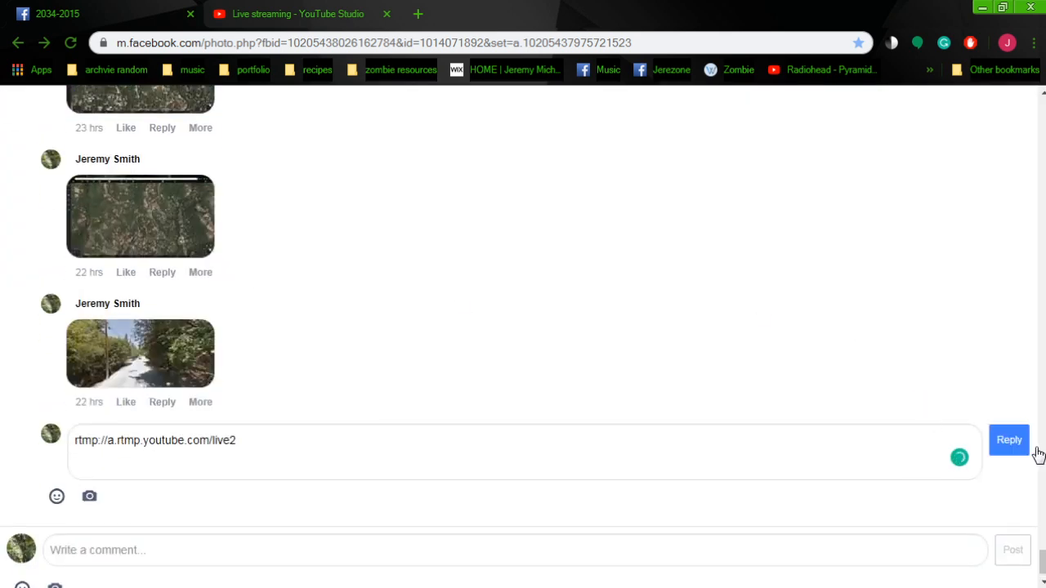
{"action": "left_click", "coordinate": [1019, 443]}
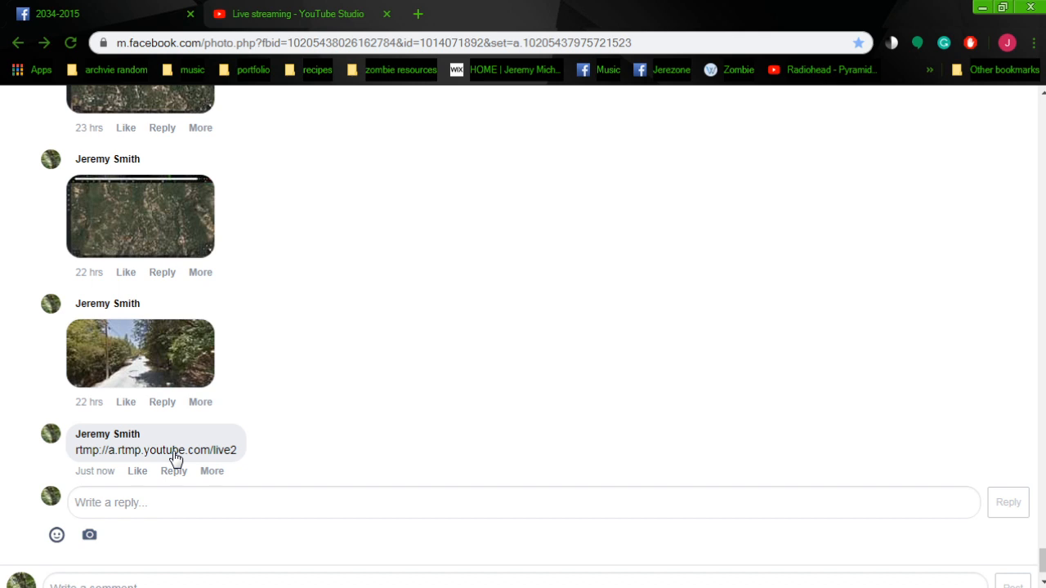
Step: Delete the reply containing the stream URL from the Facebook comment thread
{"action": "left_click", "coordinate": [212, 472]}
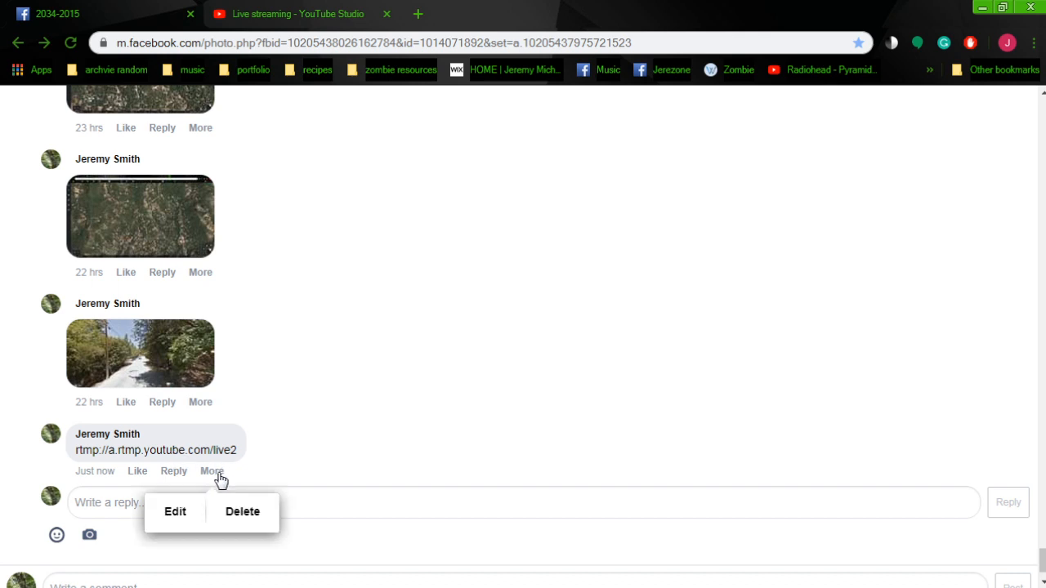
{"action": "left_click", "coordinate": [238, 524]}
{"action": "left_click", "coordinate": [607, 131]}
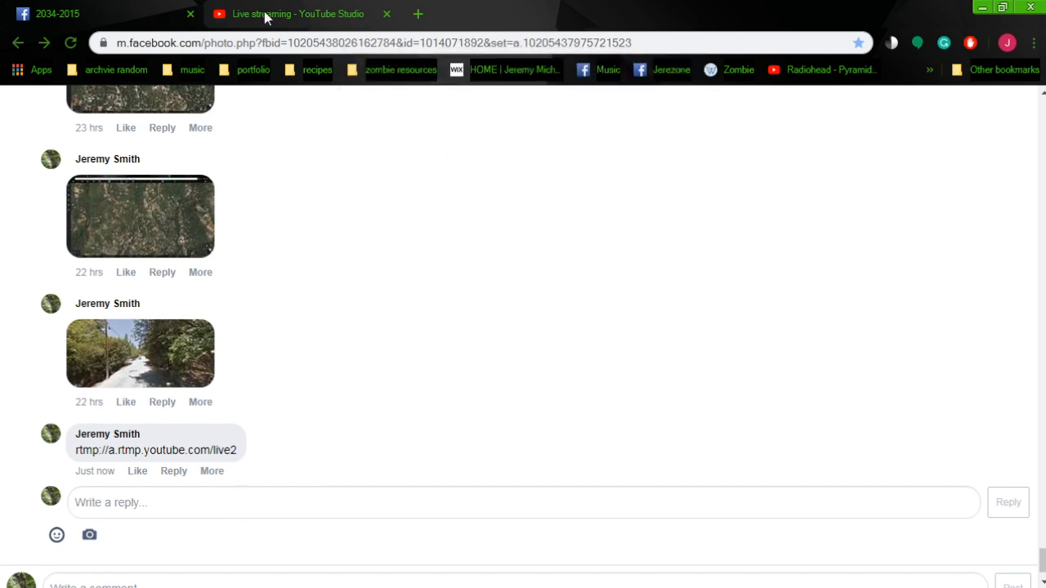
Step: Copy the stream URL from YouTube Studio again, search the web for it in a new tab, and close the results
{"action": "left_click", "coordinate": [266, 14]}
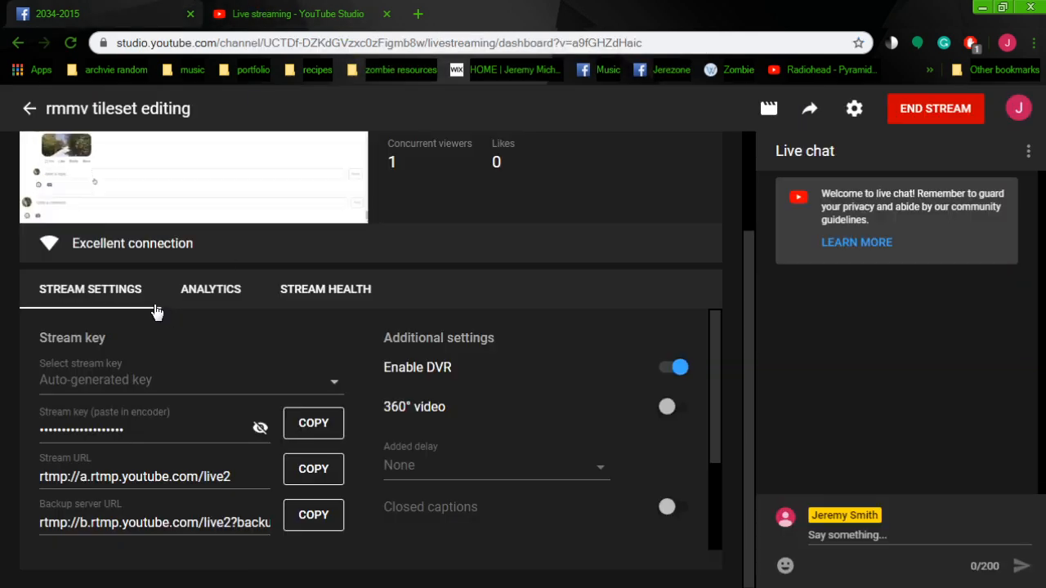
{"action": "left_click", "coordinate": [205, 484]}
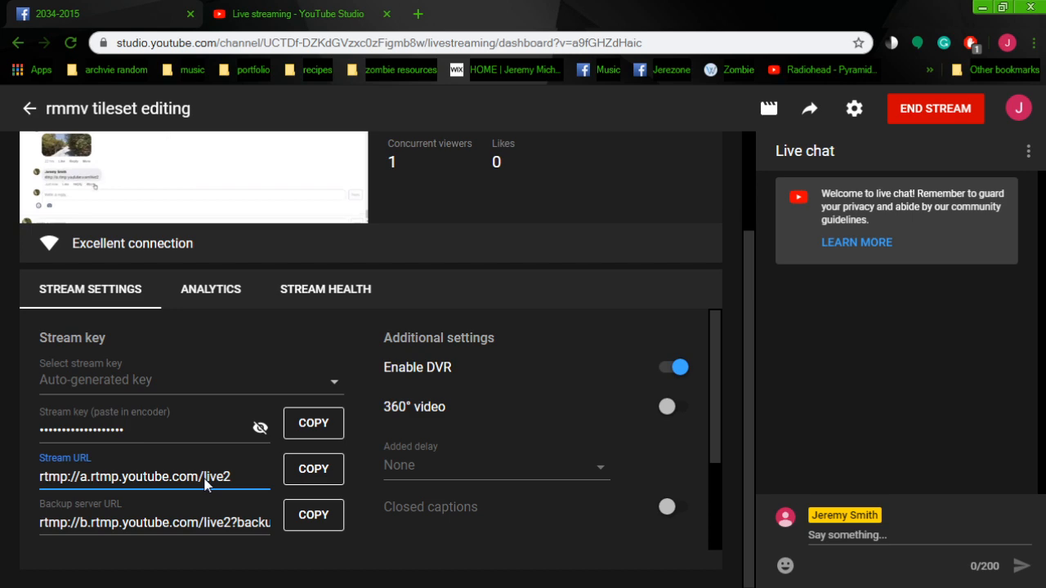
{"action": "left_click", "coordinate": [307, 480]}
{"action": "left_click", "coordinate": [417, 14]}
{"action": "right_click", "coordinate": [418, 38]}
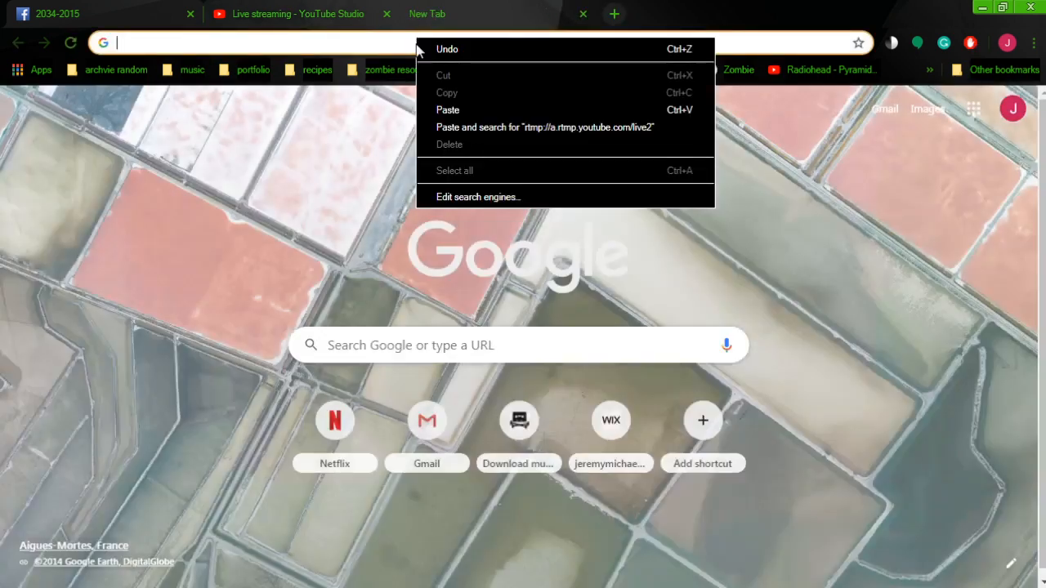
{"action": "left_click", "coordinate": [455, 108]}
{"action": "key", "text": "Return"}
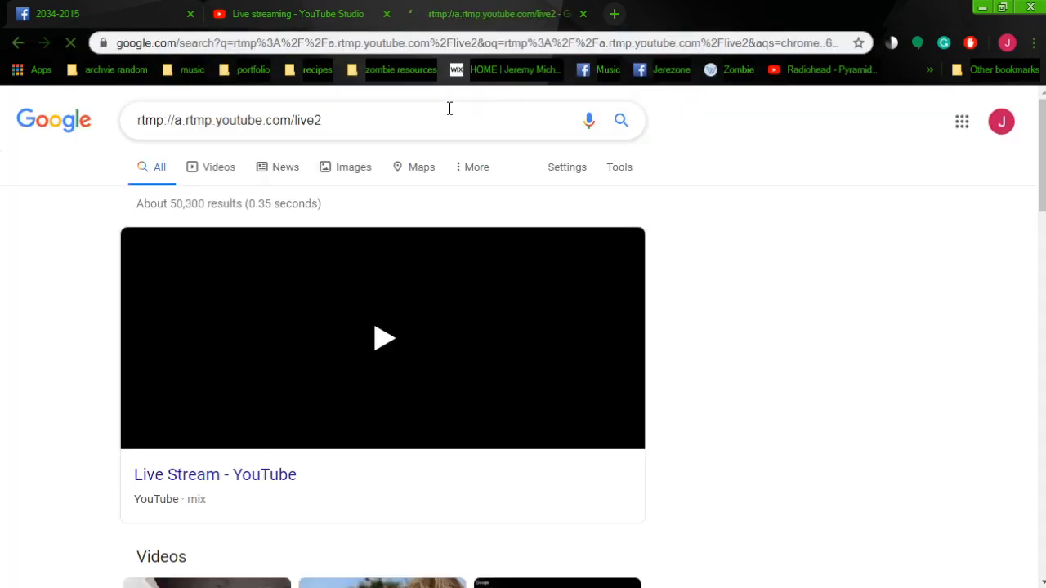
{"action": "left_click", "coordinate": [583, 14]}
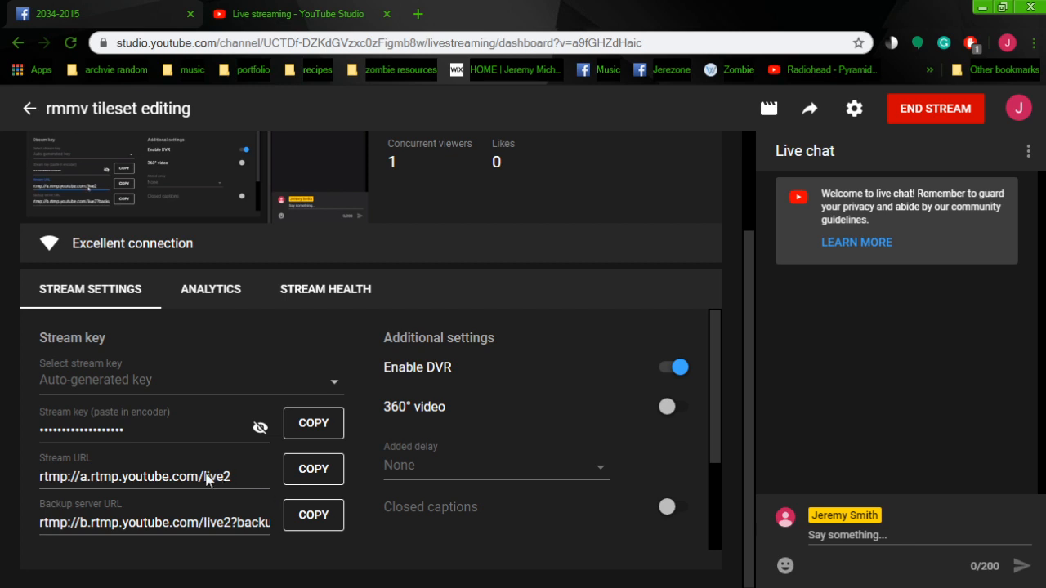
Step: Look over the live stream's preview and the stream URLs in its stream settings
{"action": "scroll", "coordinate": [212, 377], "scroll_direction": "up", "scroll_amount": 3}
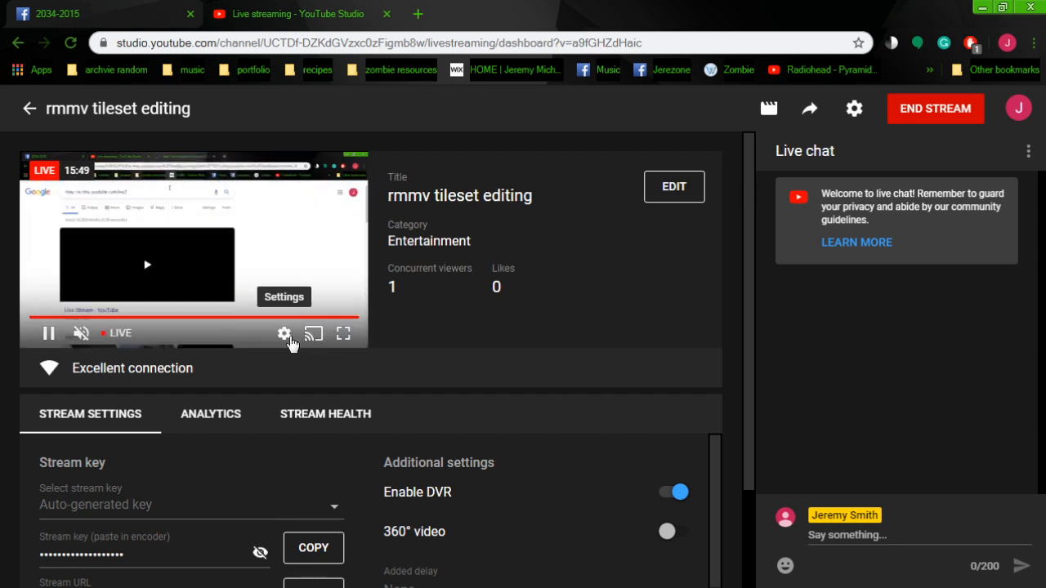
{"action": "left_click", "coordinate": [283, 335]}
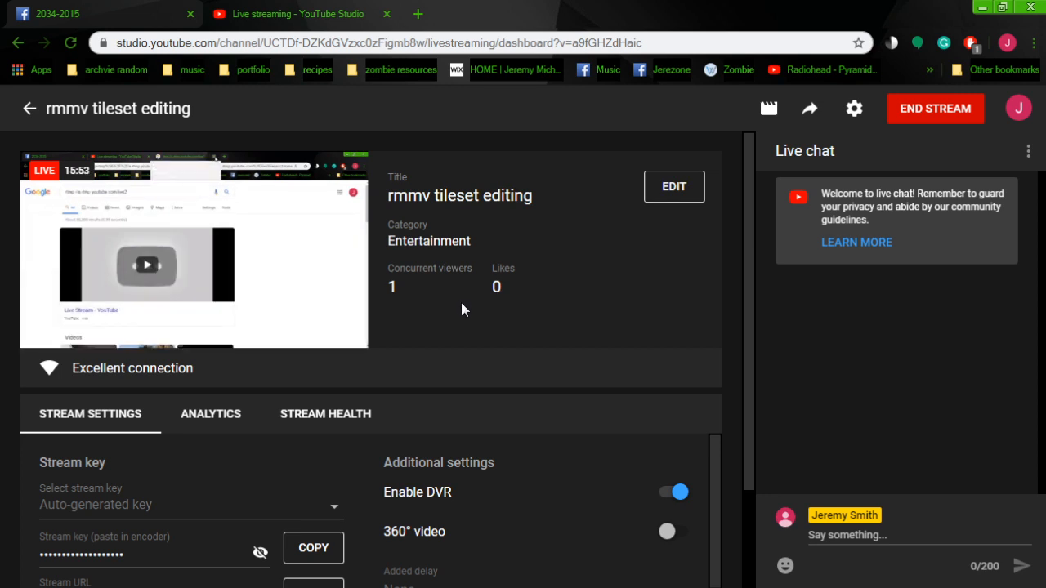
{"action": "scroll", "coordinate": [319, 406], "scroll_direction": "down", "scroll_amount": 2}
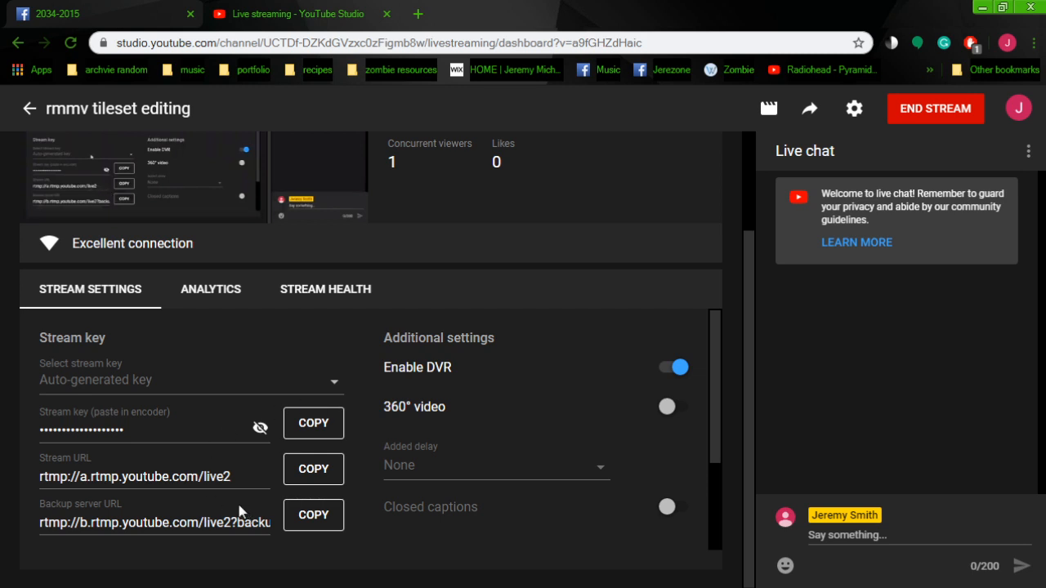
{"action": "double_click", "coordinate": [158, 481]}
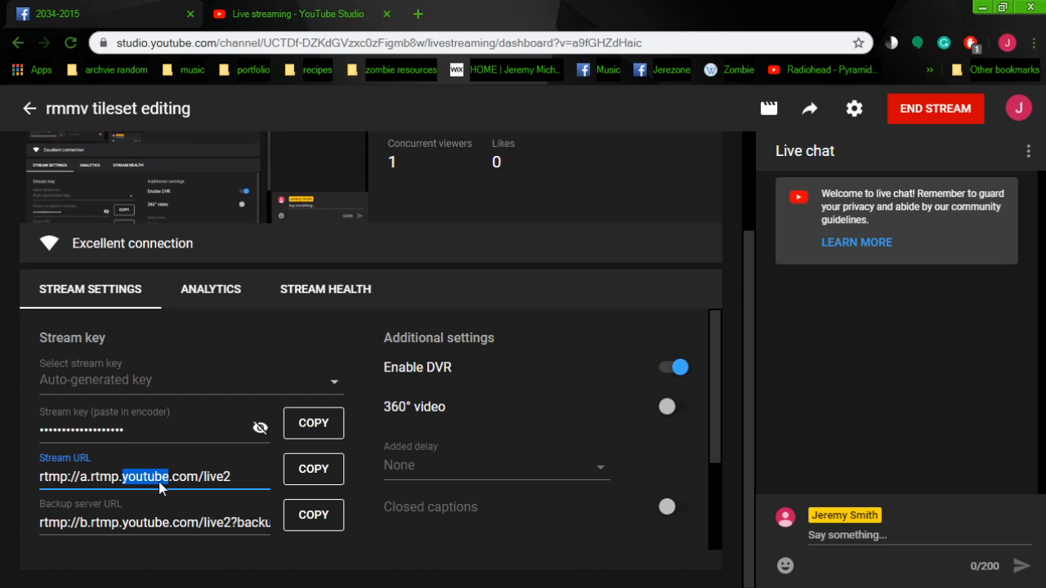
{"action": "left_click", "coordinate": [159, 481]}
{"action": "left_click", "coordinate": [234, 476]}
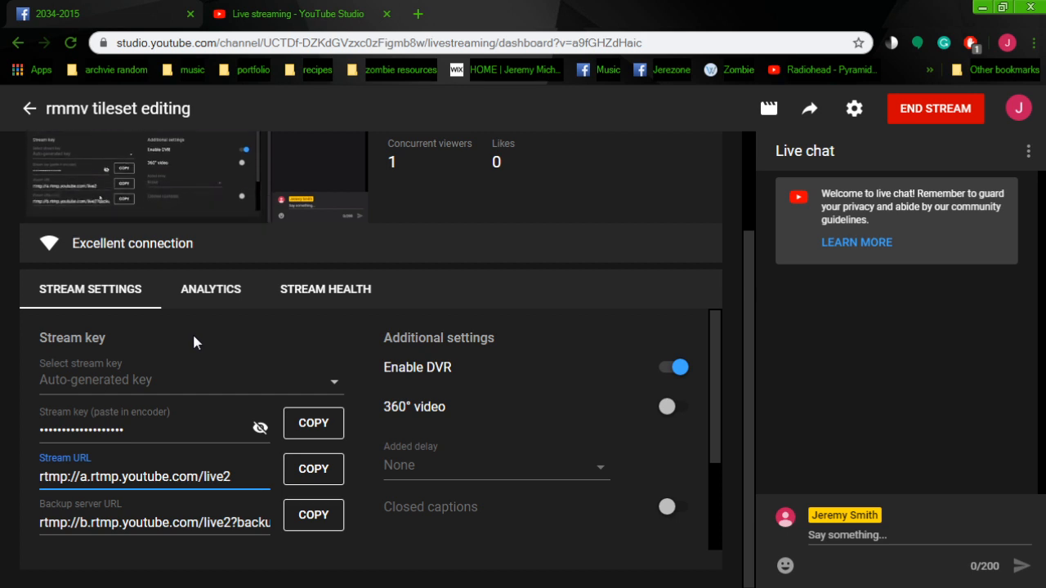
{"action": "left_click_drag", "start_coordinate": [243, 523], "coordinate": [91, 517]}
{"action": "left_click", "coordinate": [215, 476]}
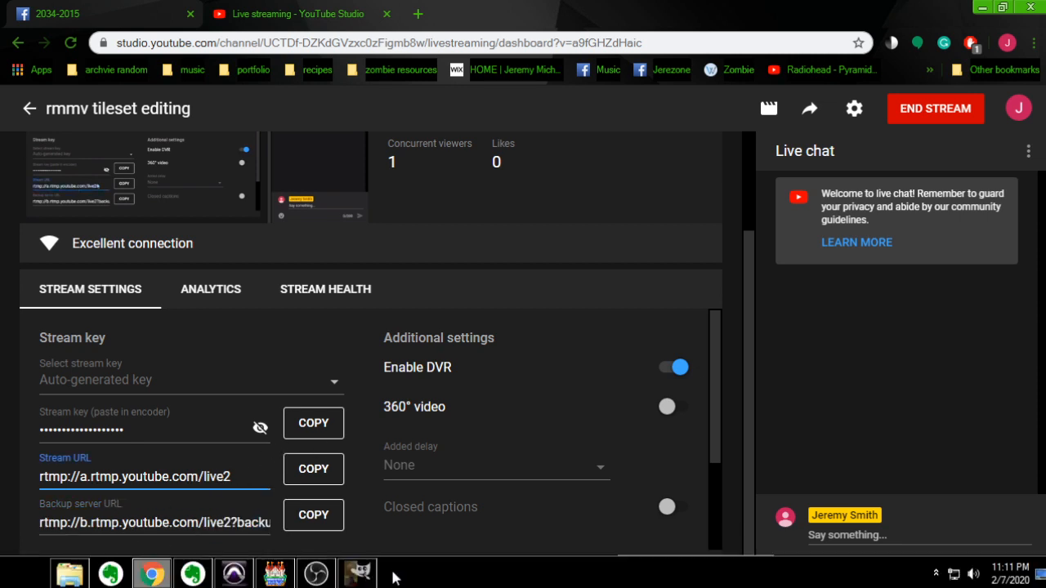
Step: Switch to OBS to check the streaming window, and return to the YouTube Studio live dashboard in Chrome
{"action": "left_click", "coordinate": [363, 573]}
{"action": "left_click", "coordinate": [315, 574]}
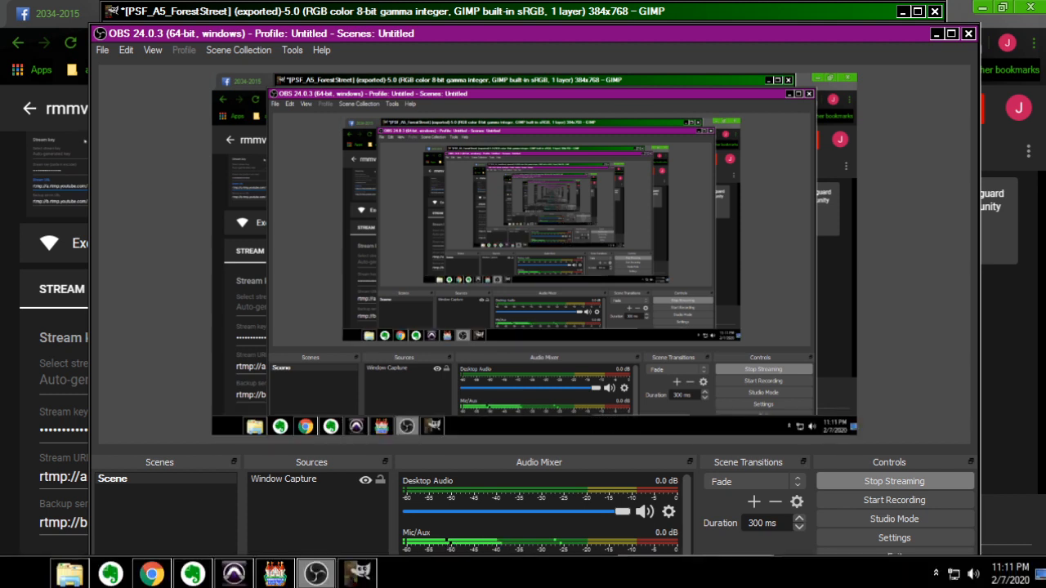
{"action": "left_click", "coordinate": [151, 582]}
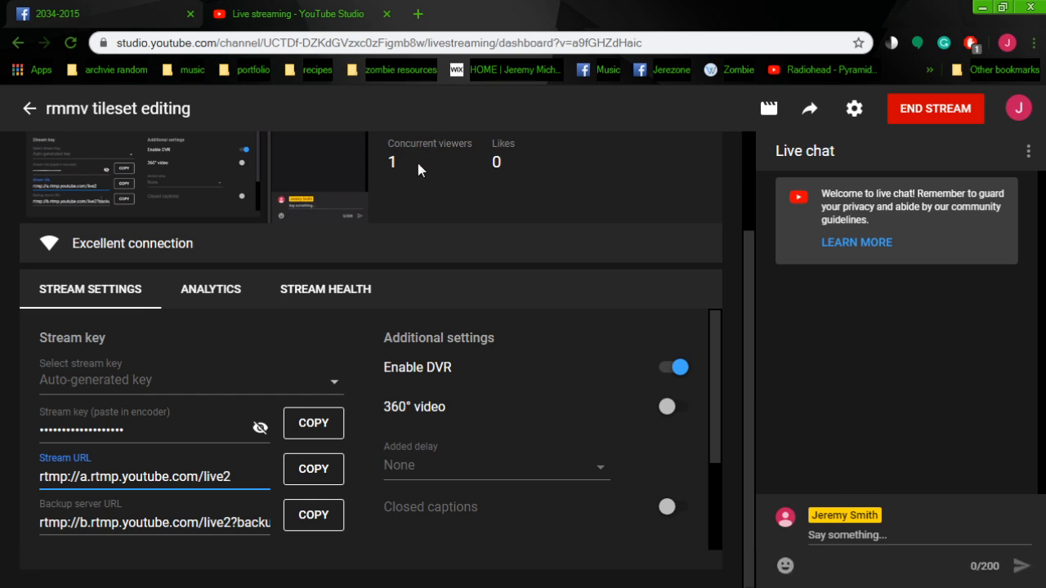
Step: Review the stream's analytics and stream health, and return to the stream settings
{"action": "left_click", "coordinate": [232, 296]}
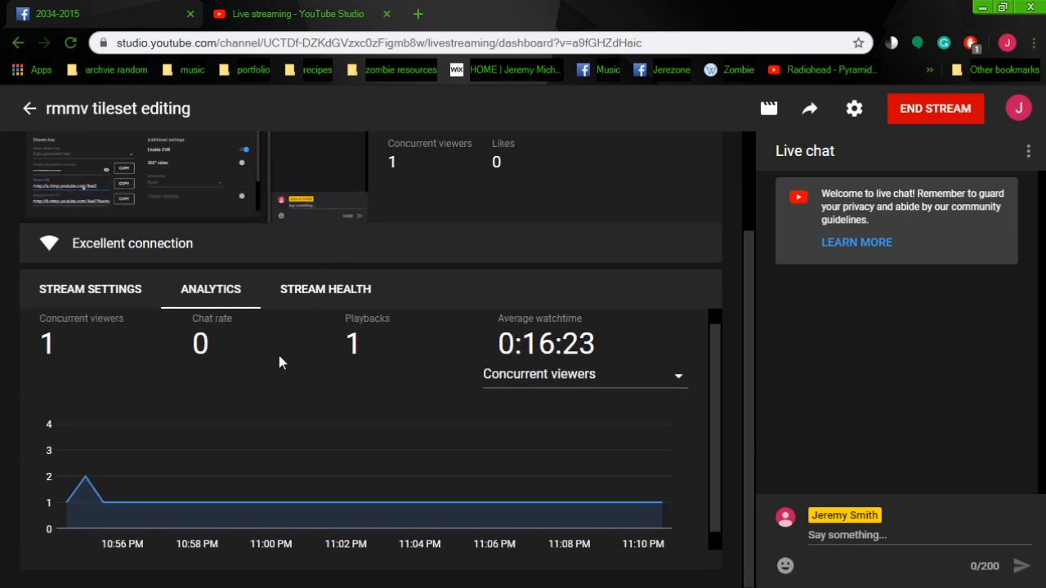
{"action": "left_click", "coordinate": [320, 292]}
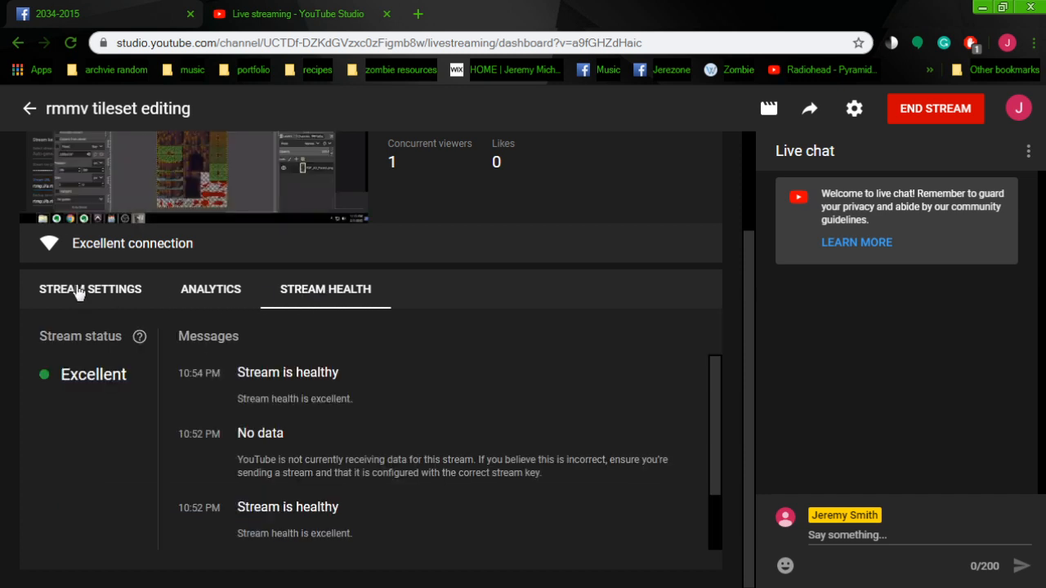
{"action": "scroll", "coordinate": [375, 435], "scroll_direction": "down", "scroll_amount": 1}
{"action": "left_click", "coordinate": [74, 299]}
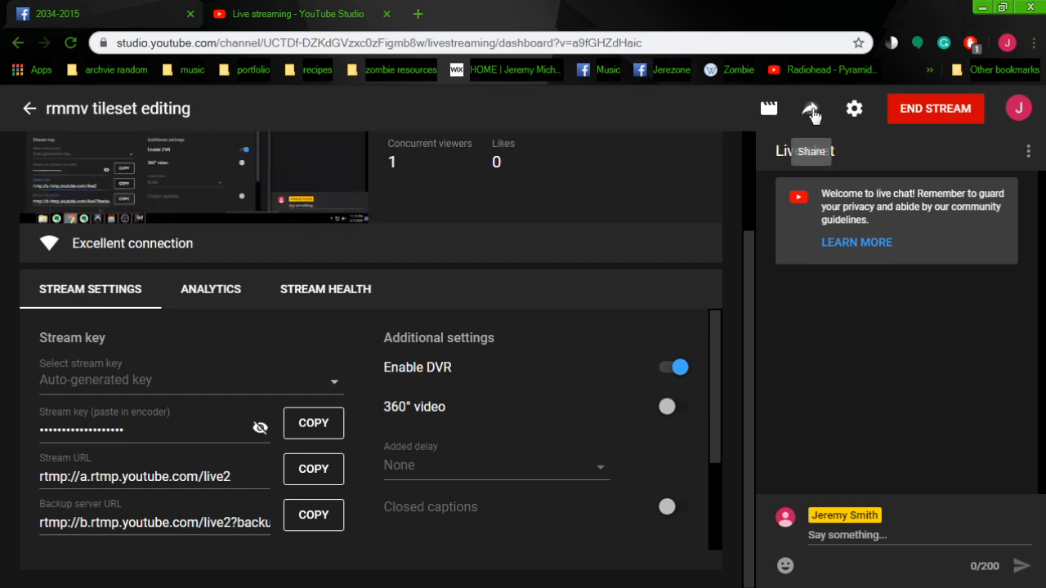
Step: Copy the share link of the "rmmv tileset editing" live stream
{"action": "left_click", "coordinate": [811, 112]}
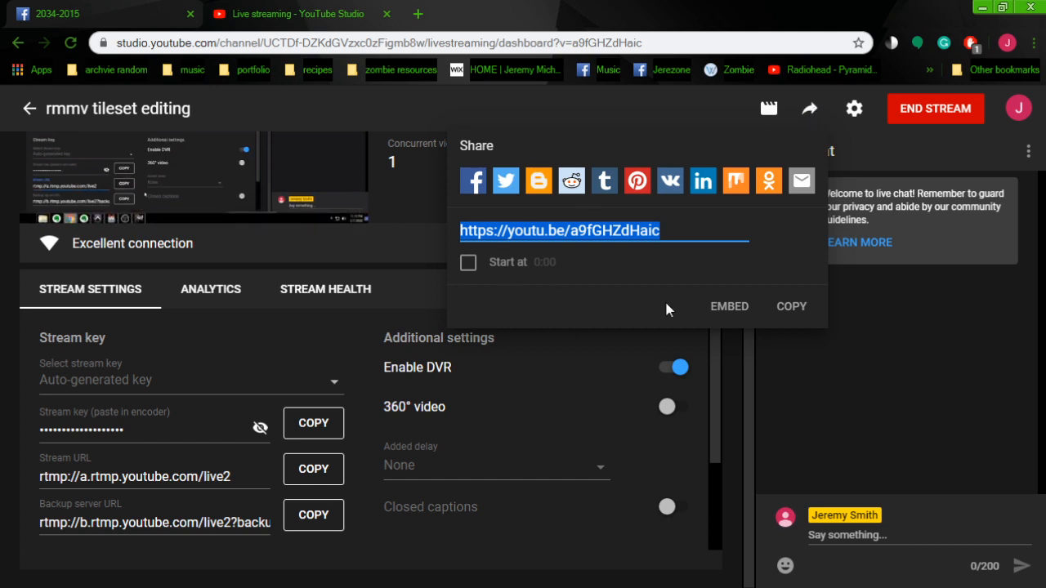
{"action": "left_click", "coordinate": [796, 309]}
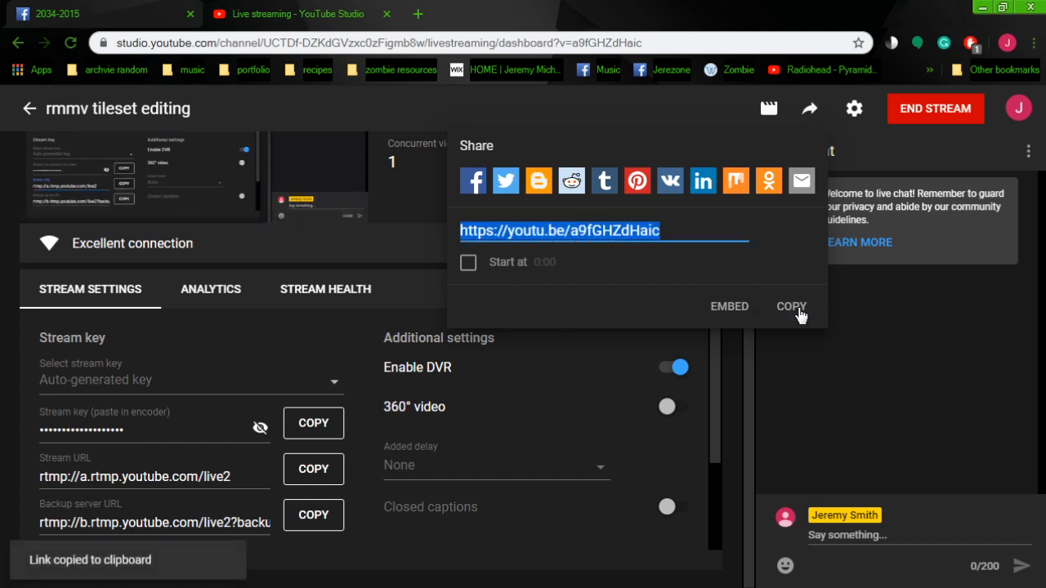
{"action": "left_click", "coordinate": [807, 109]}
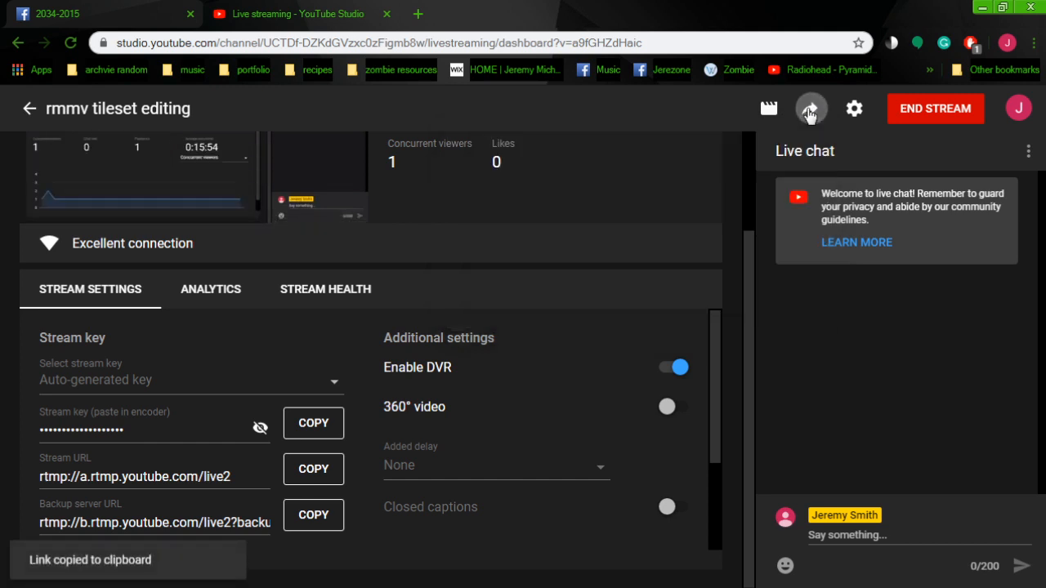
{"action": "left_click", "coordinate": [80, 10]}
{"action": "left_click", "coordinate": [117, 438]}
{"action": "right_click", "coordinate": [111, 438]}
{"action": "left_click", "coordinate": [154, 282]}
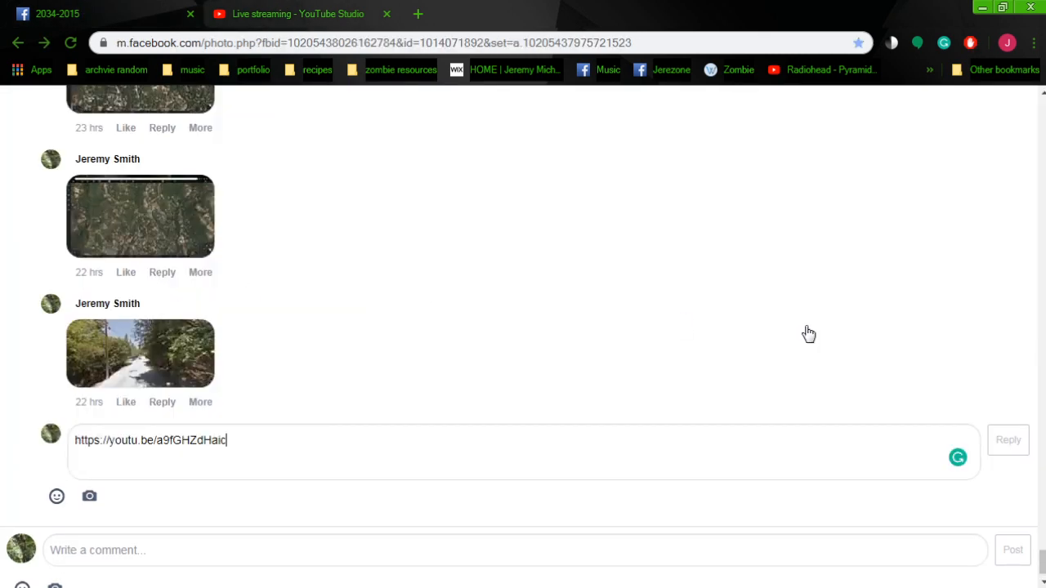
{"action": "left_click", "coordinate": [1019, 435]}
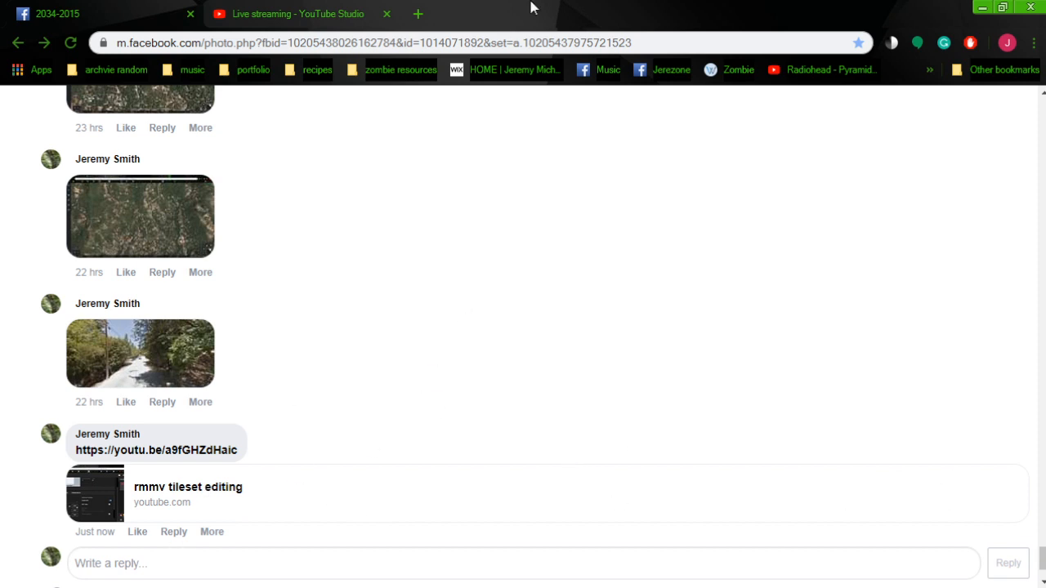
{"action": "left_click", "coordinate": [292, 7]}
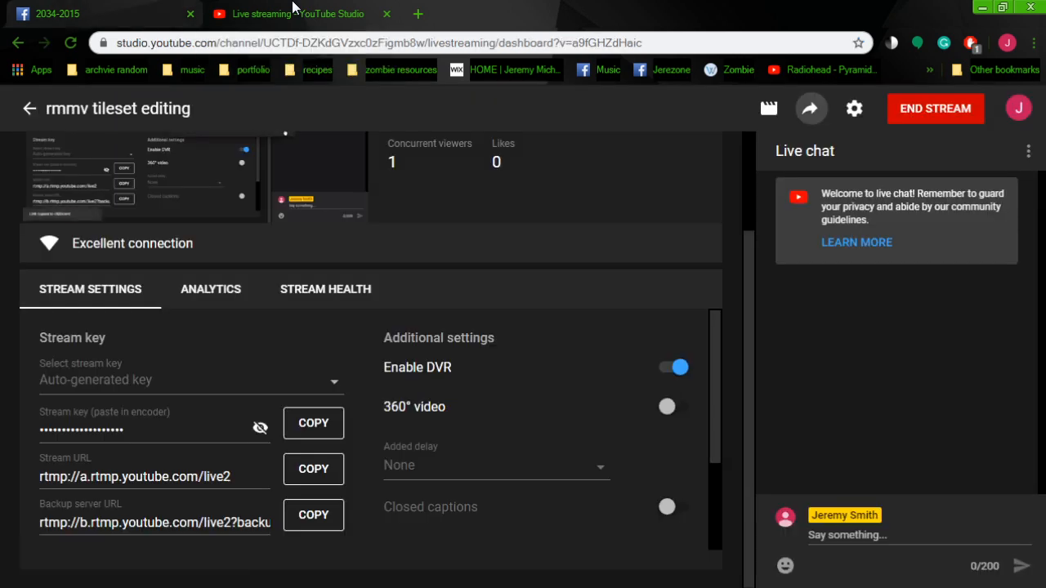
{"action": "left_click", "coordinate": [122, 9]}
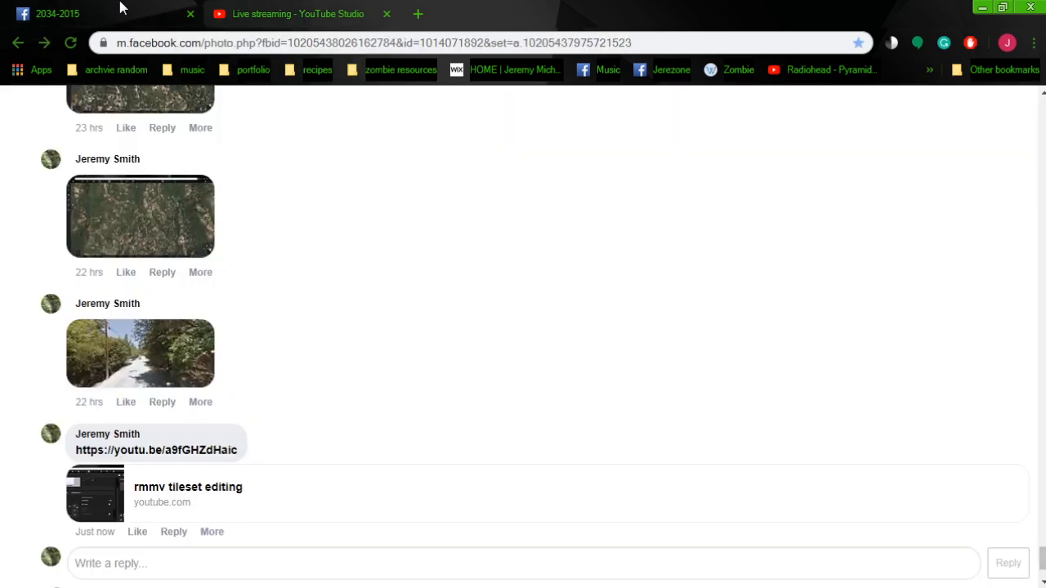
{"action": "left_click", "coordinate": [211, 532]}
{"action": "left_click", "coordinate": [173, 500]}
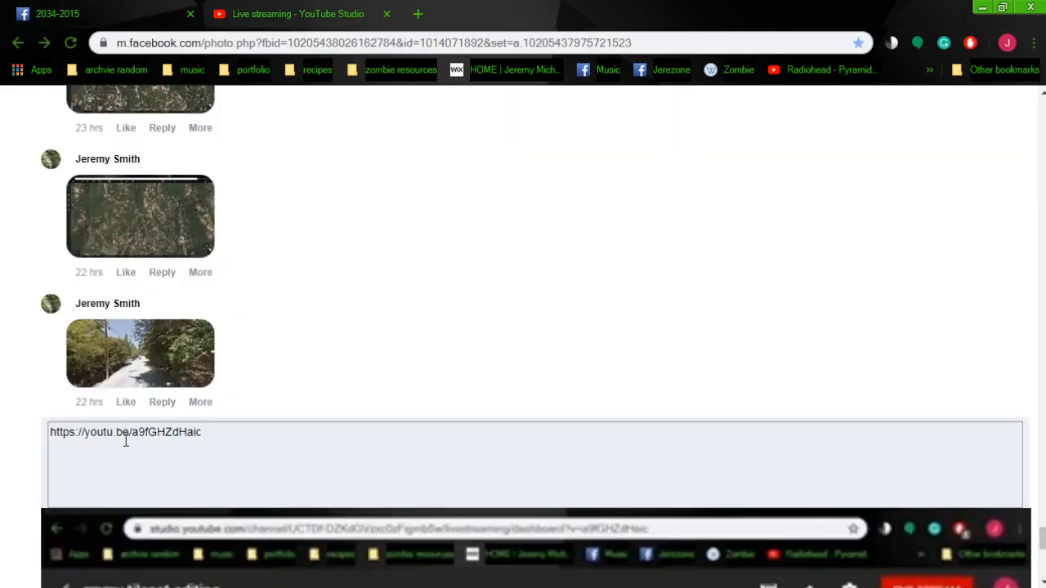
{"action": "key", "text": "Return"}
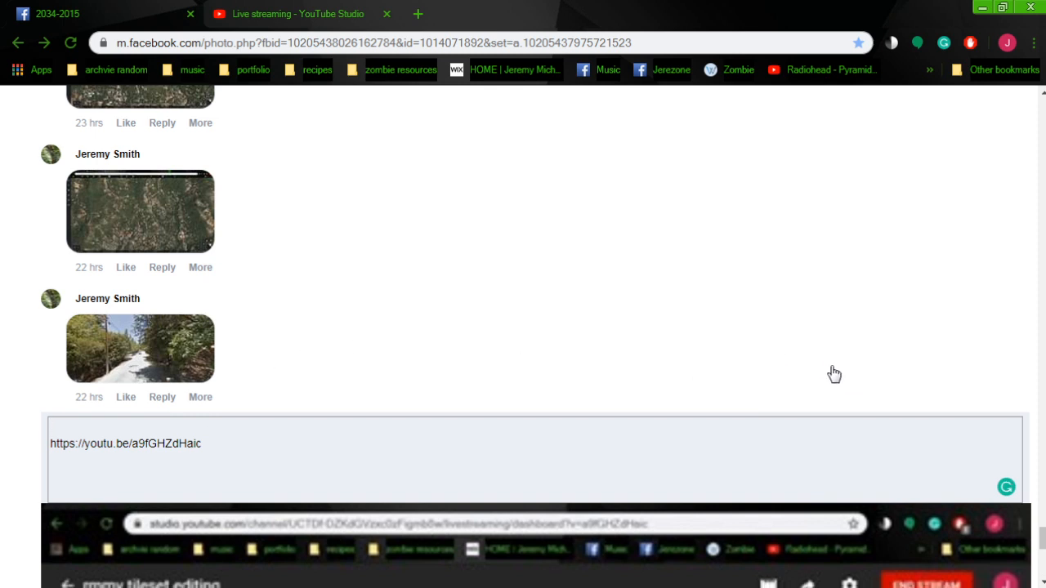
{"action": "scroll", "coordinate": [828, 374], "scroll_direction": "down", "scroll_amount": 6}
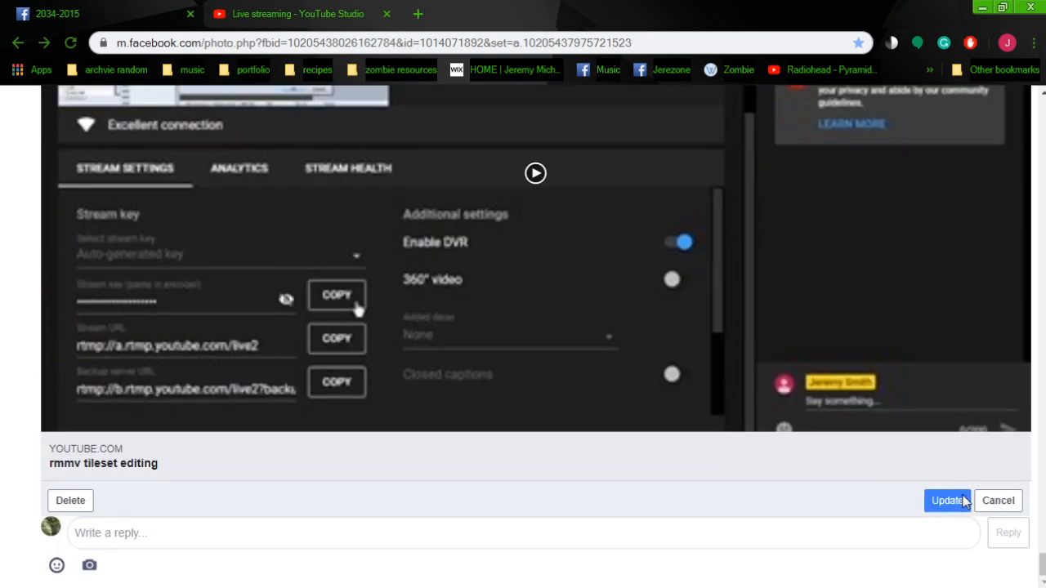
{"action": "left_click", "coordinate": [998, 502]}
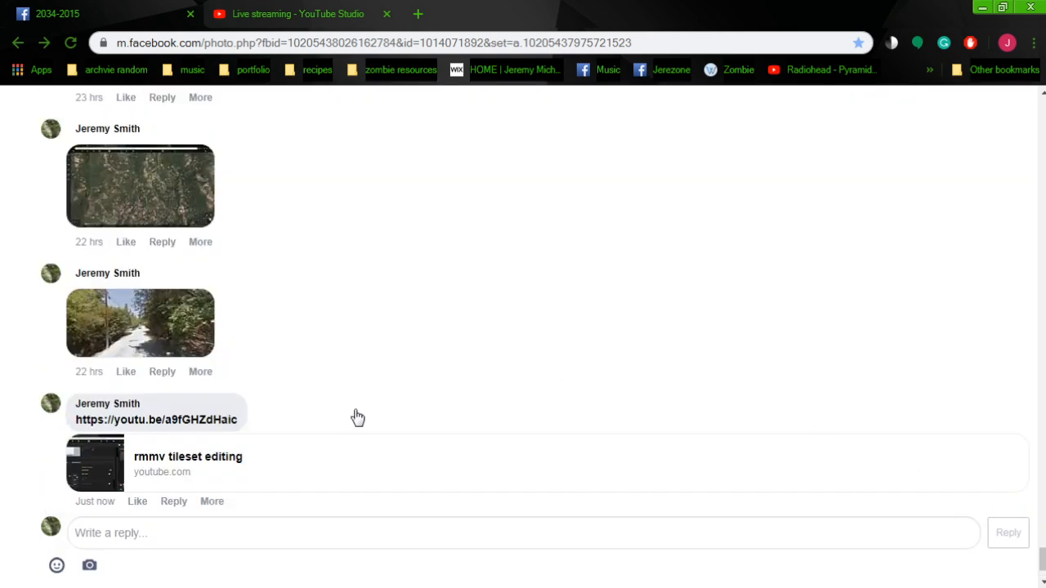
Step: Return to the YouTube Studio dashboard, unmute the live preview to check its sound, and mute it again
{"action": "left_click", "coordinate": [276, 11]}
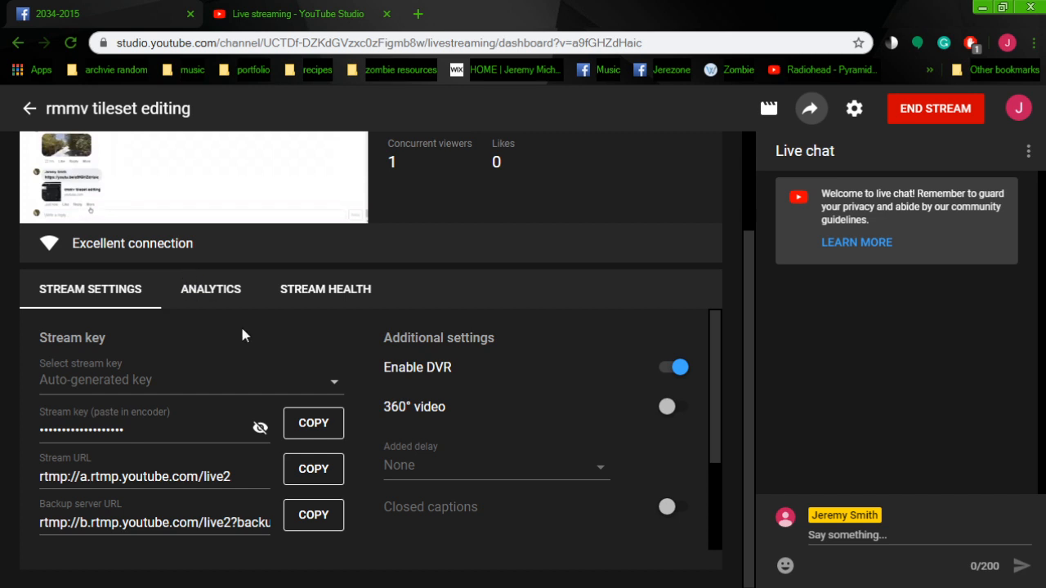
{"action": "scroll", "coordinate": [245, 331], "scroll_direction": "up", "scroll_amount": 3}
{"action": "left_click", "coordinate": [82, 335]}
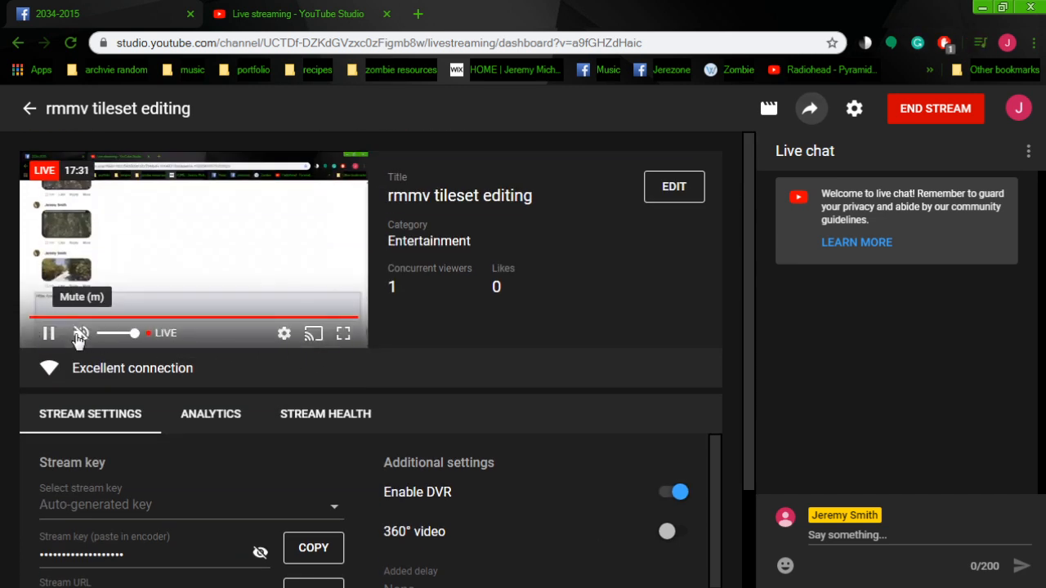
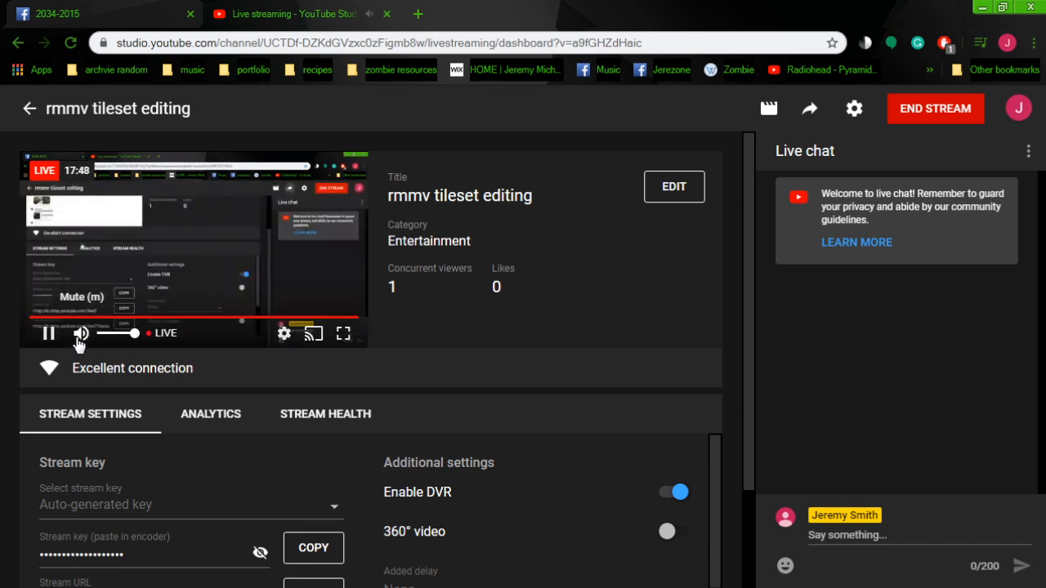
{"action": "left_click", "coordinate": [80, 334]}
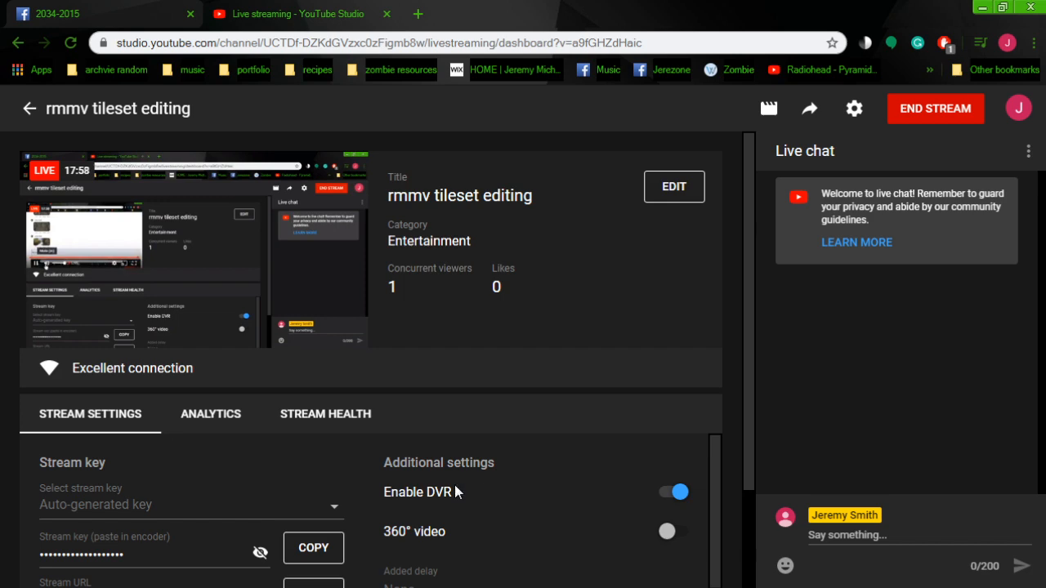
Step: Switch to RPG Maker MV, enter map editing mode and select the horizontal white road line tile from tileset B
{"action": "mouse_move", "coordinate": [316, 574]}
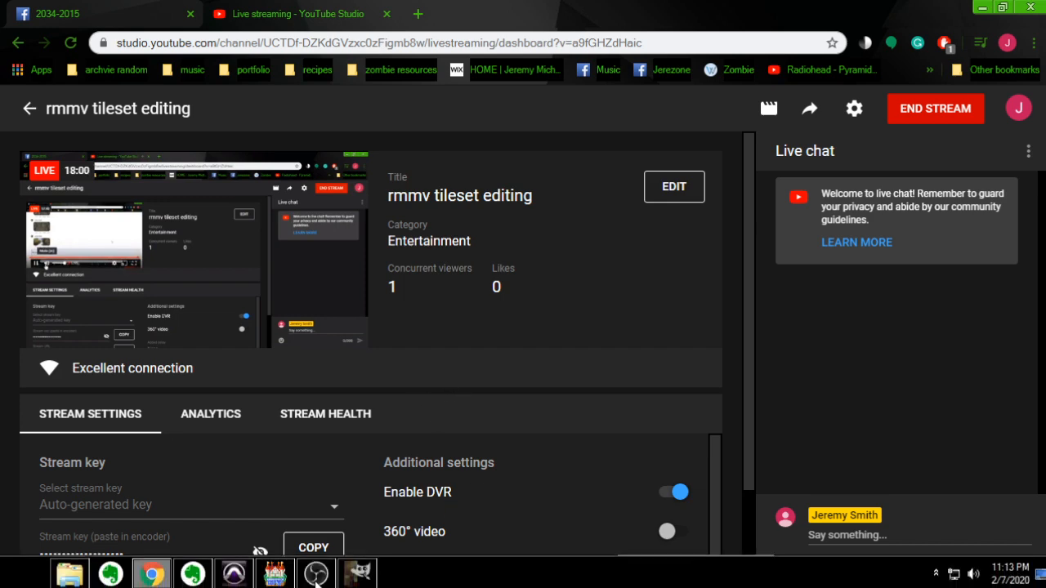
{"action": "left_click", "coordinate": [278, 575]}
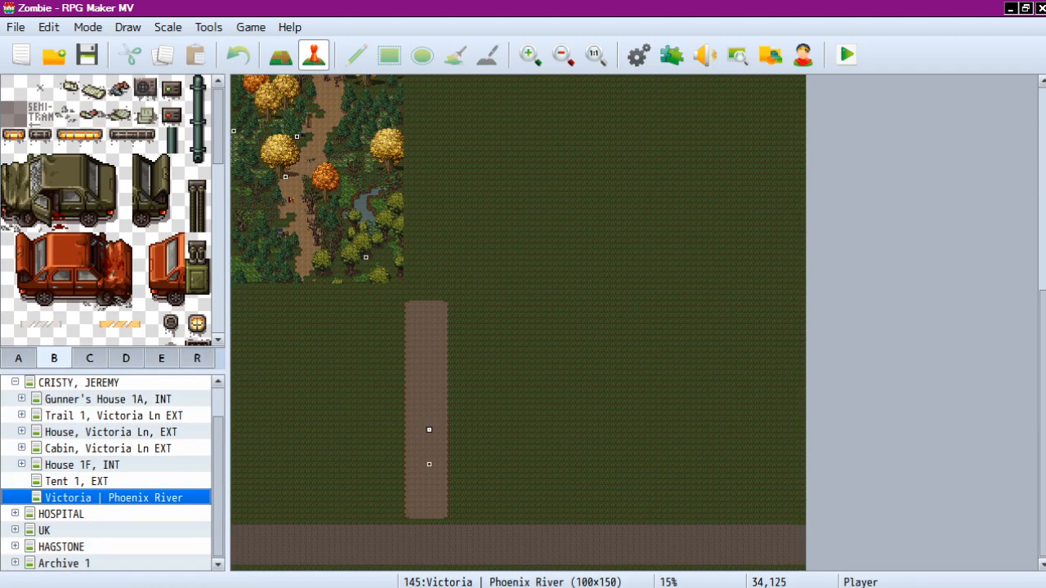
{"action": "scroll", "coordinate": [112, 209], "scroll_direction": "down", "scroll_amount": 5}
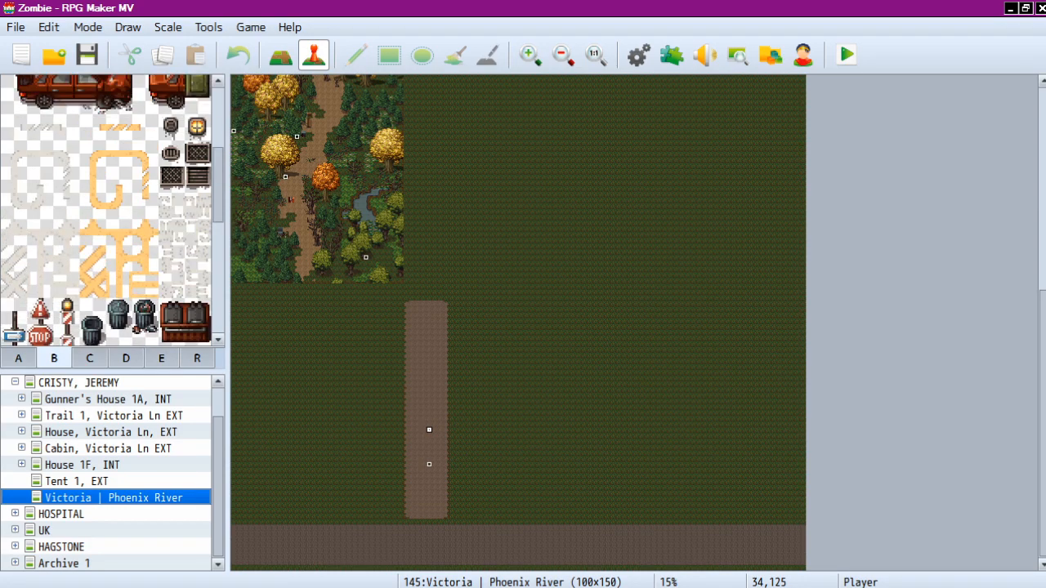
{"action": "left_click", "coordinate": [40, 154]}
{"action": "left_click", "coordinate": [280, 55]}
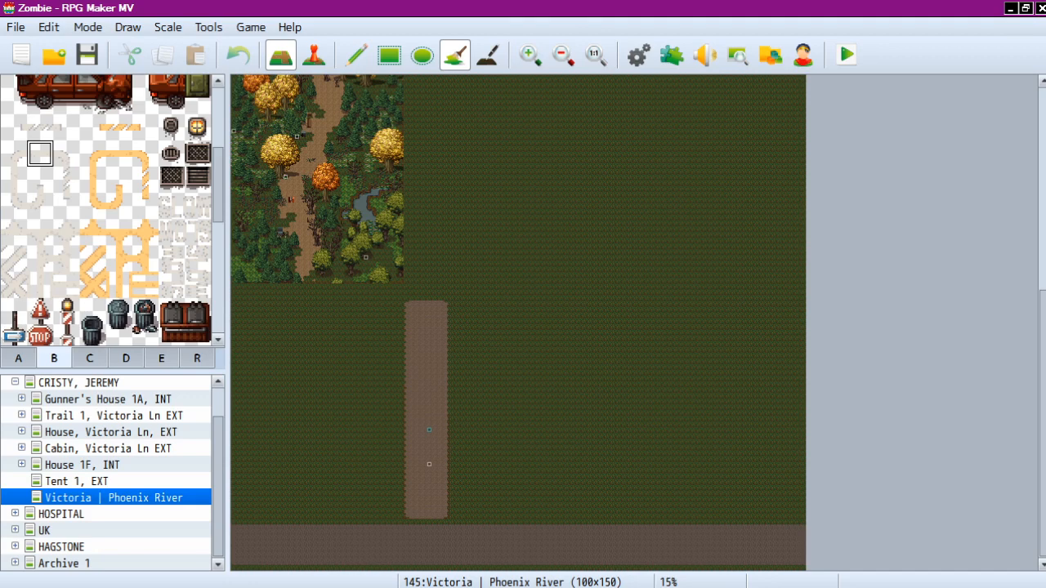
{"action": "left_click", "coordinate": [67, 284]}
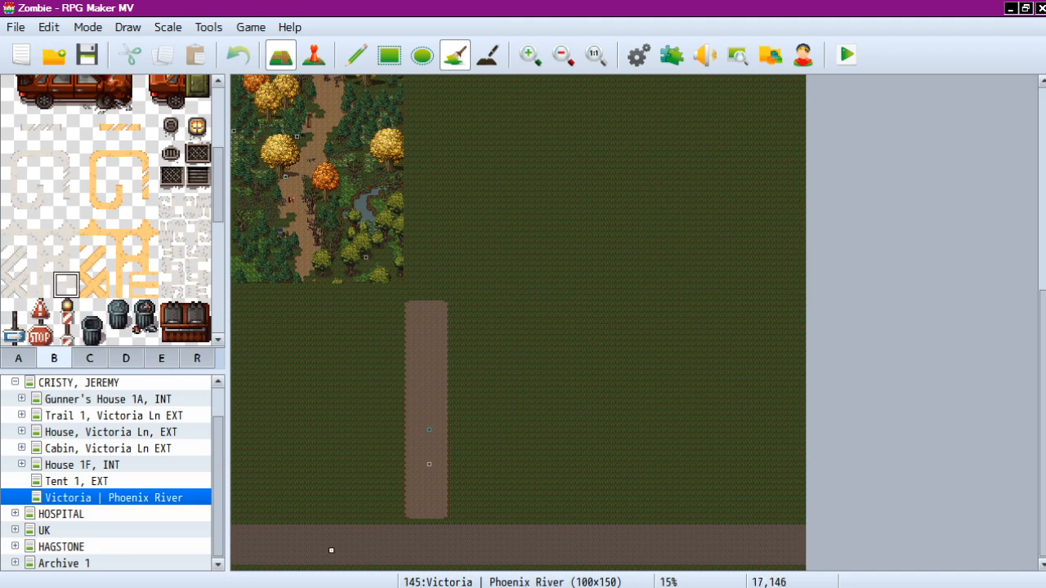
Step: Try flood-filling the horizontal road at the map's lower edge with the white line tile, and undo the fill
{"action": "left_click", "coordinate": [234, 543]}
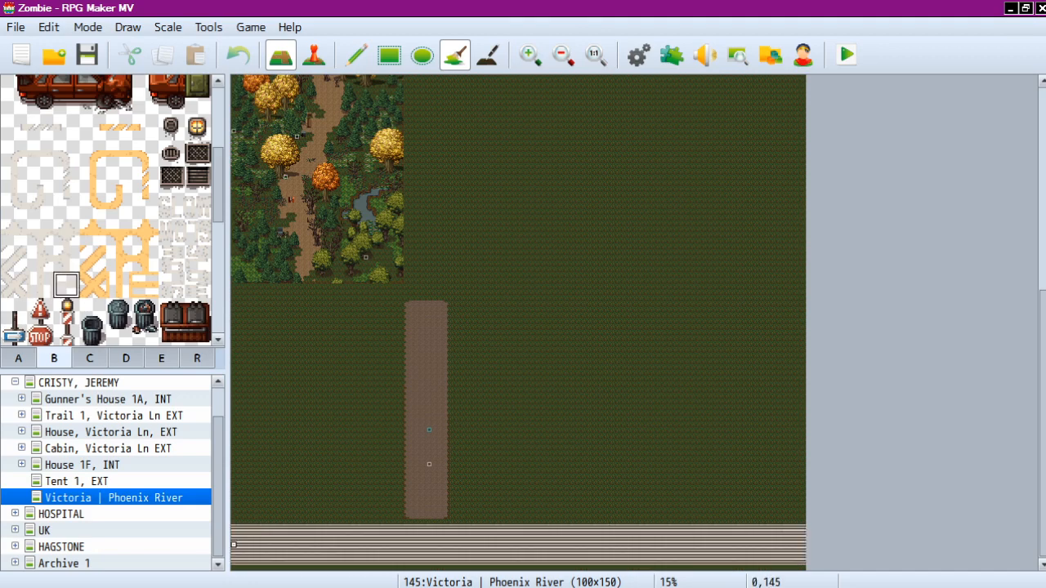
{"action": "left_click", "coordinate": [238, 55]}
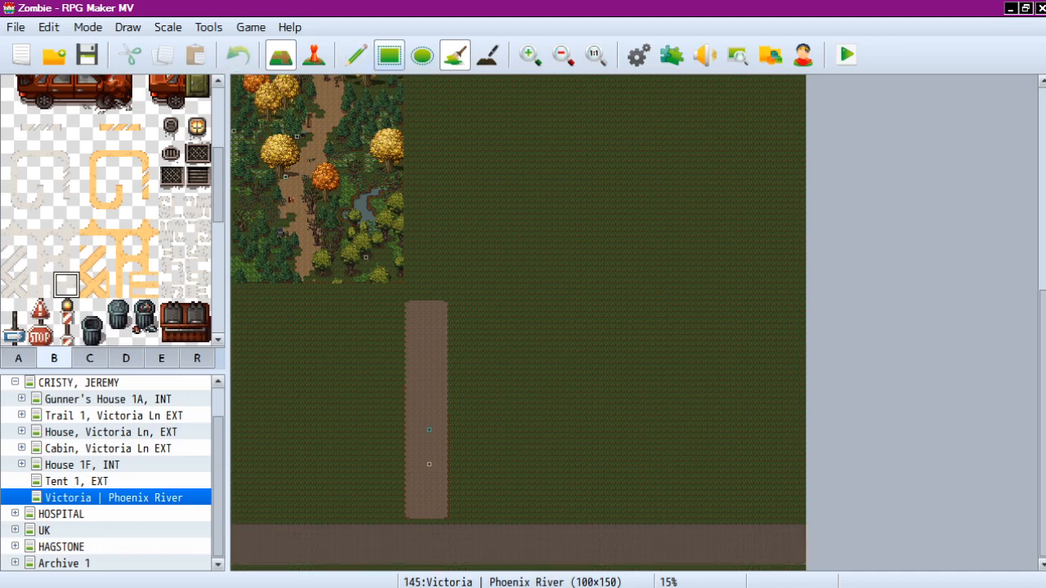
Step: Draw a one-tile-high rectangle of the white line tile along the middle of the horizontal road, across the map's full width
{"action": "left_click", "coordinate": [389, 55]}
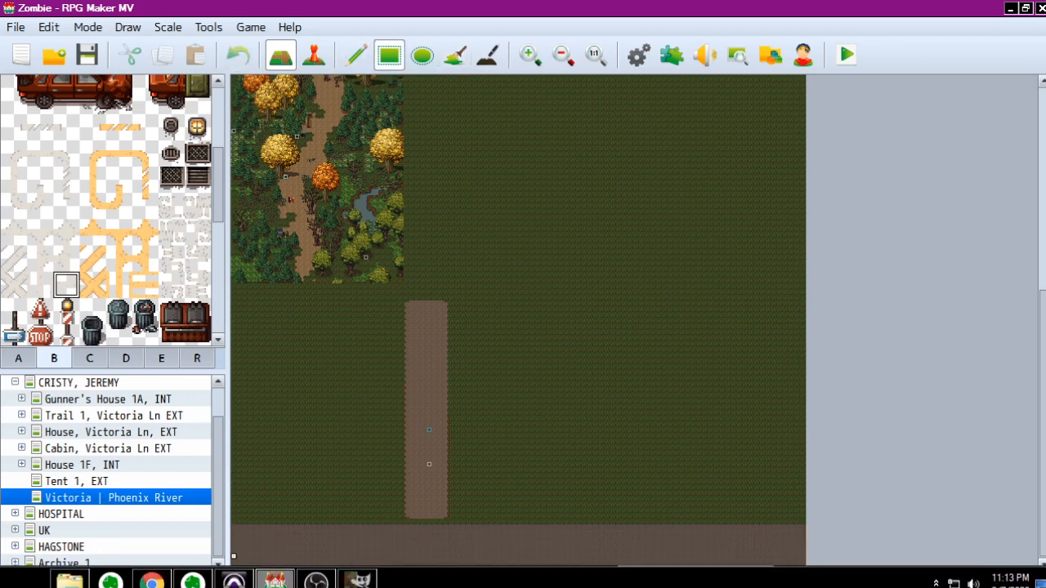
{"action": "left_click_drag", "start_coordinate": [239, 544], "coordinate": [776, 541]}
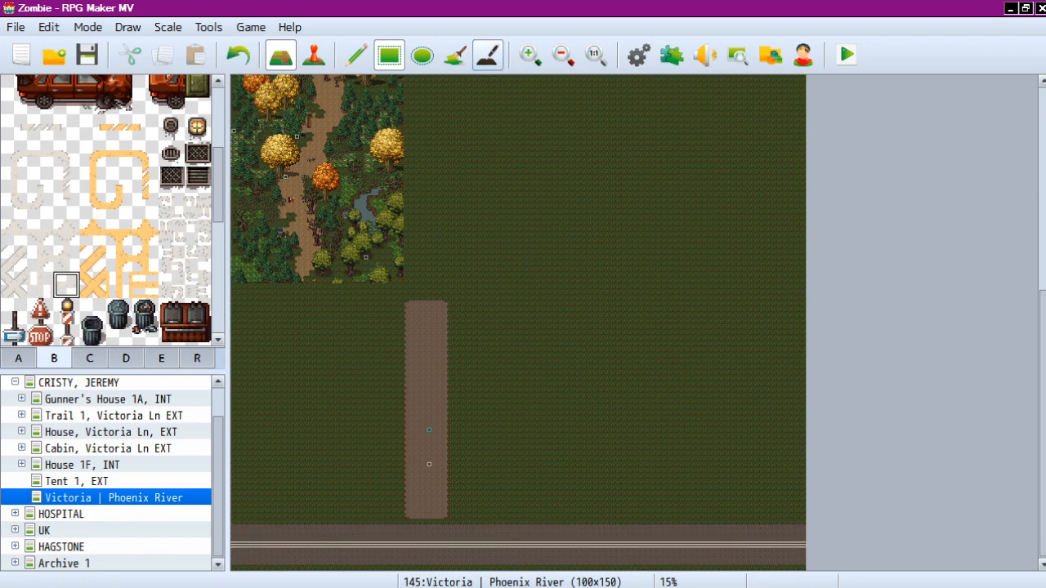
Step: Select the white road edge tile and draw edge lines along both sides of the horizontal road, across the map's full width
{"action": "left_click", "coordinate": [529, 55]}
{"action": "scroll", "coordinate": [536, 530], "scroll_direction": "down", "scroll_amount": 3}
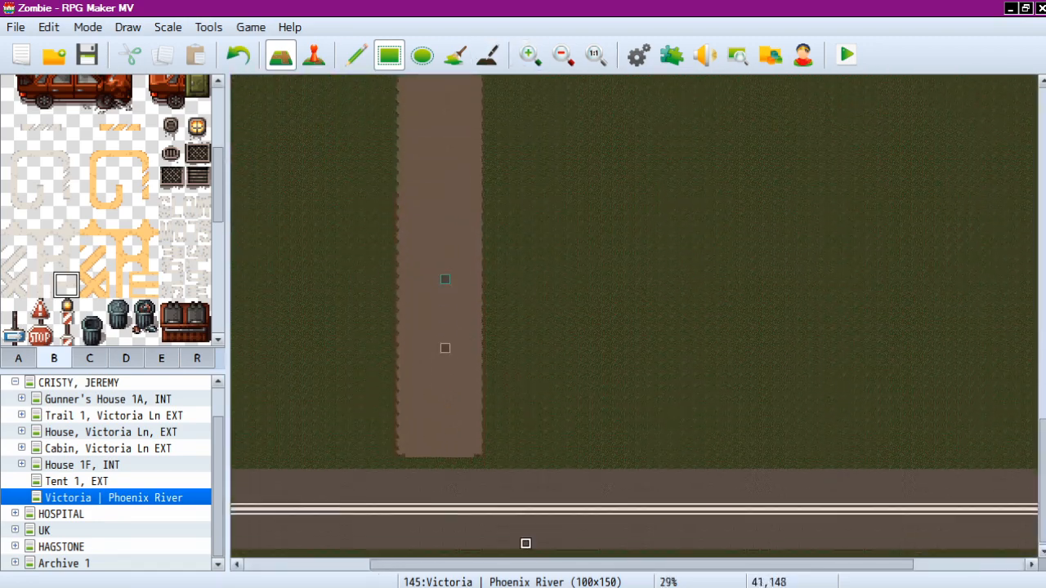
{"action": "left_click", "coordinate": [40, 153]}
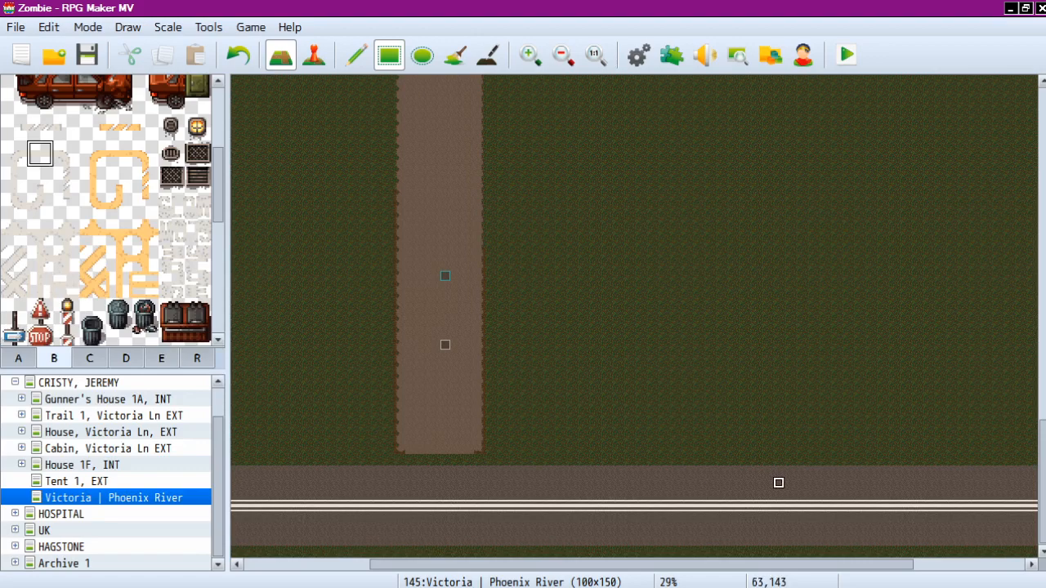
{"action": "left_click", "coordinate": [562, 55]}
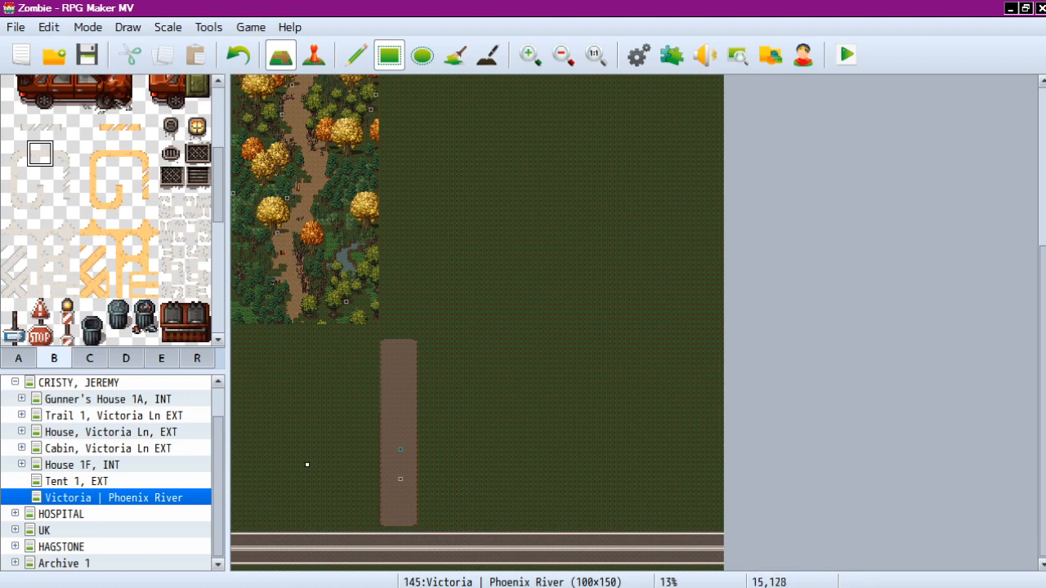
Step: Switch to the YouTube Studio live dashboard in Chrome and check the streaming status and audio mixer in OBS
{"action": "left_click", "coordinate": [275, 575]}
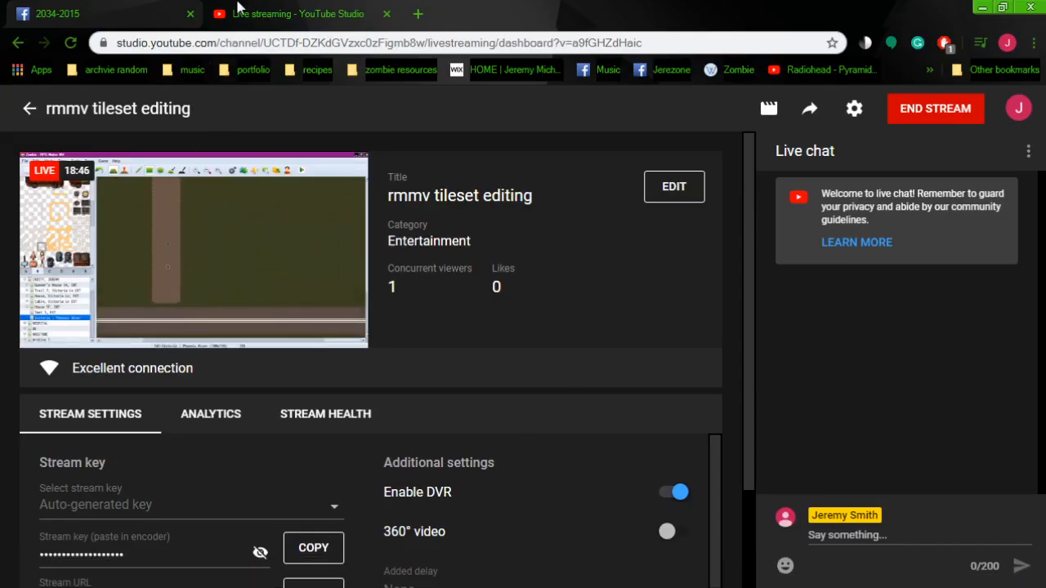
{"action": "mouse_move", "coordinate": [360, 578]}
{"action": "left_click", "coordinate": [316, 574]}
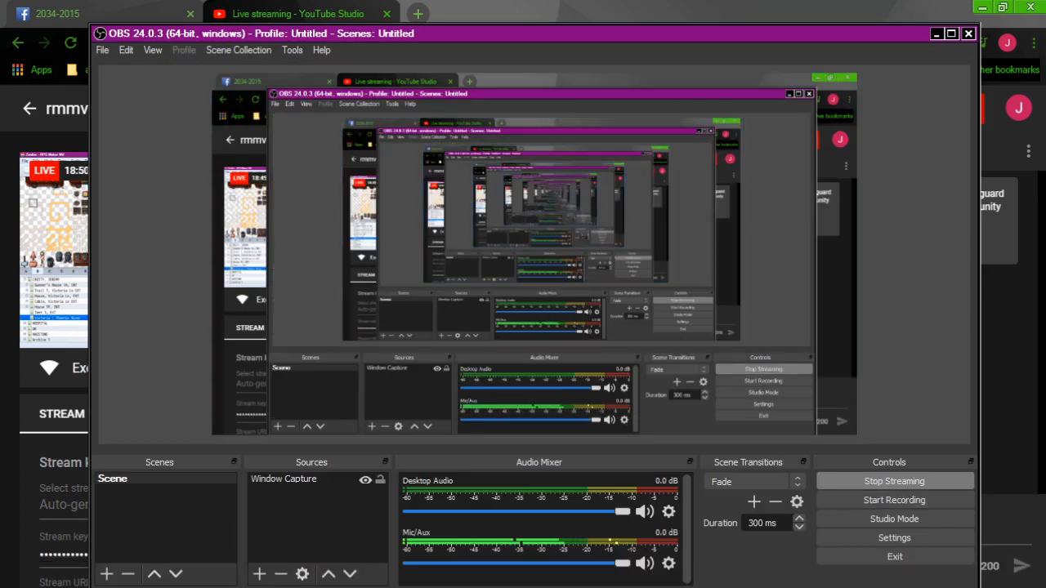
{"action": "left_click", "coordinate": [546, 6]}
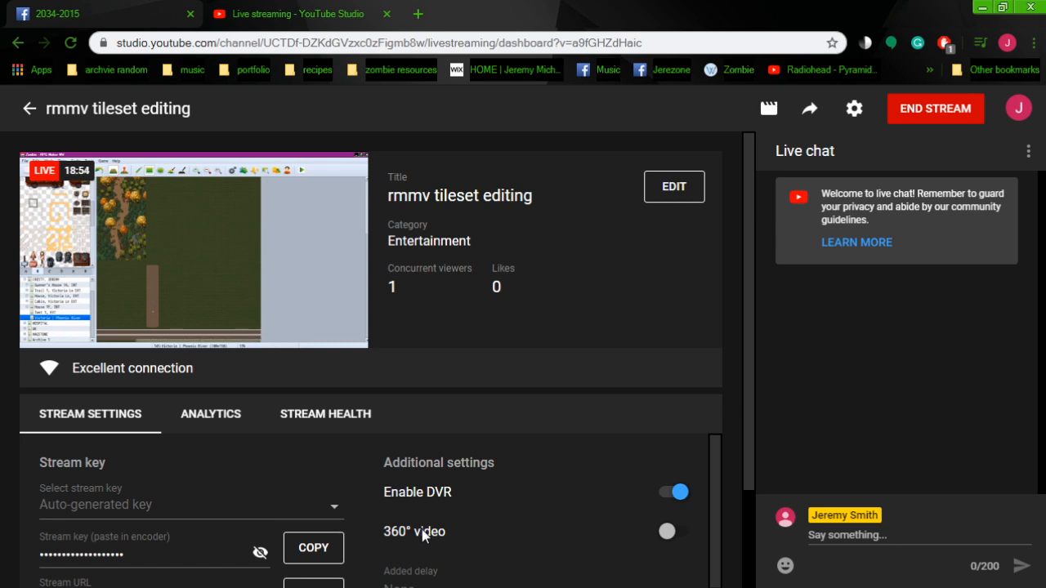
{"action": "mouse_move", "coordinate": [420, 587]}
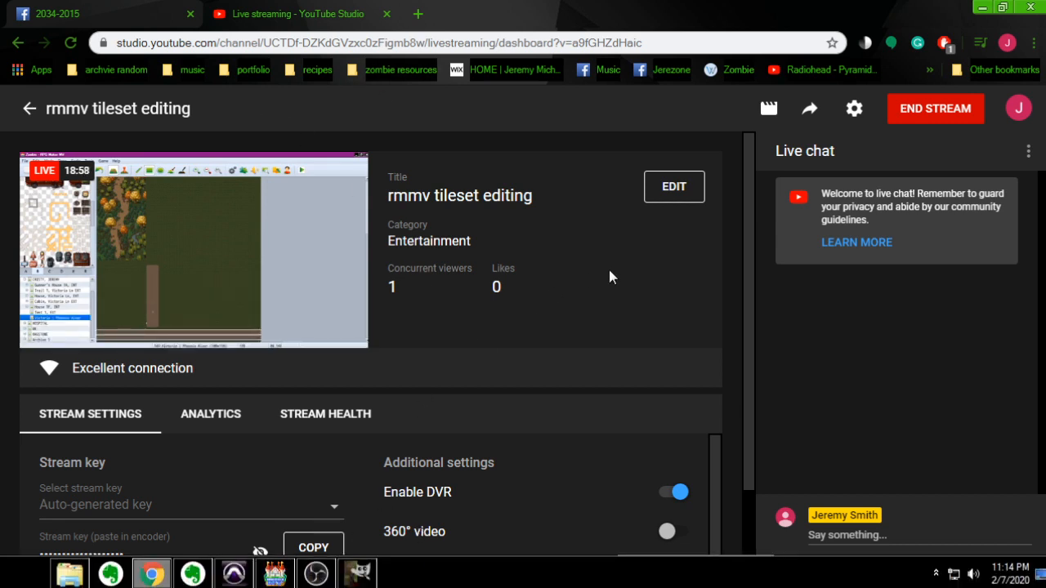
Step: Examine the stream's analytics, including the concurrent viewers graph and its metric choices, and return to the stream settings
{"action": "left_click", "coordinate": [196, 418]}
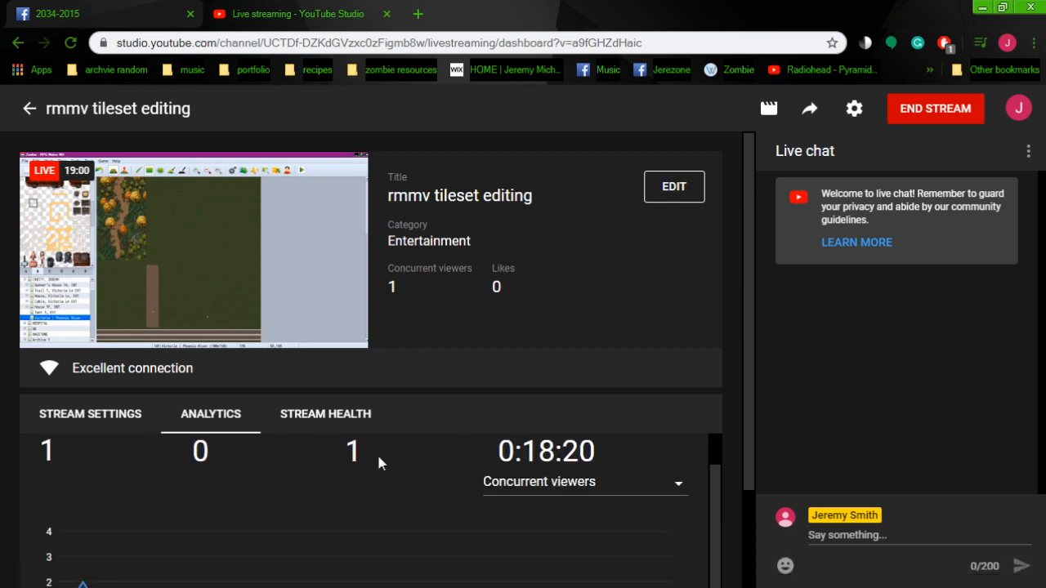
{"action": "scroll", "coordinate": [645, 363], "scroll_direction": "down", "scroll_amount": 2}
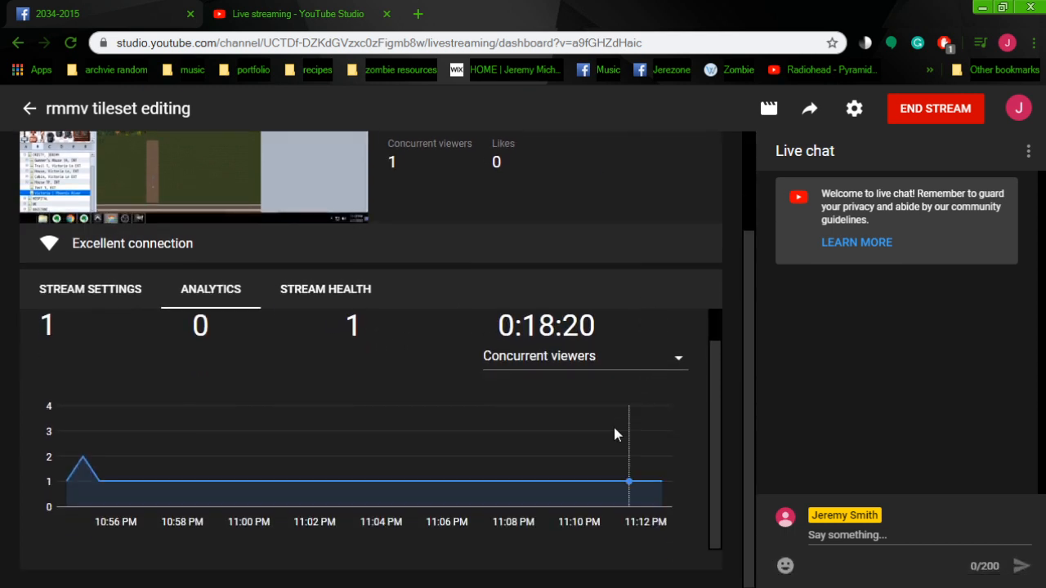
{"action": "left_click", "coordinate": [670, 392]}
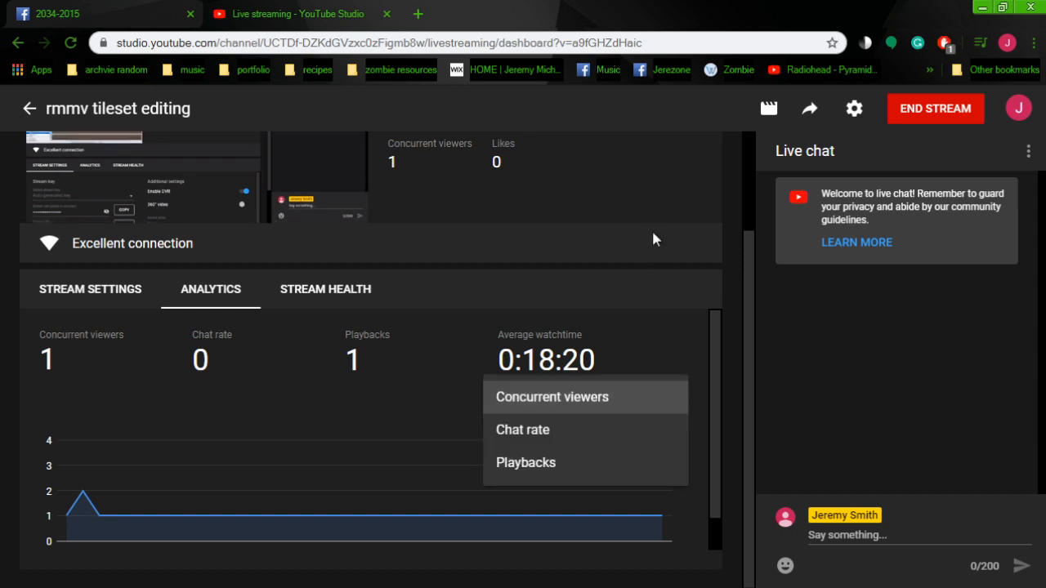
{"action": "left_click", "coordinate": [652, 208]}
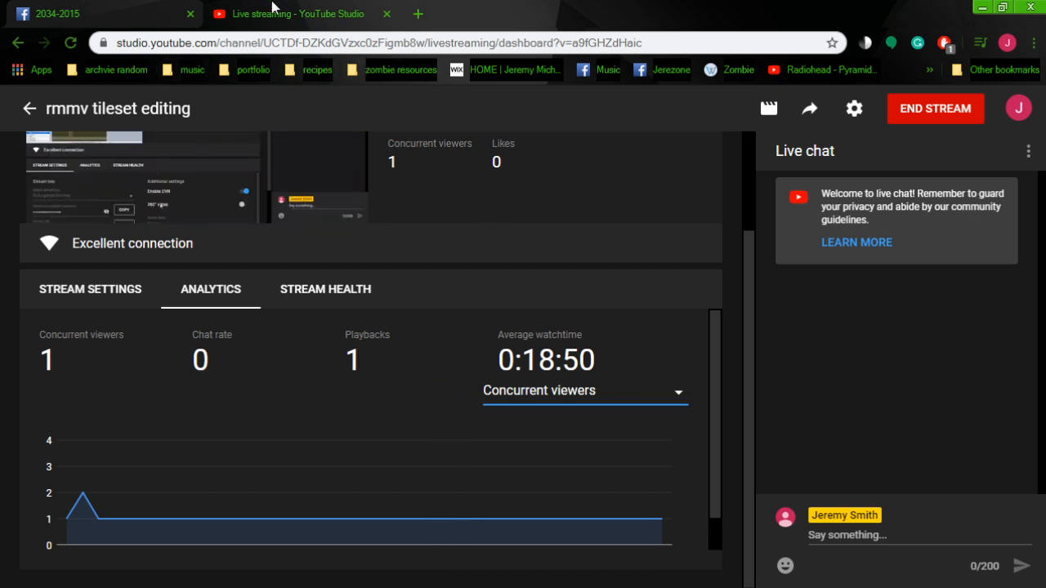
{"action": "left_click", "coordinate": [82, 296]}
{"action": "scroll", "coordinate": [486, 347], "scroll_direction": "up", "scroll_amount": 3}
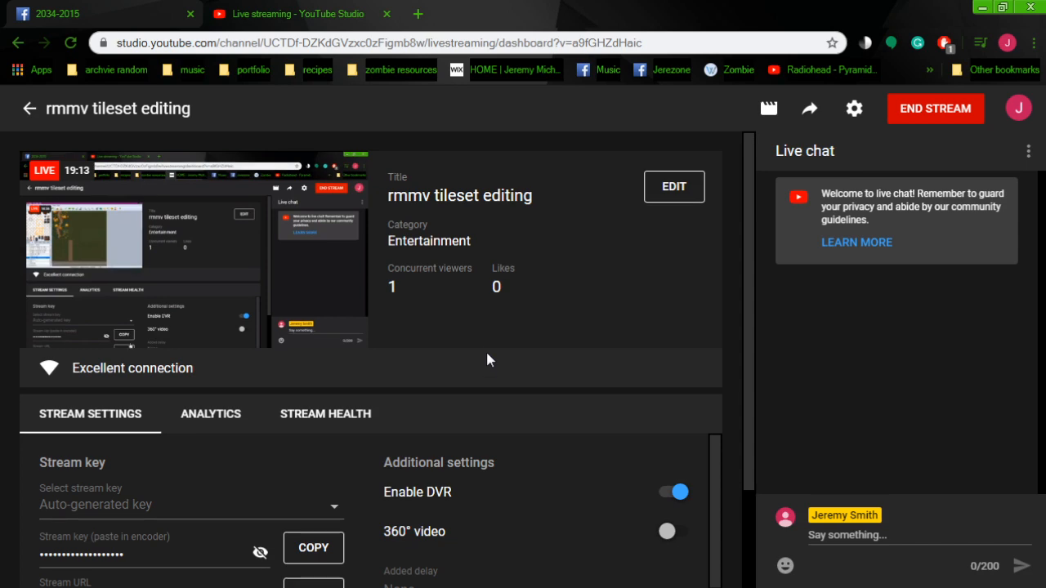
Step: Switch back to RPG Maker MV and set the tileset of the Victoria | Phoenix River map to 0044 Victoria 1
{"action": "left_click", "coordinate": [315, 573]}
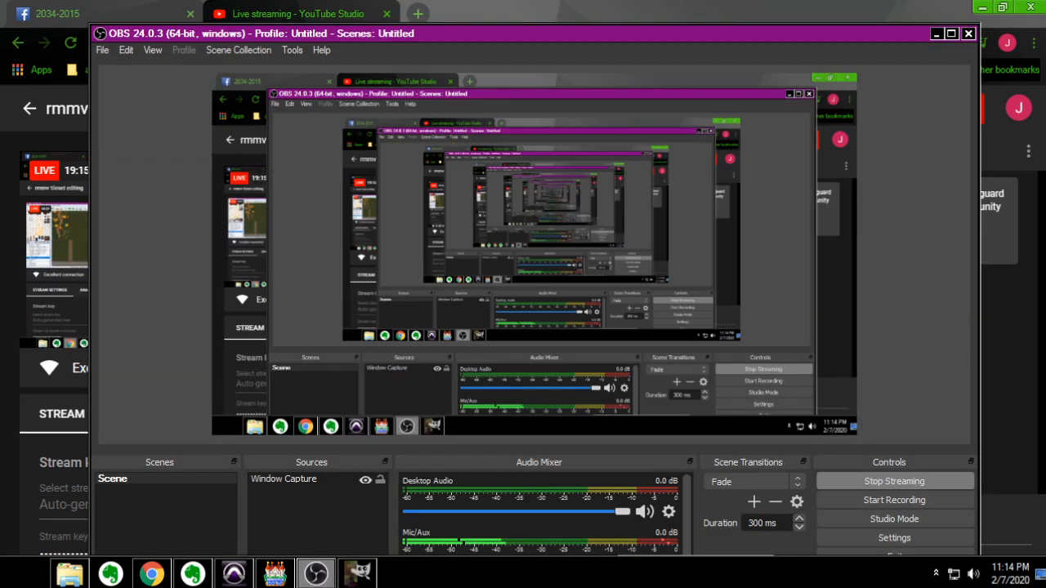
{"action": "left_click", "coordinate": [274, 574]}
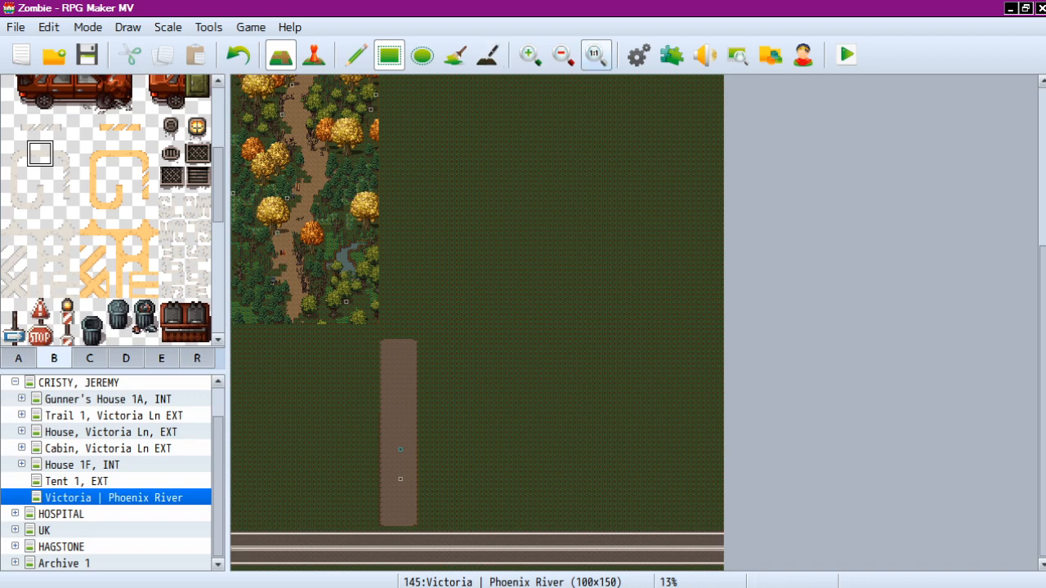
{"action": "right_click", "coordinate": [158, 496]}
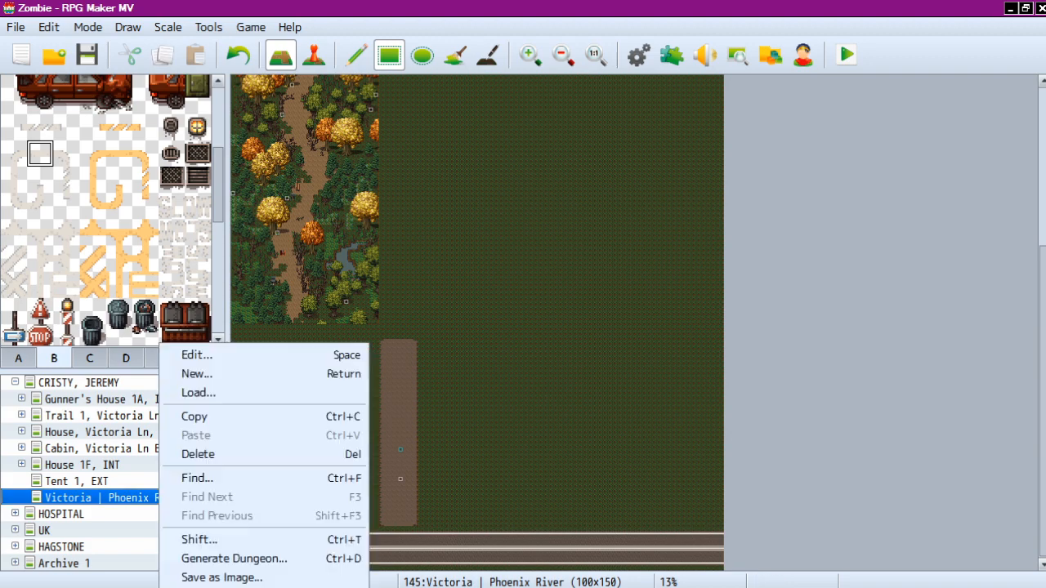
{"action": "left_click", "coordinate": [187, 356]}
{"action": "left_click", "coordinate": [274, 152]}
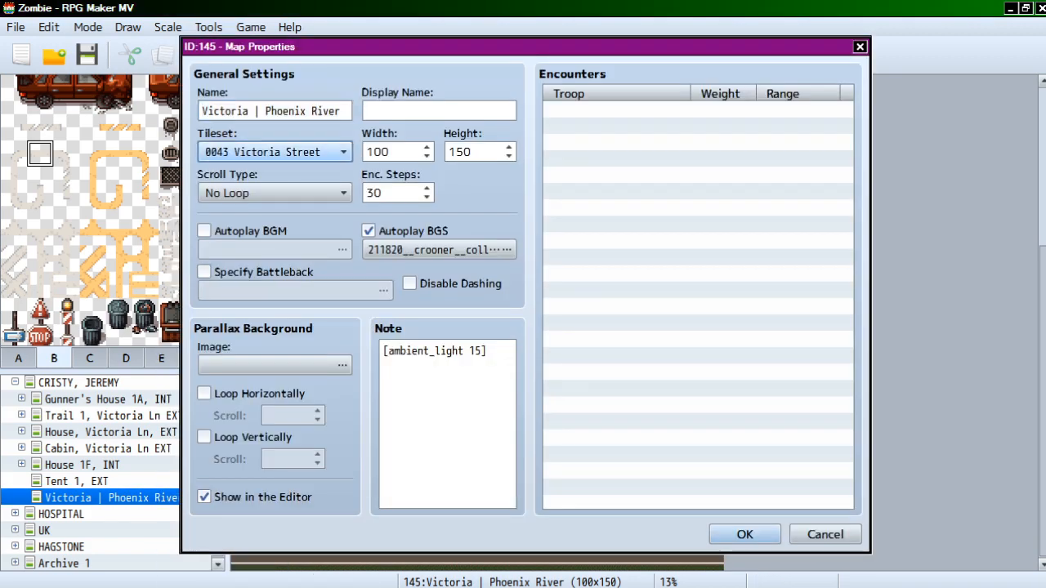
{"action": "left_click", "coordinate": [260, 467]}
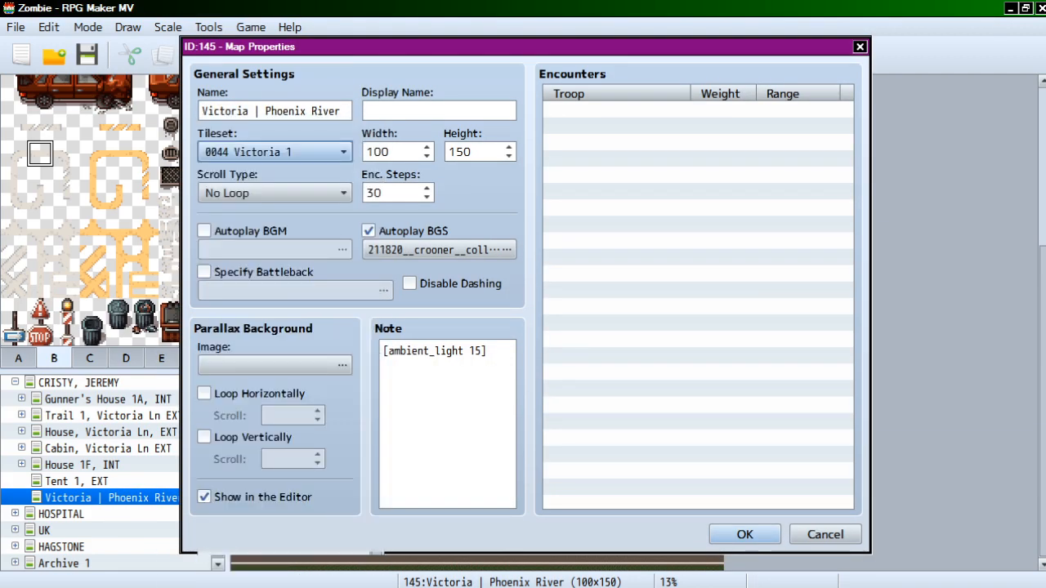
{"action": "left_click", "coordinate": [743, 535]}
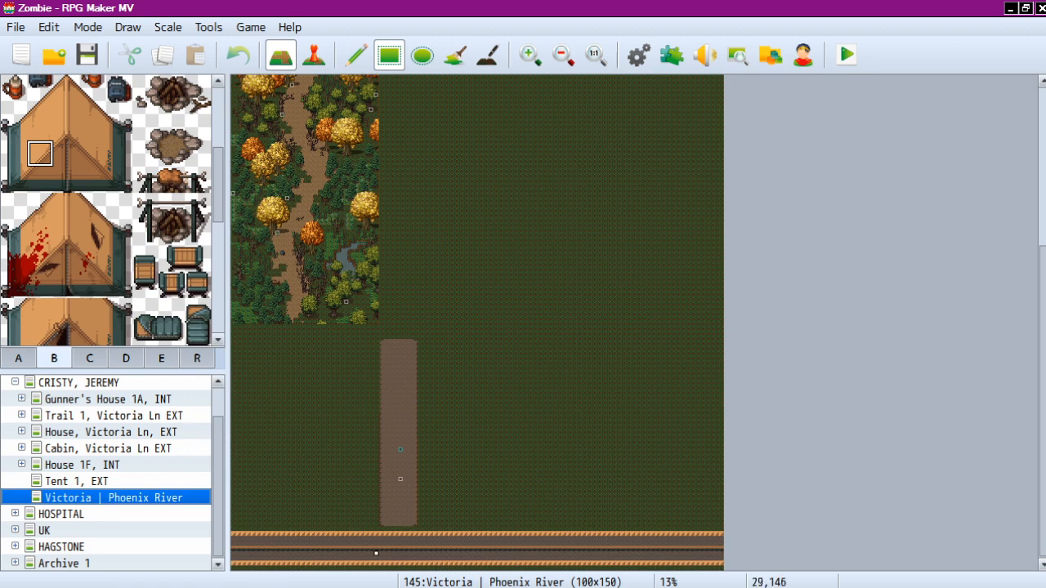
Step: Save the changes to the game, launch a playtest and start a new game
{"action": "left_click", "coordinate": [846, 55]}
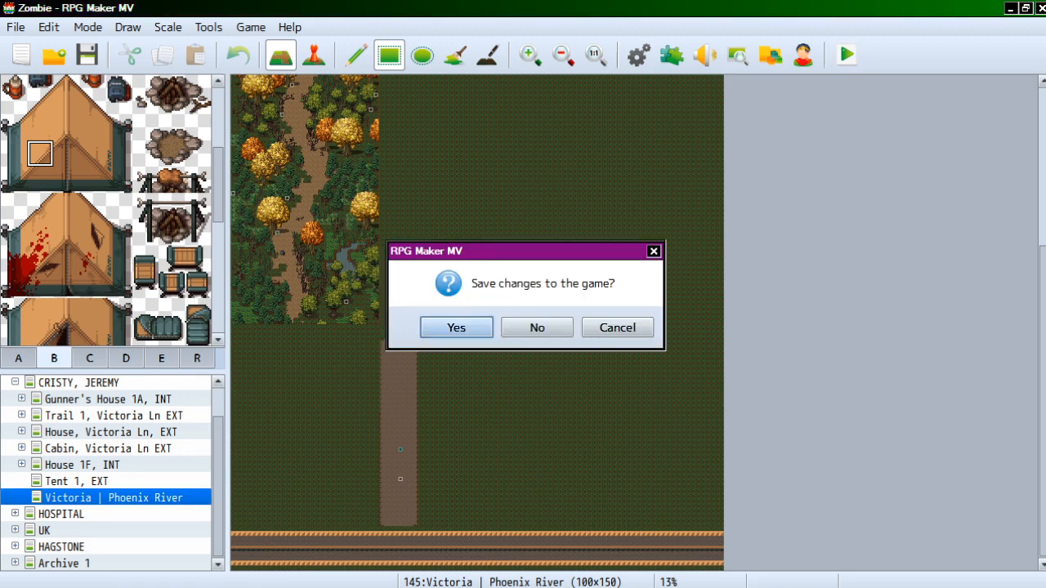
{"action": "key", "text": "Return"}
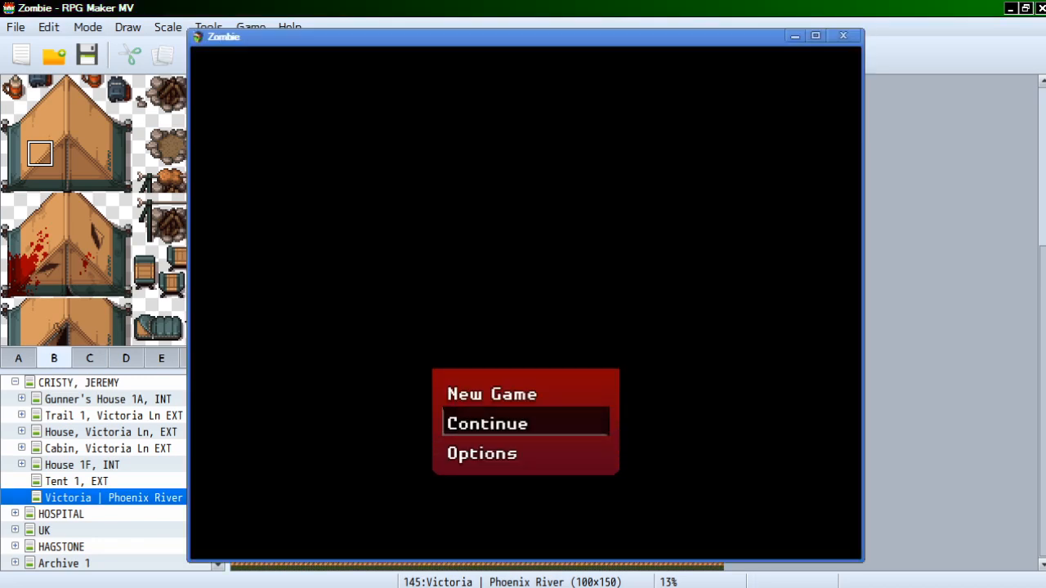
{"action": "key", "text": "Up"}
{"action": "key", "text": "Return"}
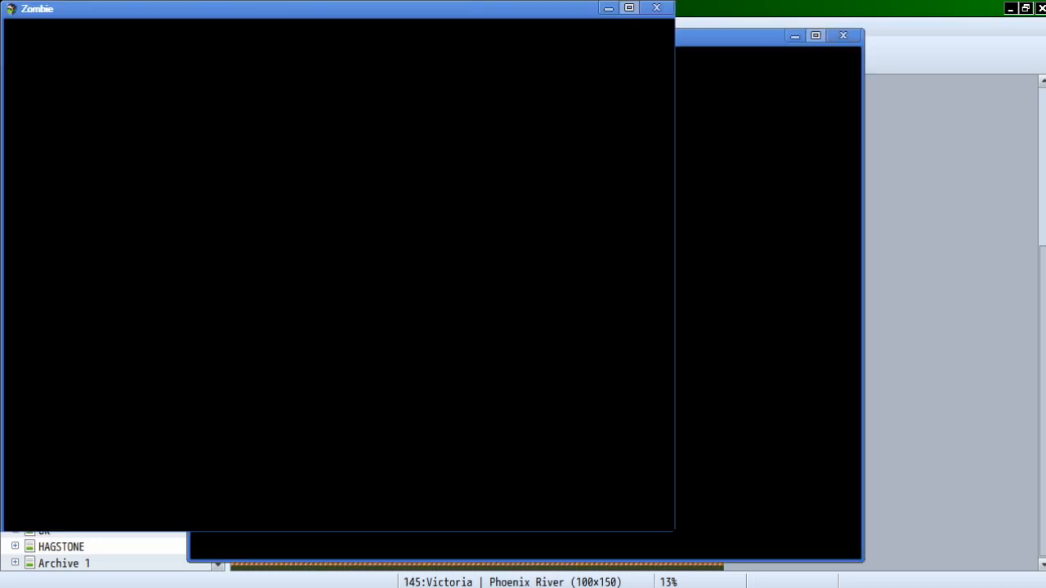
Step: Walk the character down to the horizontal road, along its edge and back up the dirt road to examine the tiles in game
{"action": "key", "text": "shift+Down"}
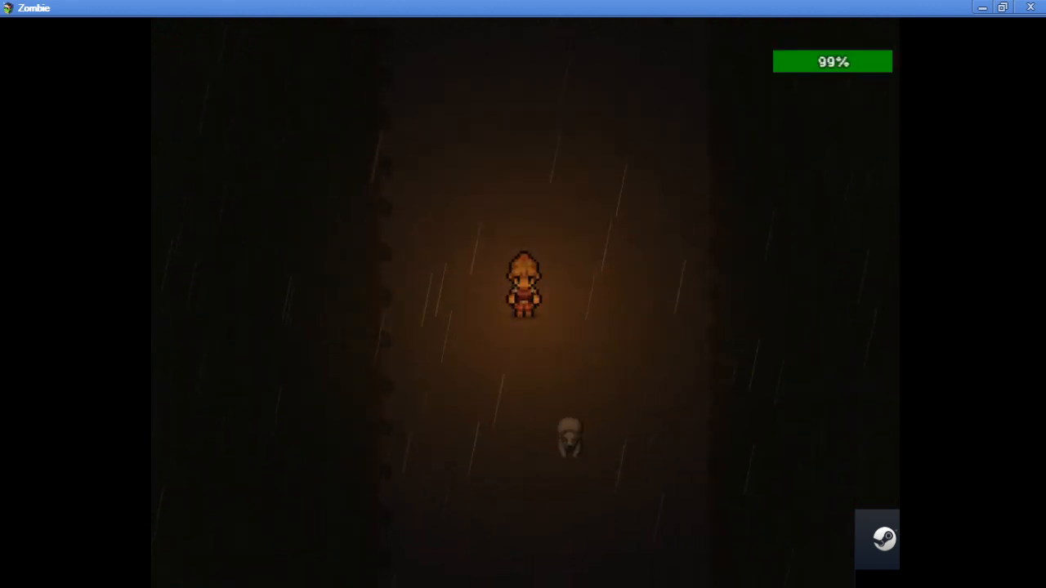
{"action": "key", "text": "shift+Down"}
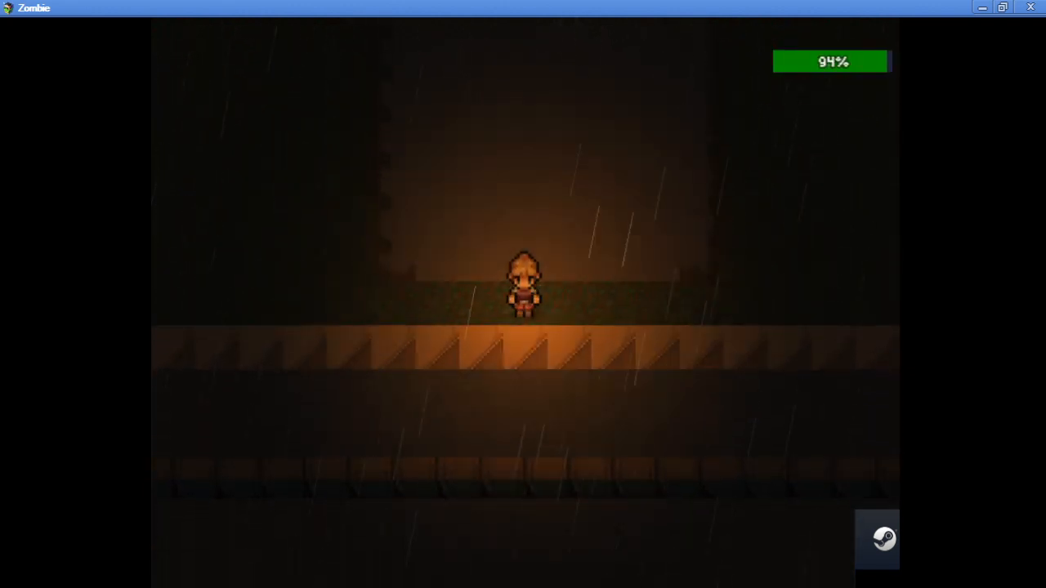
{"action": "key", "text": "shift+Left"}
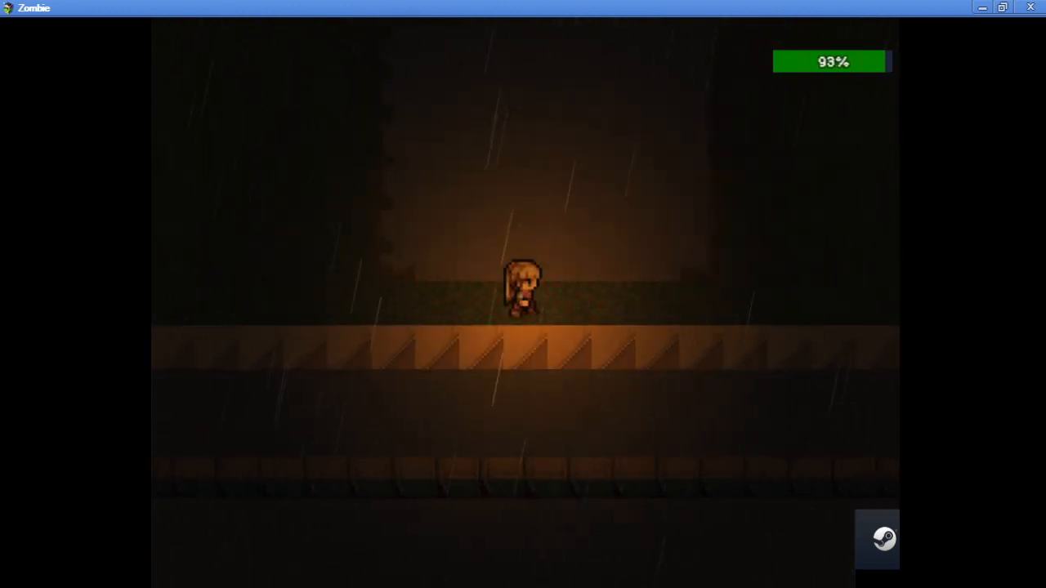
{"action": "key", "text": "shift+Right"}
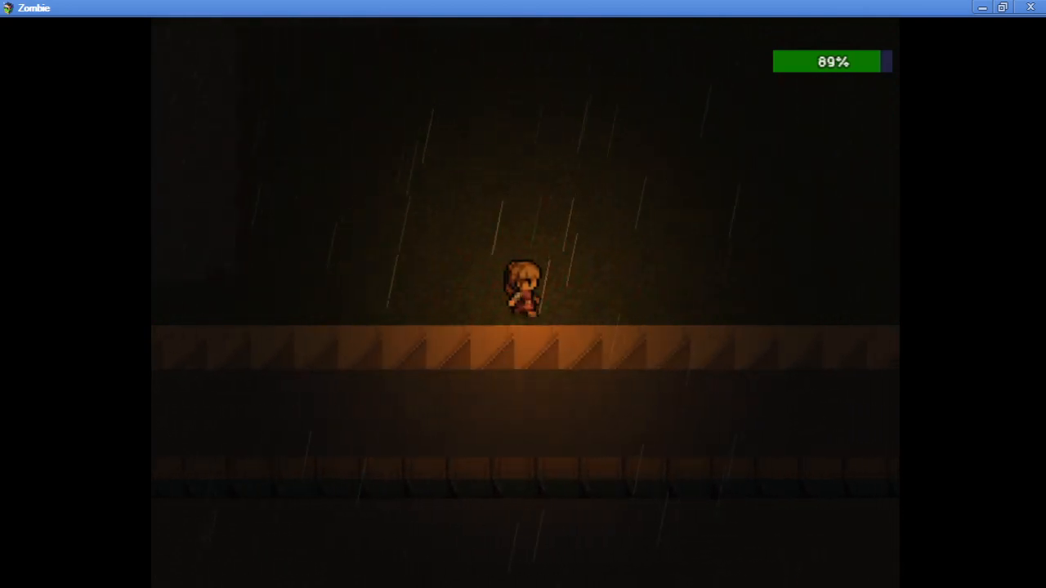
{"action": "key", "text": "shift+Left"}
{"action": "key", "text": "Down"}
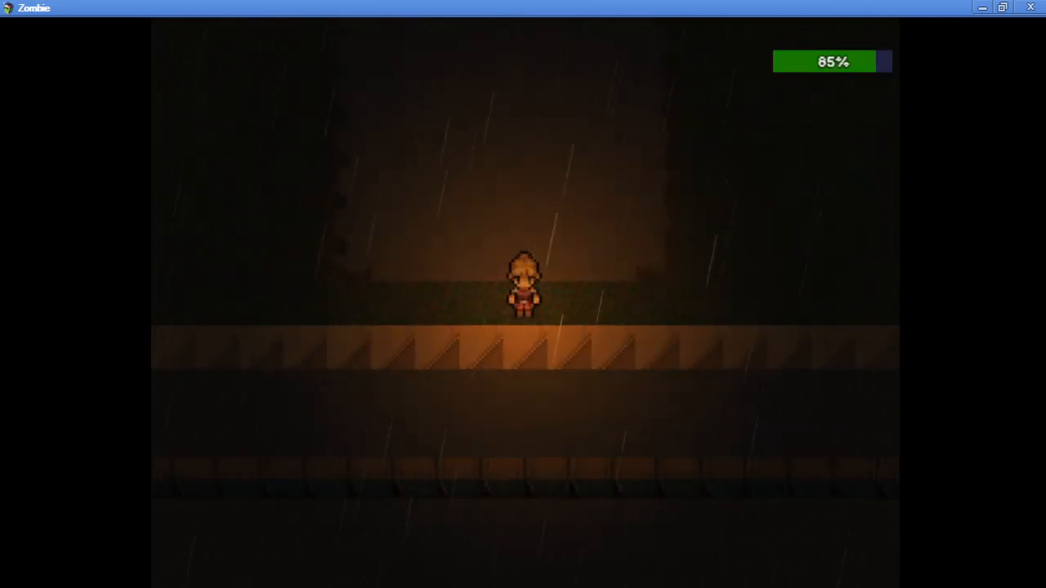
{"action": "key", "text": "shift+Up"}
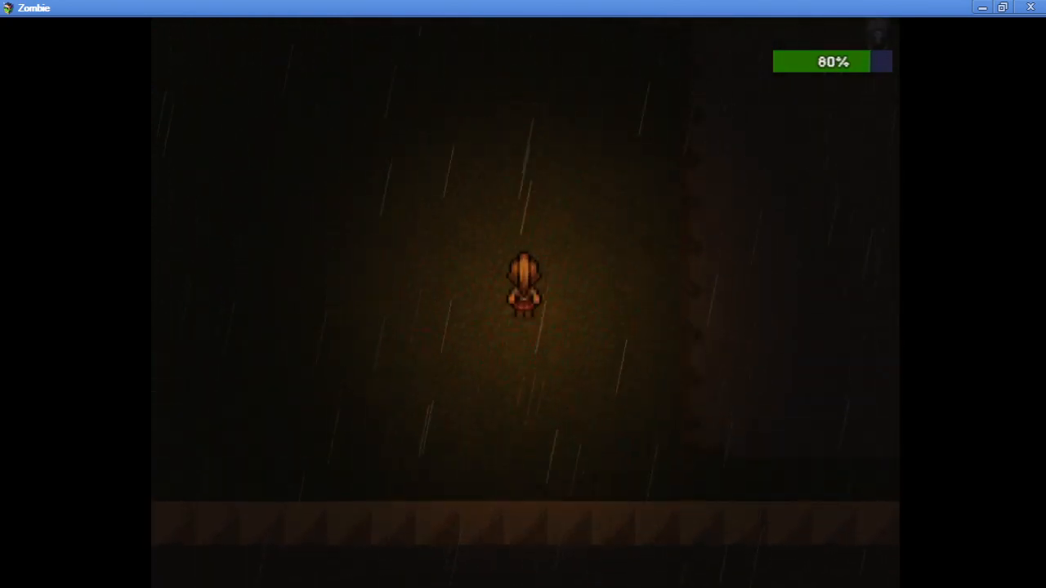
{"action": "key", "text": "shift+Right"}
{"action": "key", "text": "shift+Down"}
{"action": "key", "text": "shift+Right"}
{"action": "key", "text": "shift+Right"}
{"action": "key", "text": "shift+Down"}
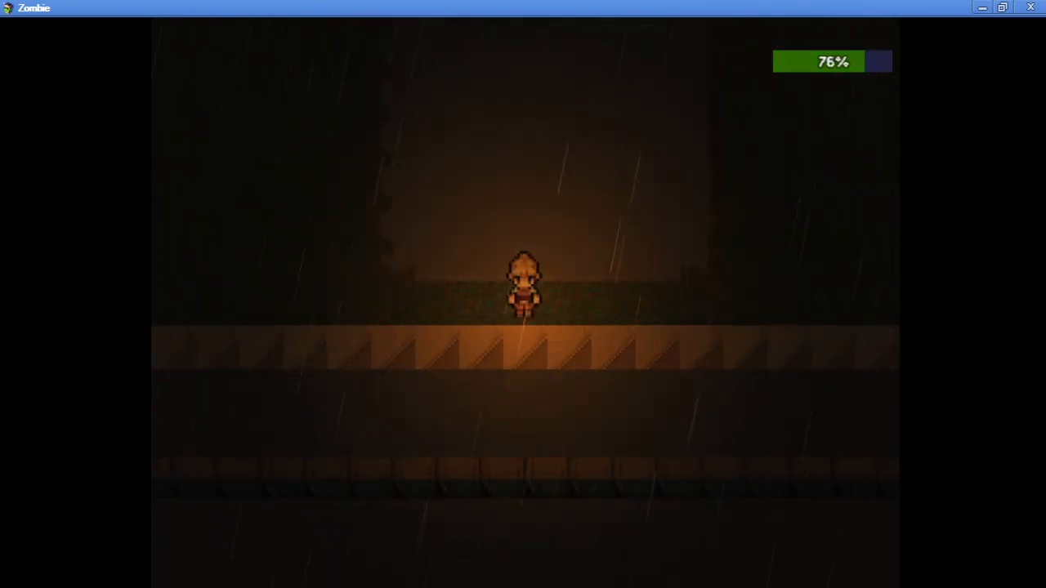
{"action": "key", "text": "shift+Right"}
{"action": "key", "text": "shift+Up"}
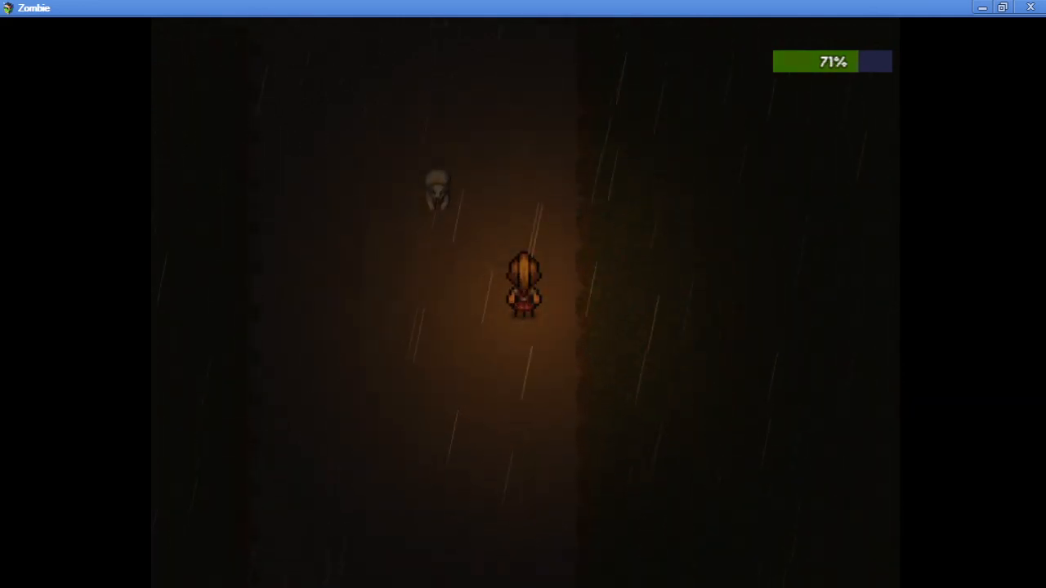
{"action": "key", "text": "shift+Left"}
{"action": "key", "text": "shift+Down"}
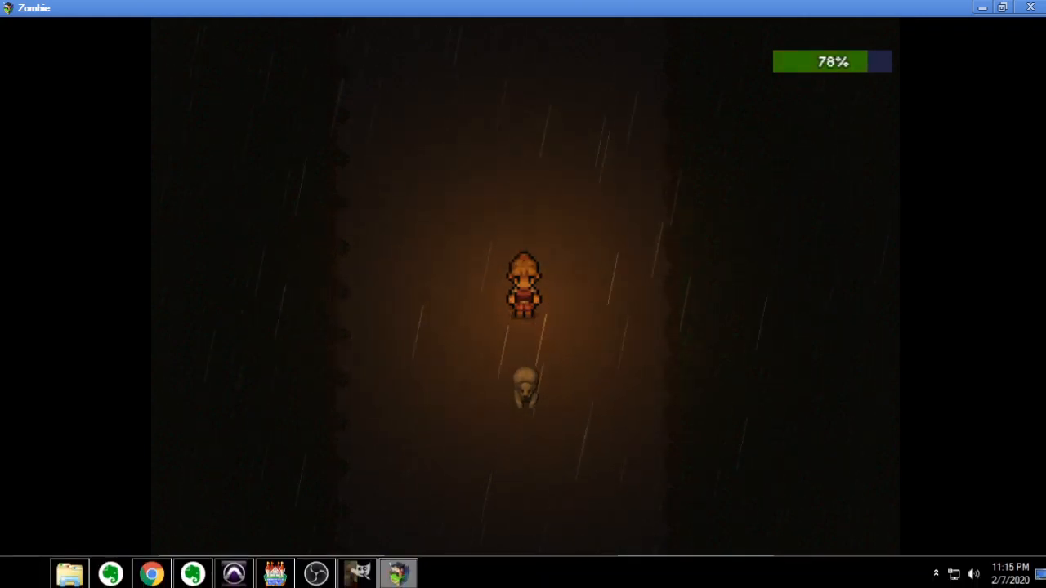
Step: Look at the PSF_A5_ForestStreet tileset image in GIMP and return to the running playtest
{"action": "left_click", "coordinate": [357, 572]}
{"action": "key", "text": "alt+Tab"}
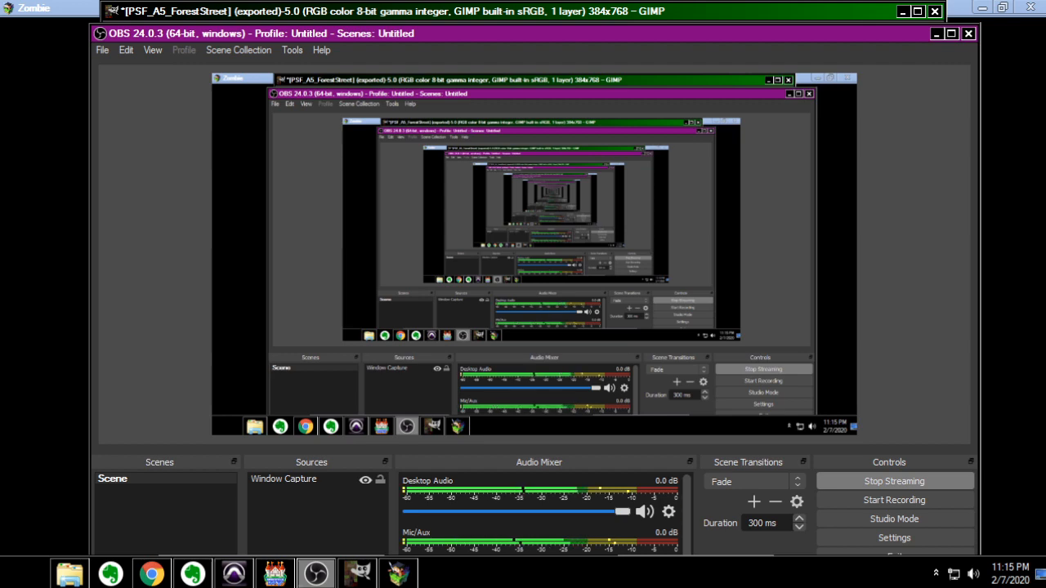
{"action": "key", "text": "alt+Tab"}
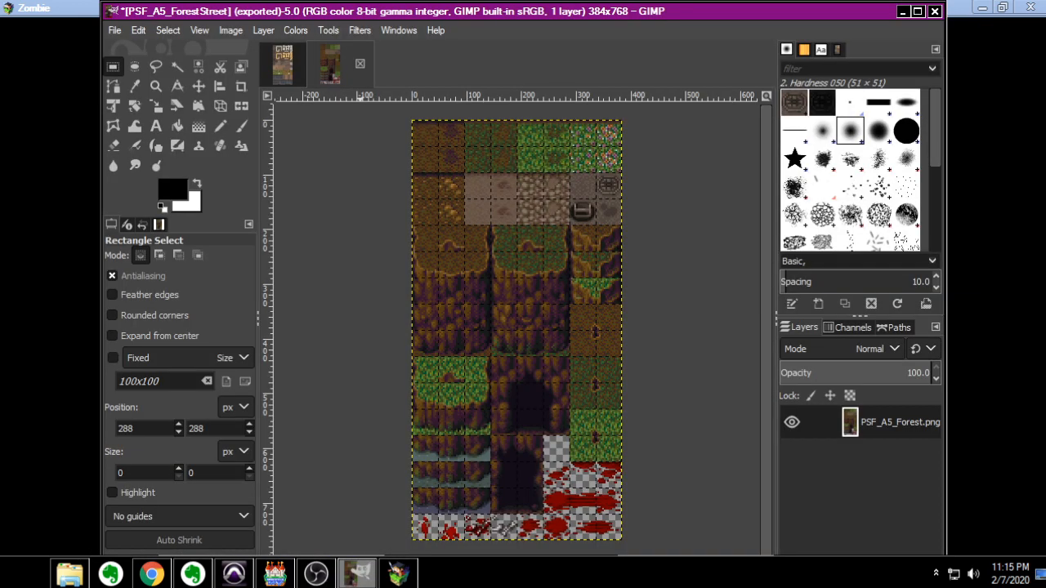
{"action": "key", "text": "alt+Tab"}
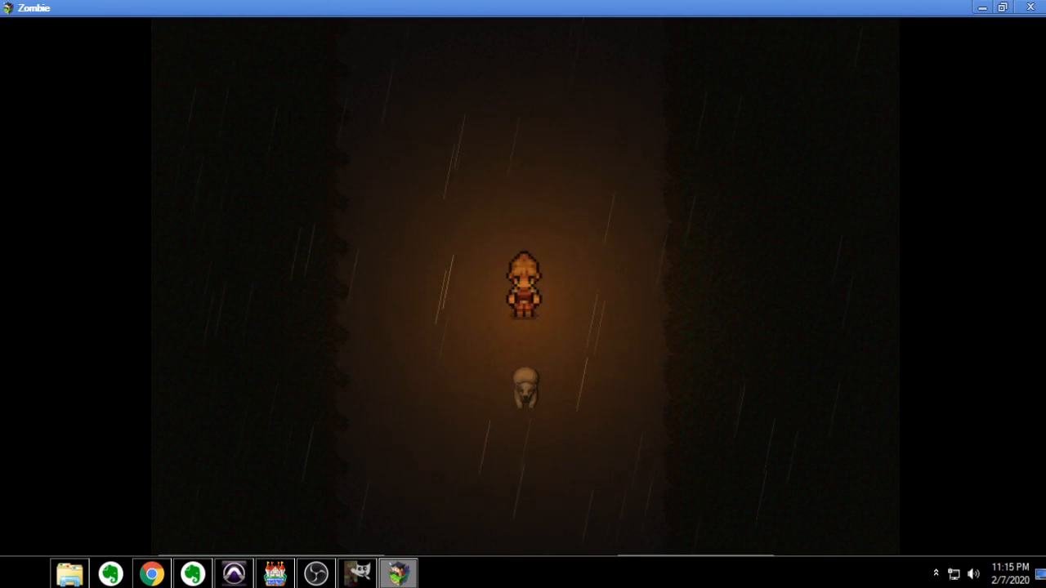
Step: Walk the character down the dirt road to the horizontal road to check its line markings in game
{"action": "key", "text": "Down"}
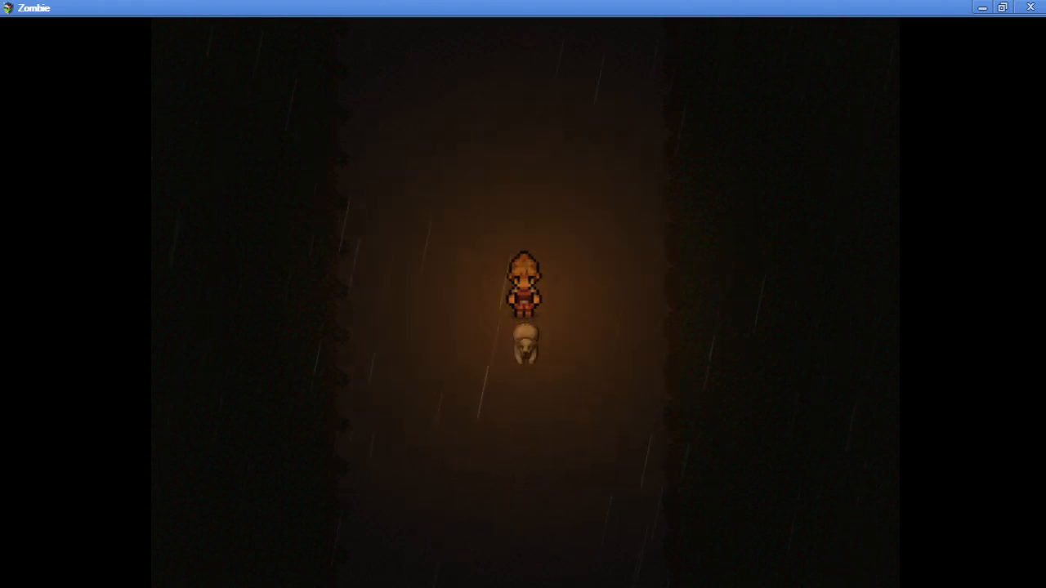
{"action": "key", "text": "Left"}
{"action": "key", "text": "Down"}
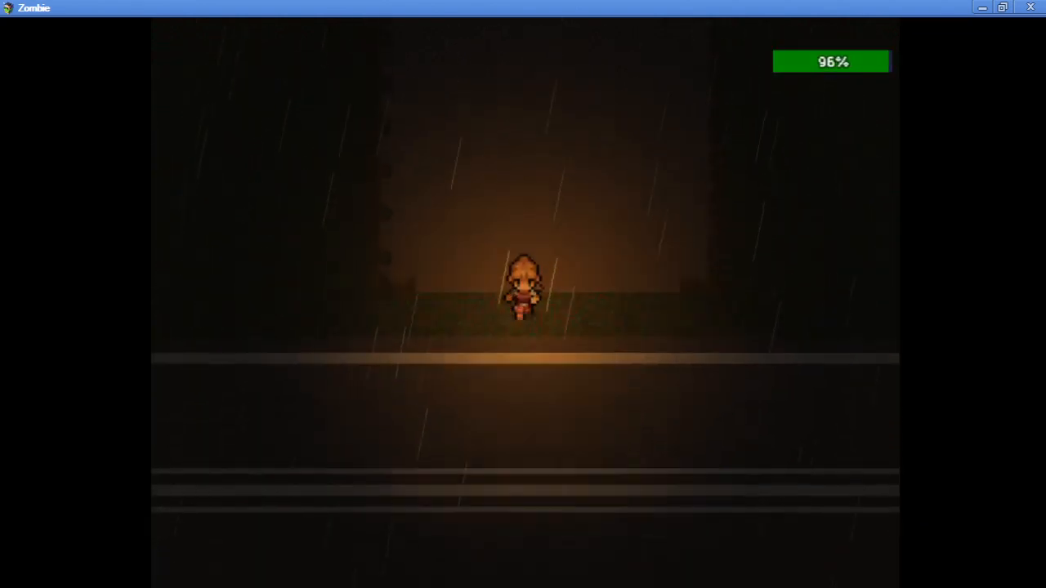
Step: Walk the character along the road edge, up the dirt road and back down to the horizontal road to examine its tiles
{"action": "key", "text": "Right"}
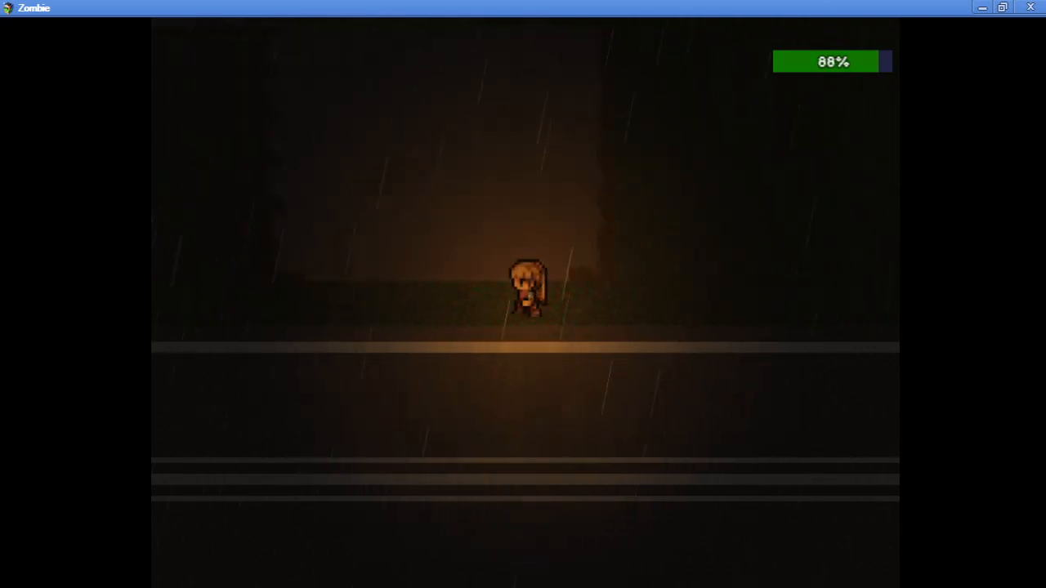
{"action": "key", "text": "Up"}
{"action": "key", "text": "Up"}
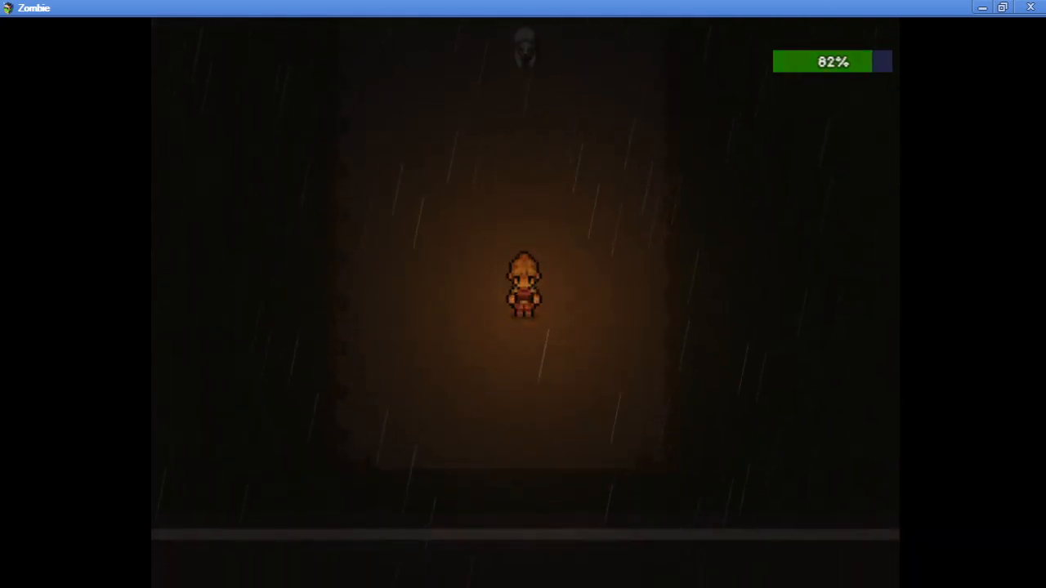
{"action": "key", "text": "Up"}
{"action": "key", "text": "Right"}
{"action": "key", "text": "Up"}
{"action": "key", "text": "Down"}
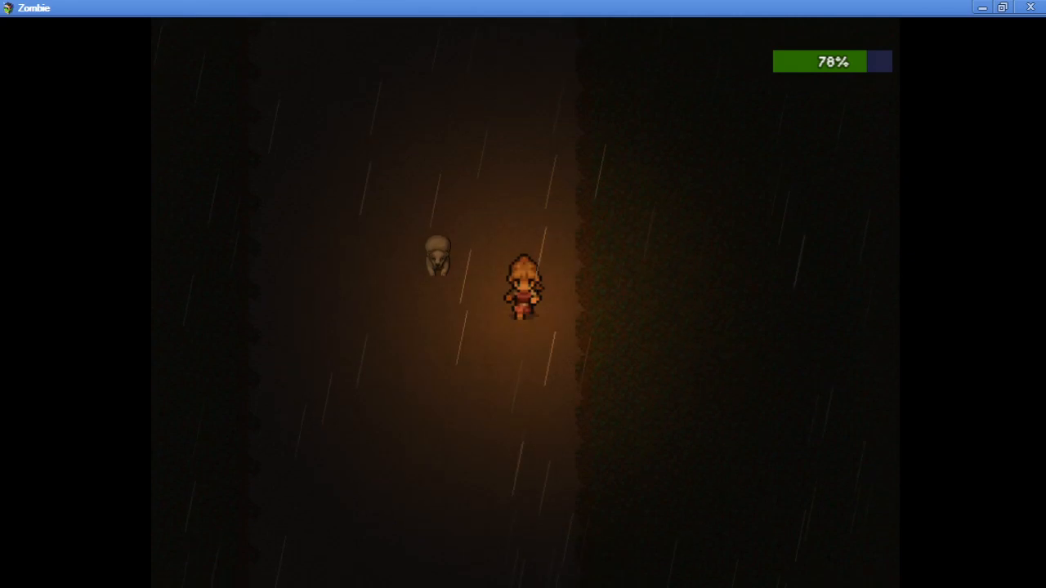
{"action": "key", "text": "Down"}
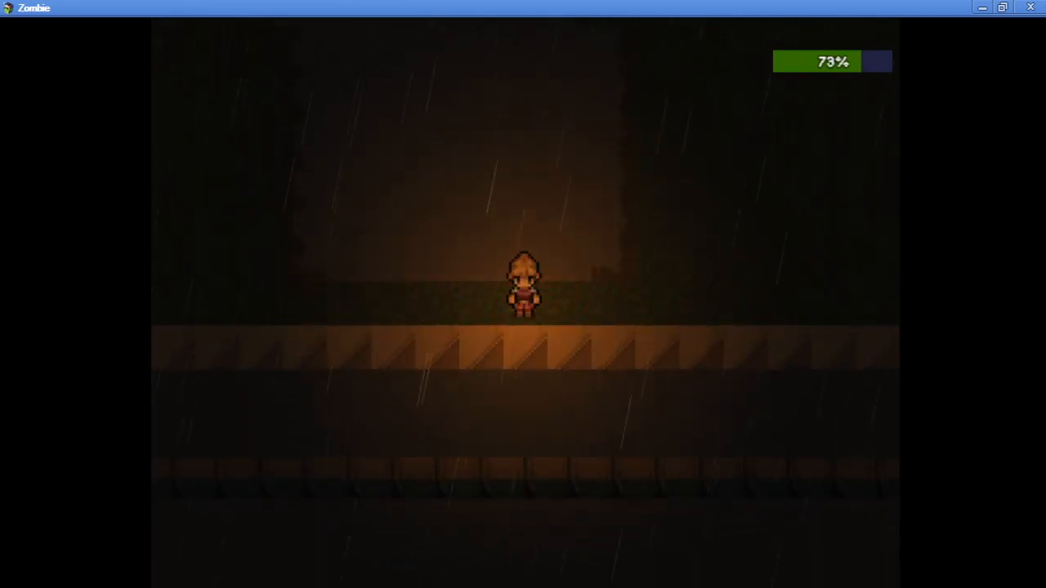
Step: Walk the character west along the patterned road edge and back up the dirt road to check the dark lighting in game
{"action": "key", "text": "Left"}
{"action": "key", "text": "Left"}
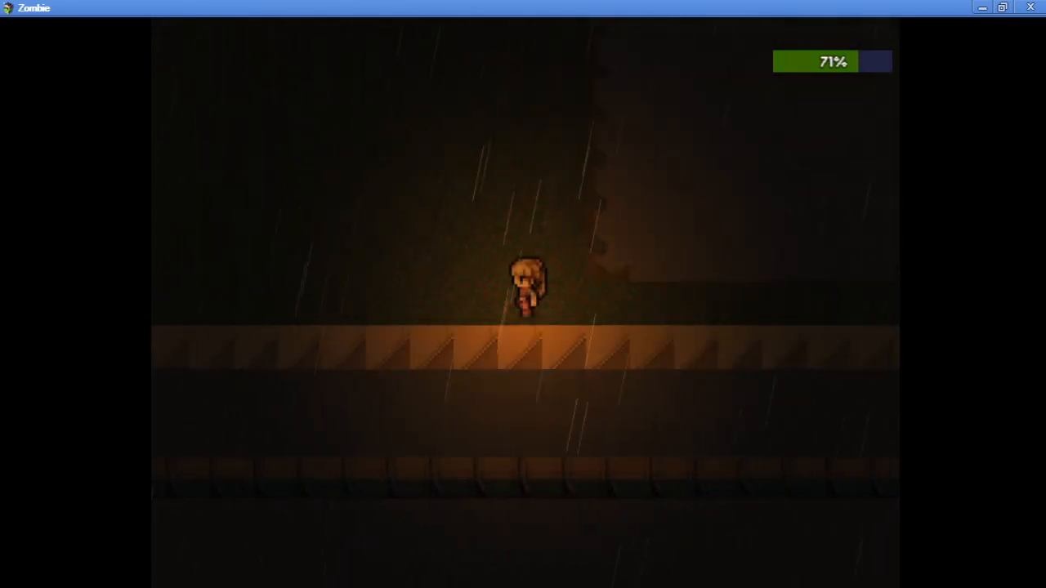
{"action": "key", "text": "Left"}
{"action": "key", "text": "Left"}
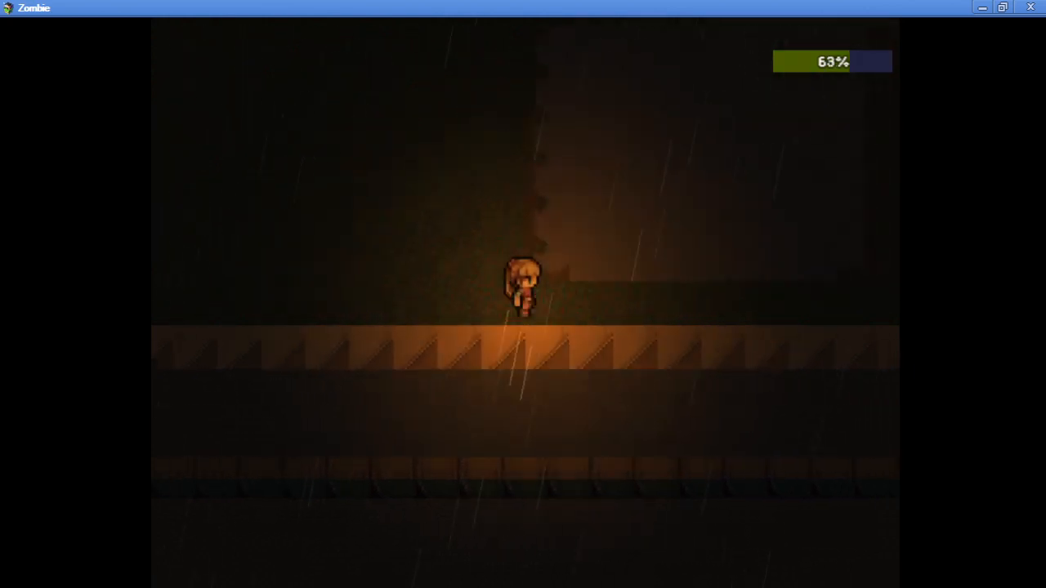
{"action": "key", "text": "Up"}
{"action": "key", "text": "Up"}
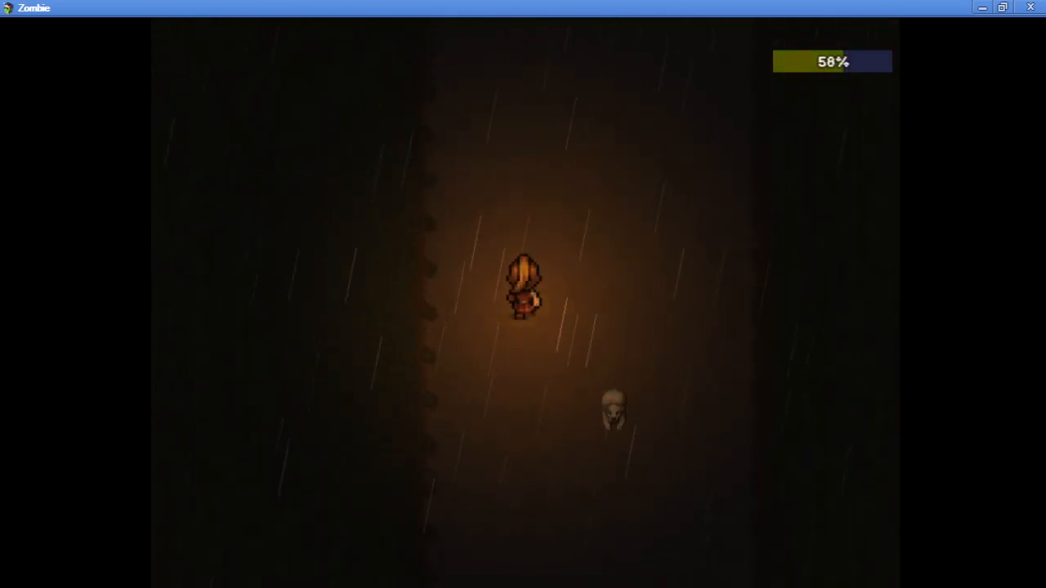
{"action": "key", "text": "Right"}
{"action": "key", "text": "Up"}
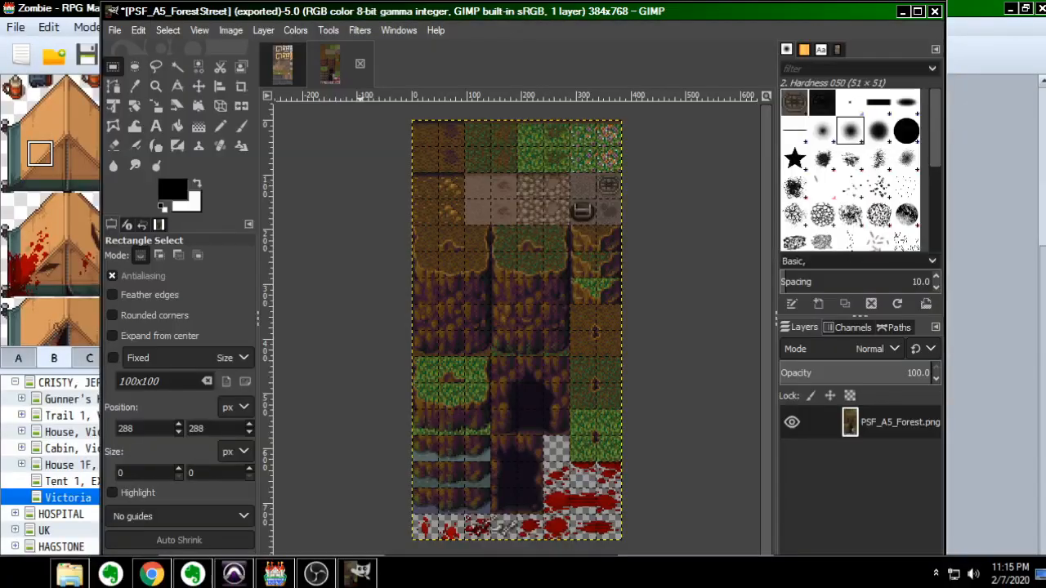
Step: Quit GIMP and discard the unsaved changes to its open images
{"action": "key", "text": "ctrl+q"}
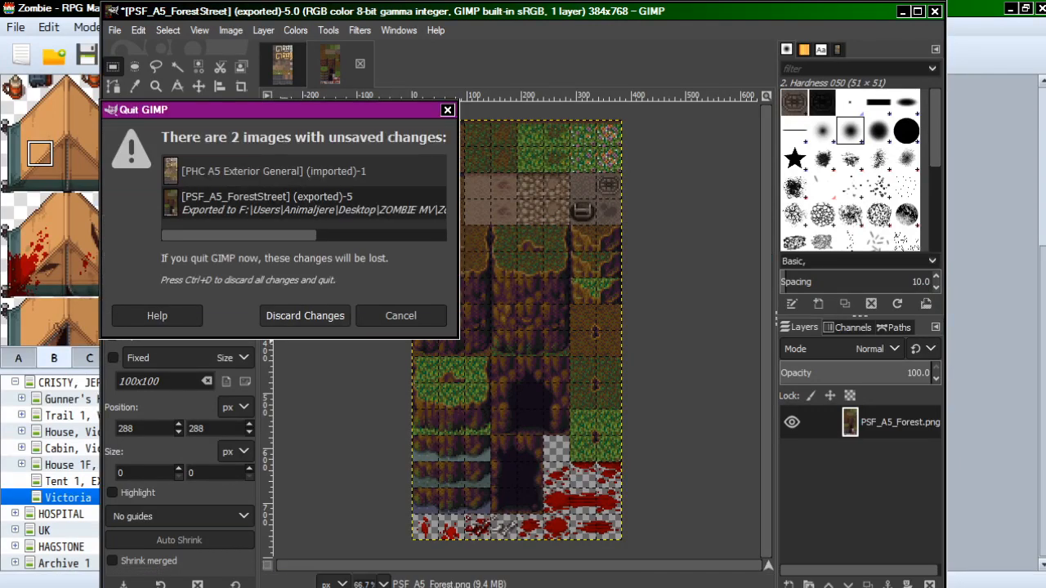
{"action": "key", "text": "ctrl+d"}
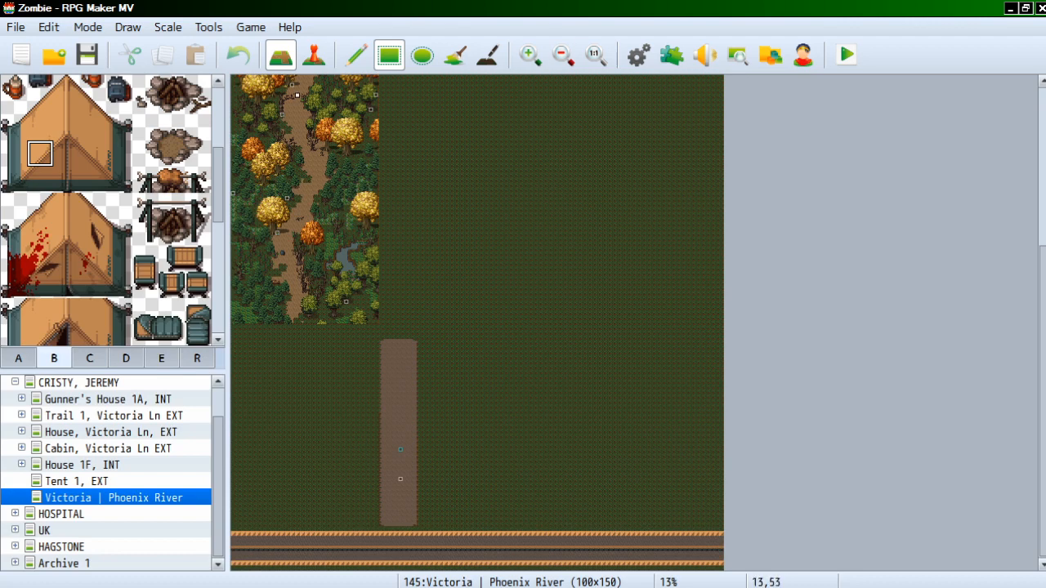
Step: Clear the ambient light note and turn off Autoplay BGS in the Victoria | Phoenix River map's properties
{"action": "right_click", "coordinate": [151, 498]}
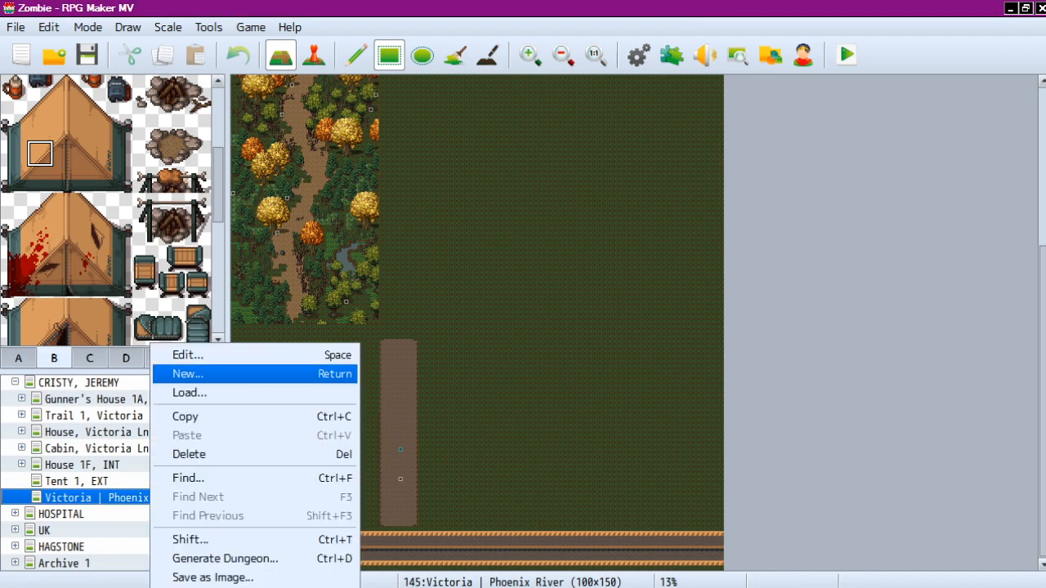
{"action": "left_click", "coordinate": [187, 290]}
{"action": "left_click", "coordinate": [384, 351]}
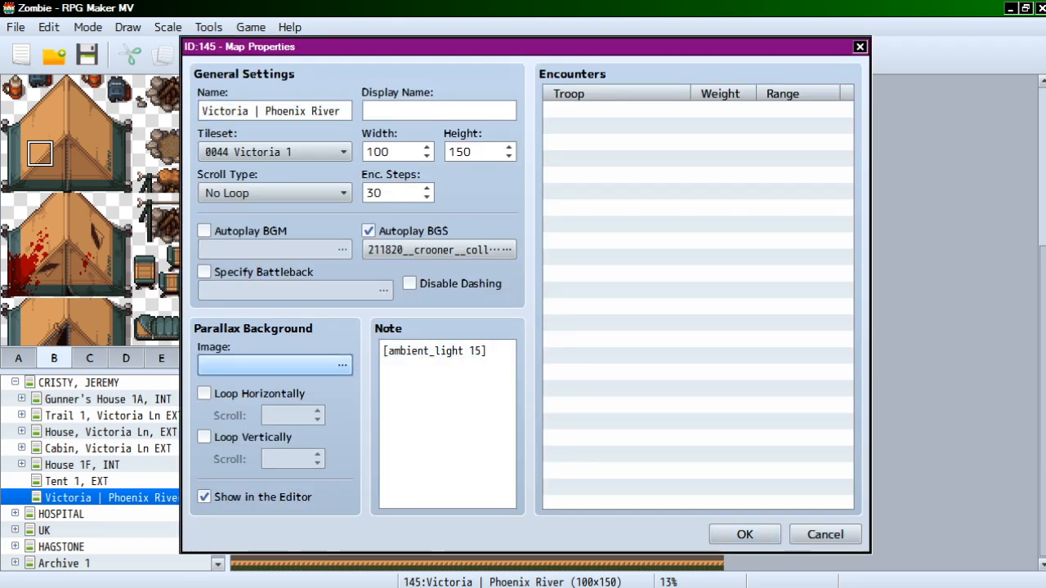
{"action": "left_click_drag", "start_coordinate": [383, 351], "coordinate": [486, 351]}
{"action": "key", "text": "Delete"}
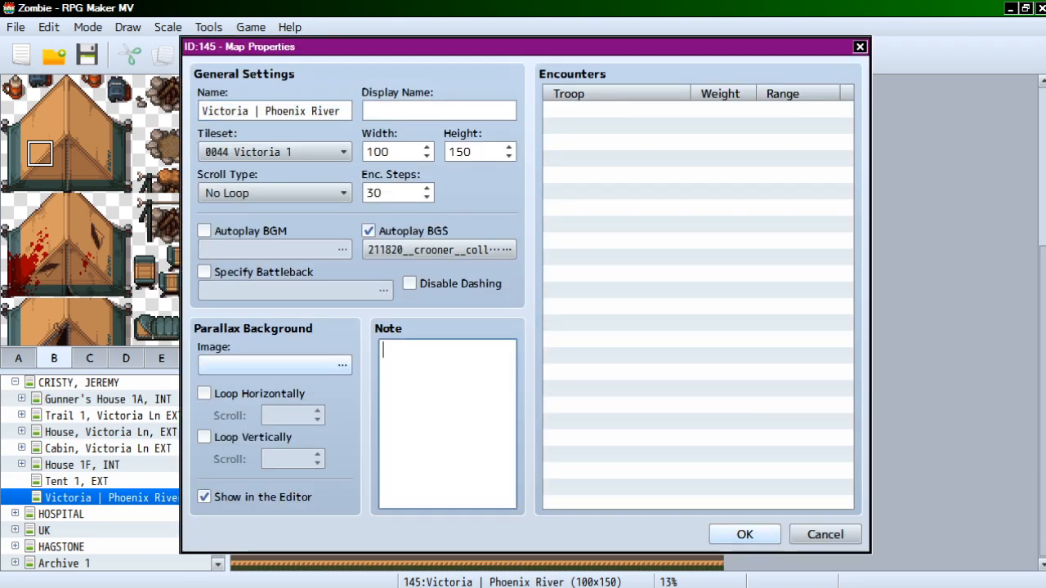
{"action": "left_click", "coordinate": [369, 230]}
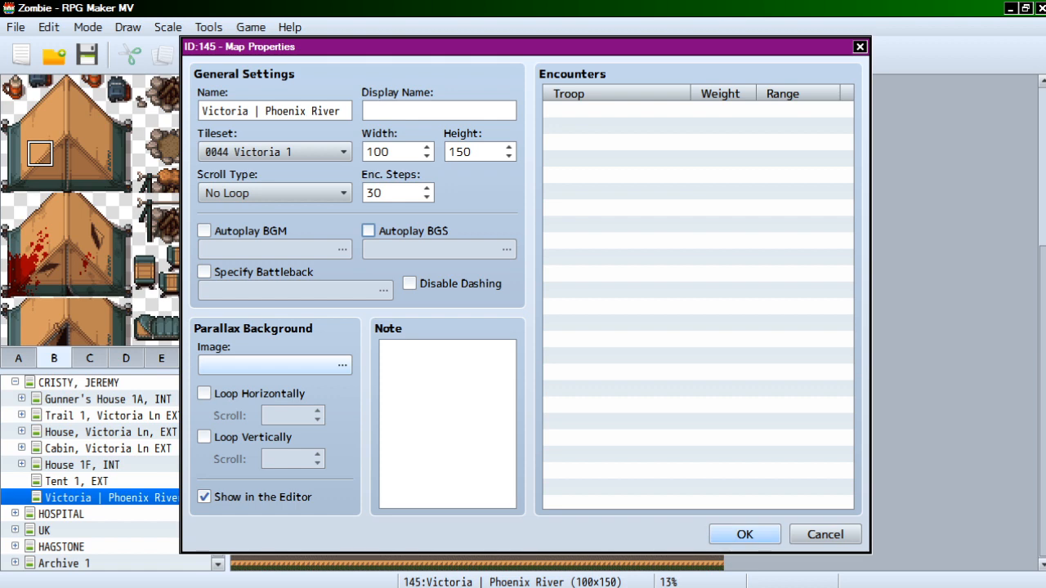
{"action": "left_click", "coordinate": [744, 533]}
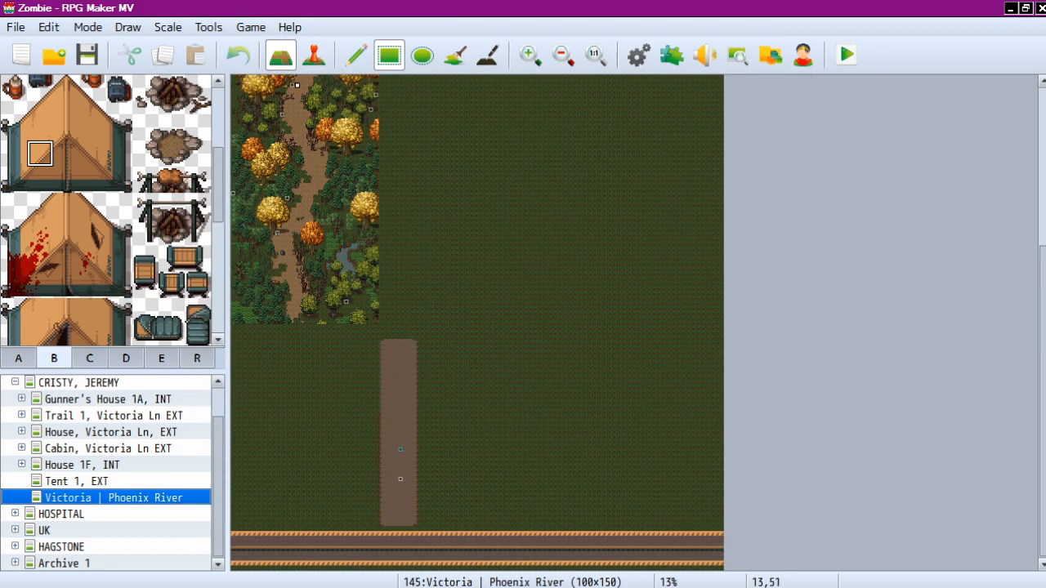
Step: Set the player's starting position at tile 12,55 on the map's forest trail
{"action": "key", "text": "F6"}
{"action": "right_click", "coordinate": [292, 105]}
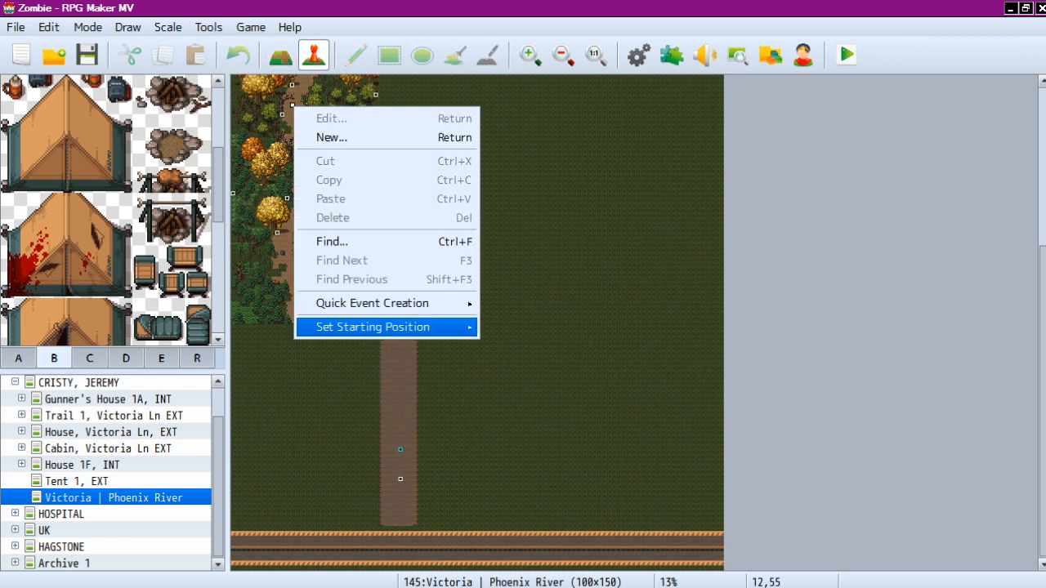
{"action": "left_click", "coordinate": [373, 327]}
{"action": "left_click", "coordinate": [518, 327]}
Step: Save the changes to the game, launch a playtest and start a new game from the forest trail
{"action": "left_click", "coordinate": [846, 54]}
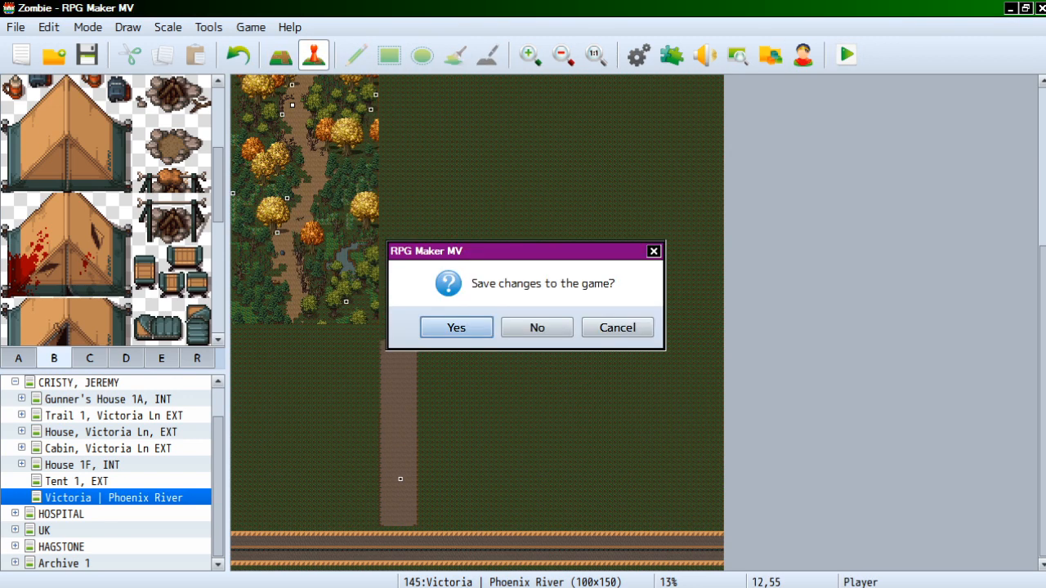
{"action": "key", "text": "Return"}
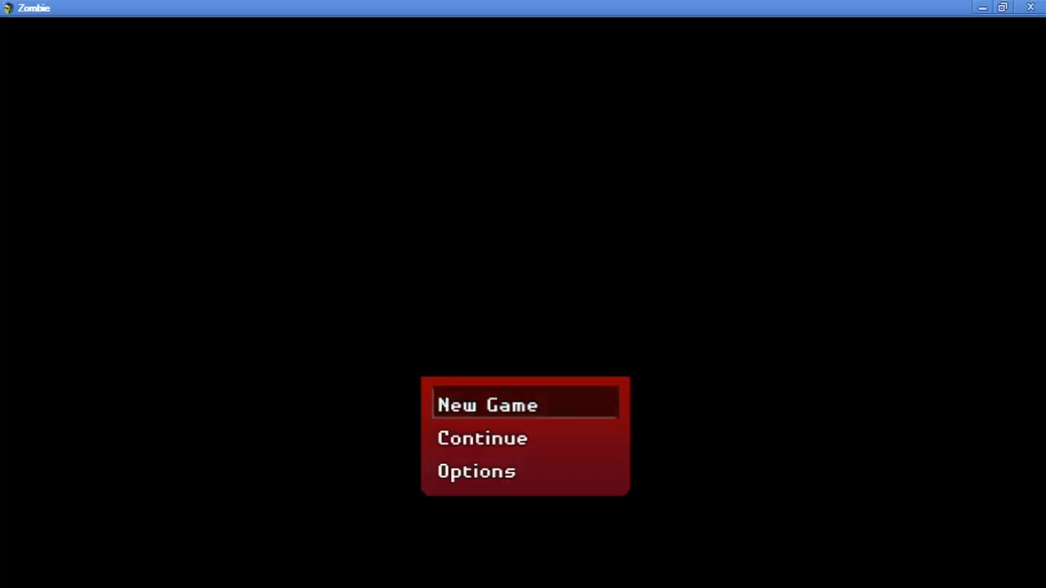
{"action": "key", "text": "Return"}
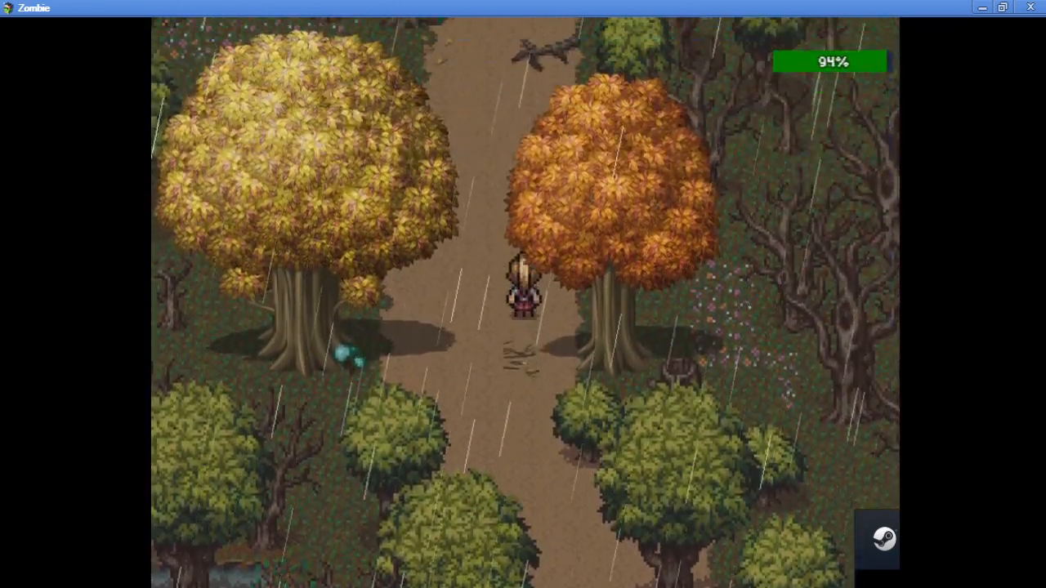
Step: Walk the character along the forest trail and down to the horizontal road to examine the map in daylight
{"action": "key", "text": "Right"}
{"action": "key", "text": "Up"}
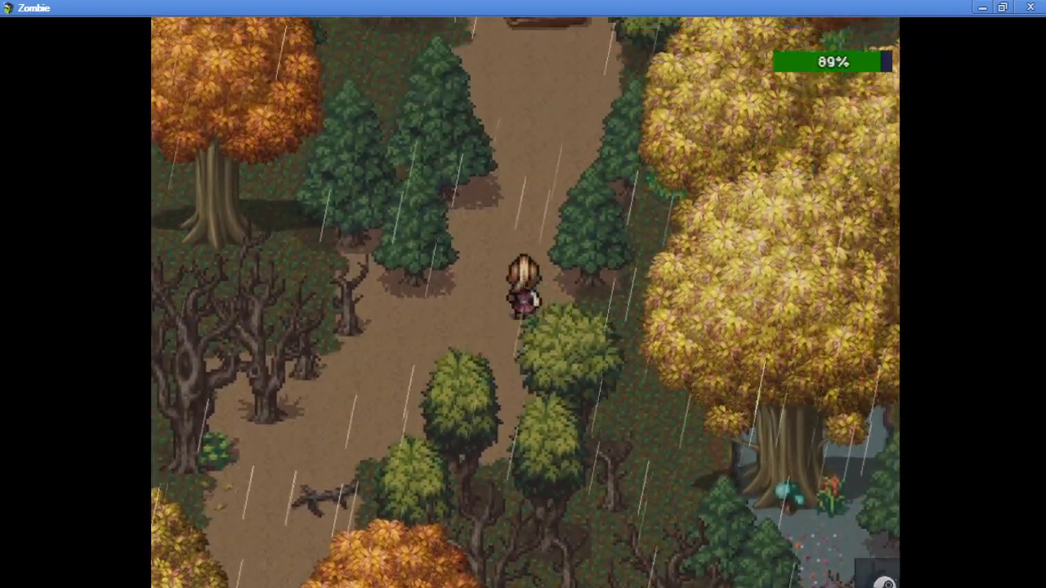
{"action": "key", "text": "Left"}
{"action": "key", "text": "Left"}
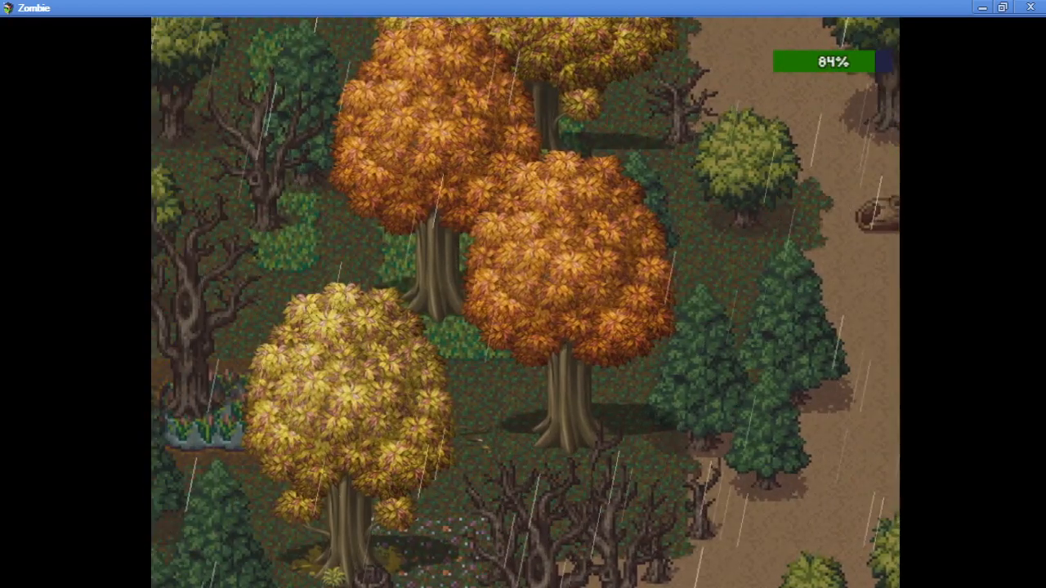
{"action": "key", "text": "Down"}
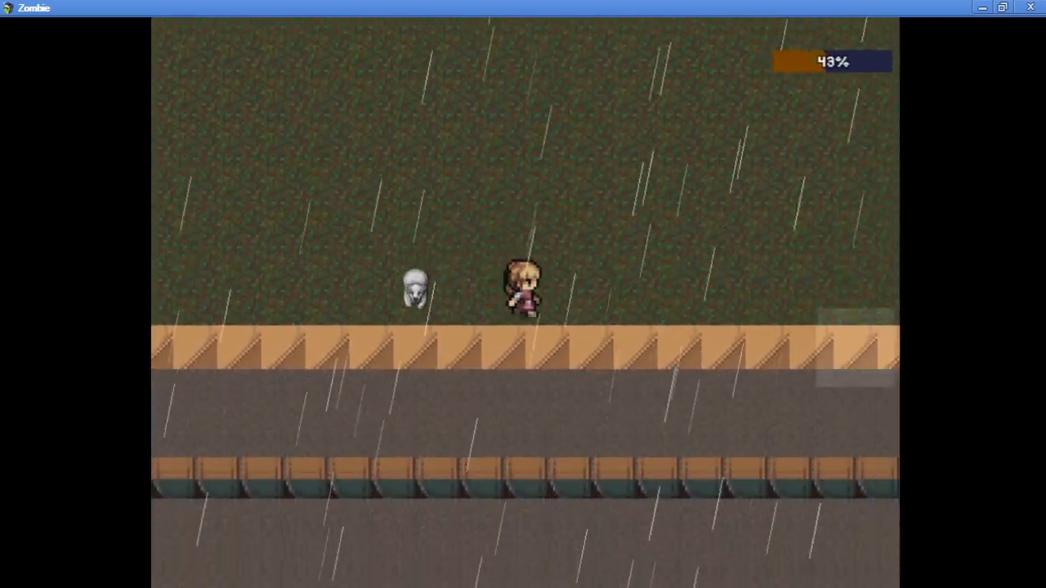
{"action": "mouse_move", "coordinate": [828, 347]}
{"action": "left_mouse_down"}
{"action": "mouse_move", "coordinate": [805, 347]}
{"action": "mouse_move", "coordinate": [766, 259]}
{"action": "mouse_move", "coordinate": [522, 73]}
{"action": "left_mouse_up"}
Step: Restore the maximized playtest window to a smaller size and close the playtest
{"action": "left_click_drag", "start_coordinate": [523, 8], "coordinate": [527, 38]}
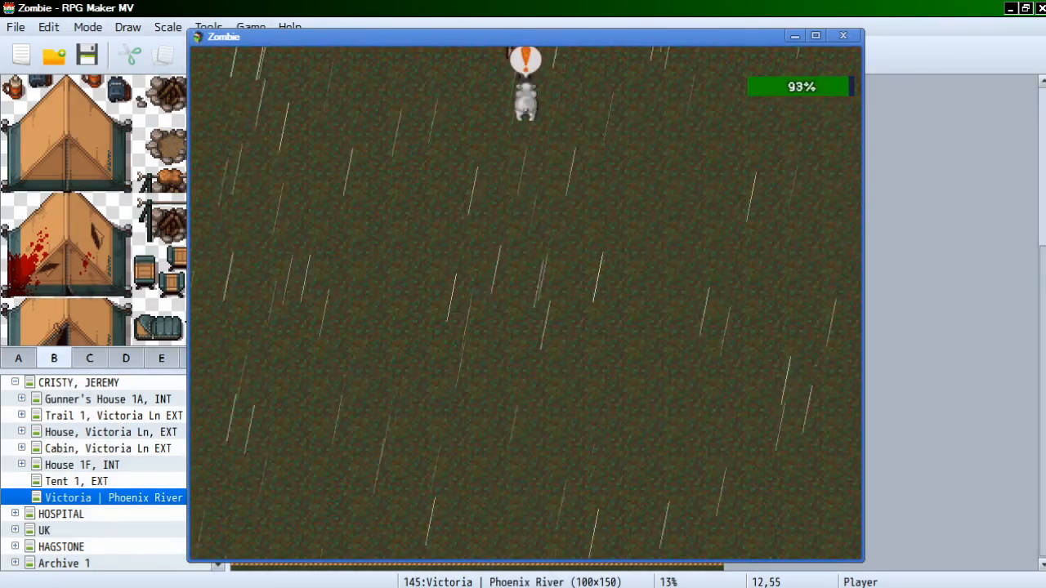
{"action": "key", "text": "Escape"}
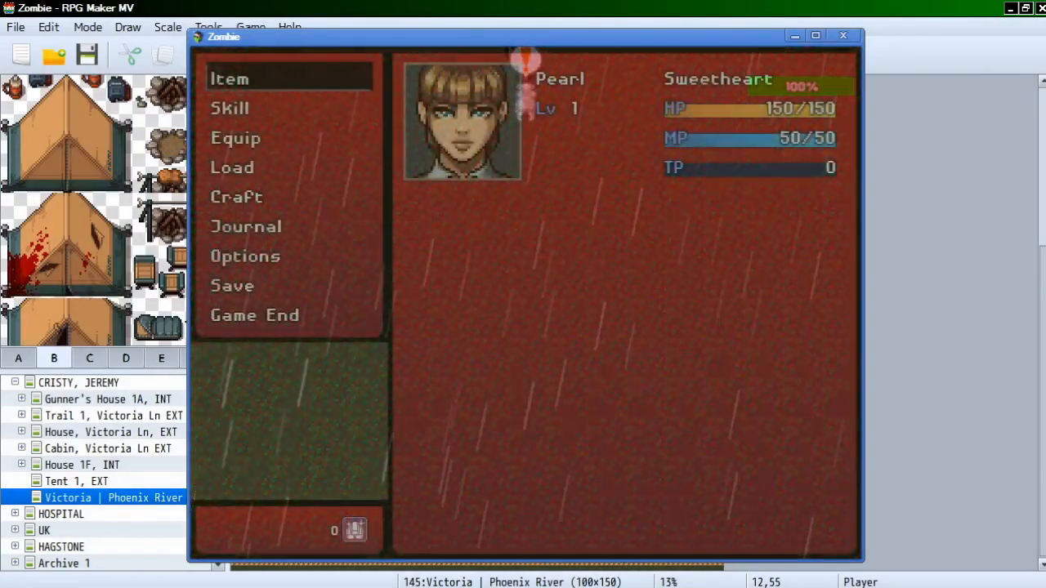
{"action": "key", "text": "alt+F4"}
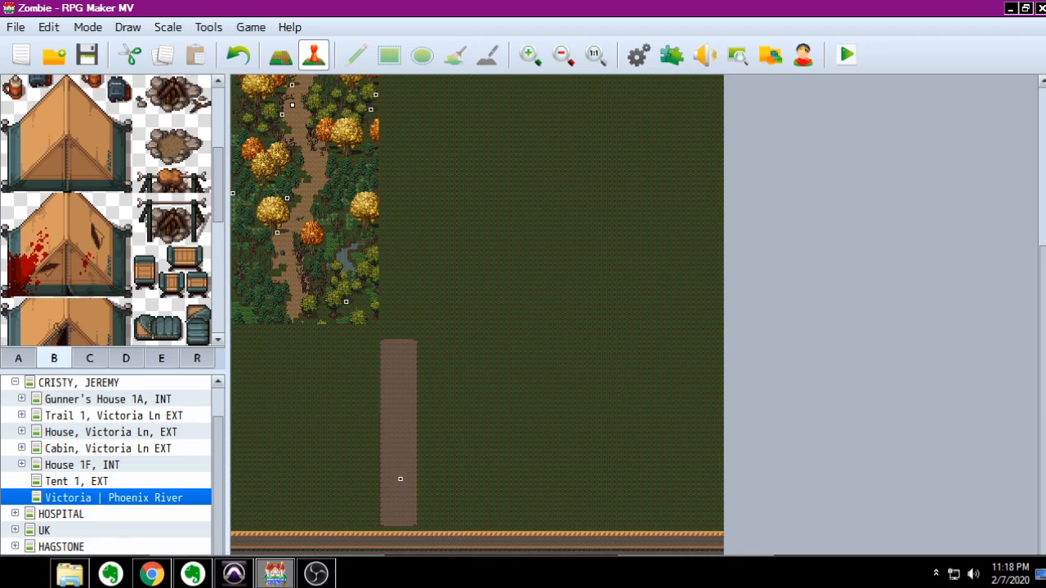
Step: Launch another playtest of the game from the RPG Maker MV editor
{"action": "key", "text": "alt+Tab"}
{"action": "key", "text": "alt+Tab"}
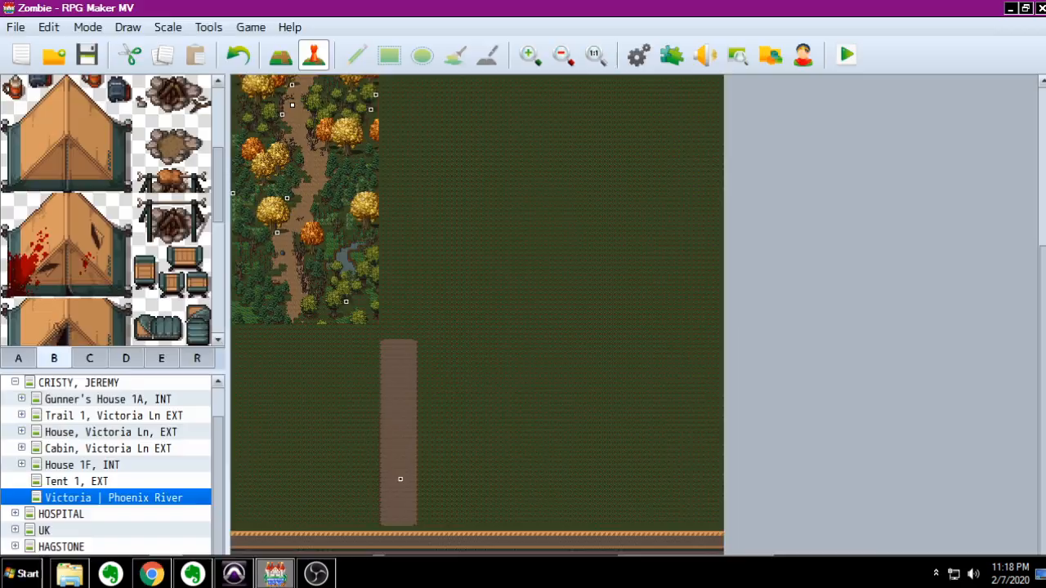
{"action": "left_click", "coordinate": [846, 55]}
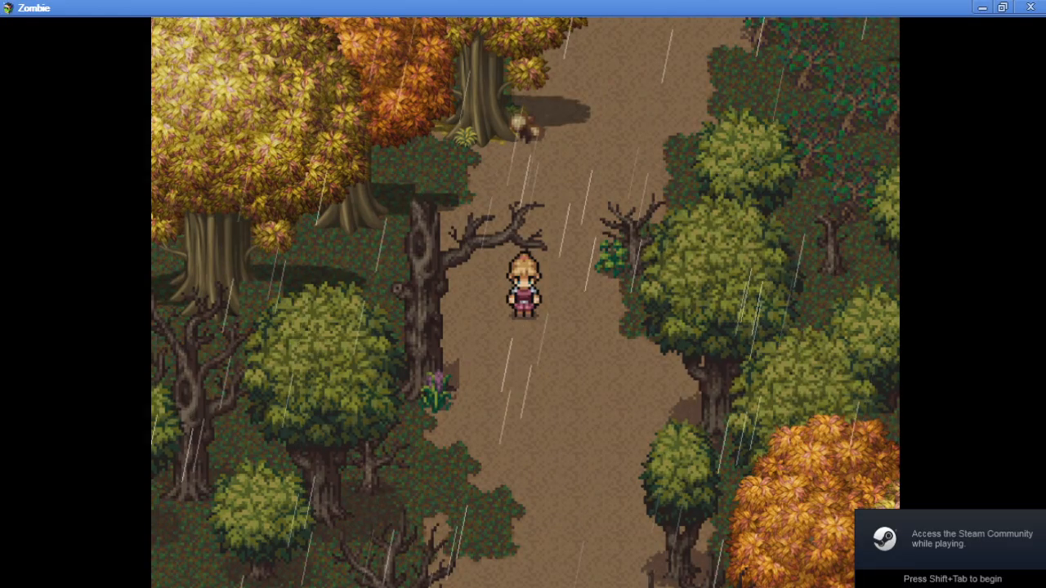
Step: Walk the character up the winding forest trail, then down towards the horizontal road to inspect the map
{"action": "key", "text": "Right"}
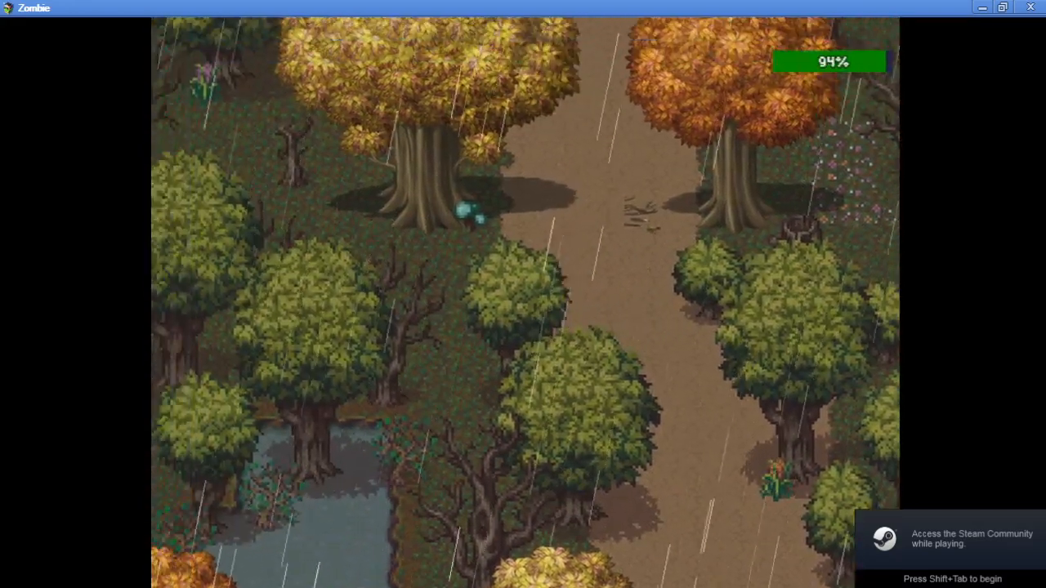
{"action": "key", "text": "Up"}
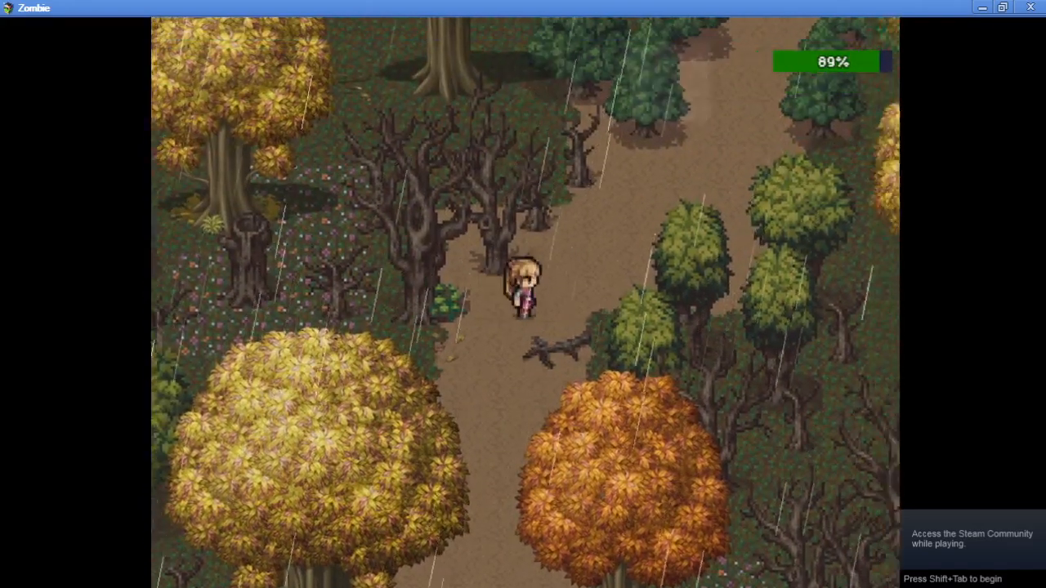
{"action": "key", "text": "Up"}
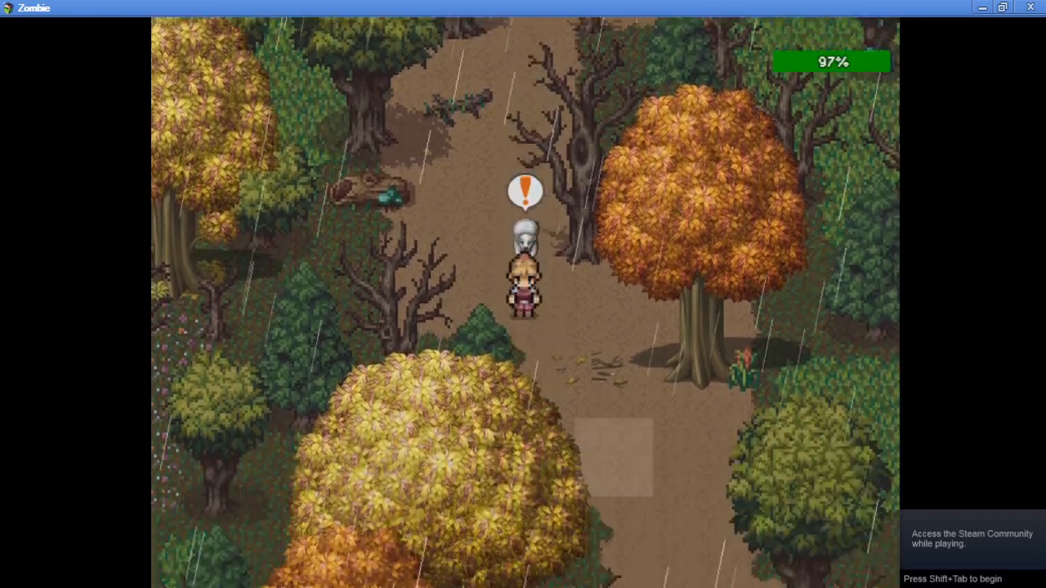
{"action": "key", "text": "Down"}
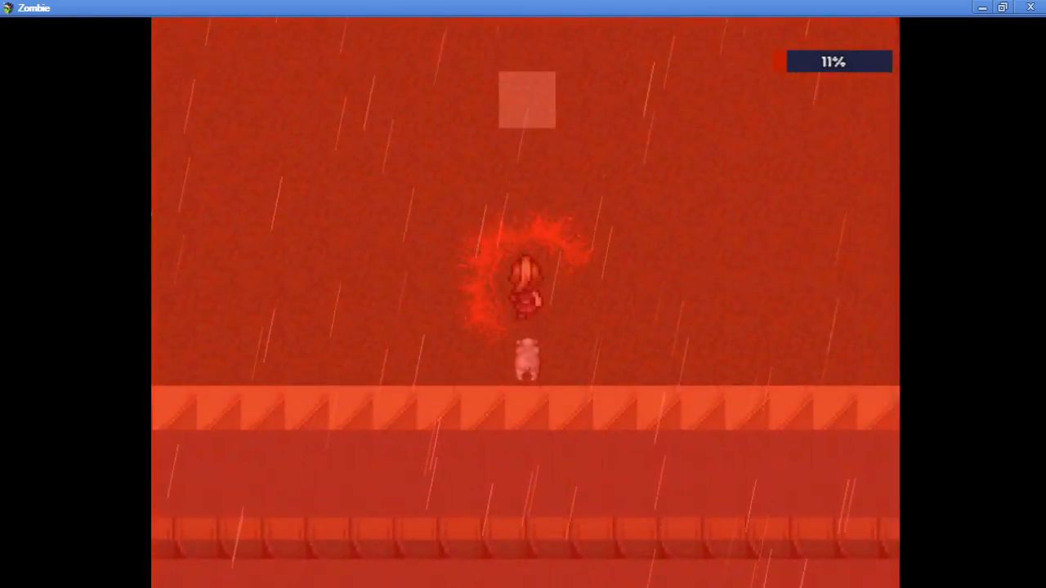
Step: Walk the character north from the road and across the open grass to explore the empty part of the map
{"action": "left_click", "coordinate": [569, 82]}
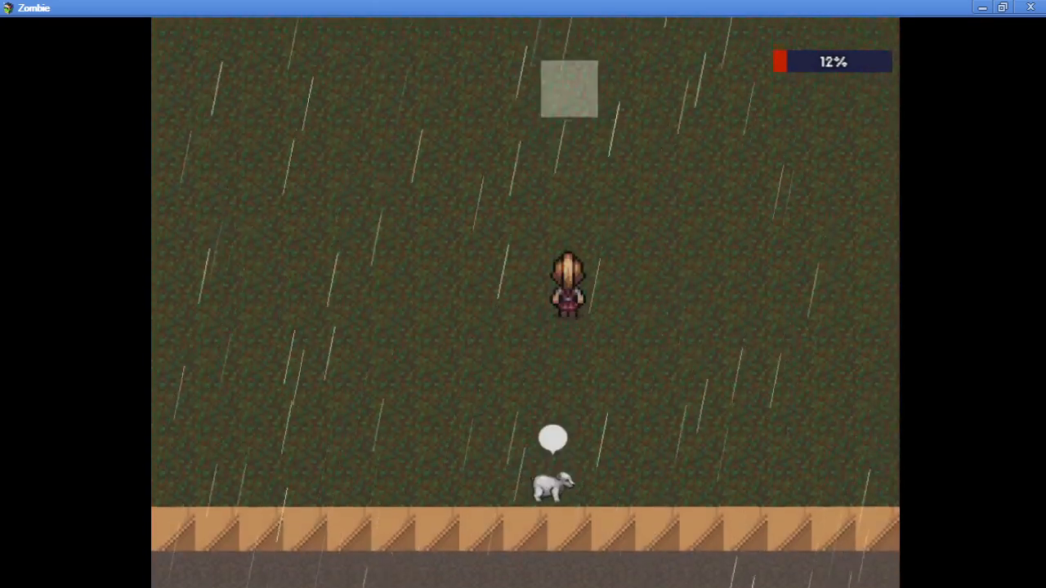
{"action": "left_click", "coordinate": [570, 80]}
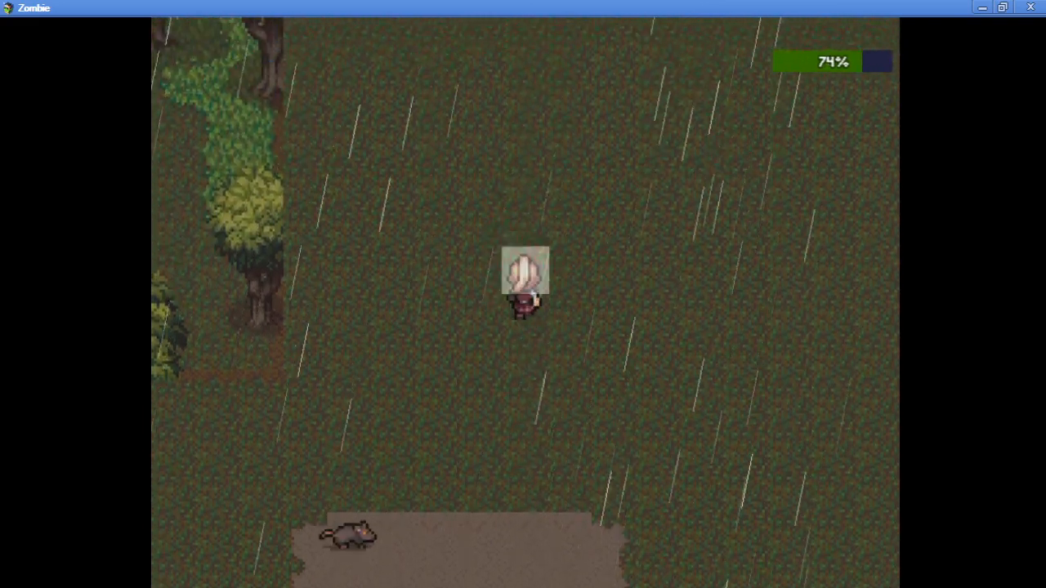
{"action": "left_click", "coordinate": [711, 214]}
{"action": "left_click", "coordinate": [735, 259]}
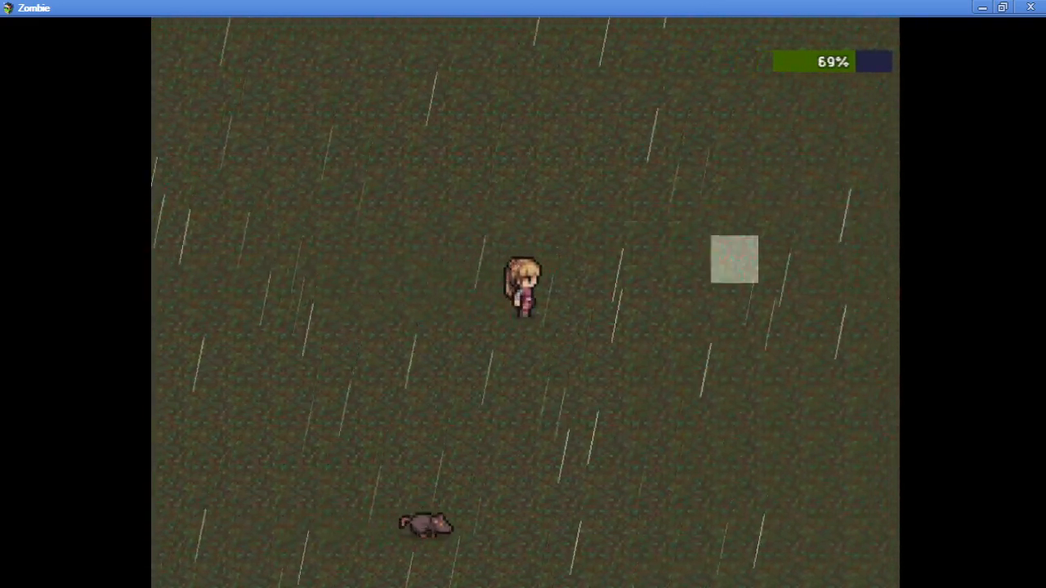
{"action": "left_click", "coordinate": [493, 171]}
{"action": "left_click", "coordinate": [547, 82]}
{"action": "left_click", "coordinate": [563, 127]}
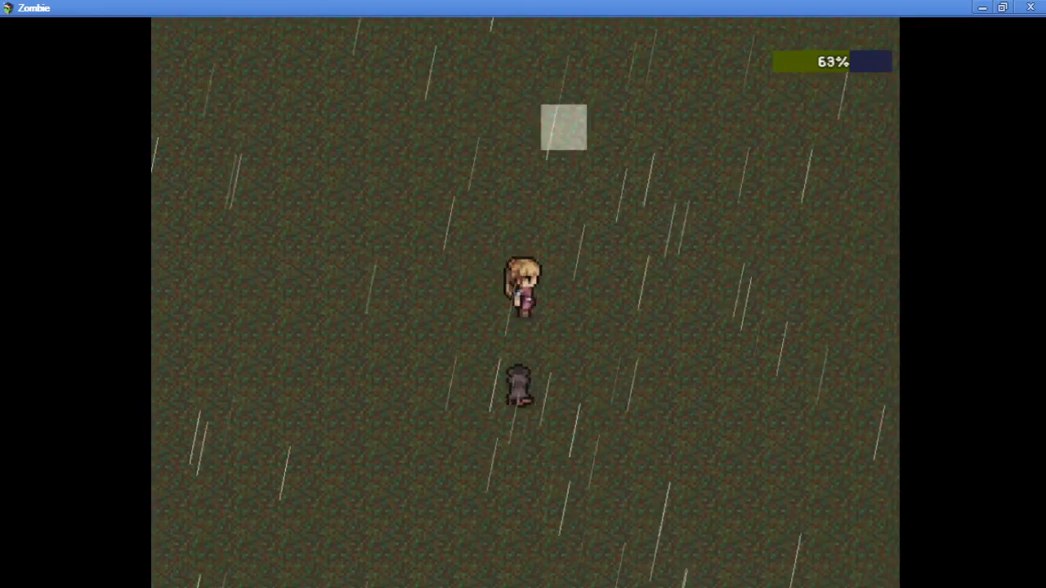
Step: Walk the character further up the grass, advance through the giant rats dialogue and close the playtest
{"action": "left_click_drag", "start_coordinate": [524, 123], "coordinate": [524, 122]}
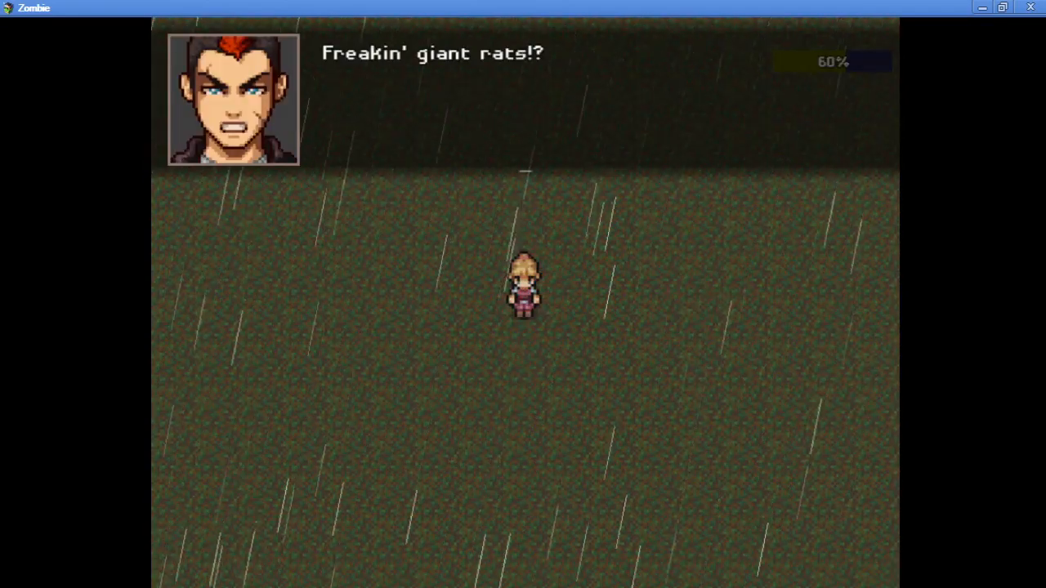
{"action": "key", "text": "Return"}
{"action": "key", "text": "Return"}
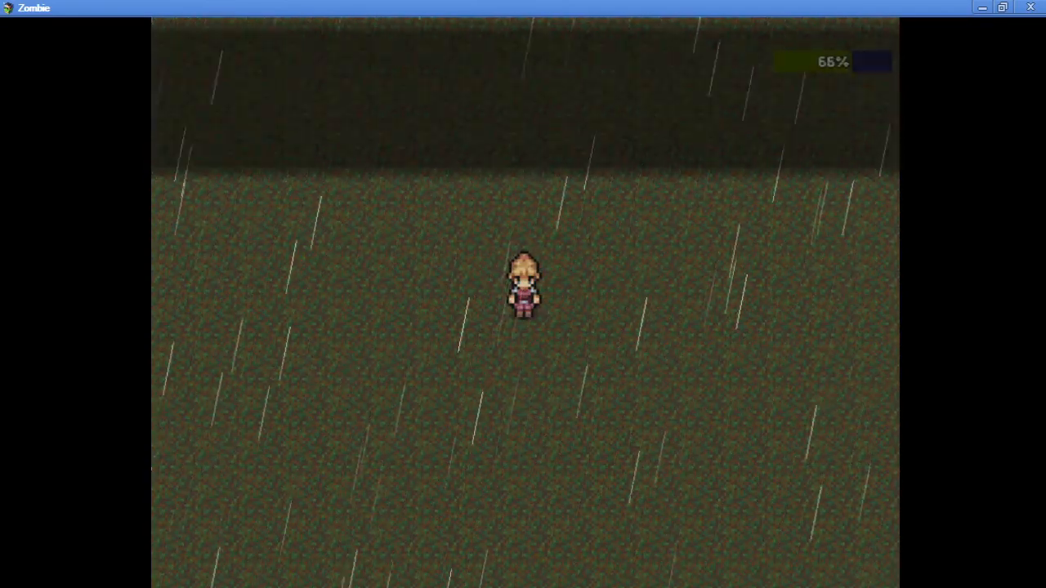
{"action": "left_click", "coordinate": [387, 259]}
{"action": "key", "text": "alt+F4"}
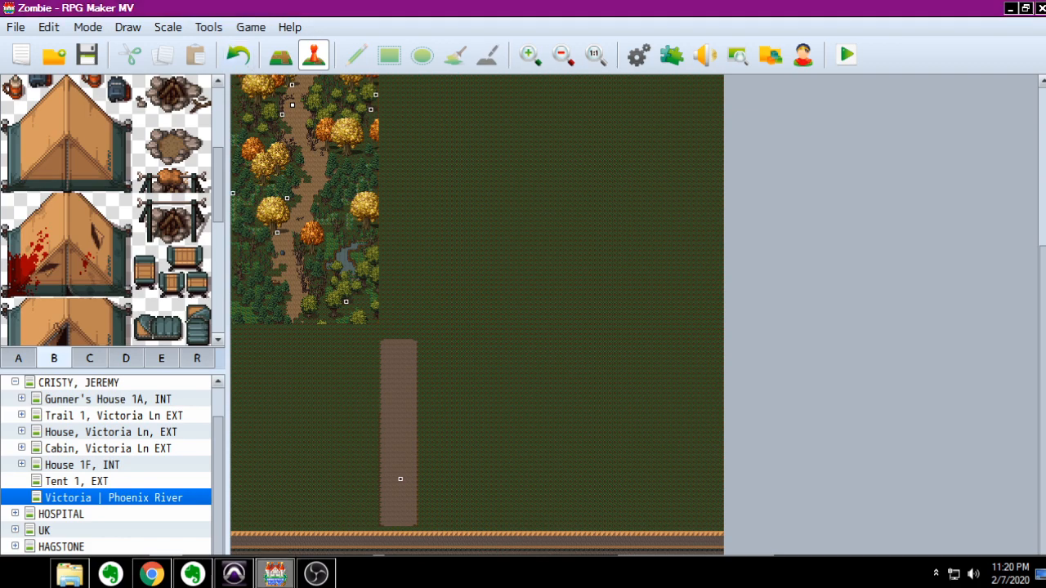
{"action": "left_click", "coordinate": [209, 27]}
{"action": "left_click", "coordinate": [253, 70]}
{"action": "key", "text": "Escape"}
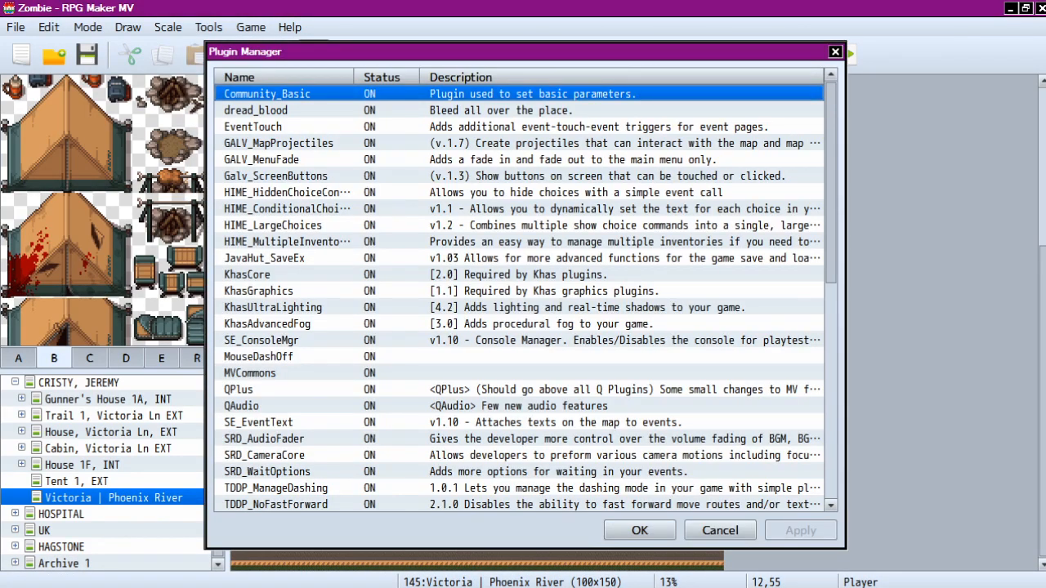
Step: Open the database's tilesets and look through the A to E tile sheets of Victoria Street
{"action": "left_click", "coordinate": [209, 27]}
{"action": "left_click", "coordinate": [241, 48]}
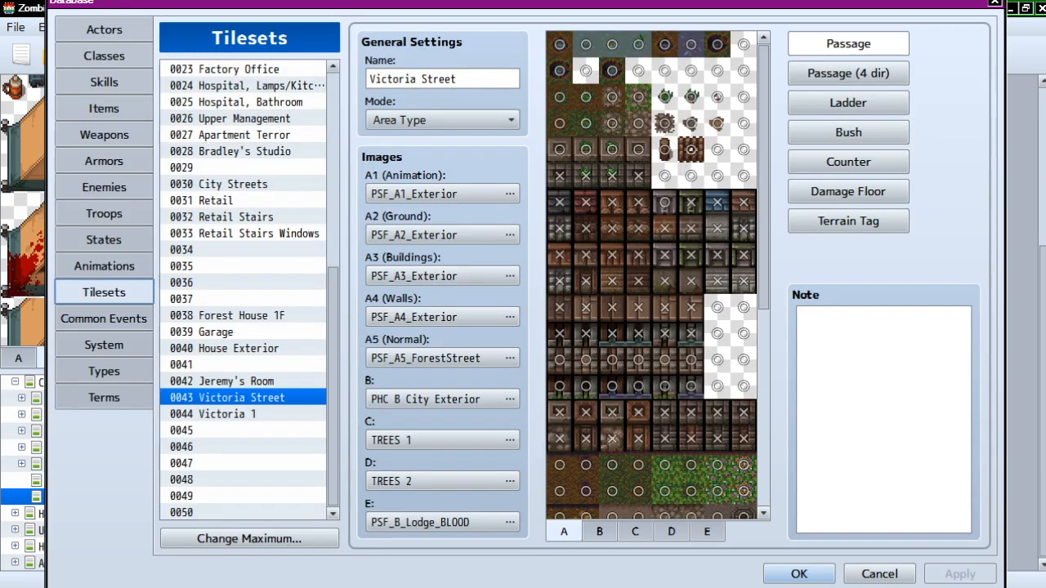
{"action": "left_click", "coordinate": [599, 531]}
{"action": "left_click", "coordinate": [635, 531]}
{"action": "left_click", "coordinate": [671, 531]}
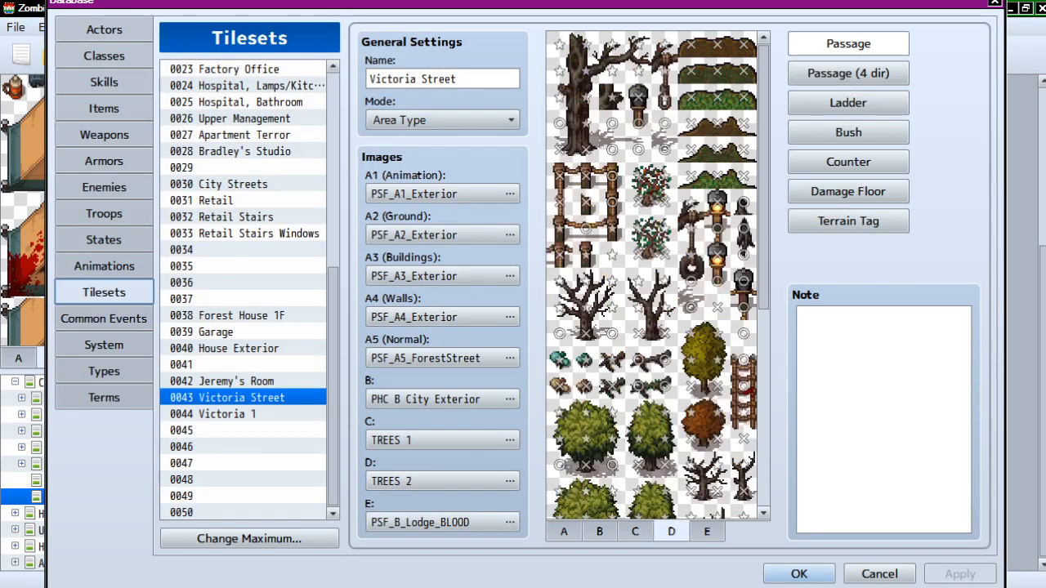
{"action": "left_click", "coordinate": [706, 531]}
{"action": "left_click", "coordinate": [564, 531]}
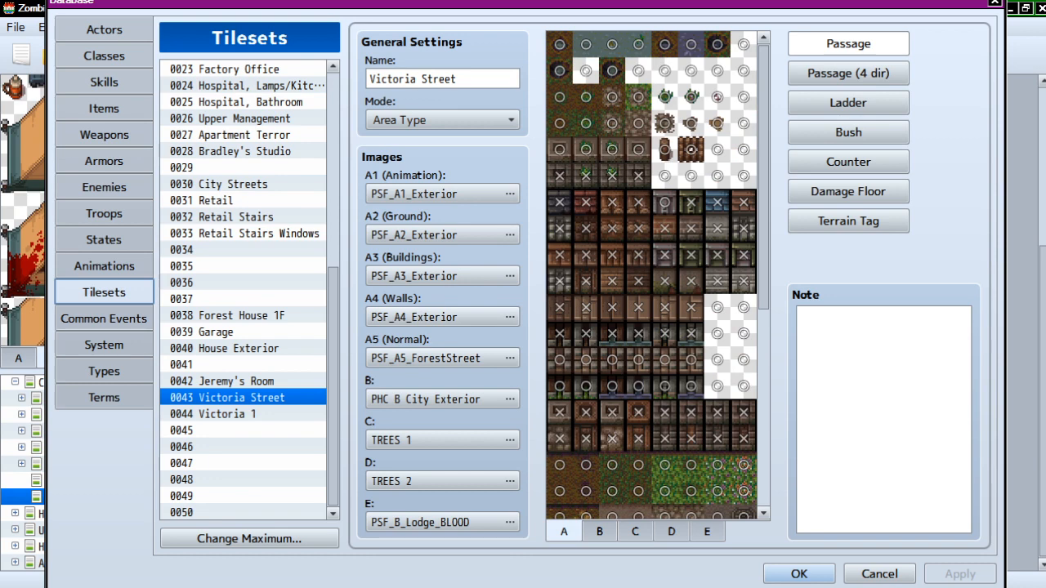
{"action": "left_click", "coordinate": [599, 531]}
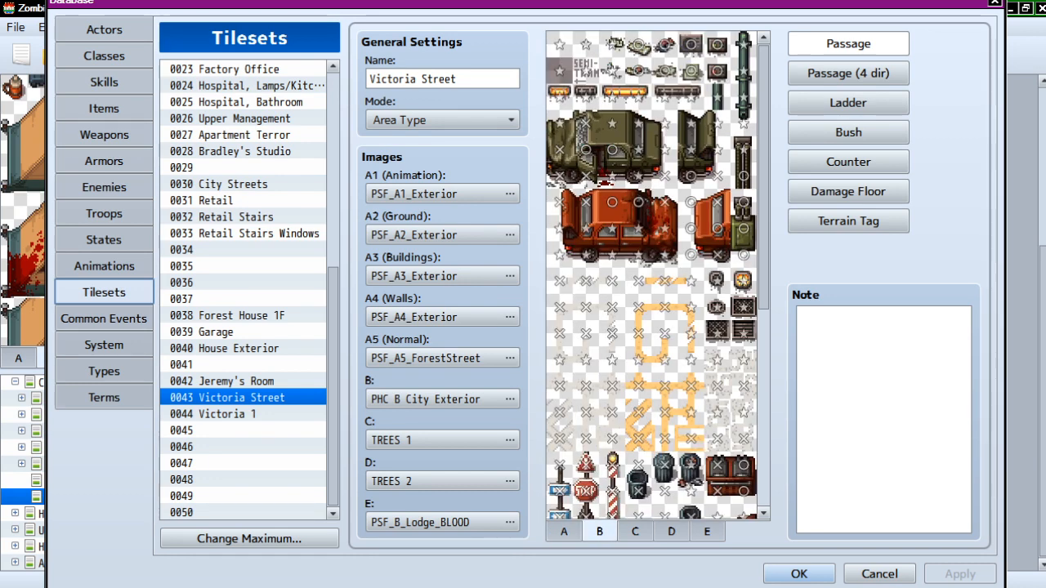
Step: Compare the B sheets of Victoria 1 and Victoria Street, and examine Victoria Street's tree, ground and lodge tiles
{"action": "left_click", "coordinate": [243, 413]}
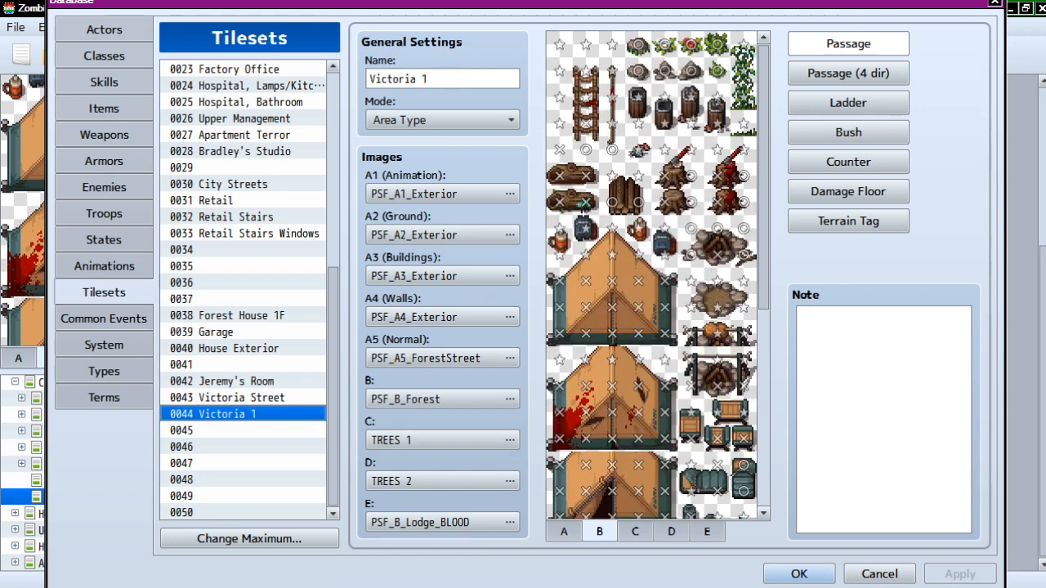
{"action": "left_click", "coordinate": [242, 397]}
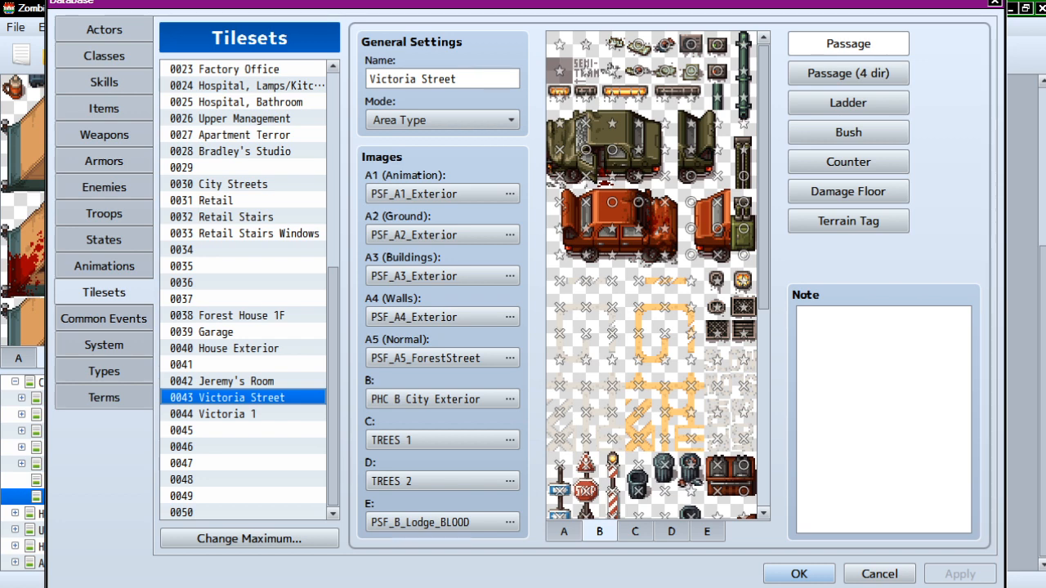
{"action": "left_click", "coordinate": [635, 531]}
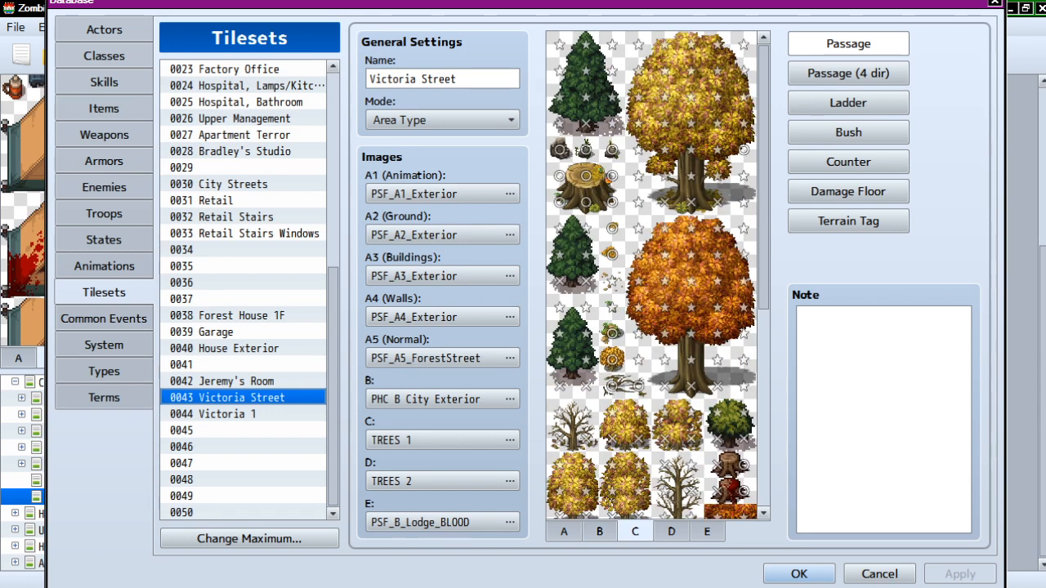
{"action": "left_click", "coordinate": [670, 531]}
{"action": "left_click", "coordinate": [563, 531]}
{"action": "left_click", "coordinate": [706, 531]}
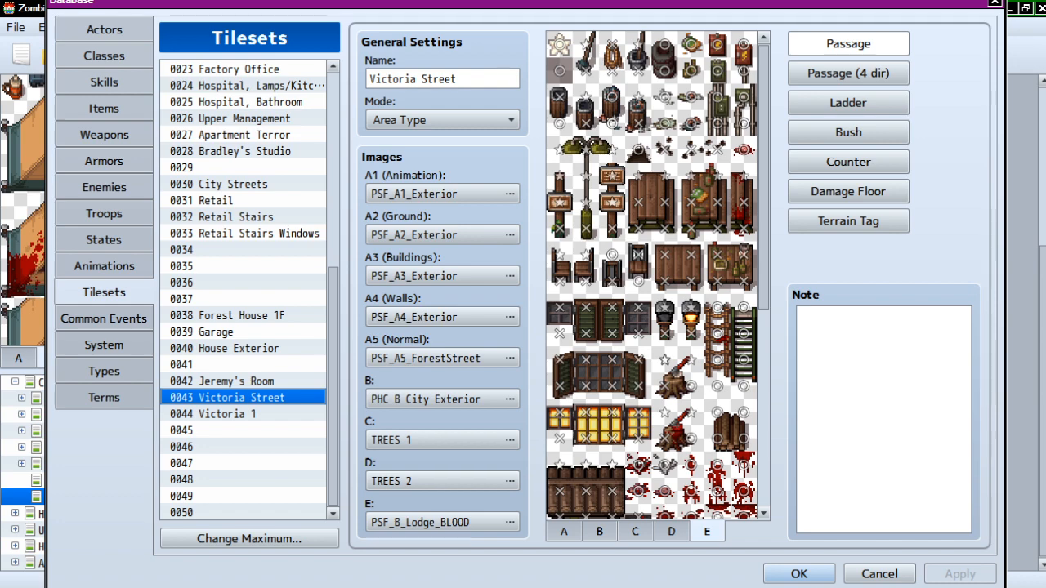
{"action": "scroll", "coordinate": [637, 286], "scroll_direction": "down", "scroll_amount": 5}
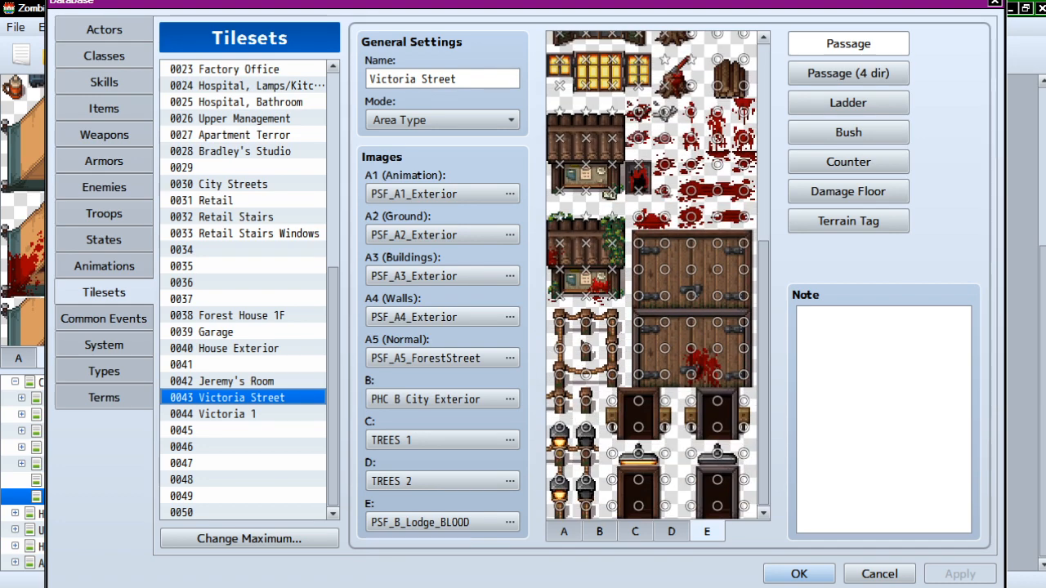
{"action": "left_click", "coordinate": [598, 531]}
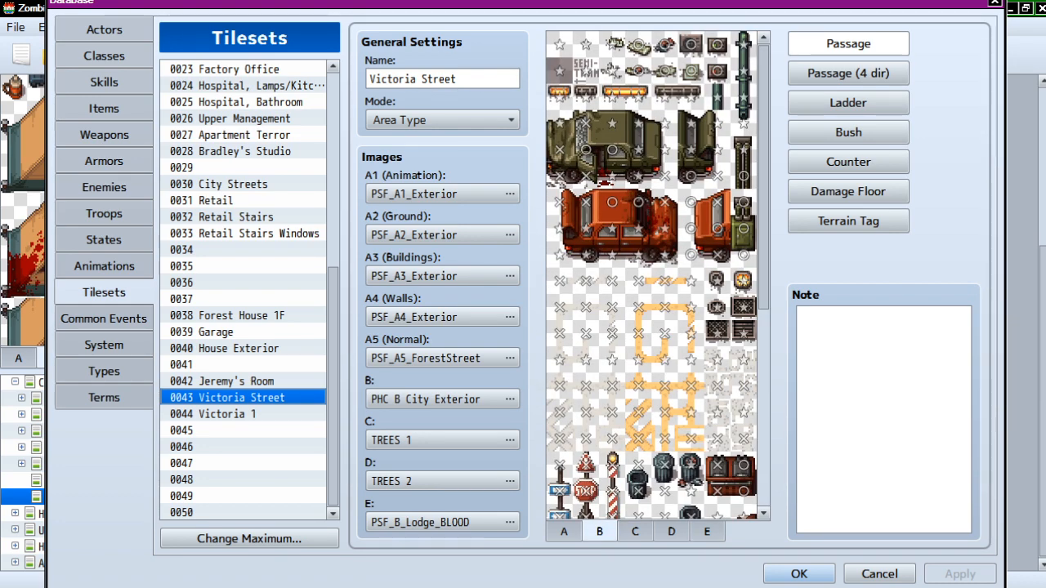
Step: Examine the tent, campfire and wooden bridge tiles on Victoria 1's B sheet and close the database
{"action": "left_click", "coordinate": [243, 414]}
{"action": "scroll", "coordinate": [651, 275], "scroll_direction": "down", "scroll_amount": 5}
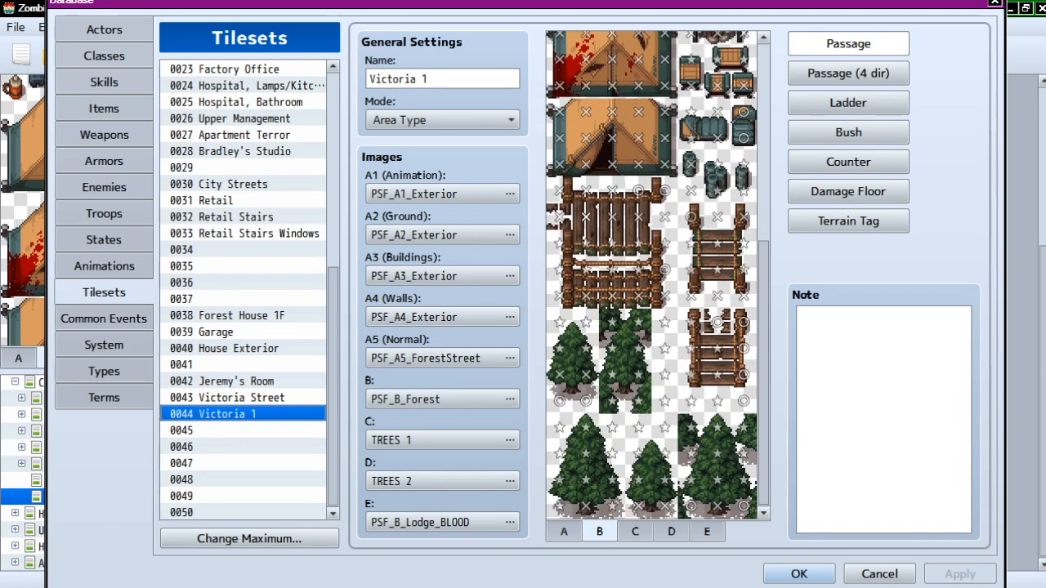
{"action": "scroll", "coordinate": [651, 275], "scroll_direction": "up", "scroll_amount": 1}
{"action": "scroll", "coordinate": [651, 276], "scroll_direction": "up", "scroll_amount": 1}
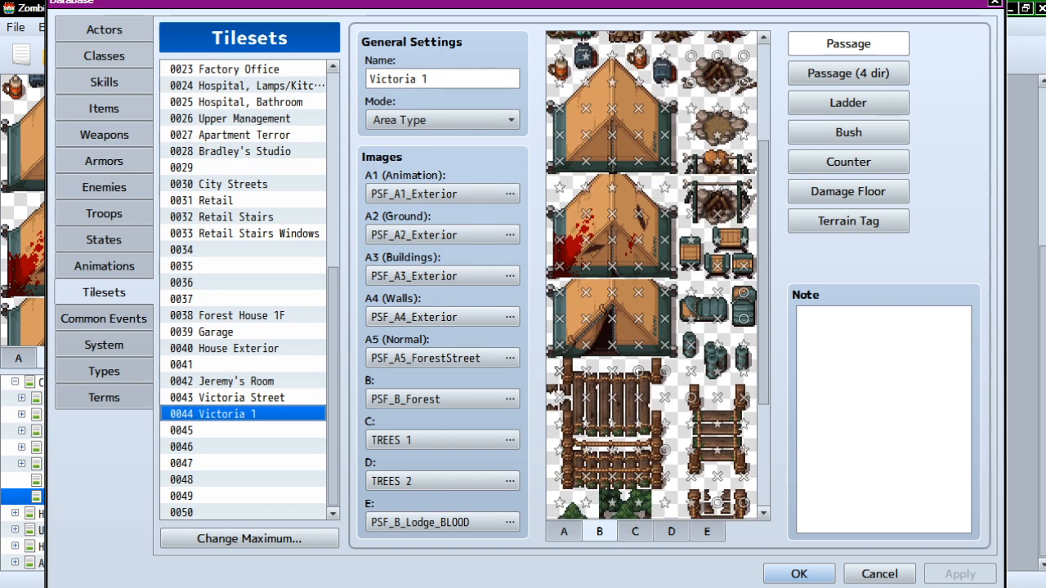
{"action": "scroll", "coordinate": [651, 275], "scroll_direction": "down", "scroll_amount": 1}
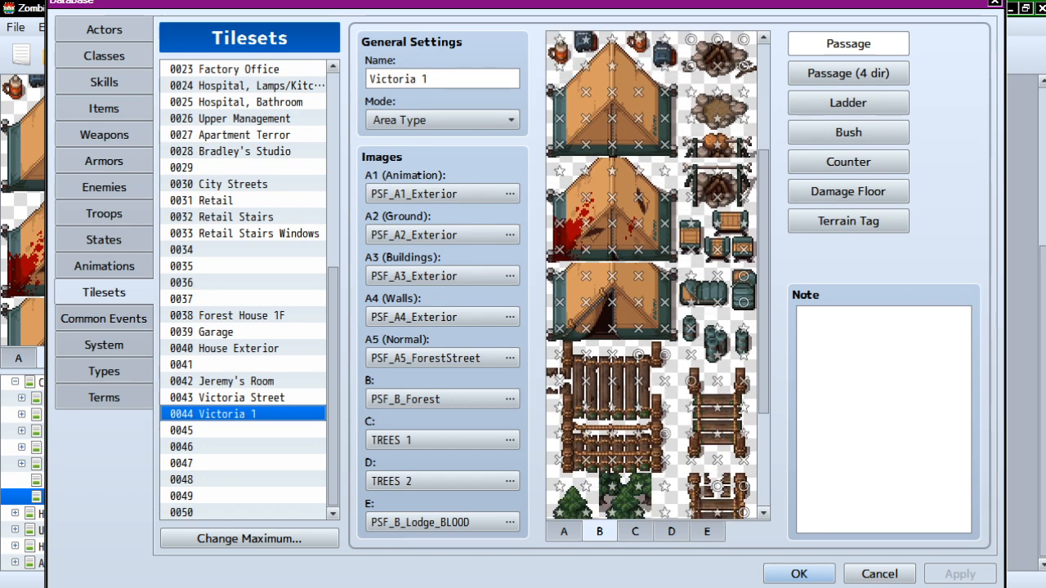
{"action": "left_click", "coordinate": [798, 573]}
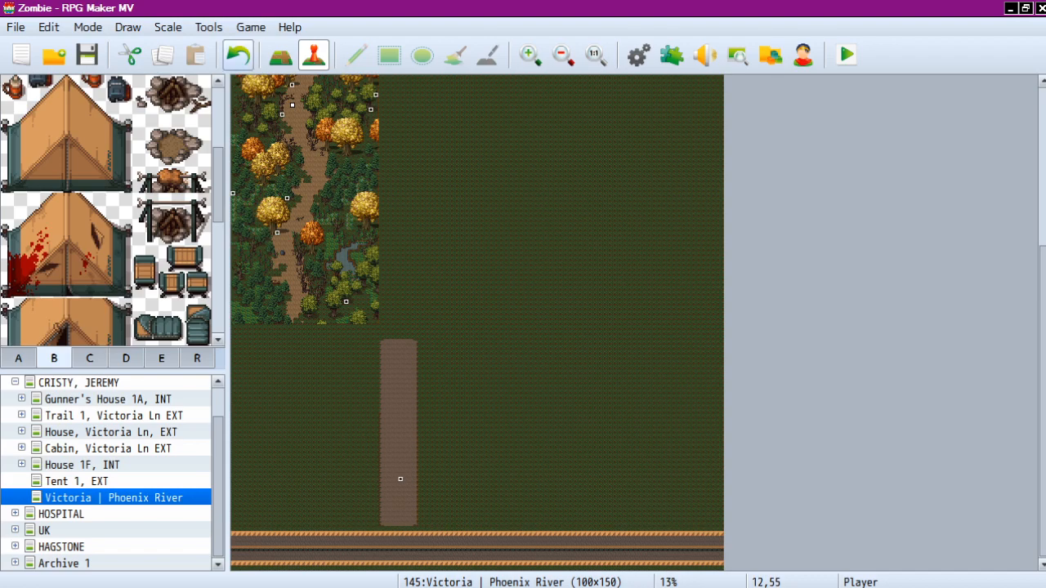
Step: Open the properties of the Victoria | Phoenix River map and enter 300 as its height
{"action": "right_click", "coordinate": [101, 498]}
{"action": "key", "text": "Return"}
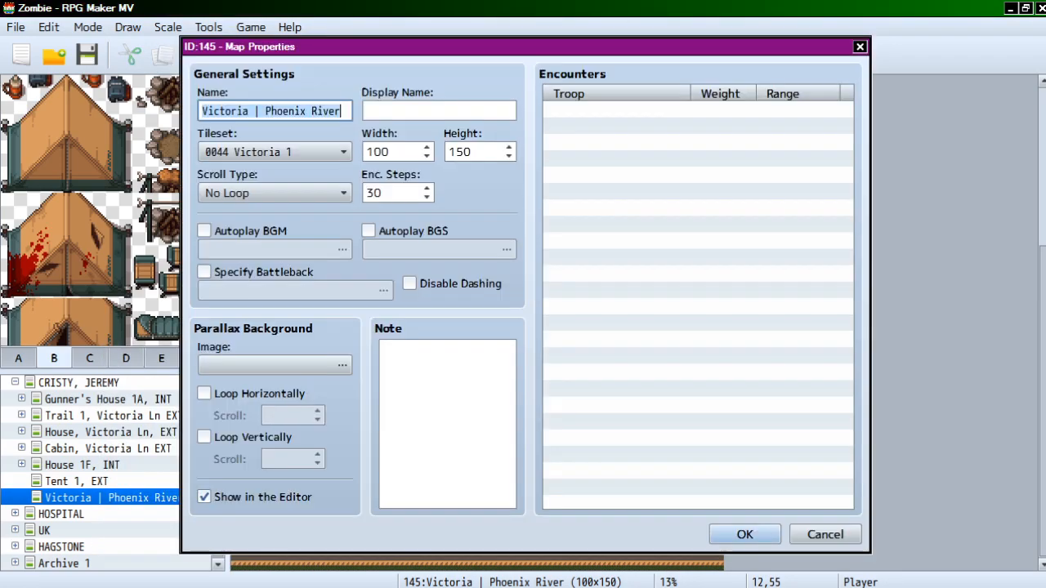
{"action": "double_click", "coordinate": [459, 152]}
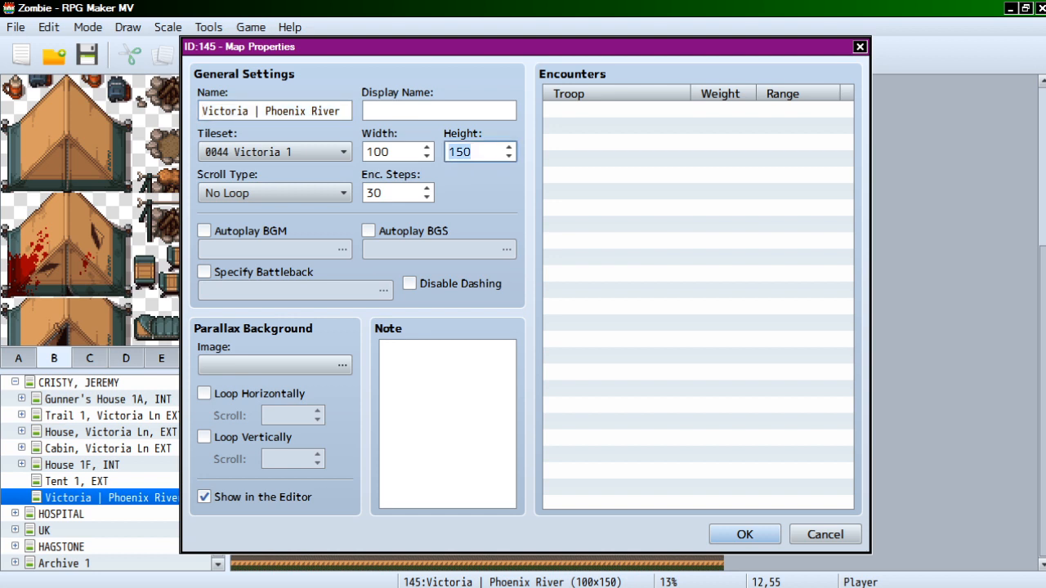
{"action": "left_click", "coordinate": [471, 152]}
{"action": "key", "text": "BackSpace"}
{"action": "key", "text": "BackSpace"}
{"action": "key", "text": "BackSpace"}
{"action": "type", "text": "300"}
Step: Enter 300 as the width of the Victoria | Phoenix River map and apply the new map size
{"action": "key", "text": "shift+Tab"}
{"action": "type", "text": "200"}
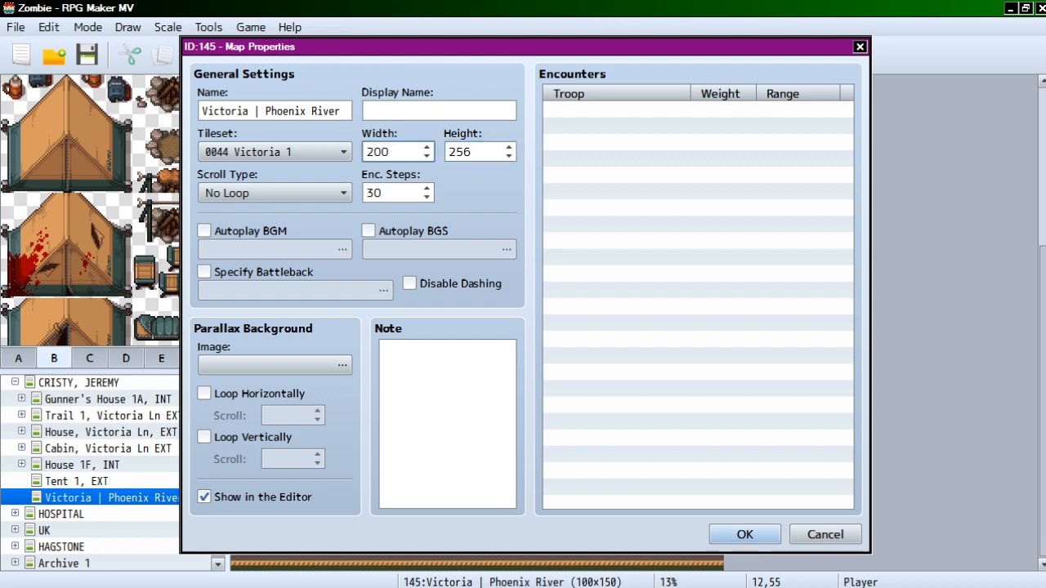
{"action": "key", "text": "BackSpace"}
{"action": "key", "text": "BackSpace"}
{"action": "type", "text": "46"}
{"action": "key", "text": "BackSpace"}
{"action": "key", "text": "BackSpace"}
{"action": "type", "text": "67"}
{"action": "key", "text": "BackSpace"}
{"action": "key", "text": "BackSpace"}
{"action": "key", "text": "BackSpace"}
{"action": "type", "text": "300"}
{"action": "key", "text": "Return"}
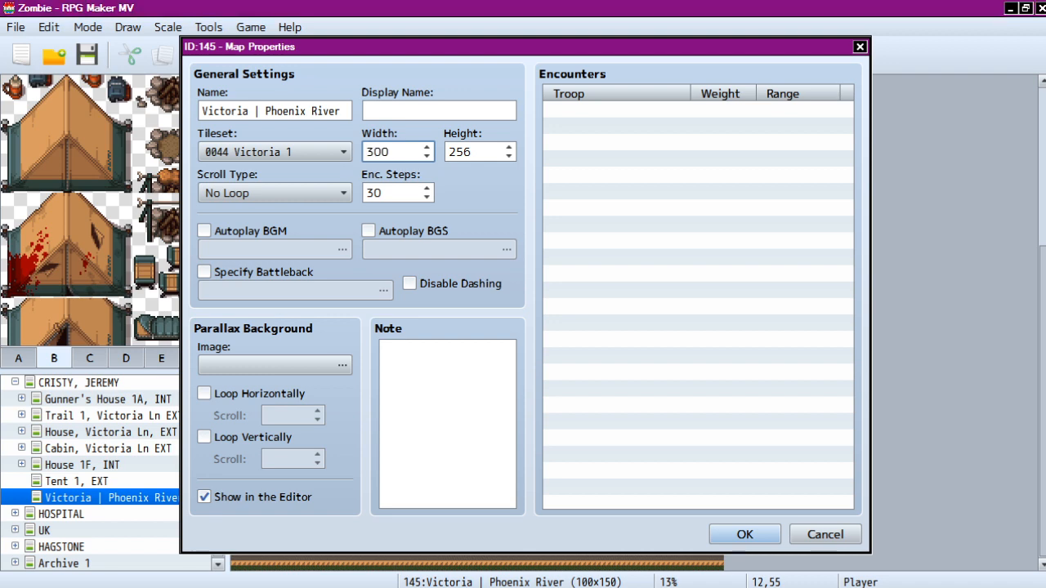
Step: Reopen the Victoria | Phoenix River map's properties to check the applied width and height, and close them
{"action": "right_click", "coordinate": [123, 497]}
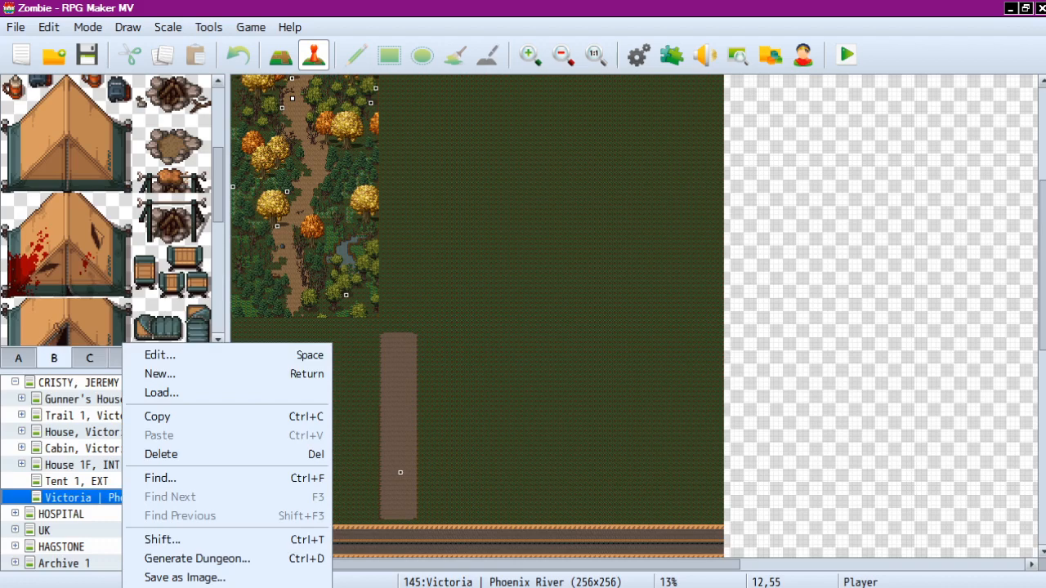
{"action": "left_click", "coordinate": [164, 355]}
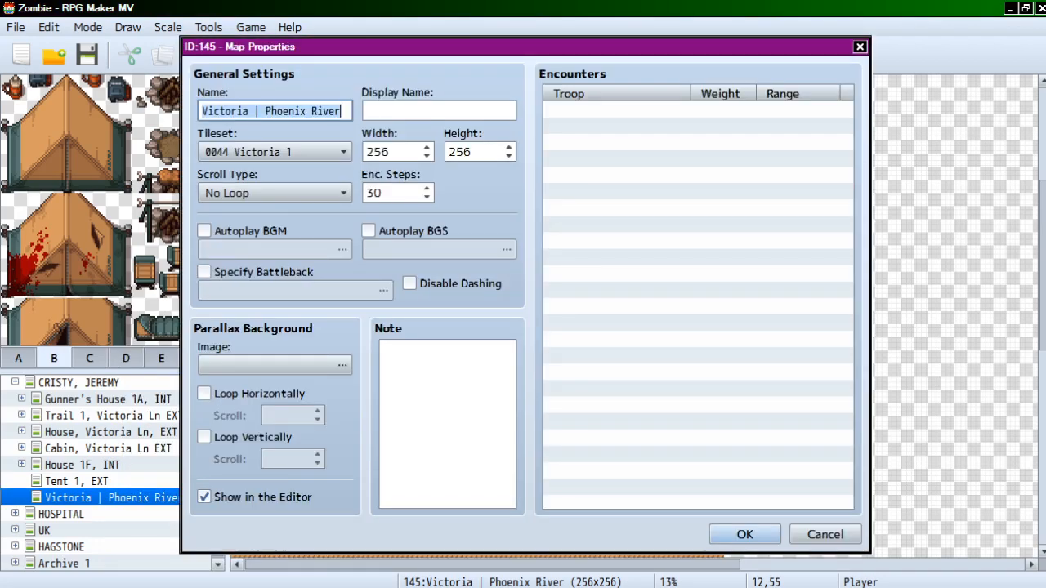
{"action": "left_click", "coordinate": [744, 534]}
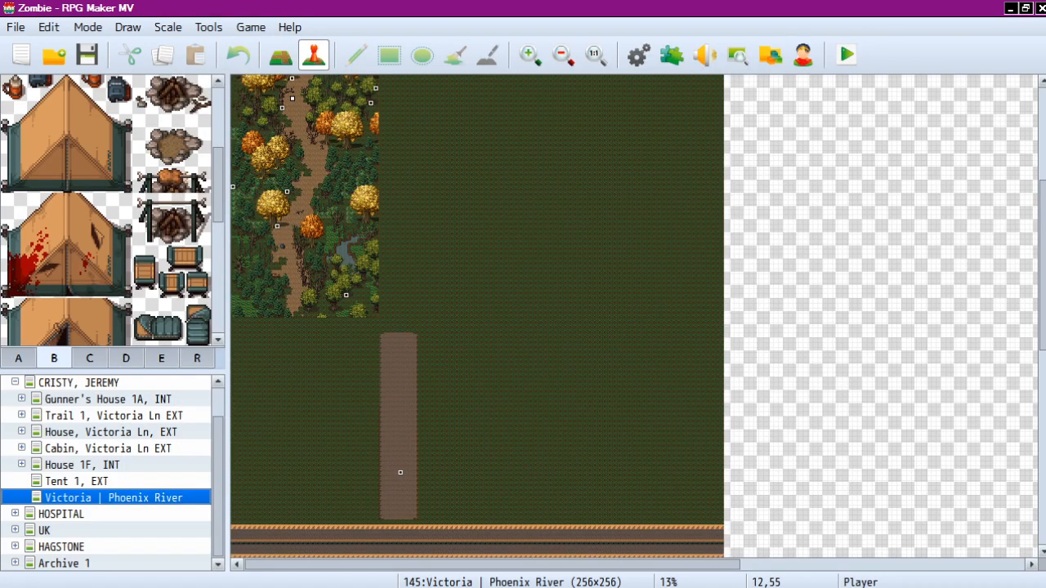
Step: Switch to map editing and flood-fill the newly added empty area with the dark grass tile from sheet A
{"action": "key", "text": "F5"}
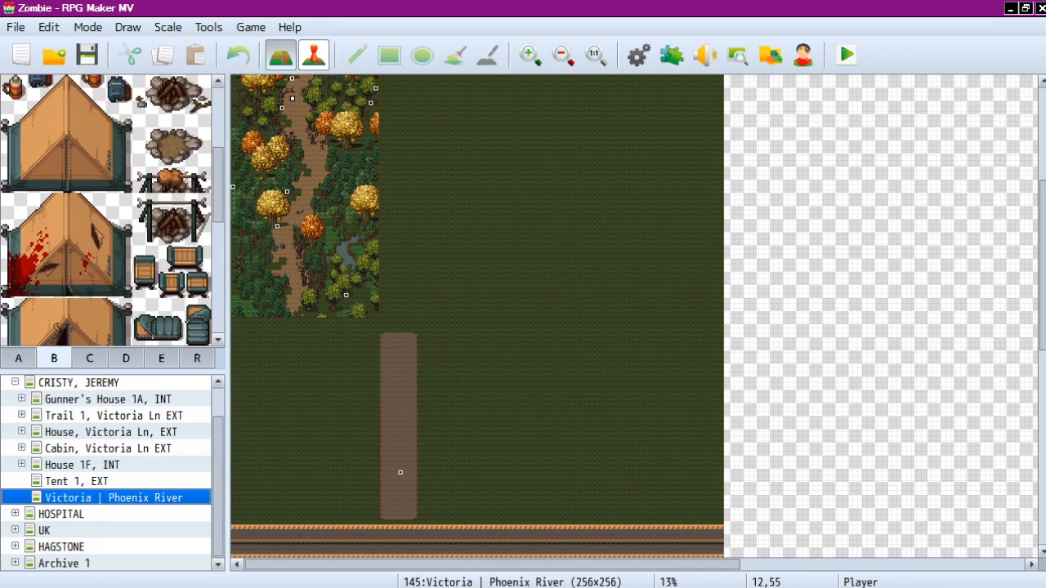
{"action": "left_click", "coordinate": [18, 358]}
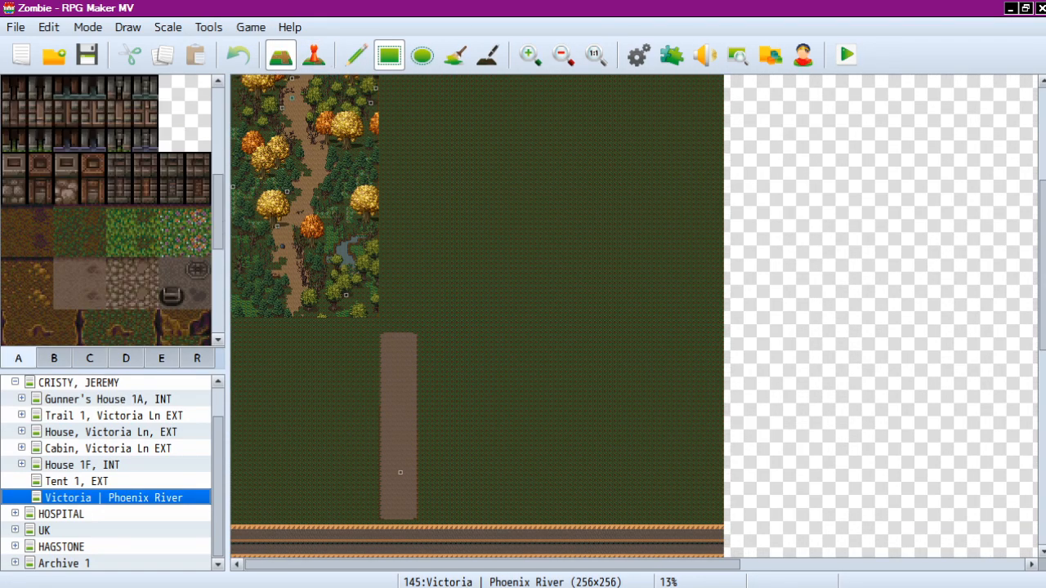
{"action": "left_click", "coordinate": [67, 243]}
{"action": "left_click", "coordinate": [455, 55]}
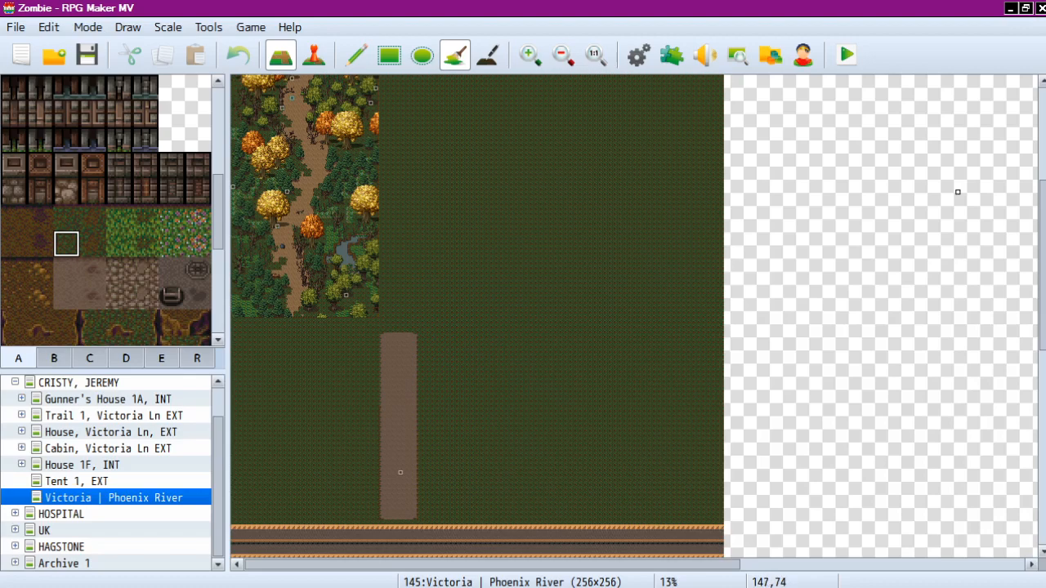
{"action": "left_click", "coordinate": [958, 192]}
Step: Examine the enlarged map from the forest trail down past the road to check the filled grass and available space
{"action": "scroll", "coordinate": [792, 457], "scroll_direction": "down", "scroll_amount": 10}
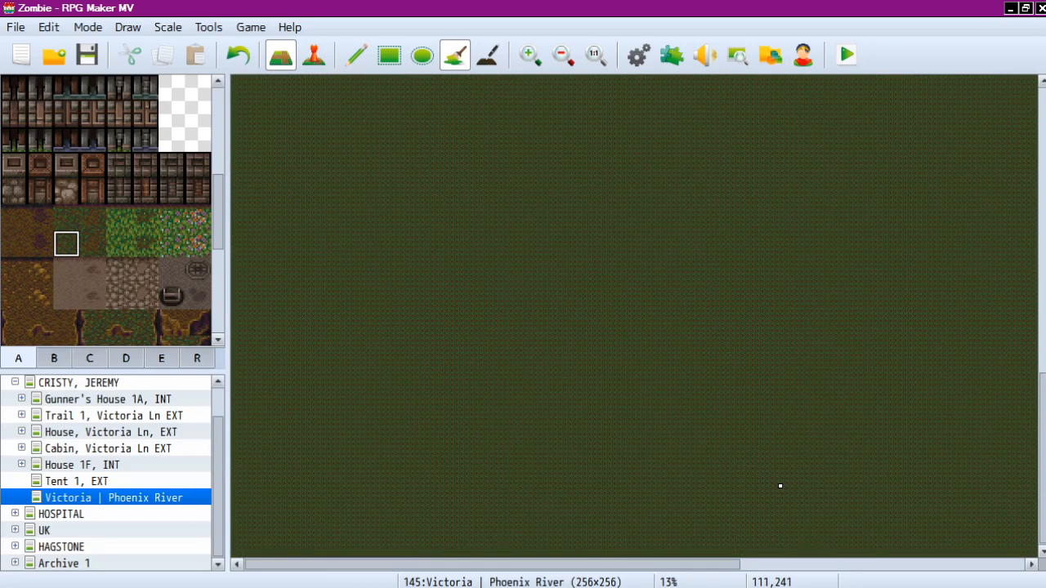
{"action": "scroll", "coordinate": [497, 177], "scroll_direction": "up", "scroll_amount": 2}
{"action": "left_click", "coordinate": [563, 54]}
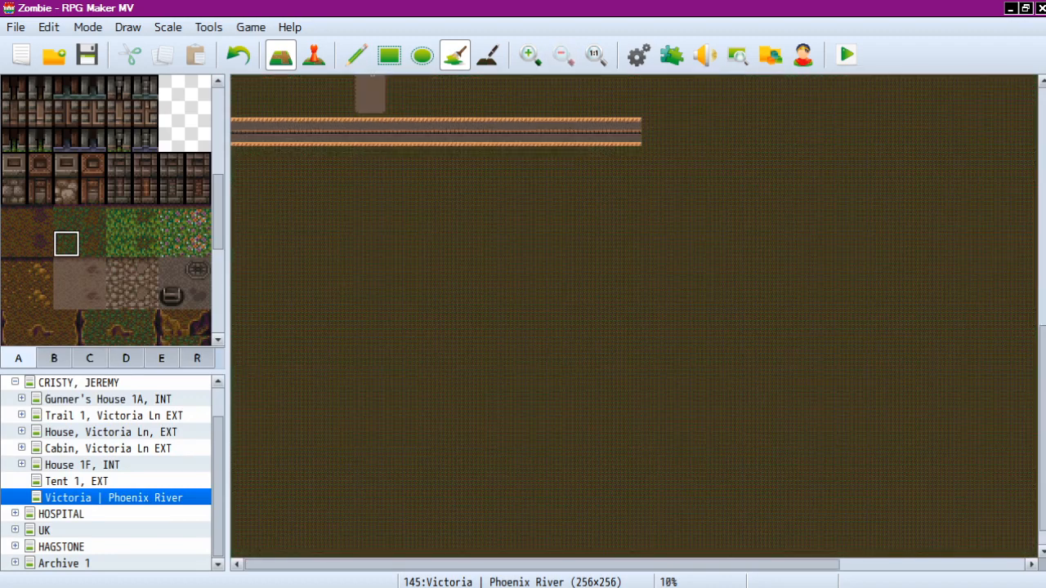
{"action": "scroll", "coordinate": [556, 503], "scroll_direction": "up", "scroll_amount": 8}
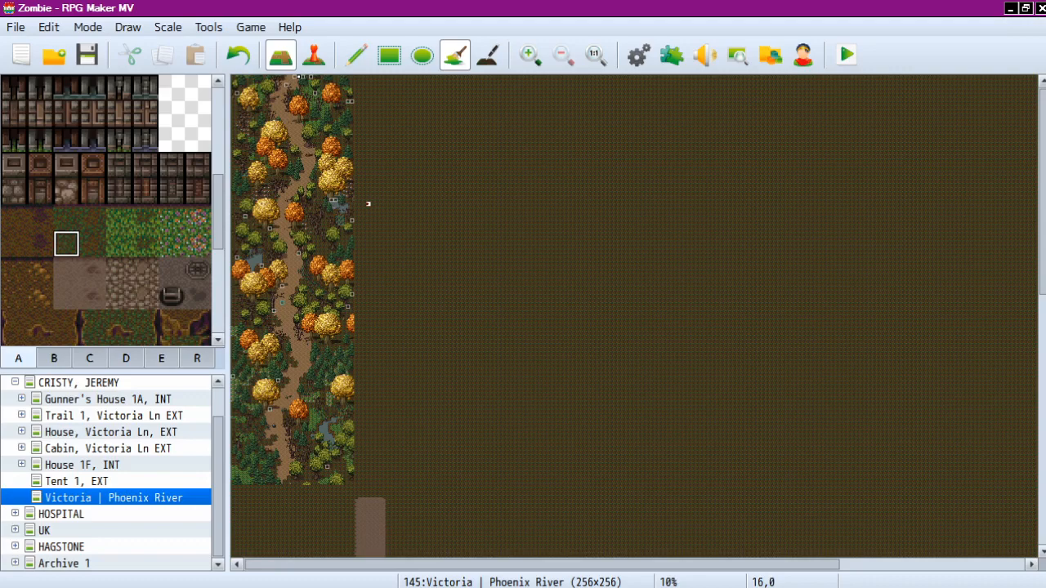
{"action": "scroll", "coordinate": [368, 203], "scroll_direction": "down", "scroll_amount": 5}
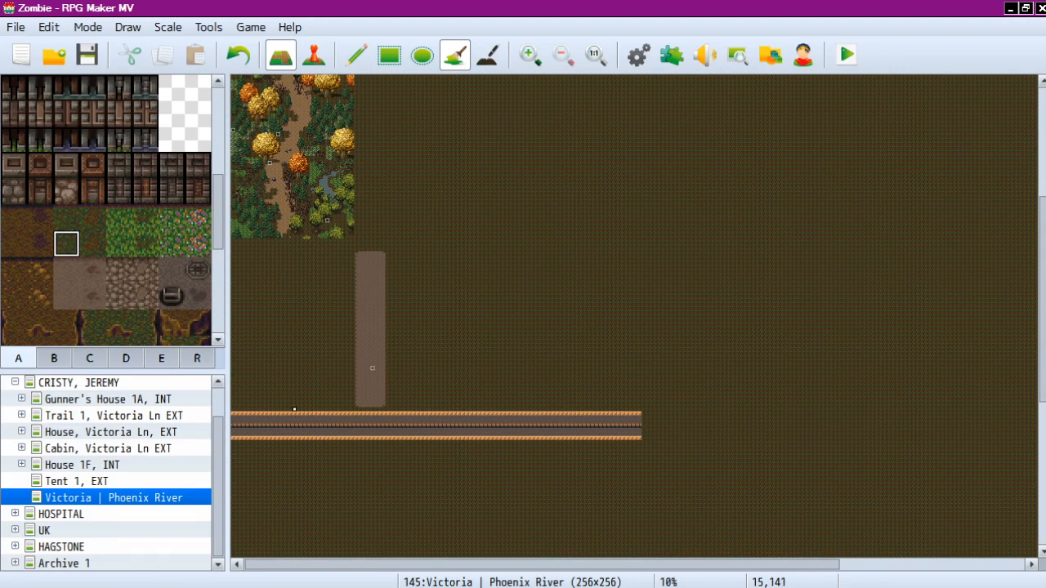
{"action": "scroll", "coordinate": [368, 203], "scroll_direction": "up", "scroll_amount": 5}
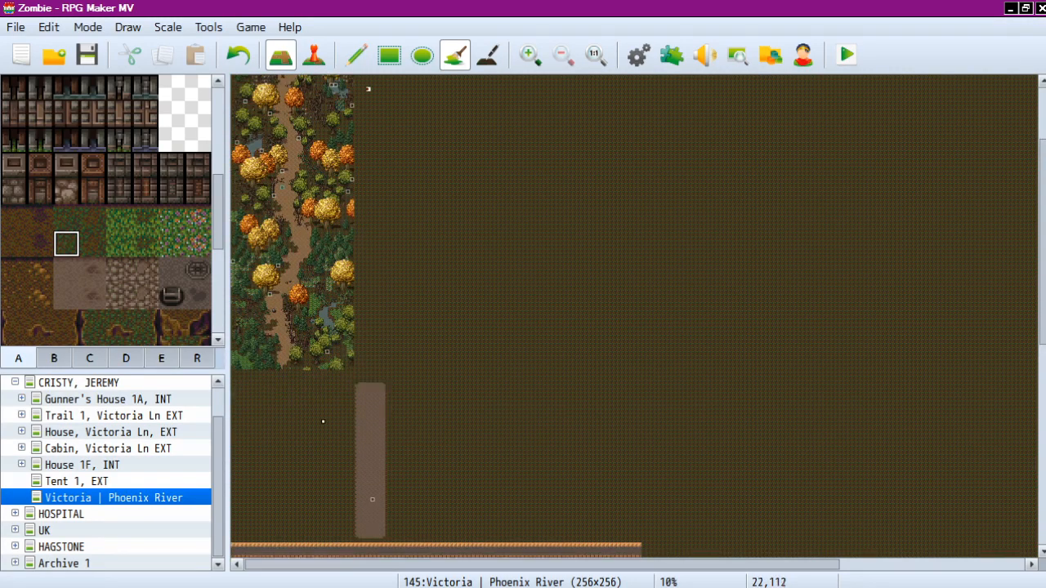
{"action": "scroll", "coordinate": [367, 204], "scroll_direction": "down", "scroll_amount": 8}
{"action": "scroll", "coordinate": [372, 219], "scroll_direction": "down", "scroll_amount": 4}
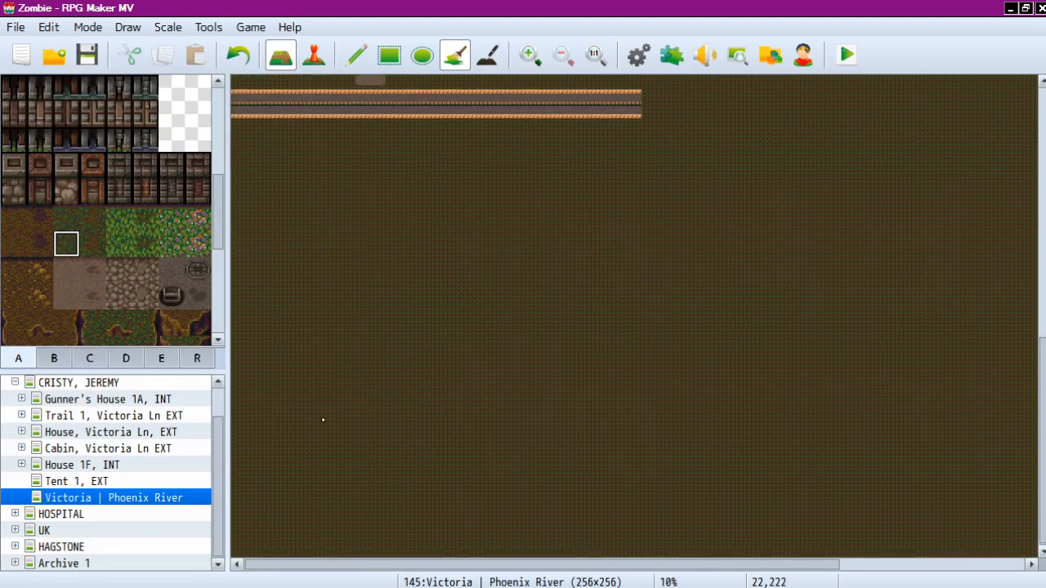
{"action": "scroll", "coordinate": [294, 474], "scroll_direction": "up", "scroll_amount": 1}
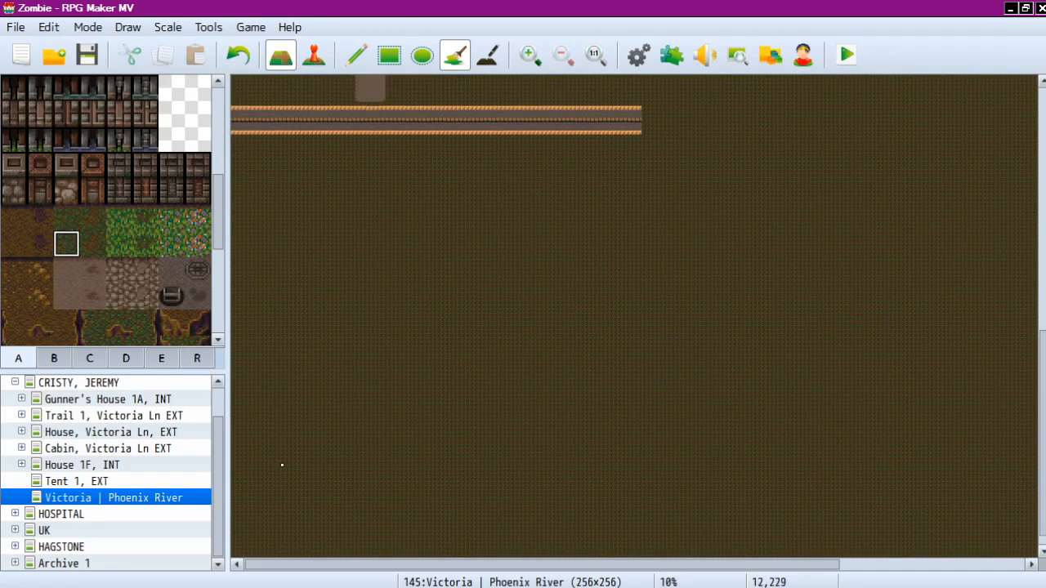
Step: Examine the forest trail and the grass-filled area south of the road on the enlarged map
{"action": "scroll", "coordinate": [286, 472], "scroll_direction": "up", "scroll_amount": 4}
{"action": "scroll", "coordinate": [290, 477], "scroll_direction": "up", "scroll_amount": 8}
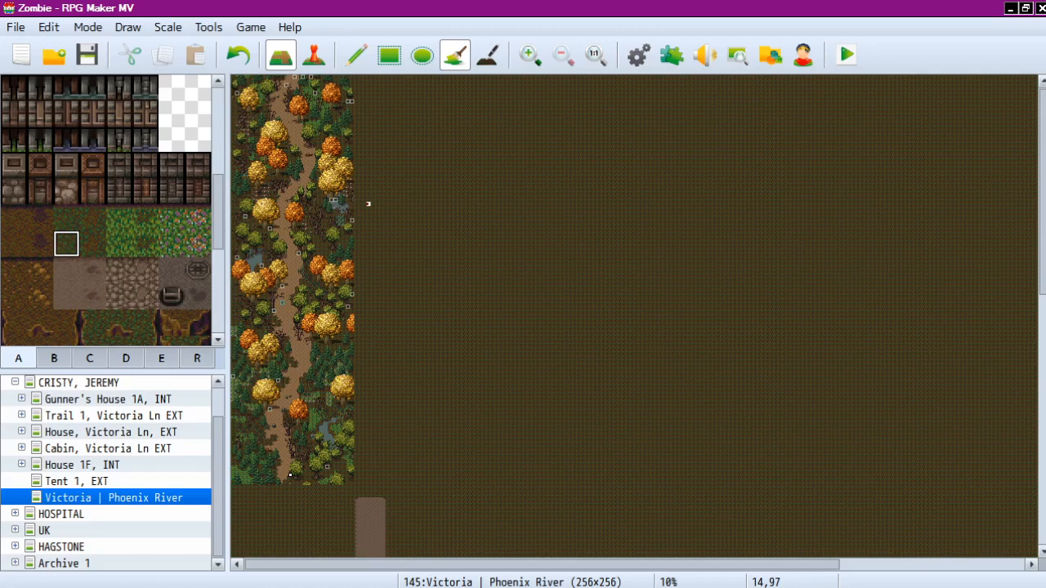
{"action": "key", "text": "F6"}
{"action": "key", "text": "F5"}
{"action": "scroll", "coordinate": [416, 439], "scroll_direction": "down", "scroll_amount": 13}
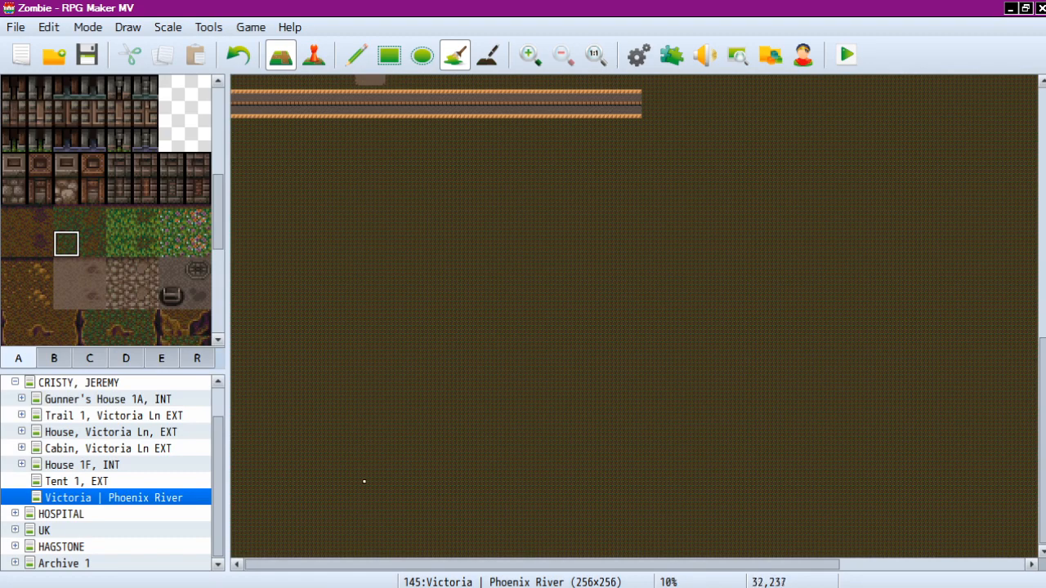
{"action": "scroll", "coordinate": [651, 331], "scroll_direction": "up", "scroll_amount": 10}
{"action": "scroll", "coordinate": [375, 389], "scroll_direction": "up", "scroll_amount": 4}
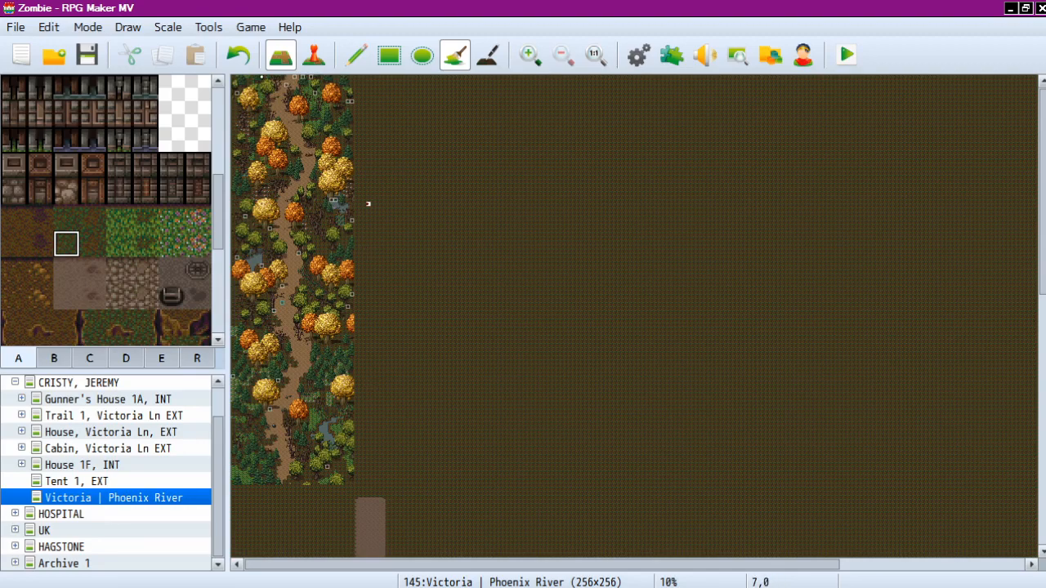
Step: Switch to event editing and inspect the grass area east of the trail and the road's eastern end
{"action": "left_click", "coordinate": [314, 54]}
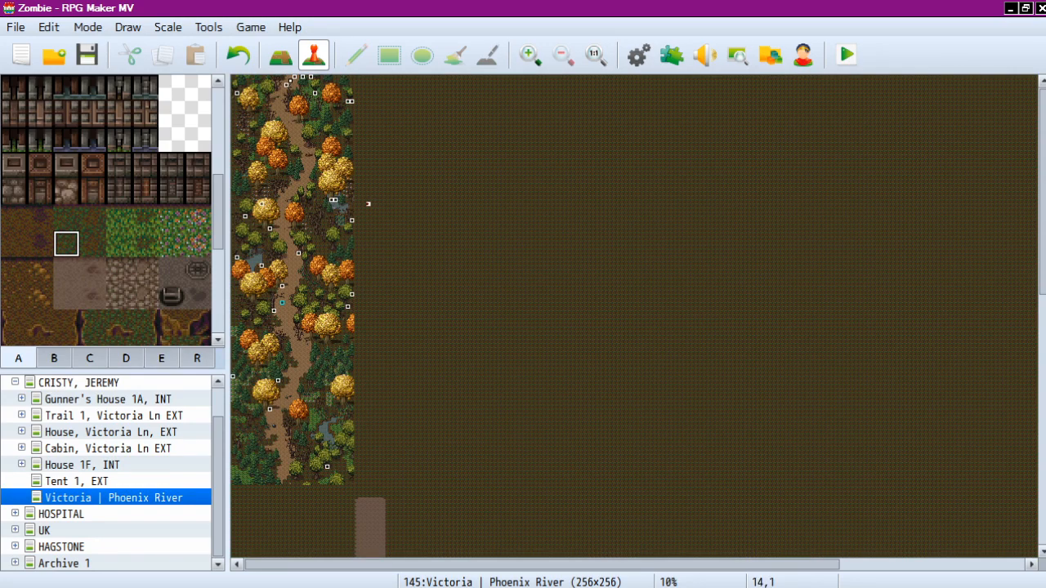
{"action": "scroll", "coordinate": [368, 203], "scroll_direction": "right", "scroll_amount": 5}
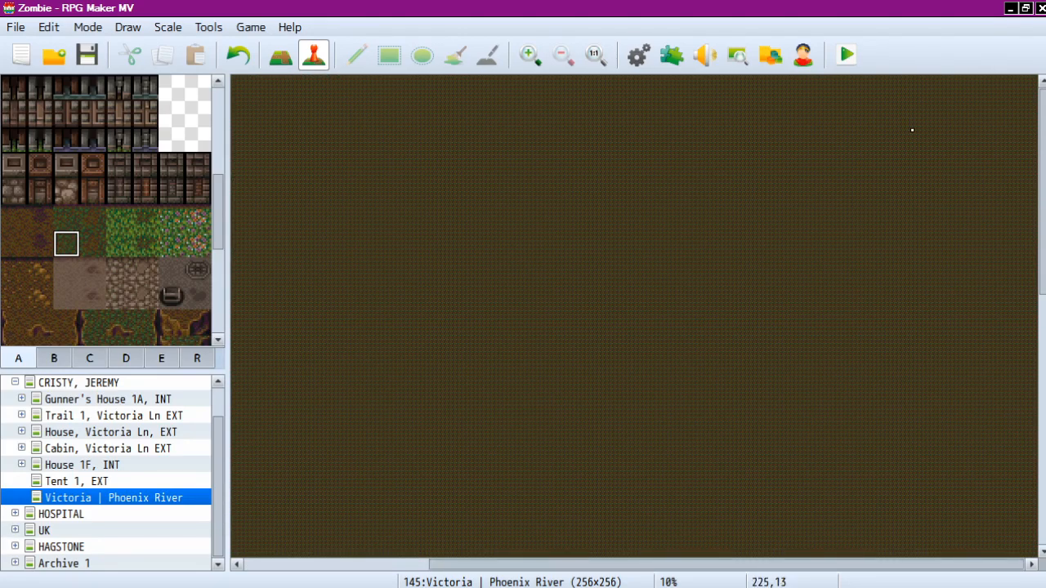
{"action": "scroll", "coordinate": [912, 130], "scroll_direction": "down", "scroll_amount": 1}
{"action": "scroll", "coordinate": [911, 113], "scroll_direction": "down", "scroll_amount": 2}
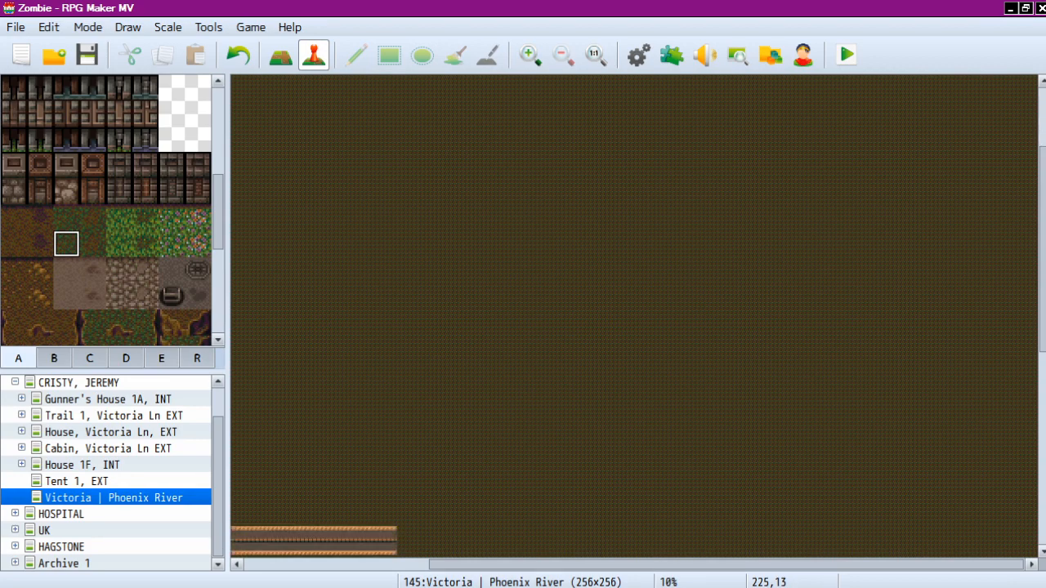
{"action": "scroll", "coordinate": [911, 113], "scroll_direction": "left", "scroll_amount": 5}
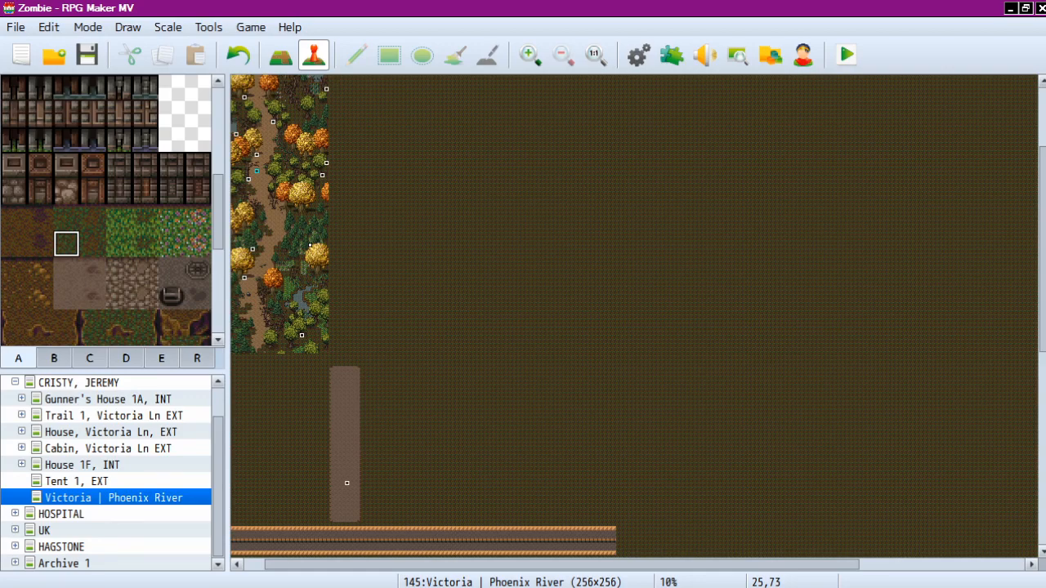
Step: Open the database's item list and look up the Smart speaker entry
{"action": "left_click", "coordinate": [208, 27]}
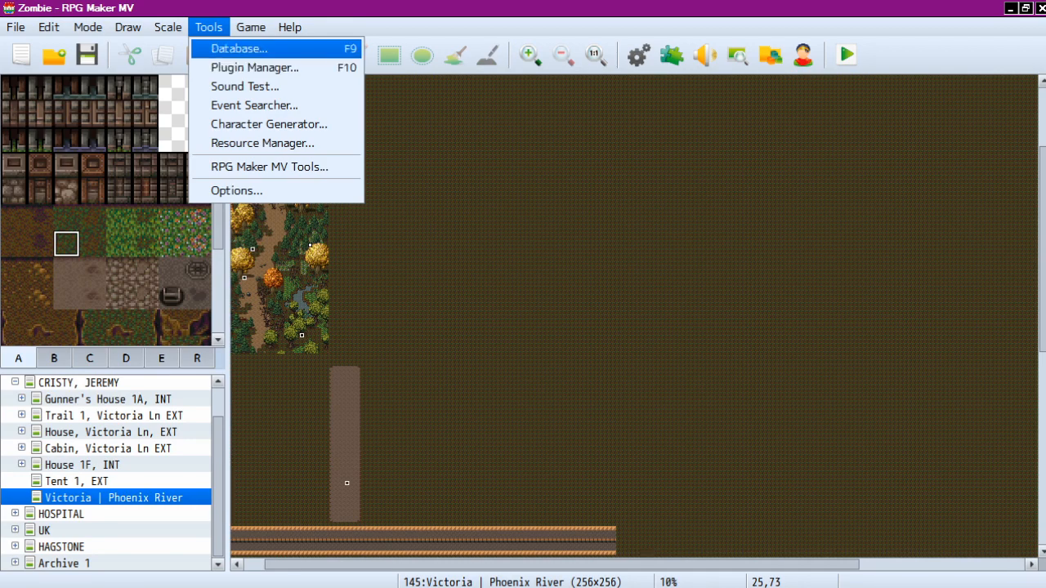
{"action": "key", "text": "Return"}
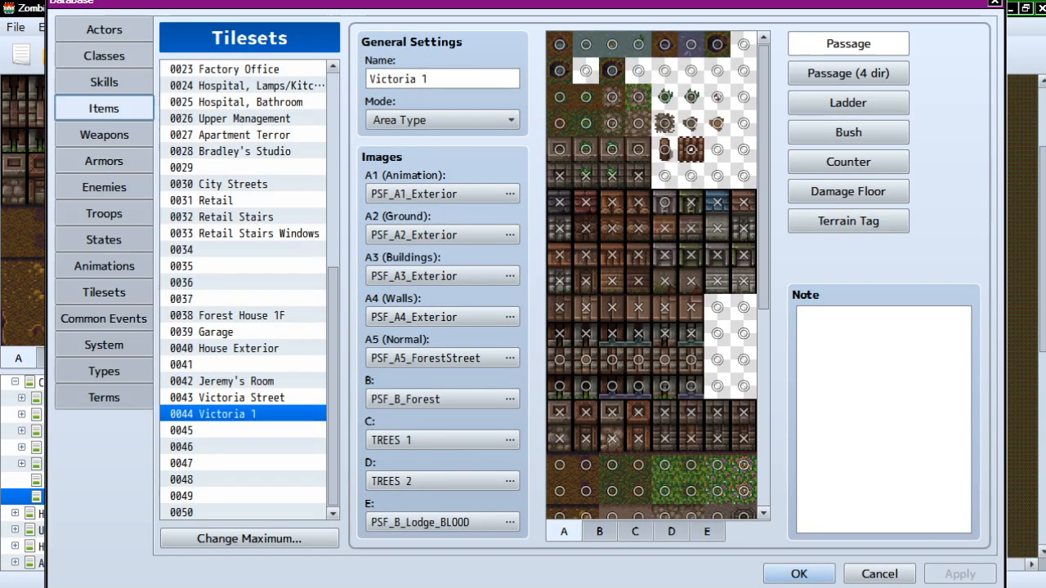
{"action": "scroll", "coordinate": [243, 290], "scroll_direction": "down", "scroll_amount": 4}
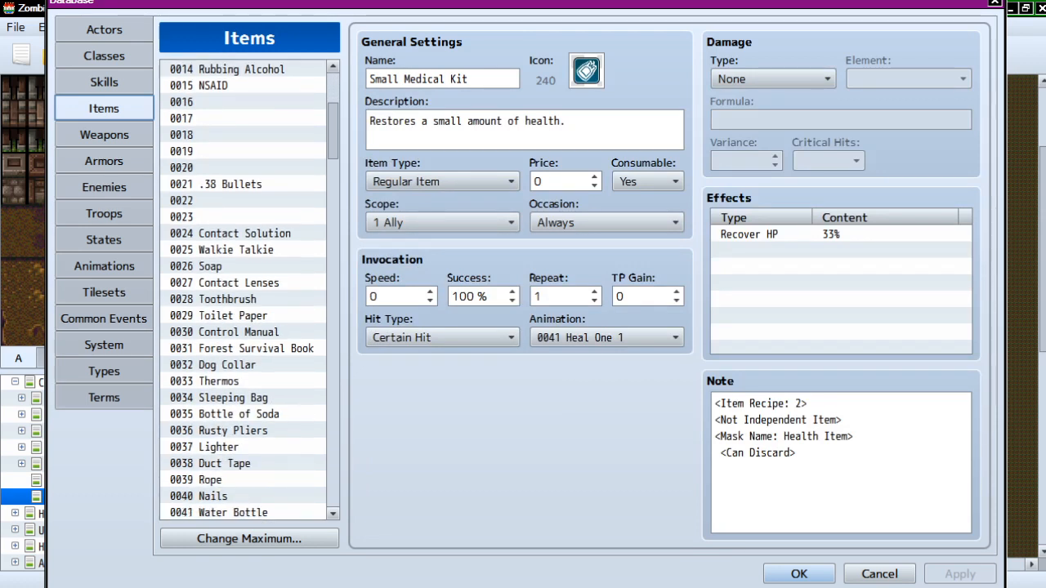
{"action": "scroll", "coordinate": [243, 290], "scroll_direction": "down", "scroll_amount": 2}
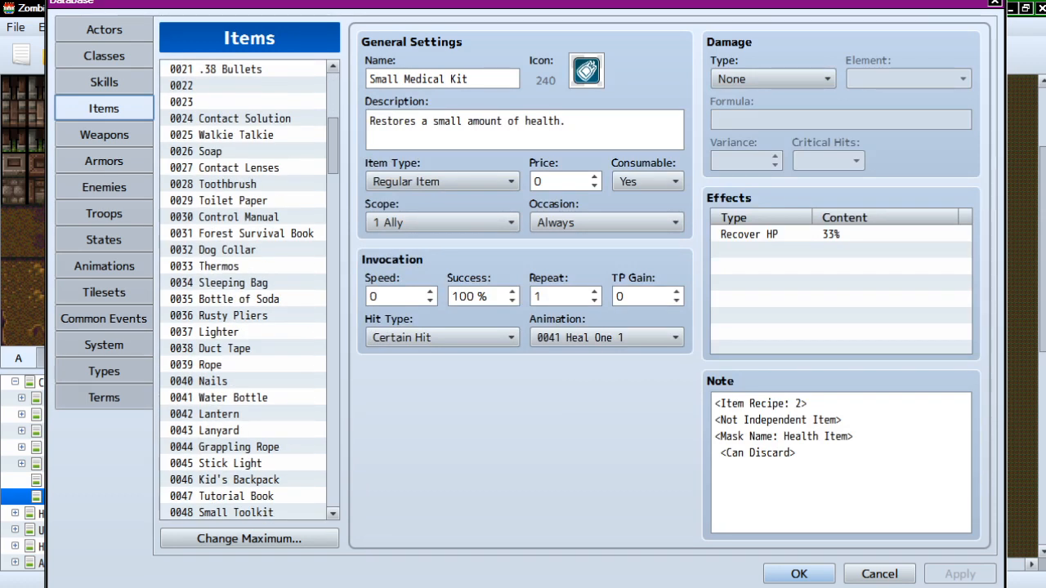
{"action": "scroll", "coordinate": [243, 290], "scroll_direction": "down", "scroll_amount": 3}
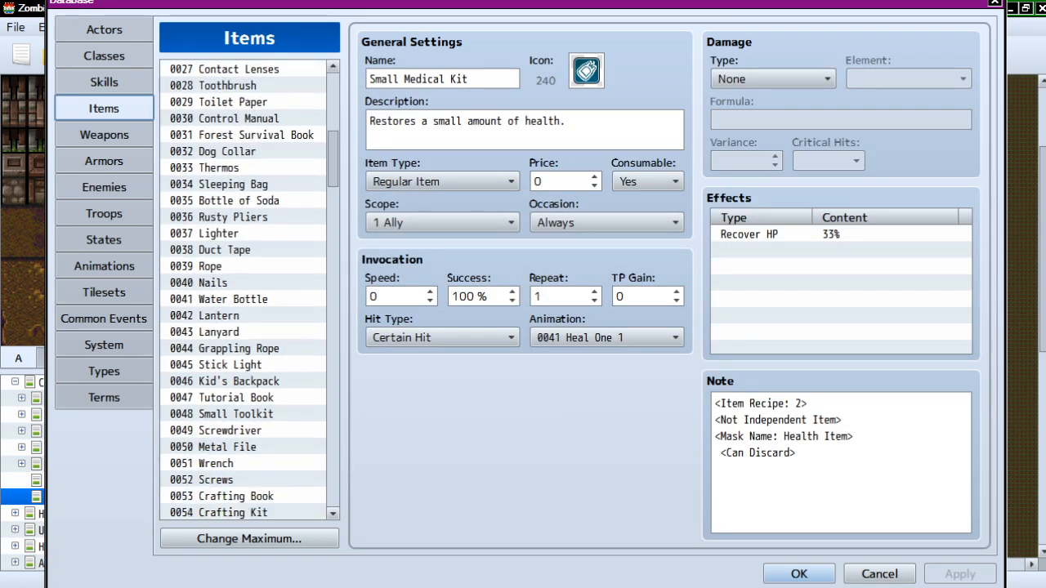
{"action": "scroll", "coordinate": [242, 290], "scroll_direction": "down", "scroll_amount": 3}
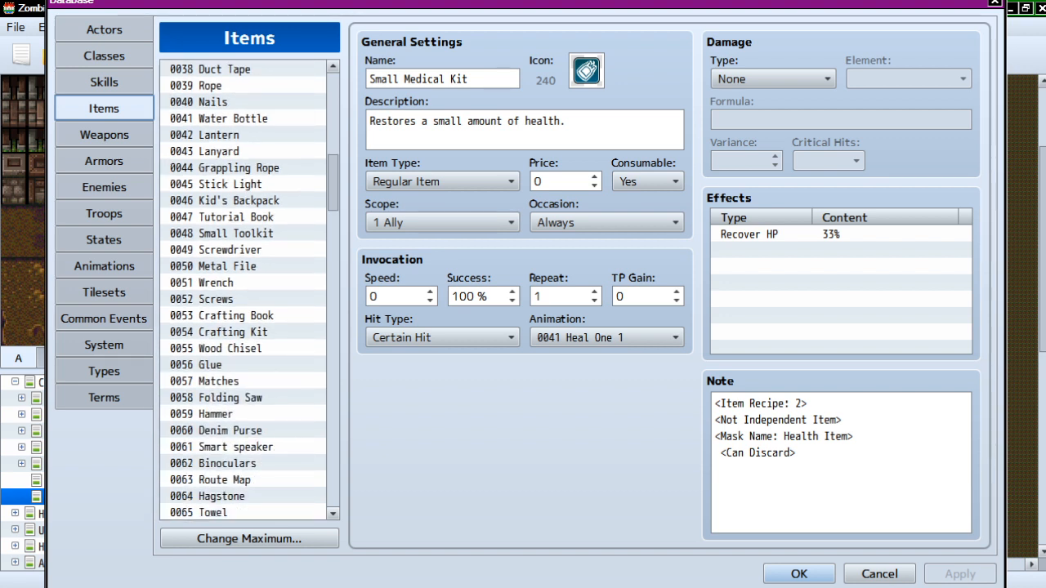
{"action": "scroll", "coordinate": [243, 290], "scroll_direction": "down", "scroll_amount": 3}
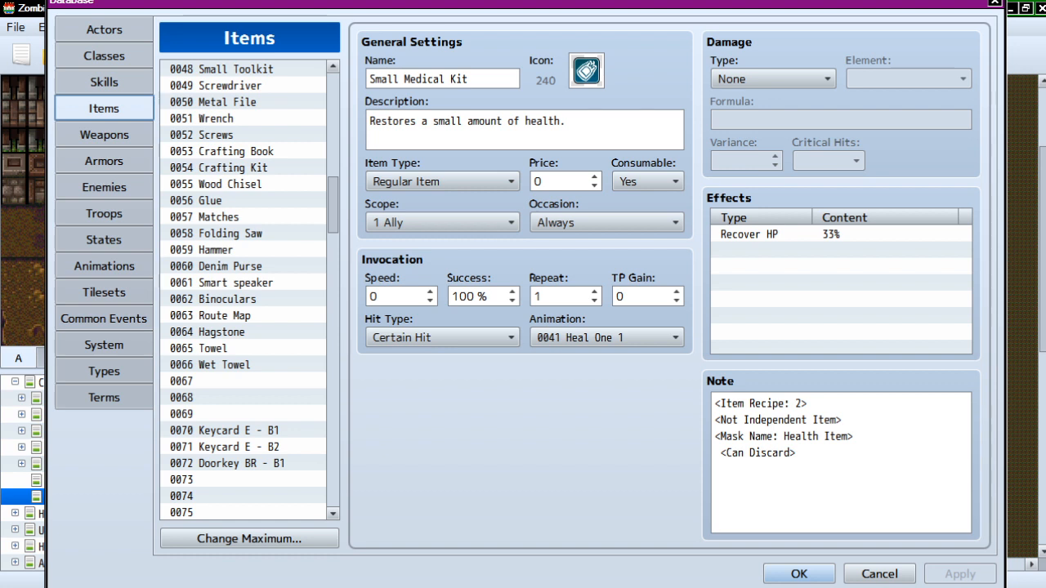
{"action": "left_click", "coordinate": [242, 282]}
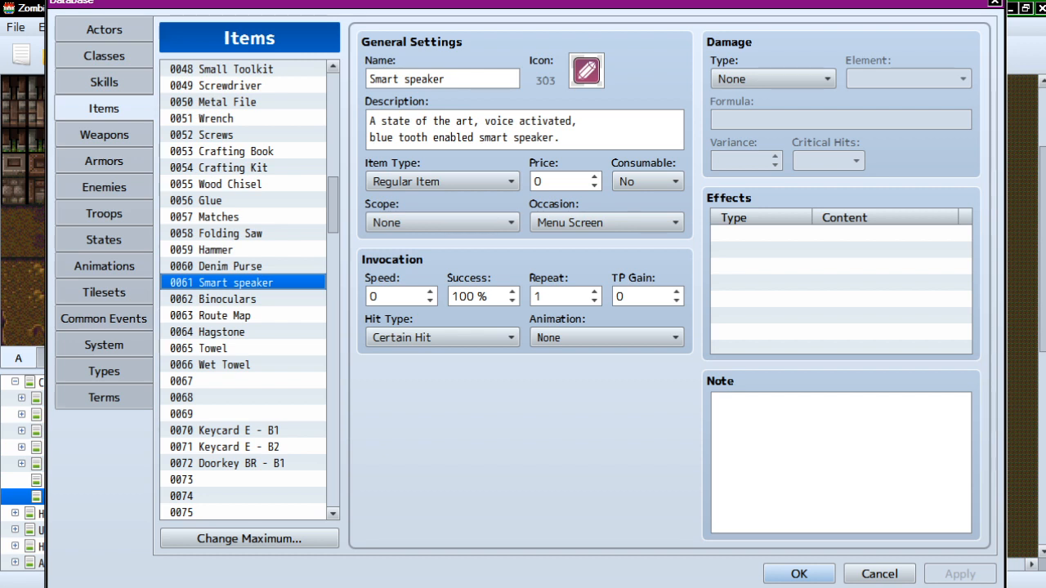
Step: Look through the item list, including the food and drink entries and the empty slots around them
{"action": "scroll", "coordinate": [243, 290], "scroll_direction": "up", "scroll_amount": 5}
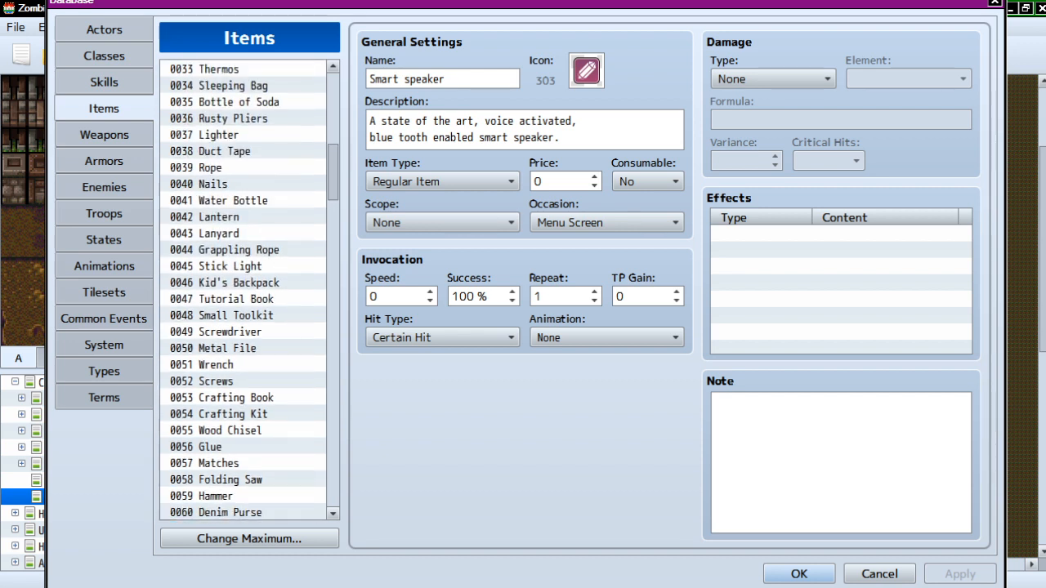
{"action": "scroll", "coordinate": [242, 290], "scroll_direction": "up", "scroll_amount": 2}
{"action": "scroll", "coordinate": [243, 290], "scroll_direction": "down", "scroll_amount": 5}
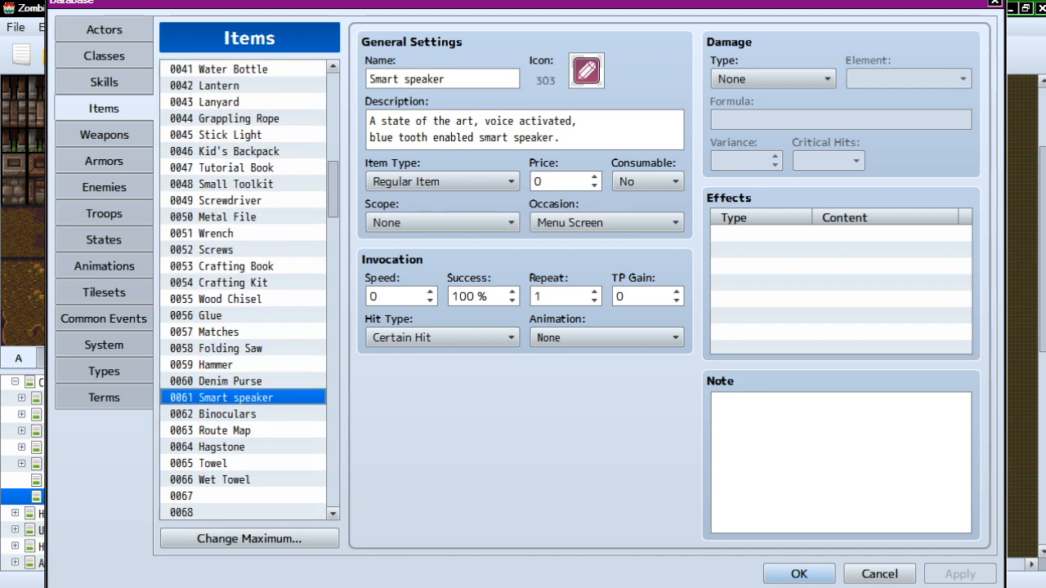
{"action": "scroll", "coordinate": [242, 290], "scroll_direction": "down", "scroll_amount": 12}
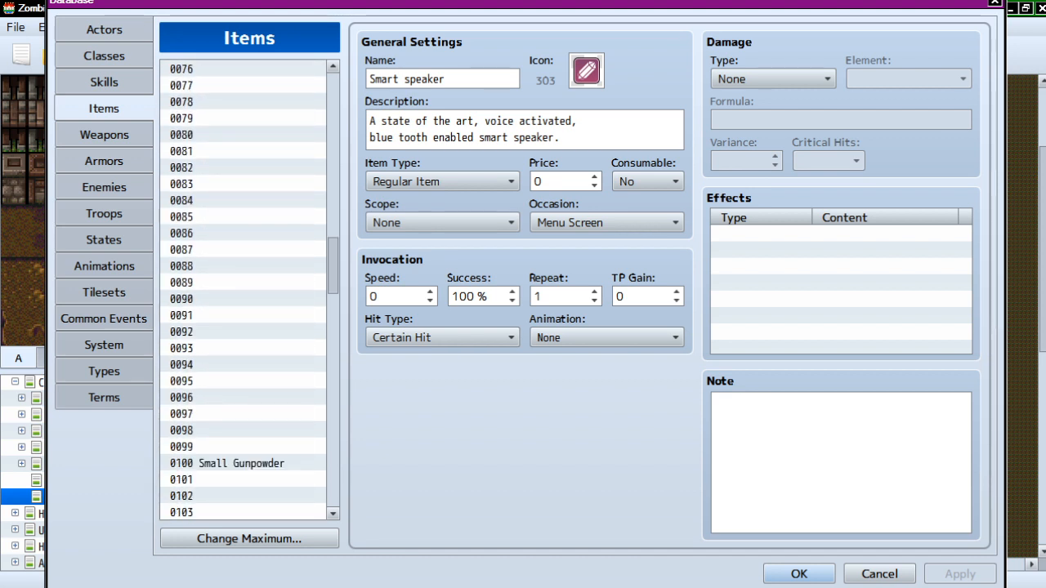
{"action": "scroll", "coordinate": [242, 290], "scroll_direction": "down", "scroll_amount": 15}
{"action": "scroll", "coordinate": [243, 290], "scroll_direction": "up", "scroll_amount": 1}
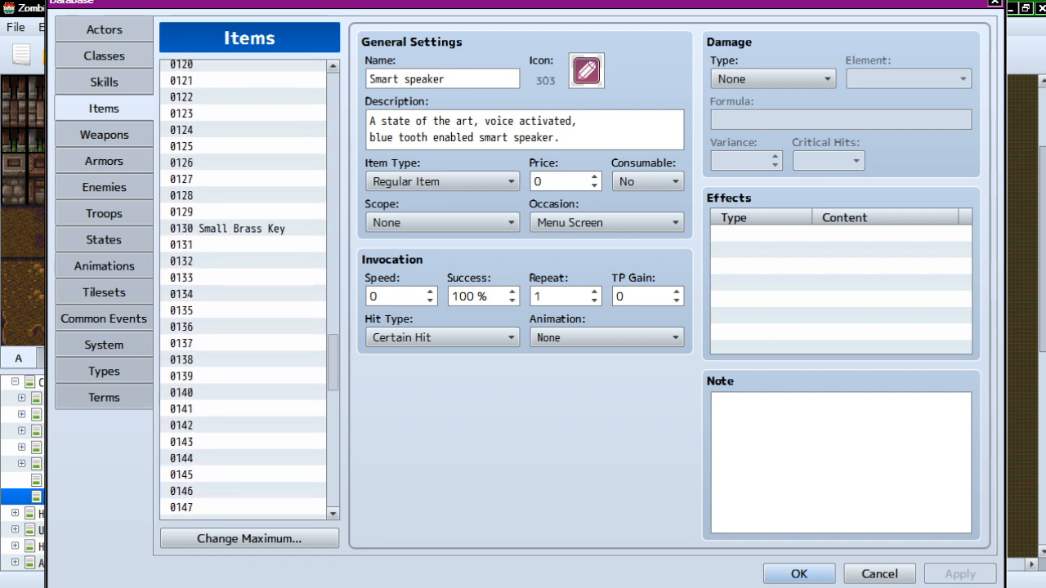
{"action": "scroll", "coordinate": [243, 290], "scroll_direction": "down", "scroll_amount": 7}
{"action": "scroll", "coordinate": [243, 290], "scroll_direction": "down", "scroll_amount": 3}
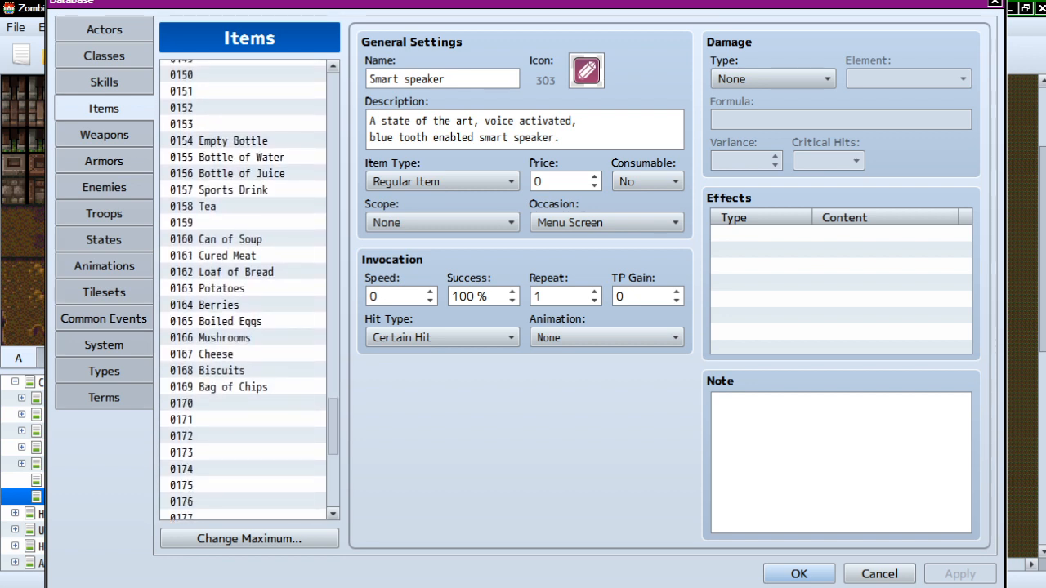
{"action": "scroll", "coordinate": [243, 290], "scroll_direction": "down", "scroll_amount": 8}
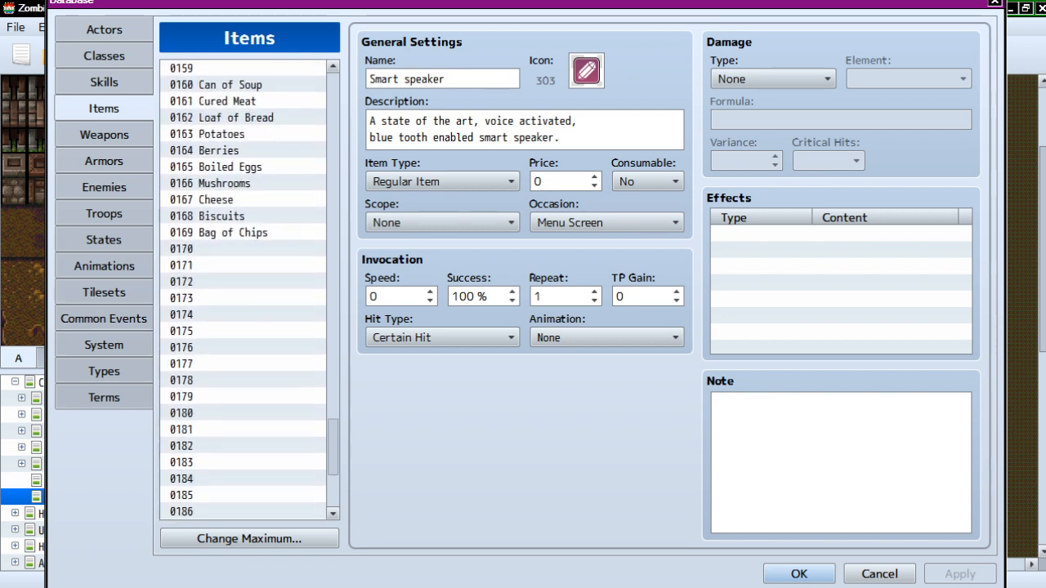
{"action": "scroll", "coordinate": [242, 290], "scroll_direction": "up", "scroll_amount": 10}
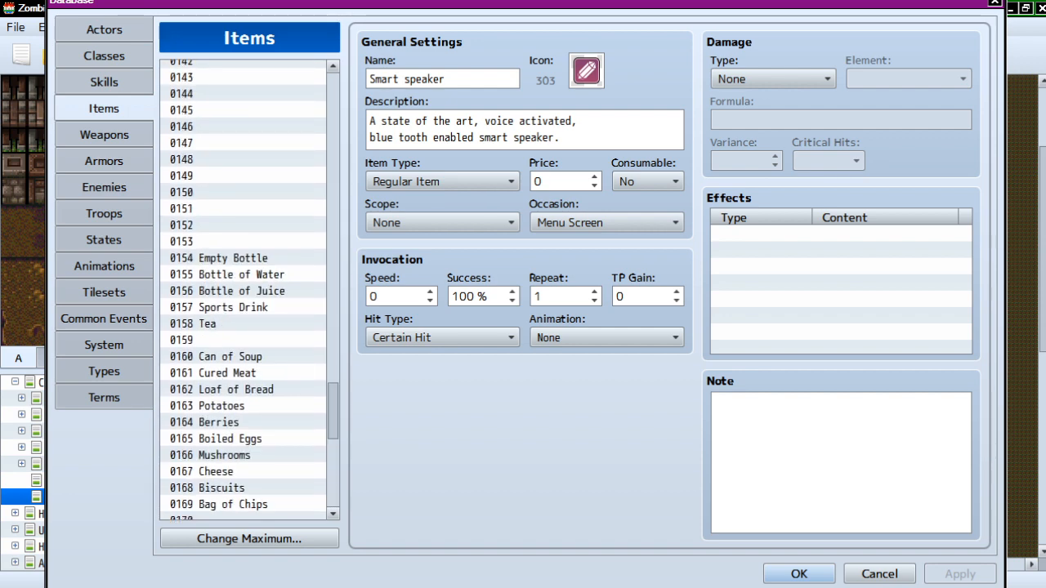
{"action": "scroll", "coordinate": [243, 290], "scroll_direction": "down", "scroll_amount": 1}
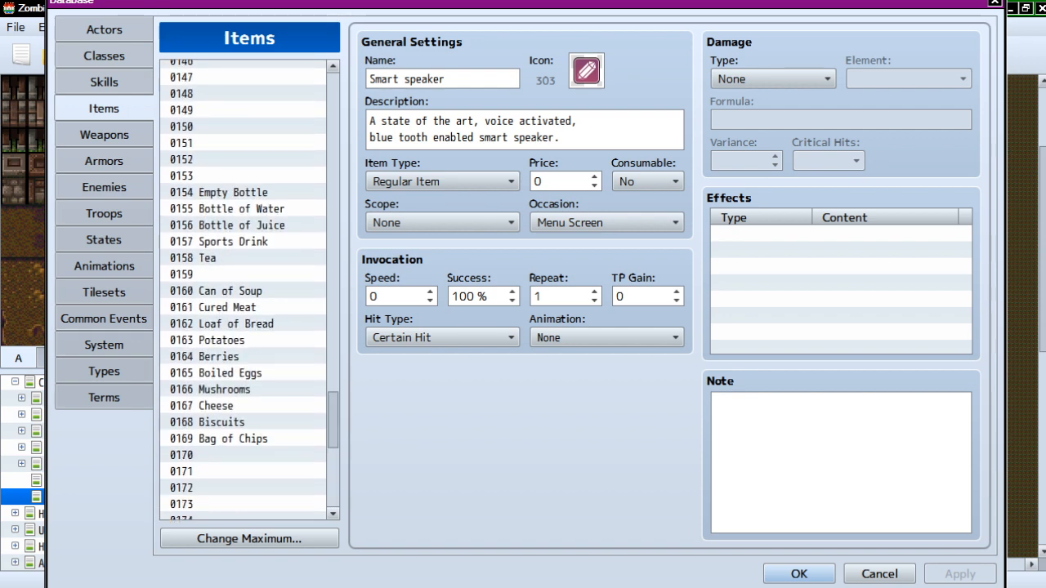
{"action": "scroll", "coordinate": [243, 290], "scroll_direction": "up", "scroll_amount": 20}
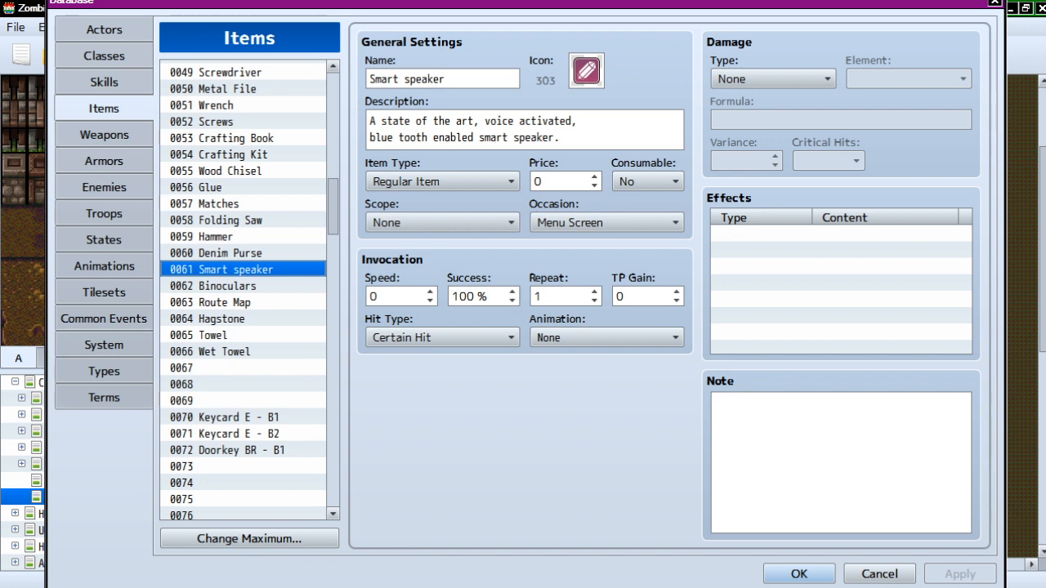
Step: Copy the Smart speaker item and clear its entry from slot 0061
{"action": "right_click", "coordinate": [235, 271]}
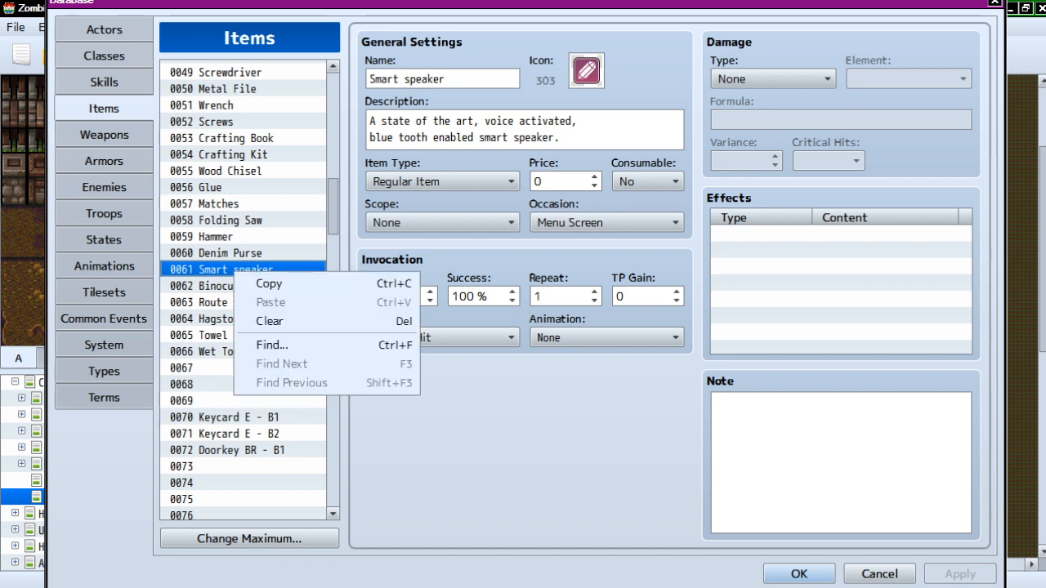
{"action": "left_click", "coordinate": [216, 286]}
{"action": "left_click", "coordinate": [215, 269]}
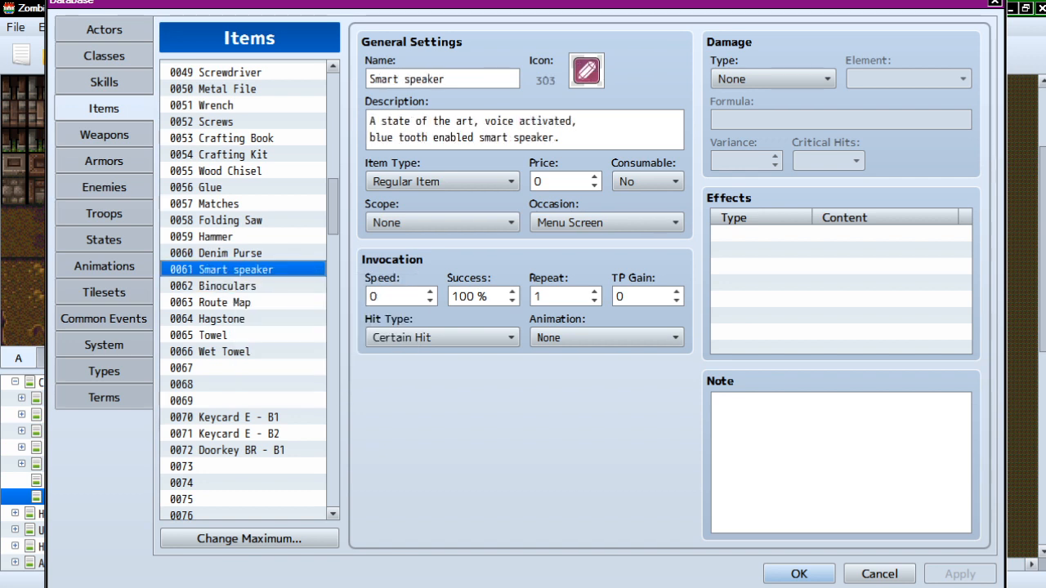
{"action": "right_click", "coordinate": [215, 275]}
{"action": "left_click", "coordinate": [196, 302]}
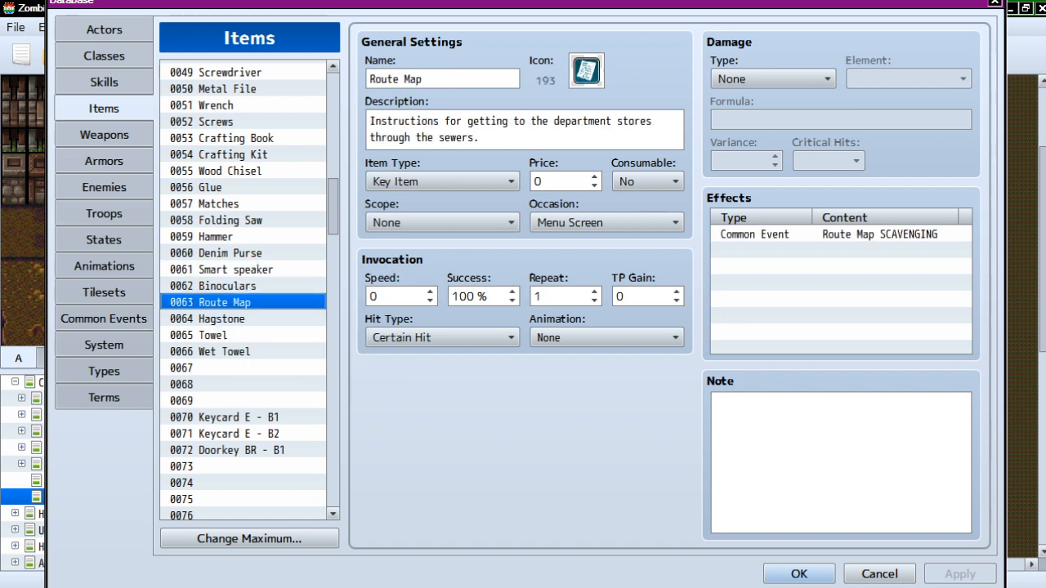
{"action": "right_click", "coordinate": [237, 273]}
{"action": "left_click", "coordinate": [262, 285]}
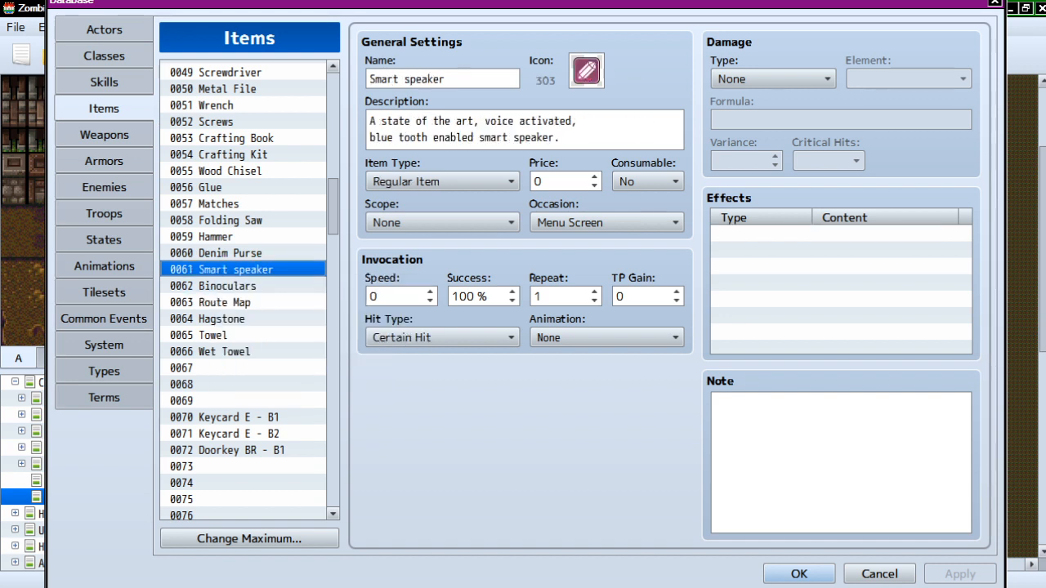
{"action": "right_click", "coordinate": [244, 272]}
{"action": "left_click", "coordinate": [280, 323]}
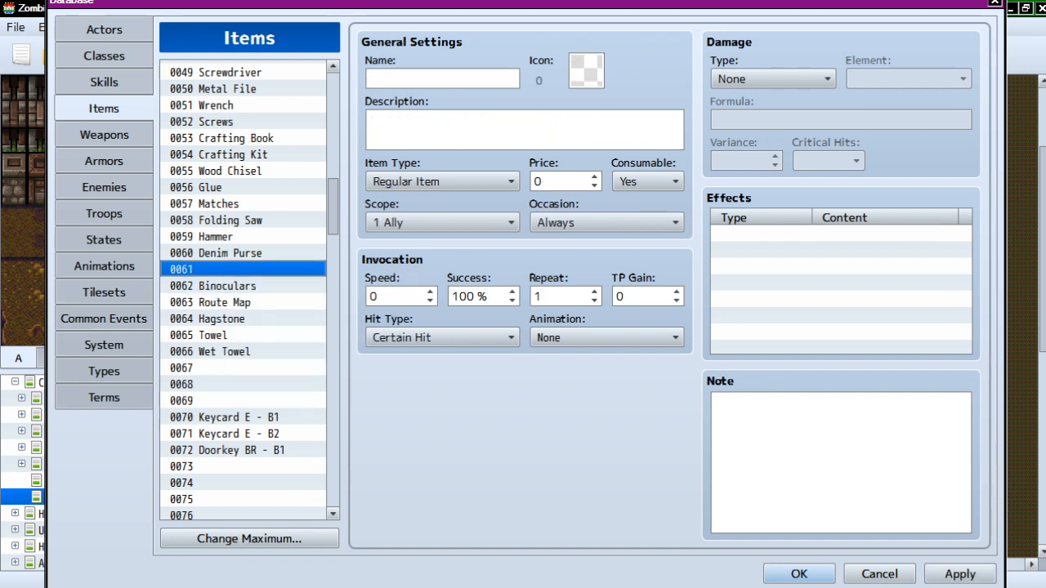
Step: Paste the Smart speaker item into slot 0191 below Habanero Tincture and accept the database changes
{"action": "scroll", "coordinate": [243, 326], "scroll_direction": "down", "scroll_amount": 20}
{"action": "right_click", "coordinate": [240, 433]}
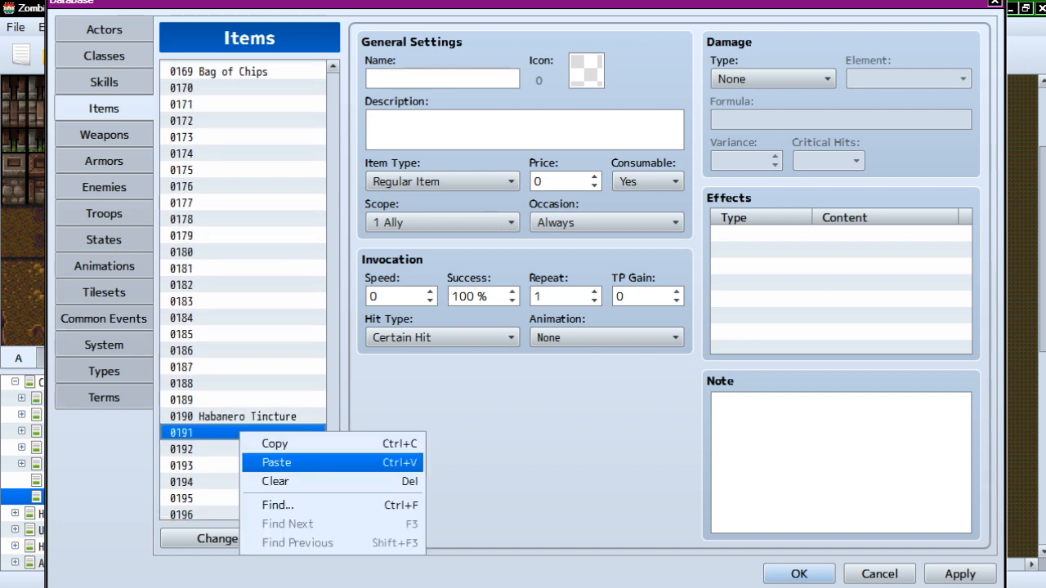
{"action": "left_click", "coordinate": [277, 462]}
{"action": "left_click", "coordinate": [243, 416]}
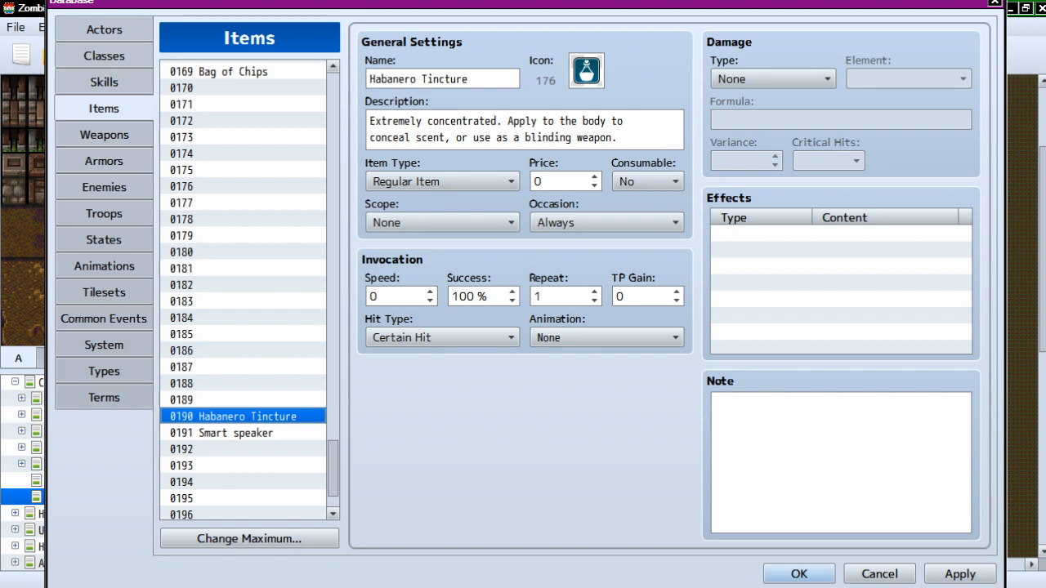
{"action": "left_click", "coordinate": [799, 574]}
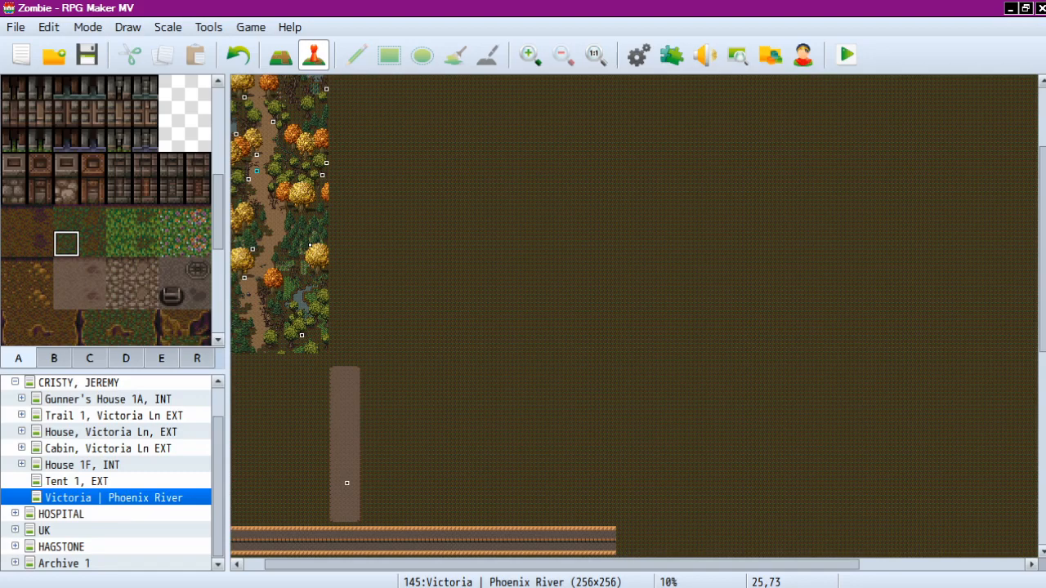
Step: Examine the lower half of the forest trail on the Victoria | Phoenix River map up close
{"action": "left_click", "coordinate": [529, 55]}
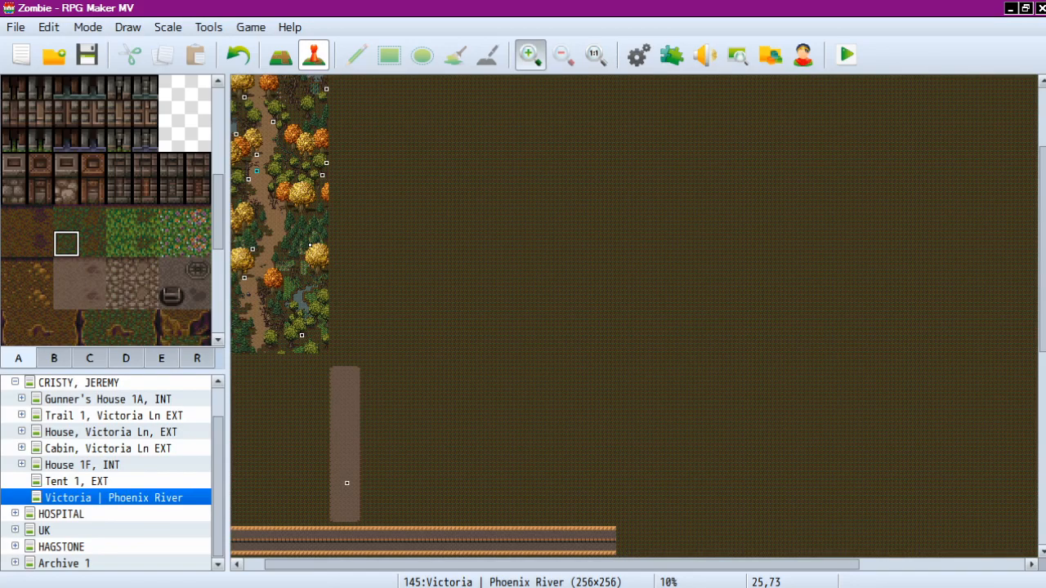
{"action": "left_click_drag", "start_coordinate": [560, 565], "coordinate": [379, 564]}
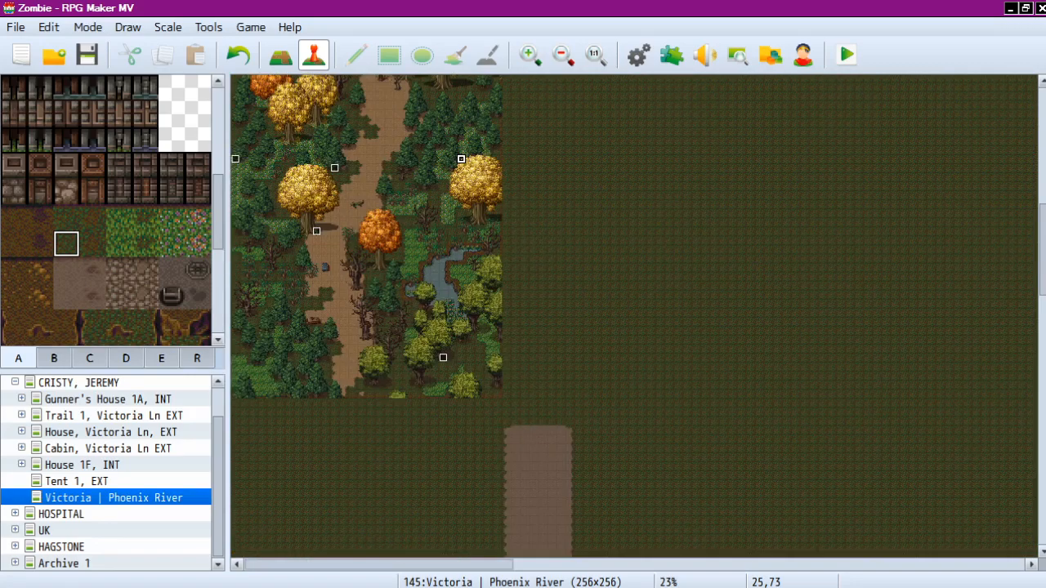
{"action": "scroll", "coordinate": [634, 316], "scroll_direction": "up", "scroll_amount": 3}
{"action": "scroll", "coordinate": [634, 315], "scroll_direction": "up", "scroll_amount": 5}
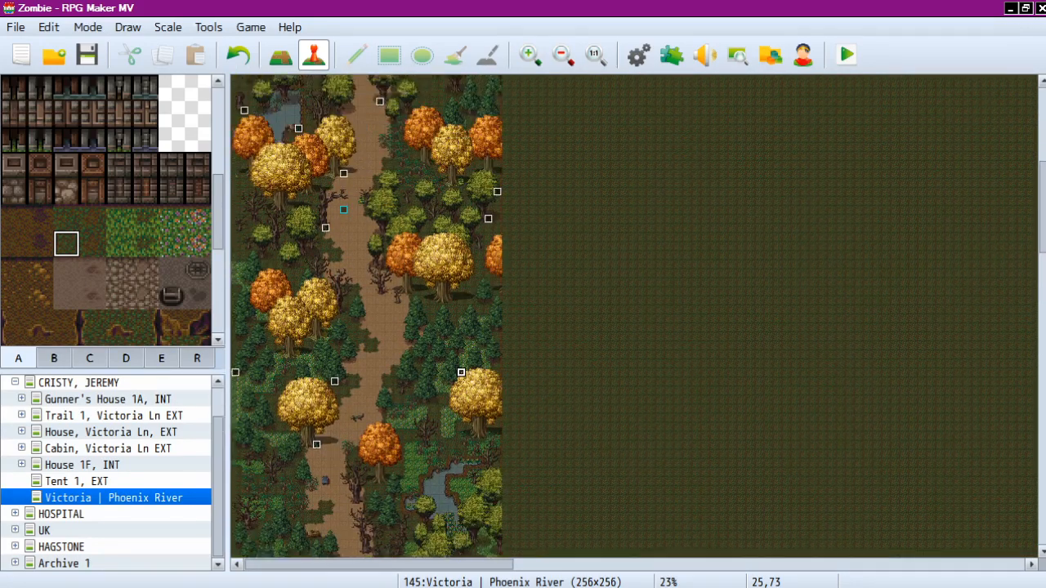
{"action": "scroll", "coordinate": [634, 316], "scroll_direction": "down", "scroll_amount": 5}
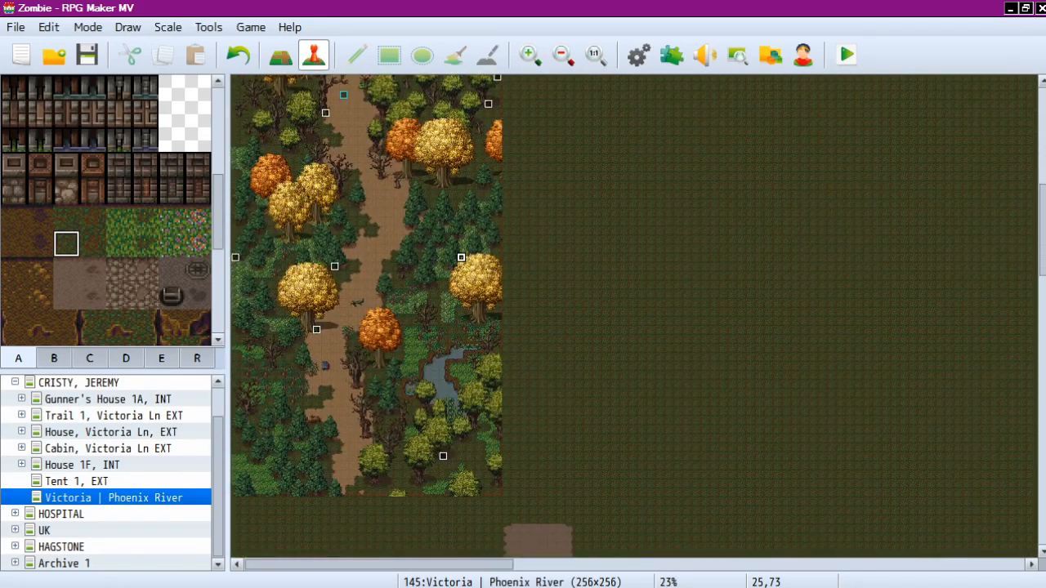
{"action": "left_click", "coordinate": [529, 55]}
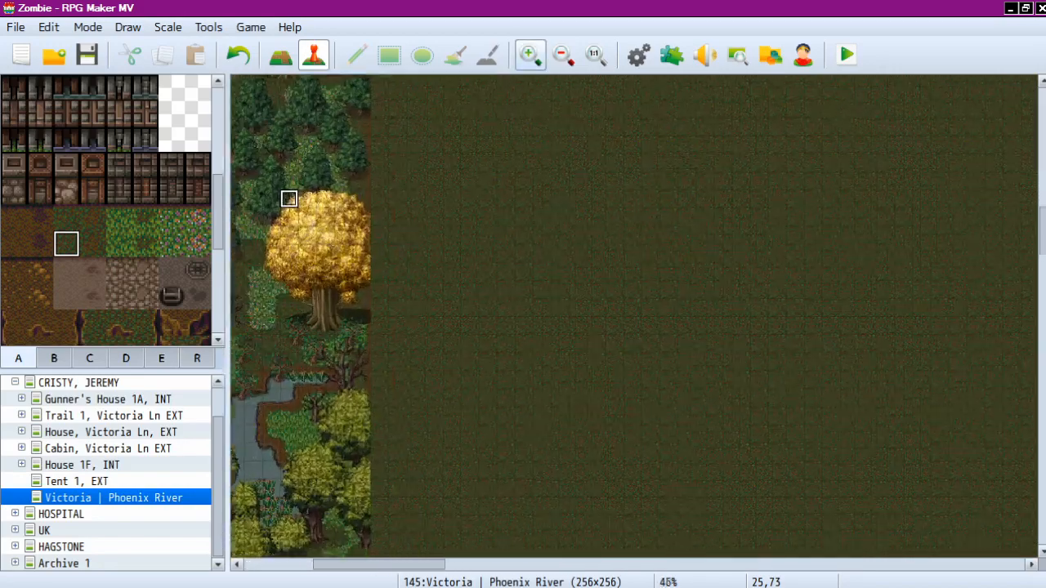
{"action": "left_click_drag", "start_coordinate": [379, 564], "coordinate": [297, 564]}
{"action": "scroll", "coordinate": [634, 316], "scroll_direction": "down", "scroll_amount": 3}
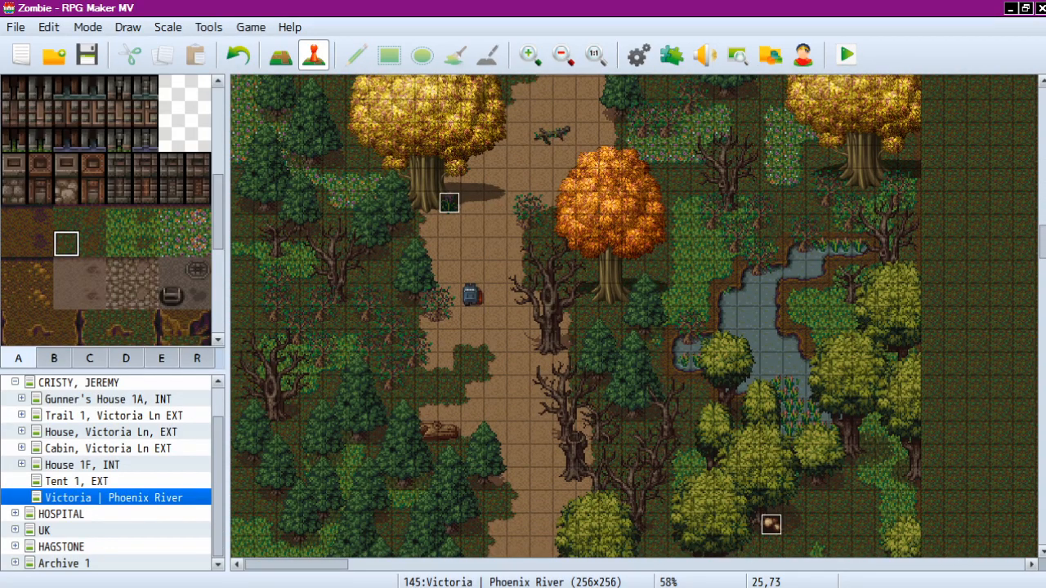
Step: Try a flood fill on the grass patch between the orange tree and the pond, and undo it
{"action": "left_click", "coordinate": [280, 55]}
{"action": "left_click", "coordinate": [679, 204]}
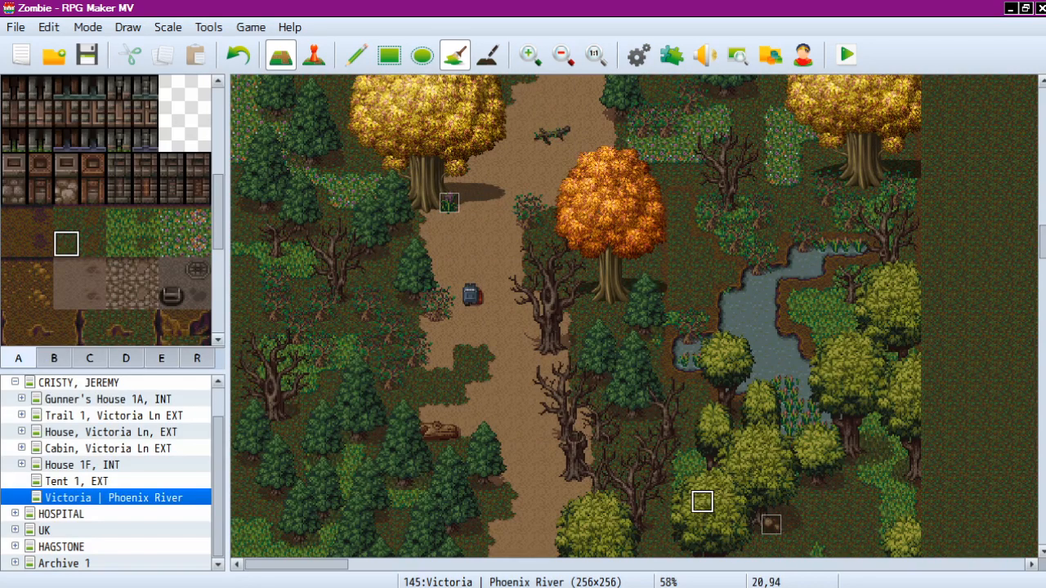
{"action": "left_click", "coordinate": [237, 54]}
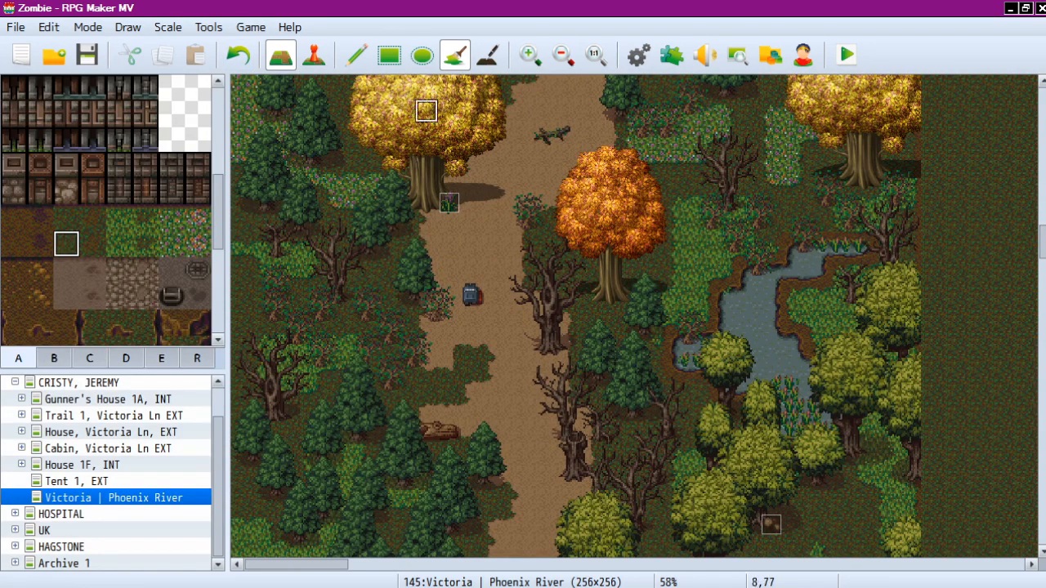
Step: Choose the Rectangle drawing tool and the dark ground tile from the upper part of tileset A
{"action": "left_click", "coordinate": [389, 54]}
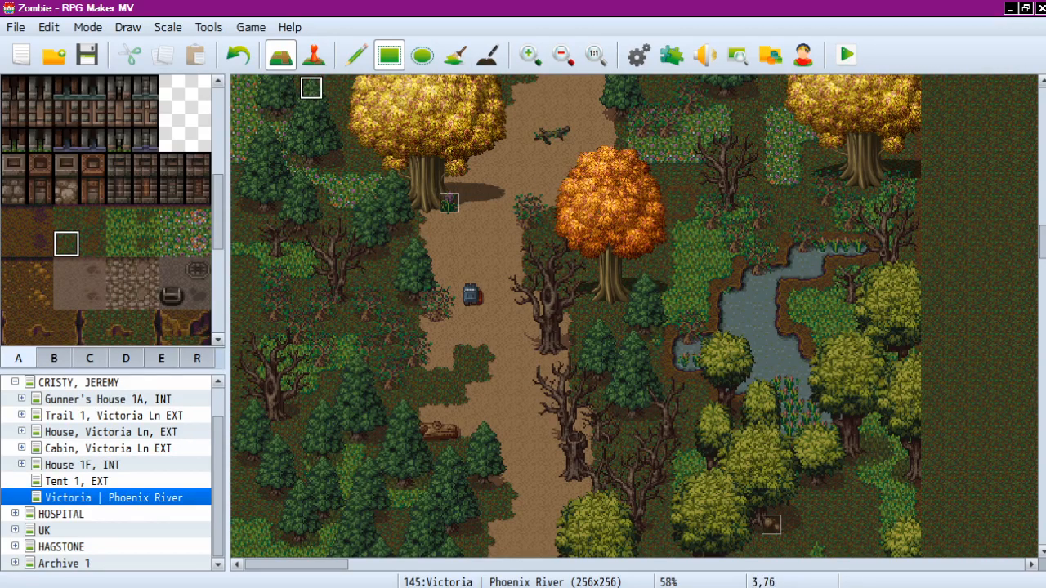
{"action": "scroll", "coordinate": [106, 210], "scroll_direction": "up", "scroll_amount": 1}
{"action": "scroll", "coordinate": [106, 210], "scroll_direction": "up", "scroll_amount": 3}
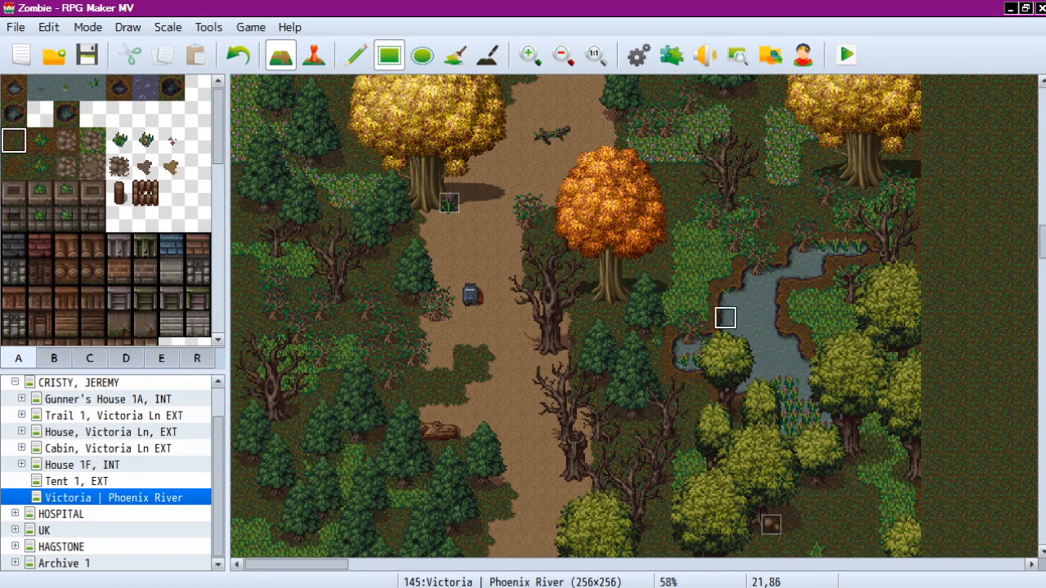
Step: Examine the area between the trail's lower end, the gravel strip and the road on the river map
{"action": "scroll", "coordinate": [679, 430], "scroll_direction": "down", "scroll_amount": 5}
{"action": "scroll", "coordinate": [633, 465], "scroll_direction": "down", "scroll_amount": 1}
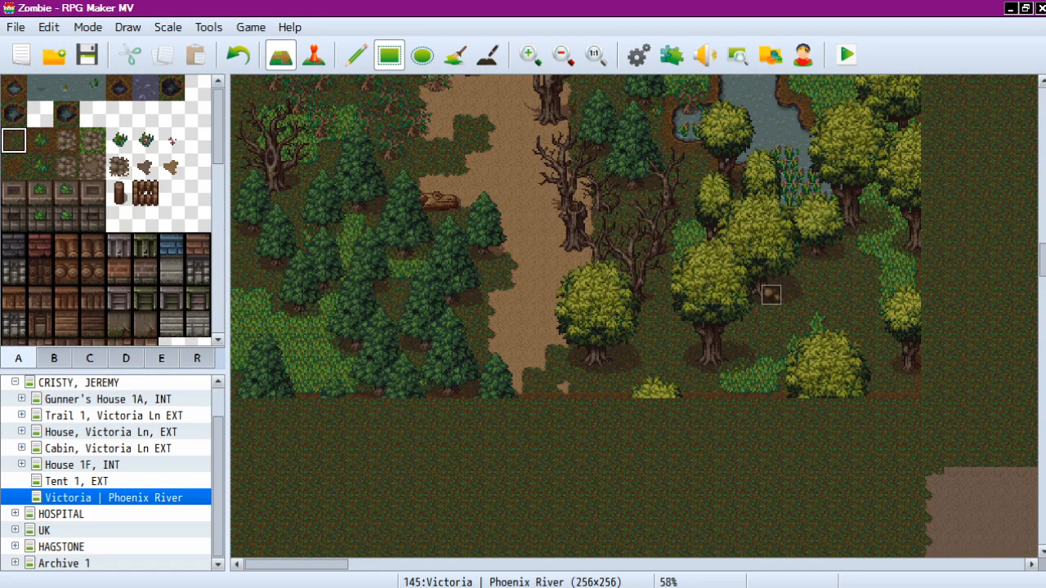
{"action": "left_click_drag", "start_coordinate": [289, 564], "coordinate": [428, 565]}
{"action": "left_click", "coordinate": [562, 54]}
{"action": "left_click", "coordinate": [562, 55]}
{"action": "left_click", "coordinate": [562, 55]}
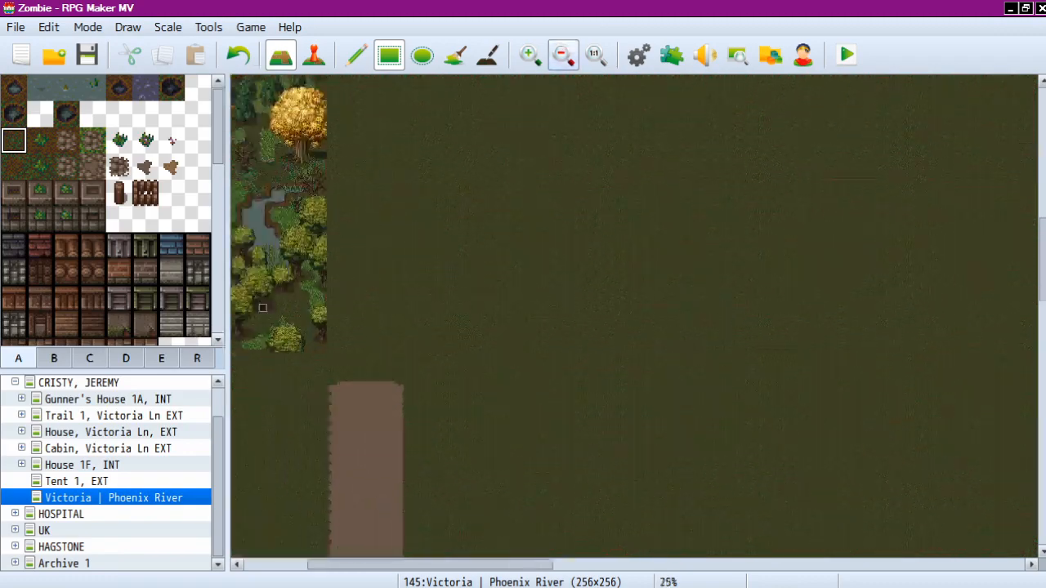
{"action": "left_click", "coordinate": [563, 55]}
{"action": "left_click", "coordinate": [562, 55]}
{"action": "left_click", "coordinate": [562, 55]}
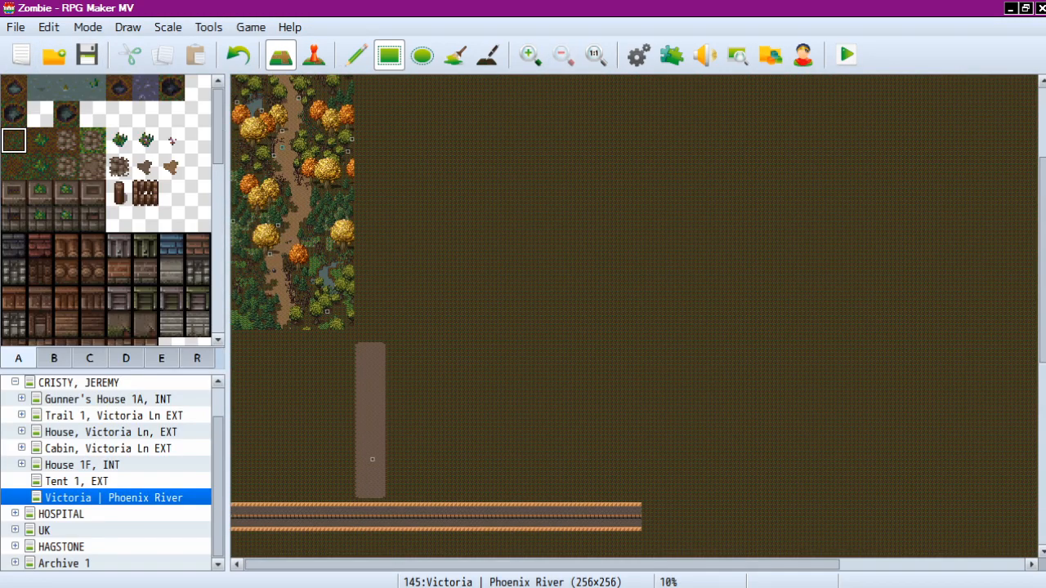
Step: Check the exterior maps of the Victoria Ln cabin and house, and review the trail on the Victoria | Phoenix River map
{"action": "left_click", "coordinate": [108, 448]}
{"action": "key", "text": "Up"}
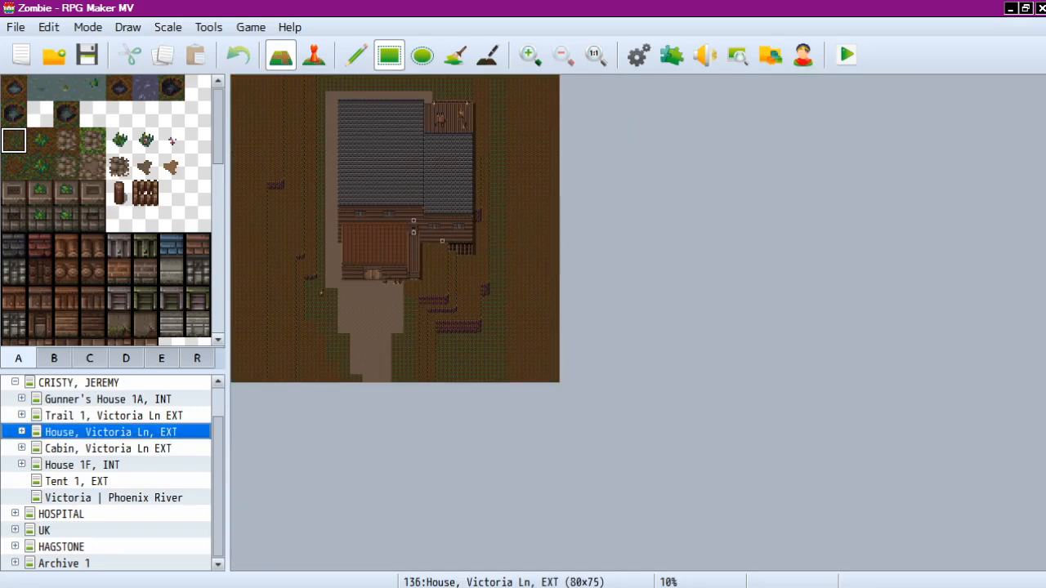
{"action": "key", "text": "Down"}
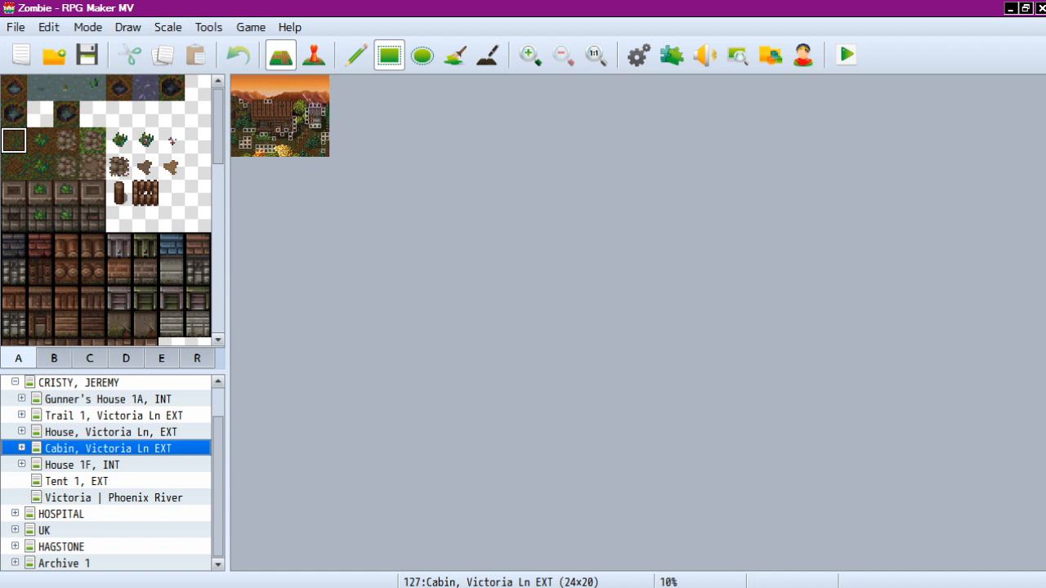
{"action": "left_click", "coordinate": [114, 498]}
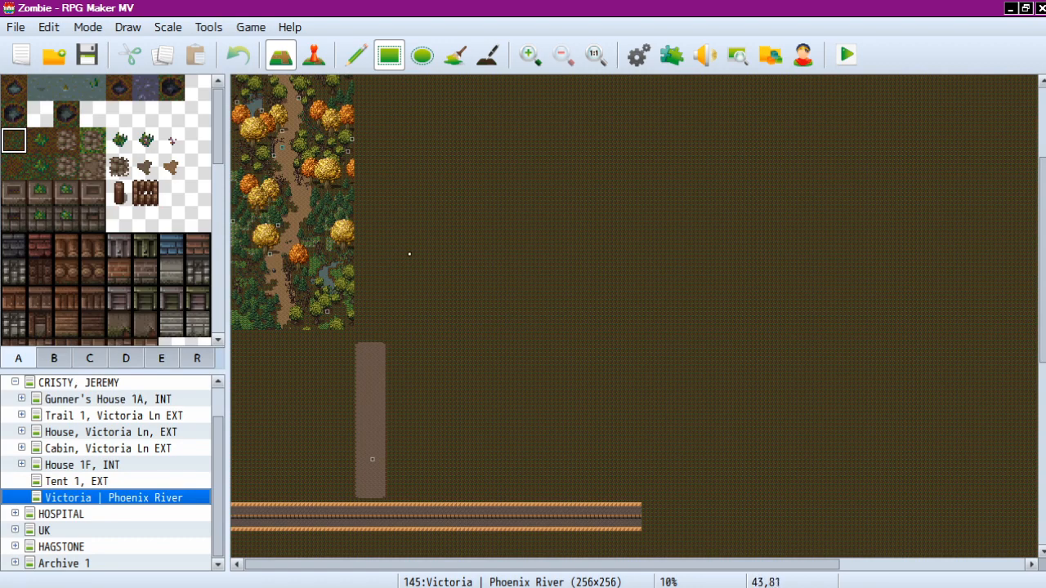
{"action": "scroll", "coordinate": [410, 253], "scroll_direction": "up", "scroll_amount": 5}
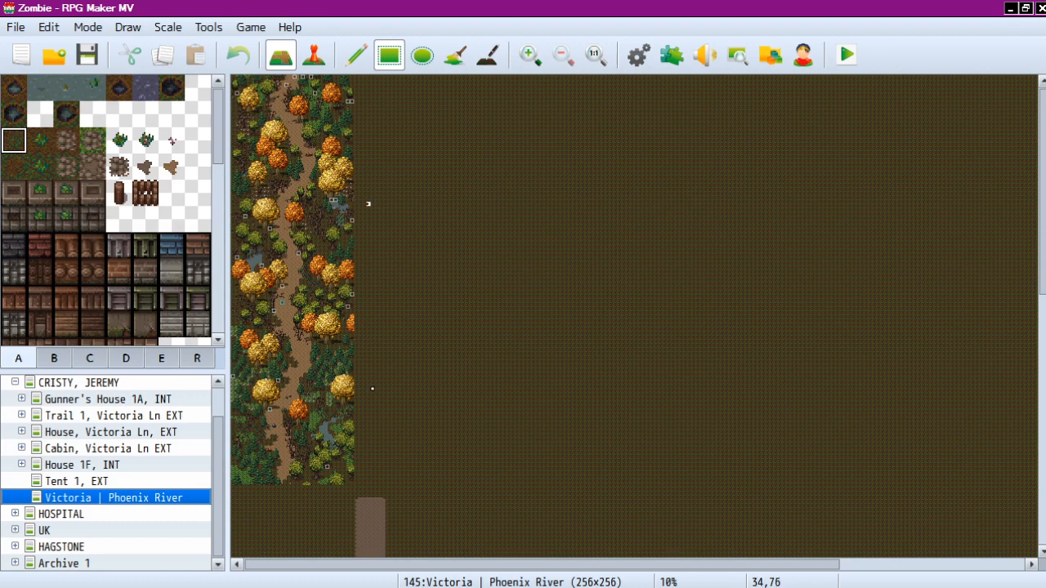
{"action": "scroll", "coordinate": [404, 380], "scroll_direction": "down", "scroll_amount": 3}
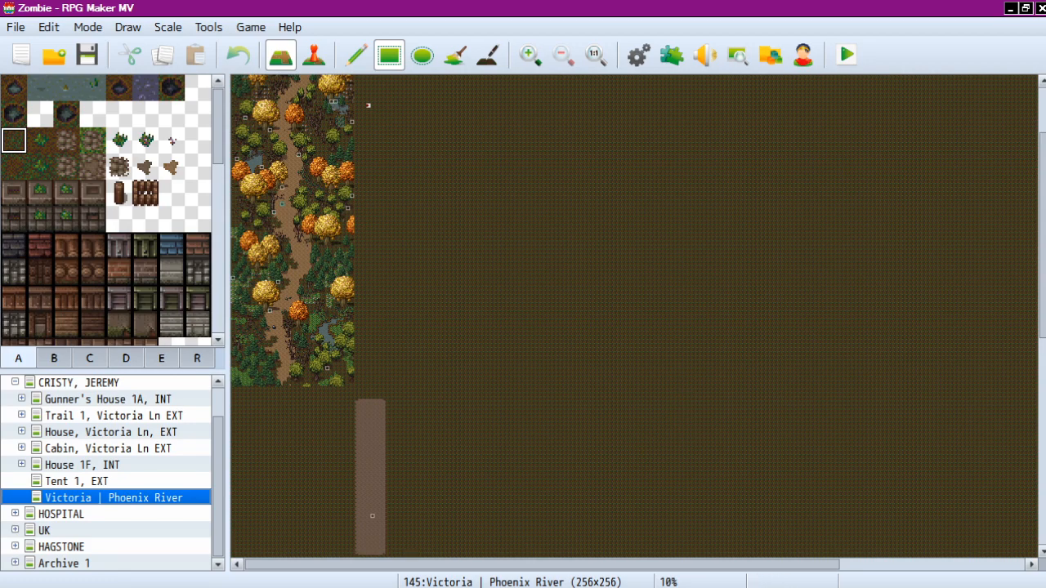
Step: Compare the House, Victoria Ln, EXT map with its Home 1F Nightmare and Garage 1F Nightmare interiors
{"action": "left_click", "coordinate": [108, 448]}
{"action": "left_click", "coordinate": [111, 431]}
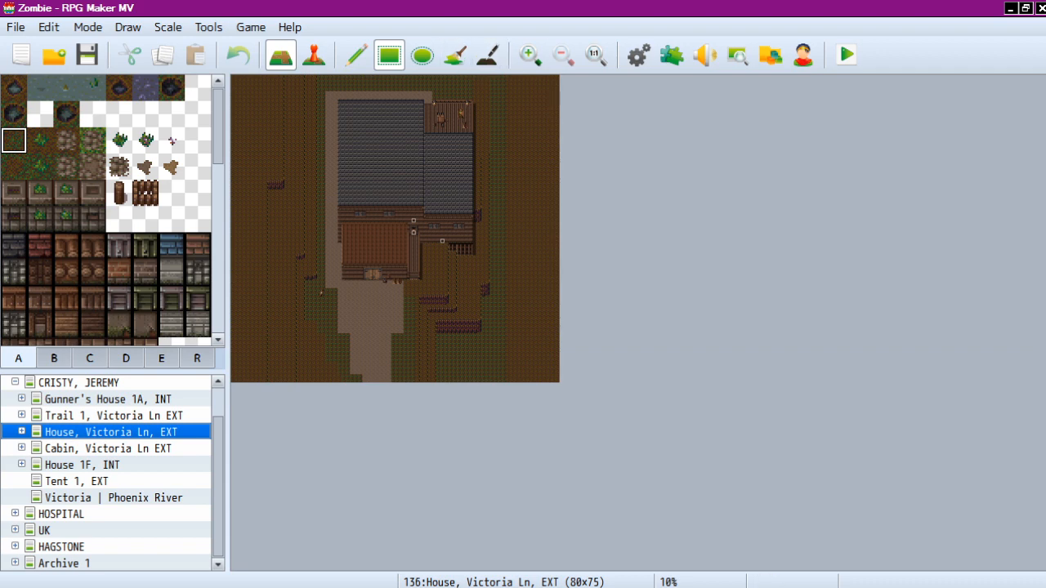
{"action": "left_click", "coordinate": [21, 431]}
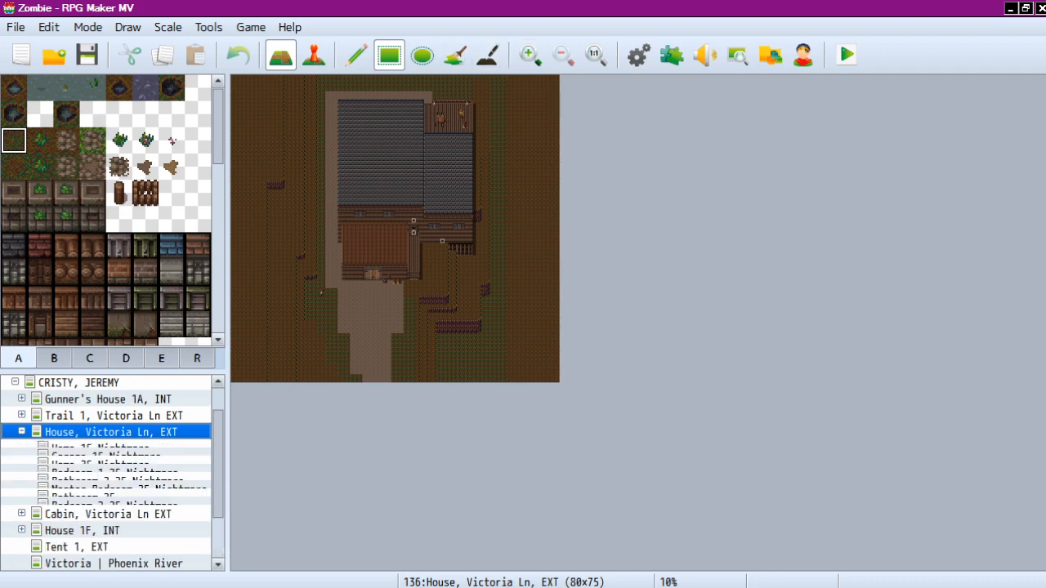
{"action": "left_click", "coordinate": [100, 448]}
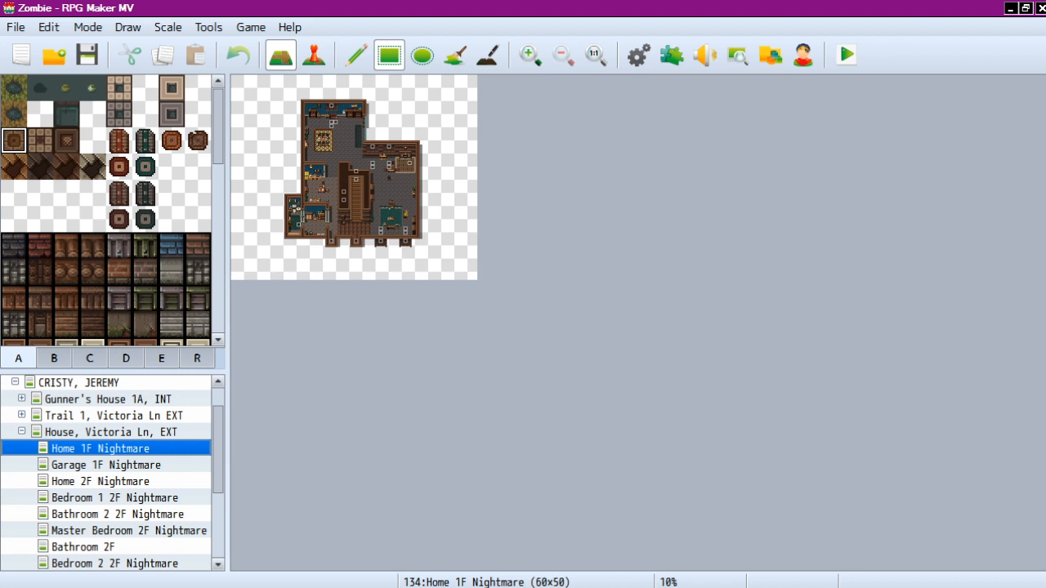
{"action": "left_click", "coordinate": [111, 431]}
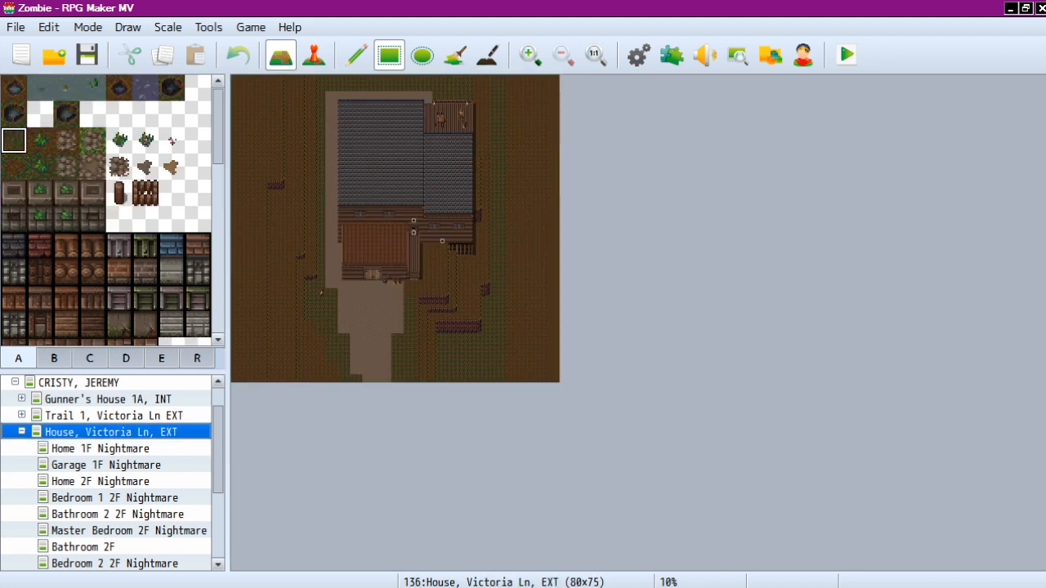
{"action": "left_click", "coordinate": [100, 447]}
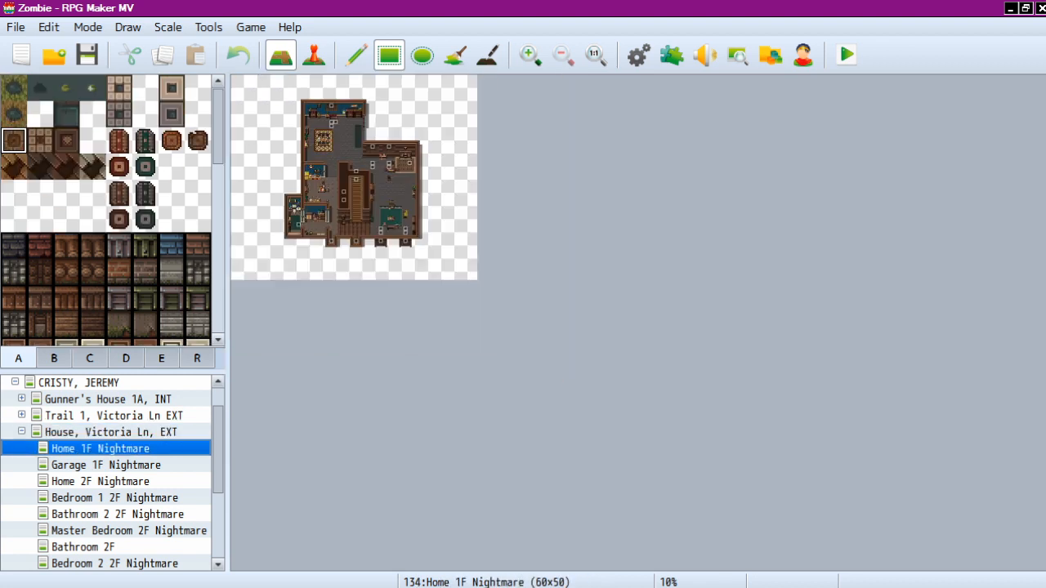
{"action": "left_click", "coordinate": [110, 431]}
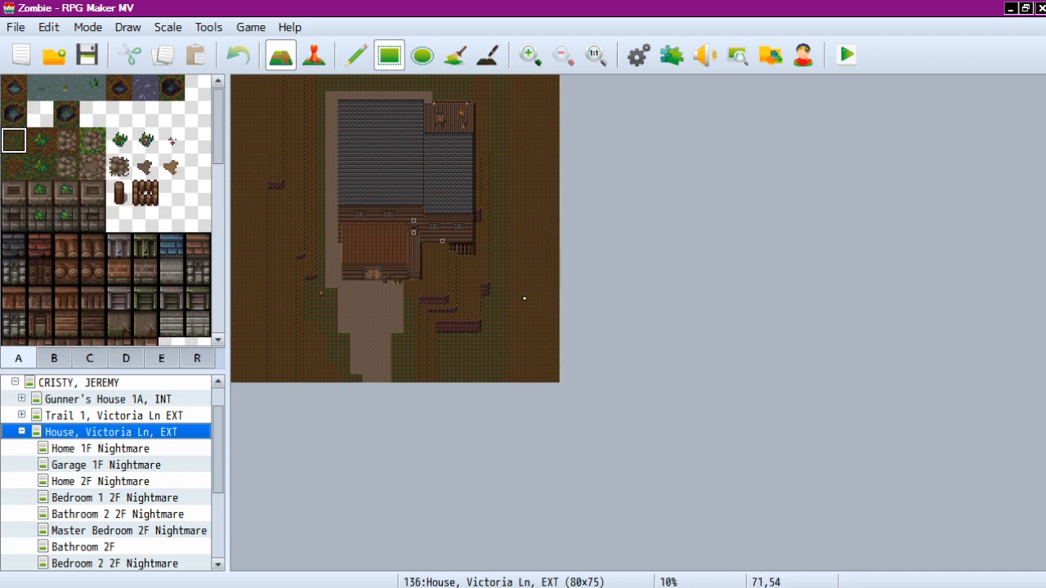
{"action": "left_click", "coordinate": [99, 448]}
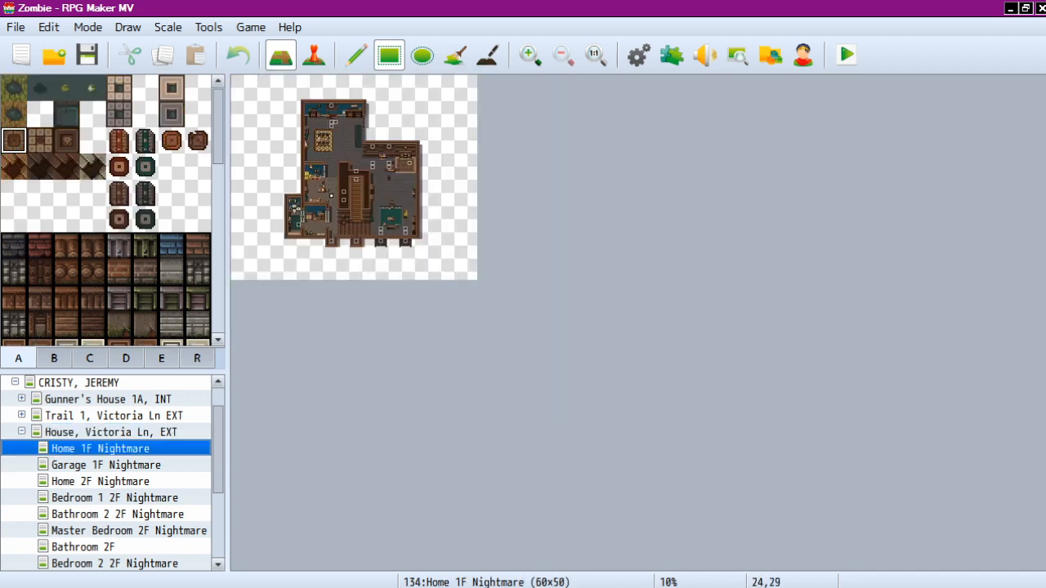
{"action": "left_click", "coordinate": [106, 464]}
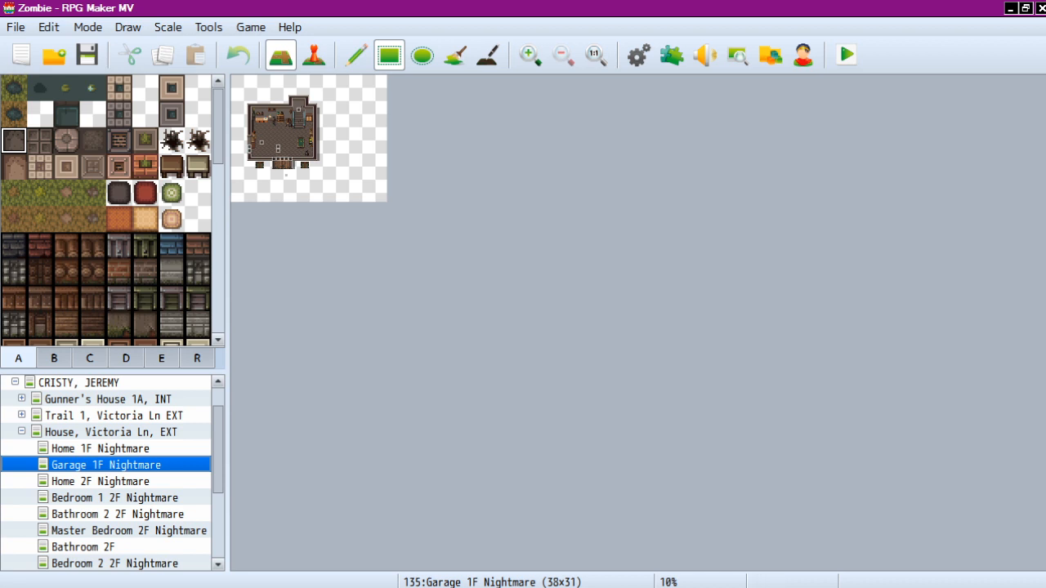
{"action": "left_click", "coordinate": [111, 431]}
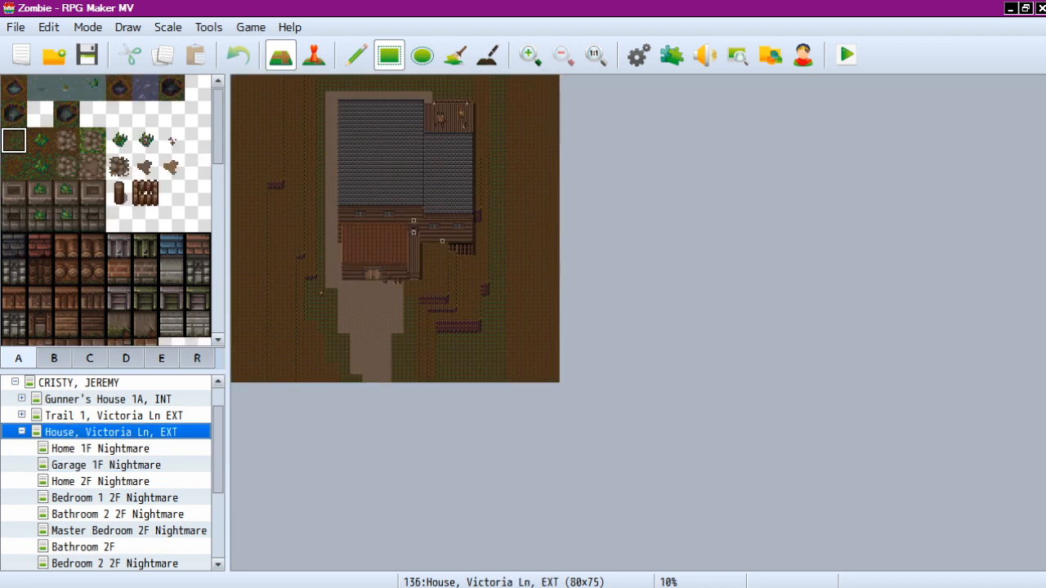
{"action": "left_click", "coordinate": [21, 432]}
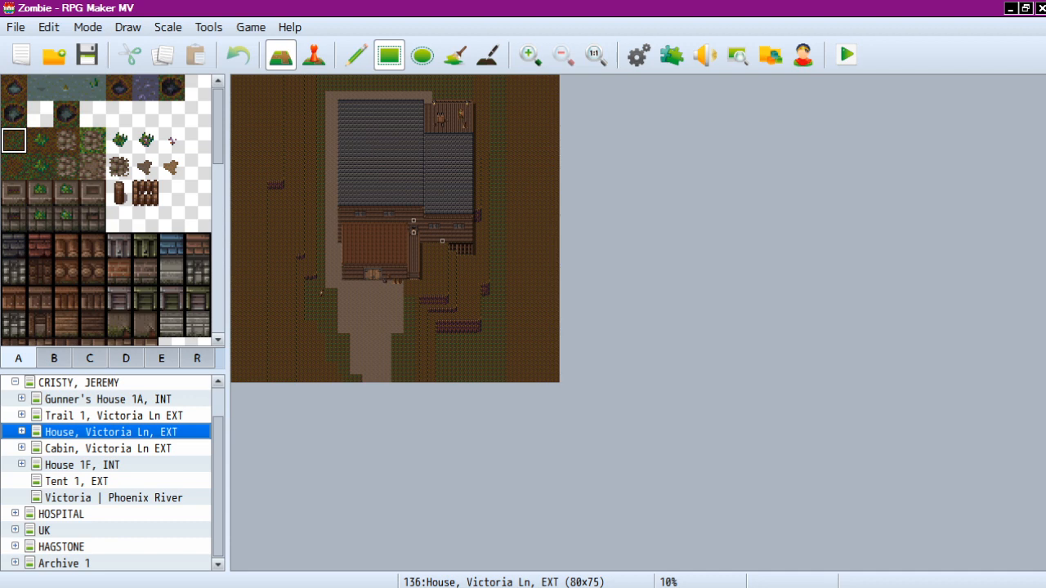
Step: Compare the Trail 1, Victoria Ln EXT and house exterior maps with the Victoria | Phoenix River map
{"action": "left_click", "coordinate": [114, 415]}
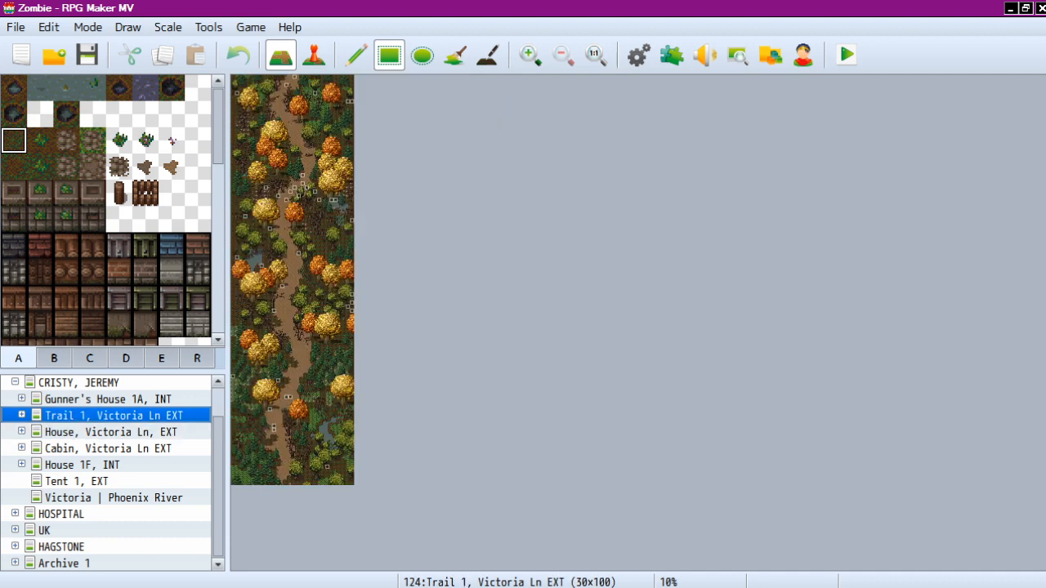
{"action": "left_click", "coordinate": [110, 431]}
{"action": "left_click", "coordinate": [114, 415]}
{"action": "left_click", "coordinate": [110, 432]}
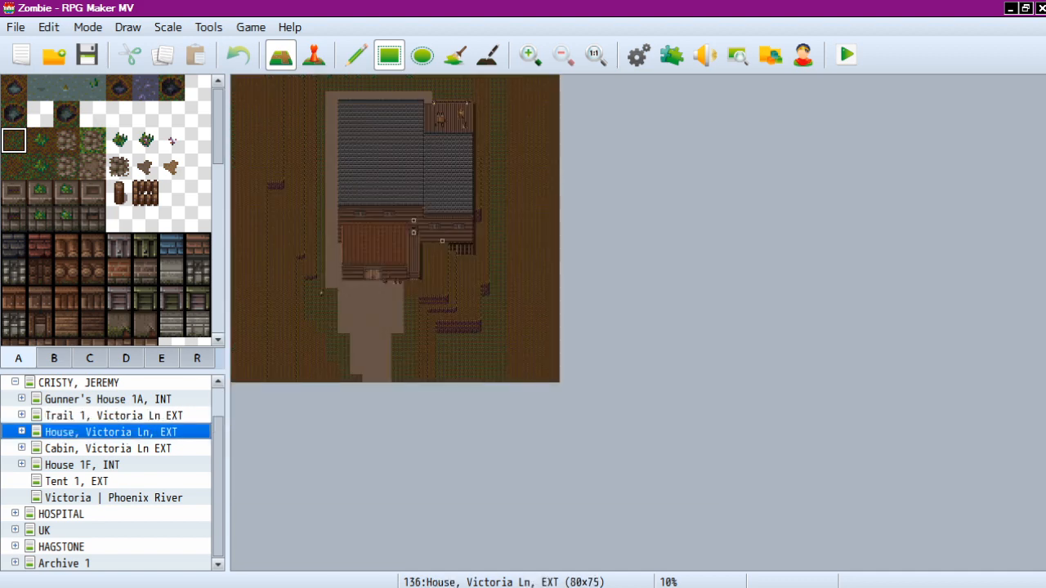
{"action": "left_click", "coordinate": [114, 497]}
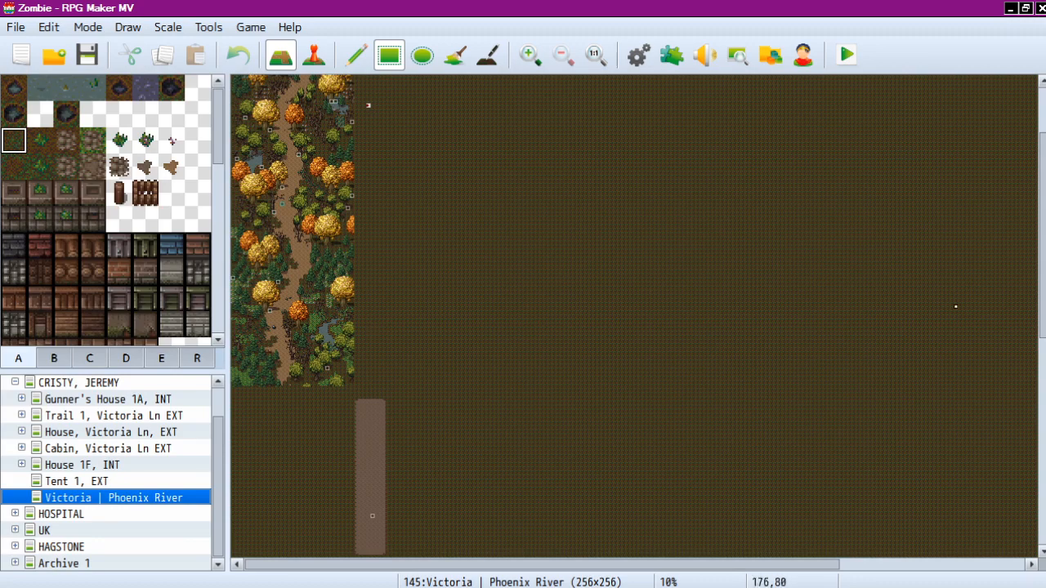
{"action": "left_click", "coordinate": [108, 447]}
{"action": "left_click", "coordinate": [110, 431]}
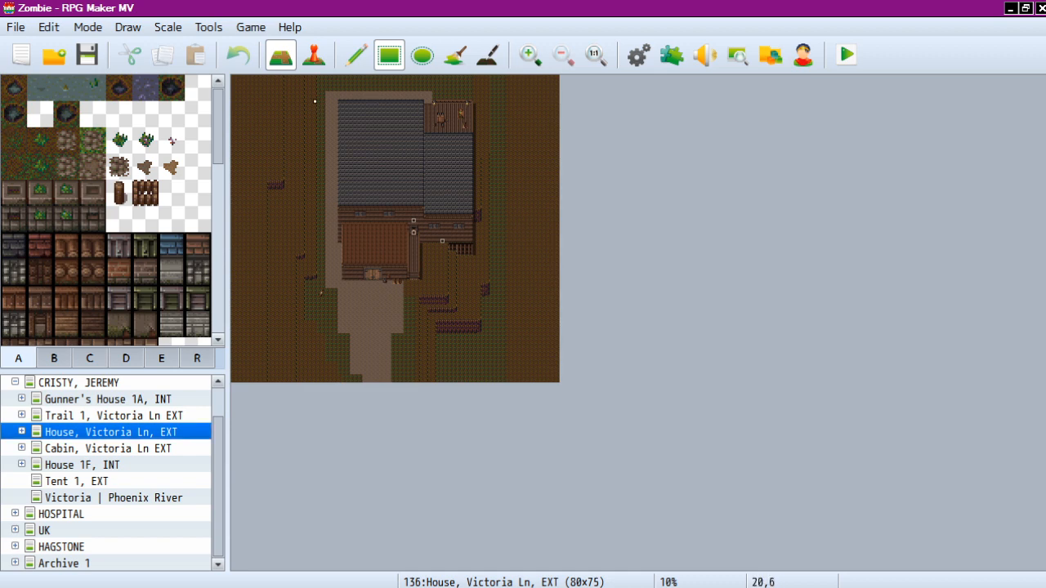
Step: Open the database at its item list
{"action": "left_click", "coordinate": [208, 27]}
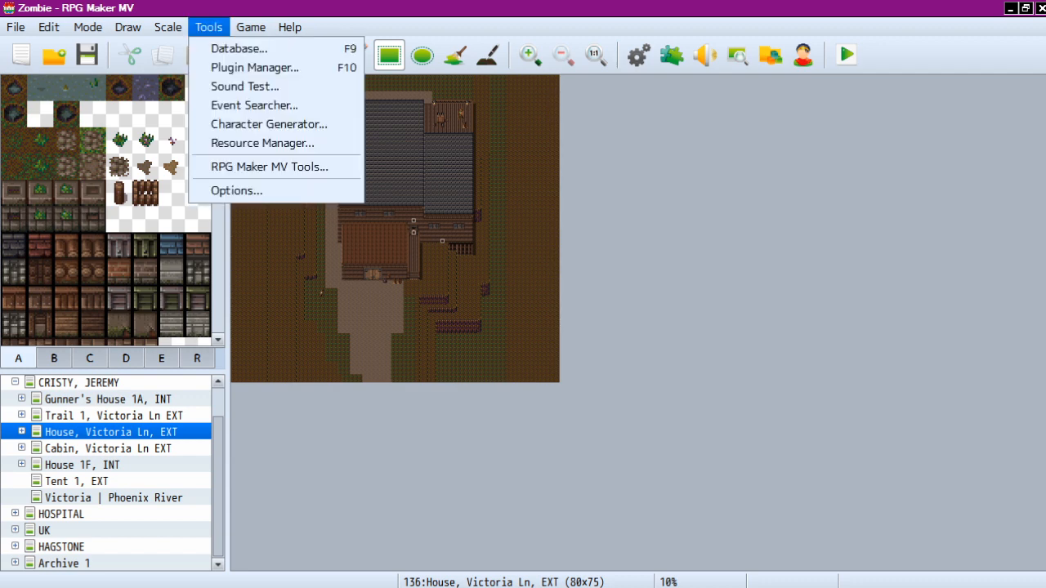
{"action": "left_click", "coordinate": [209, 27]}
{"action": "left_click", "coordinate": [209, 27]}
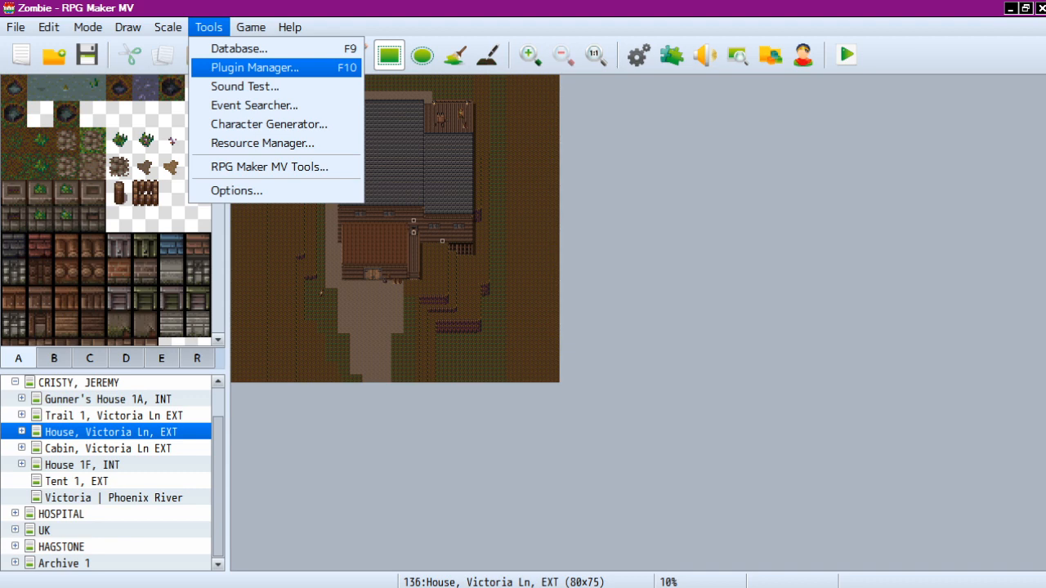
{"action": "key", "text": "Up"}
{"action": "key", "text": "Return"}
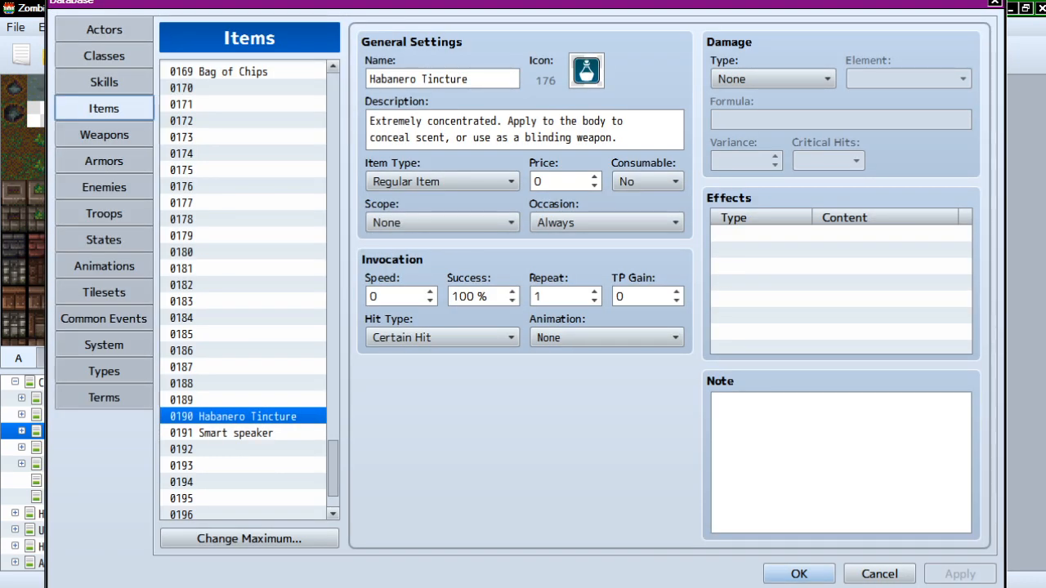
Step: Review the Grapple Cabin C1 common event's position checks and rope dialogue, and close the database without changes
{"action": "left_click", "coordinate": [103, 318]}
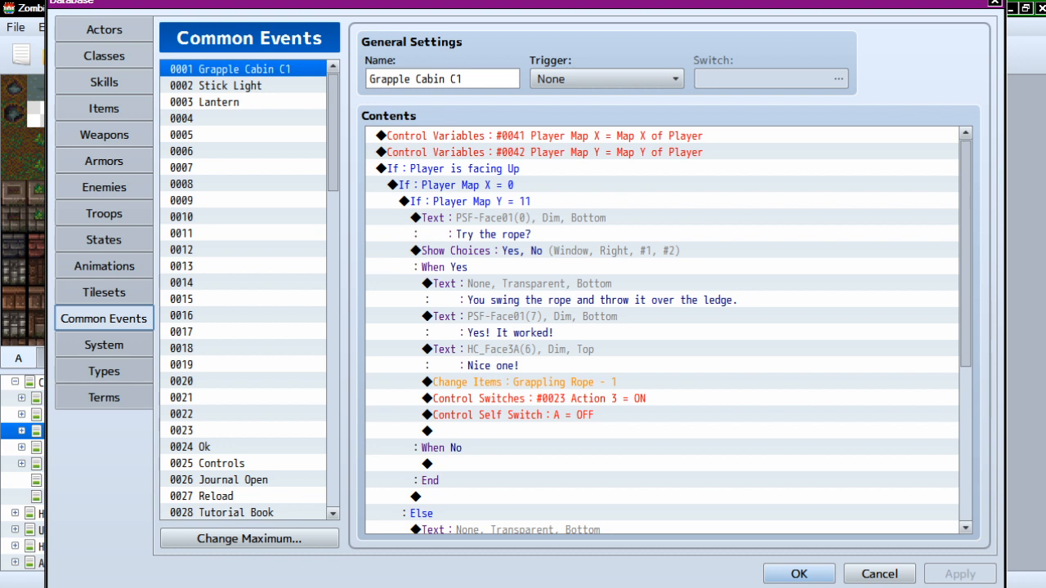
{"action": "left_click", "coordinate": [544, 135]}
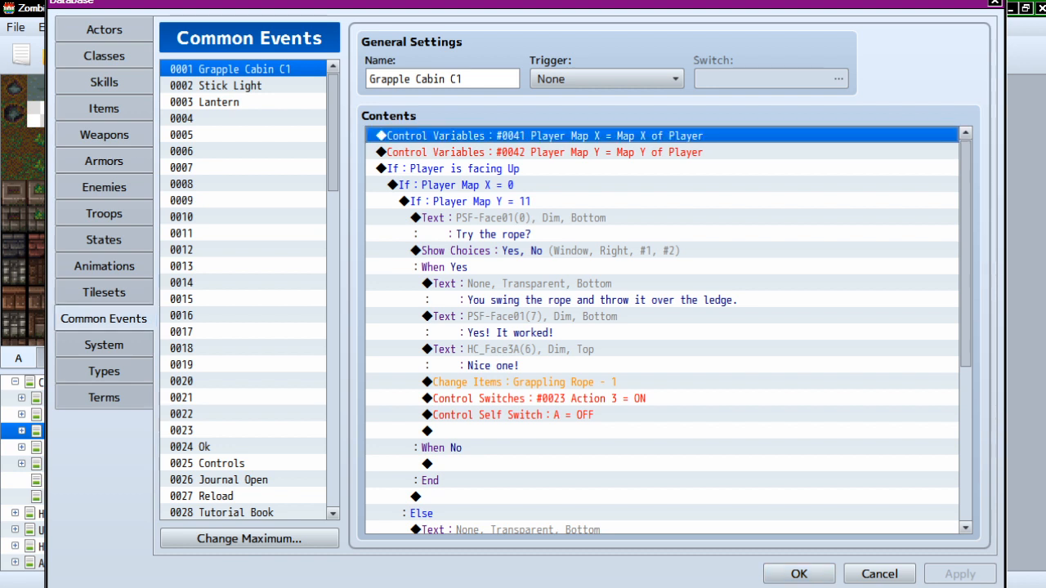
{"action": "left_click", "coordinate": [544, 152]}
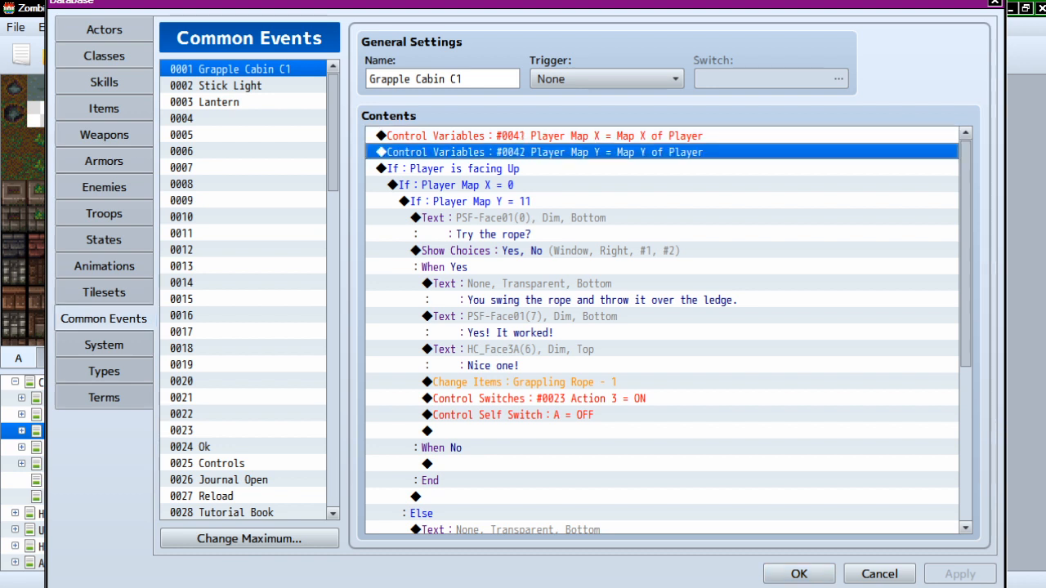
{"action": "scroll", "coordinate": [662, 327], "scroll_direction": "down", "scroll_amount": 2}
{"action": "scroll", "coordinate": [662, 327], "scroll_direction": "up", "scroll_amount": 2}
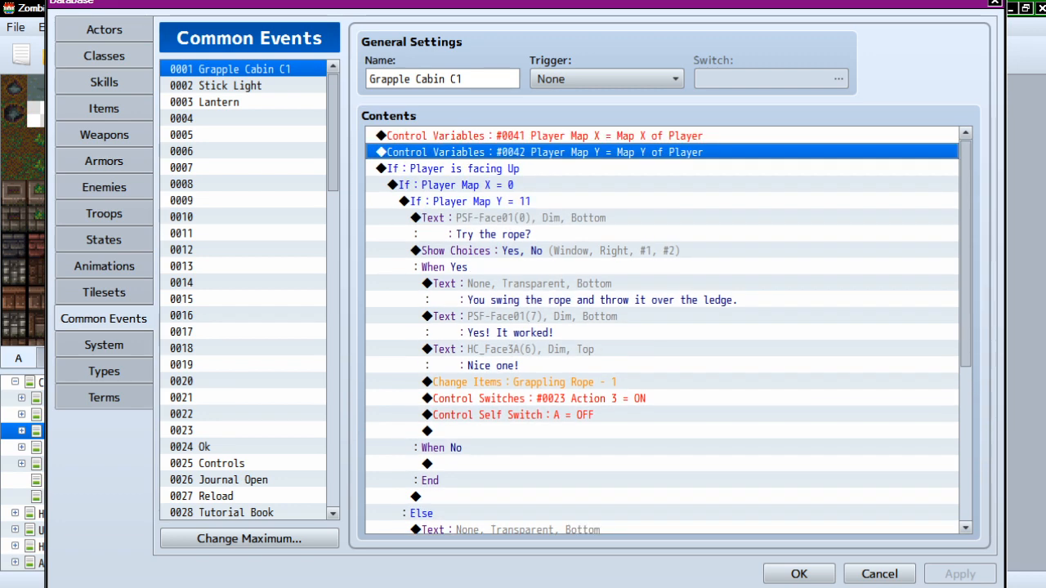
{"action": "scroll", "coordinate": [662, 327], "scroll_direction": "down", "scroll_amount": 5}
{"action": "scroll", "coordinate": [662, 327], "scroll_direction": "up", "scroll_amount": 1}
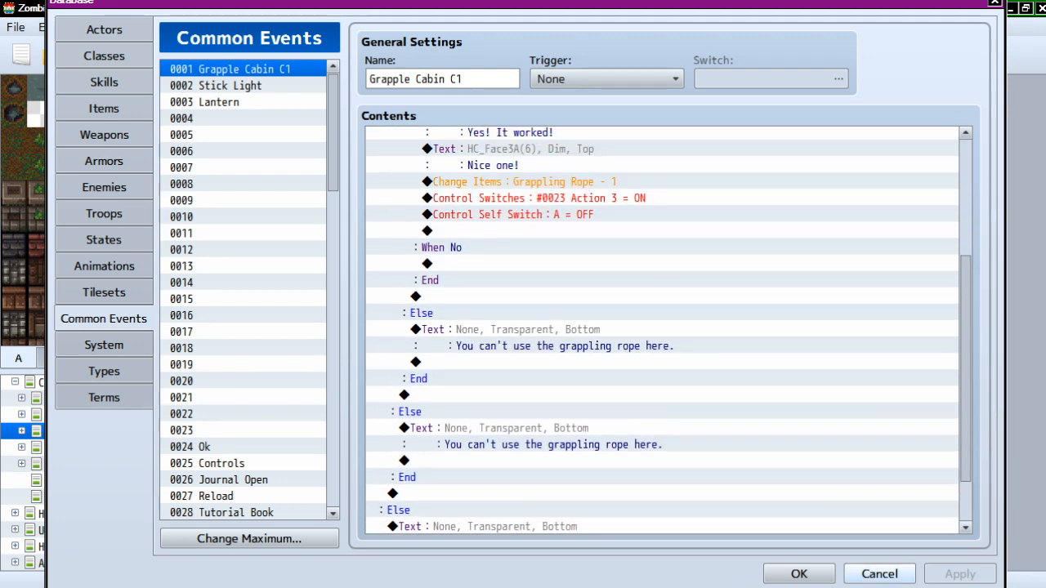
{"action": "left_click", "coordinate": [879, 573]}
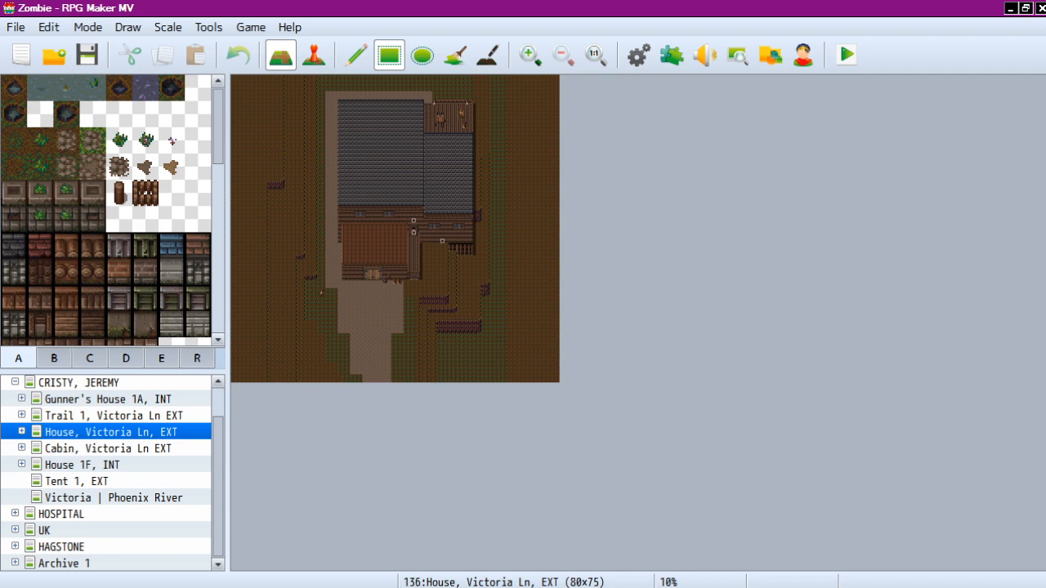
Step: Look through the HAGSTONE and Archive 1 map groups and compare the two PD B1, Main Hallway maps
{"action": "left_click", "coordinate": [61, 546]}
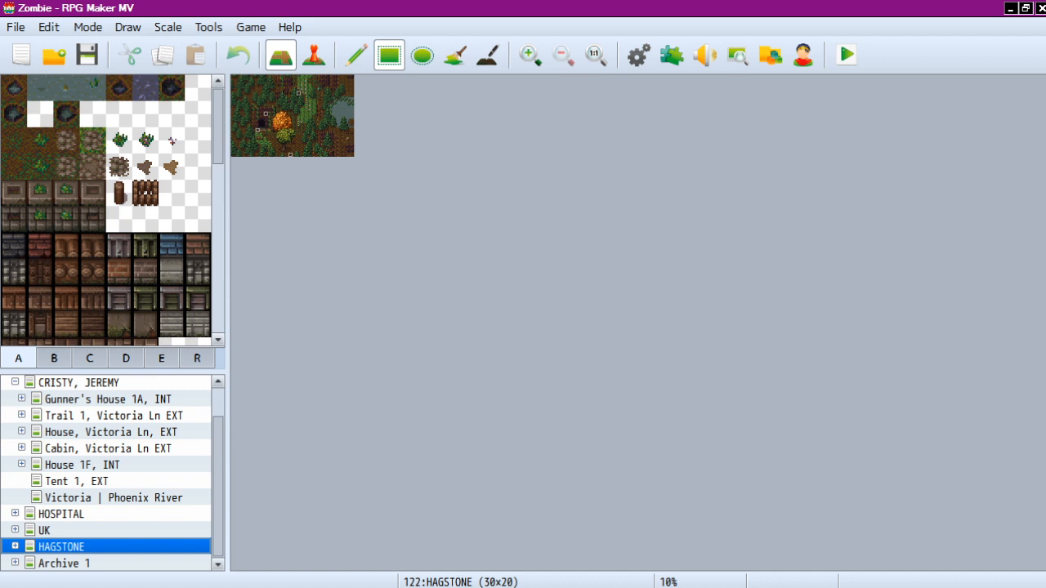
{"action": "double_click", "coordinate": [64, 563]}
{"action": "scroll", "coordinate": [105, 472], "scroll_direction": "down", "scroll_amount": 4}
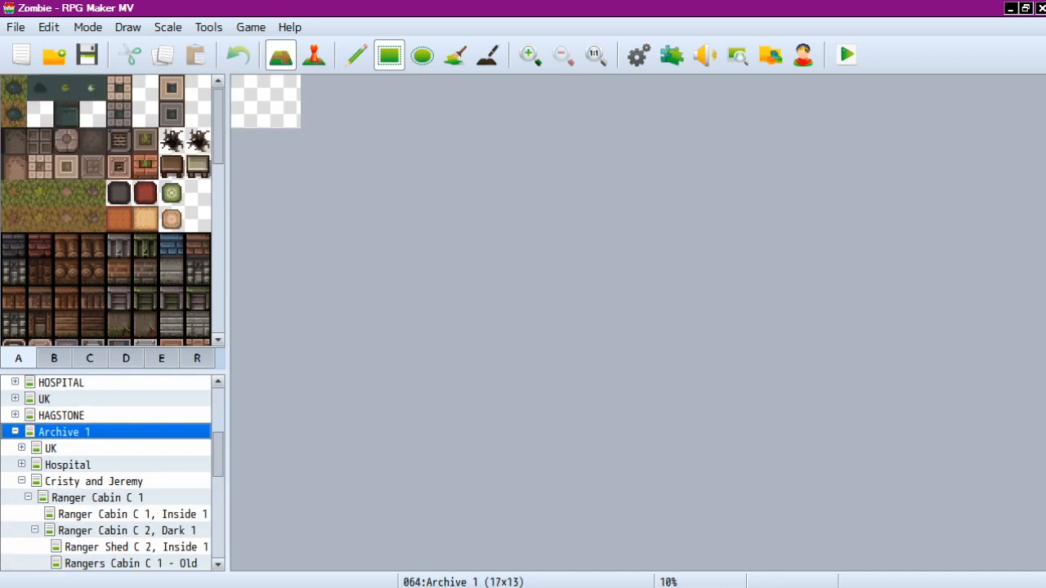
{"action": "double_click", "coordinate": [93, 399]}
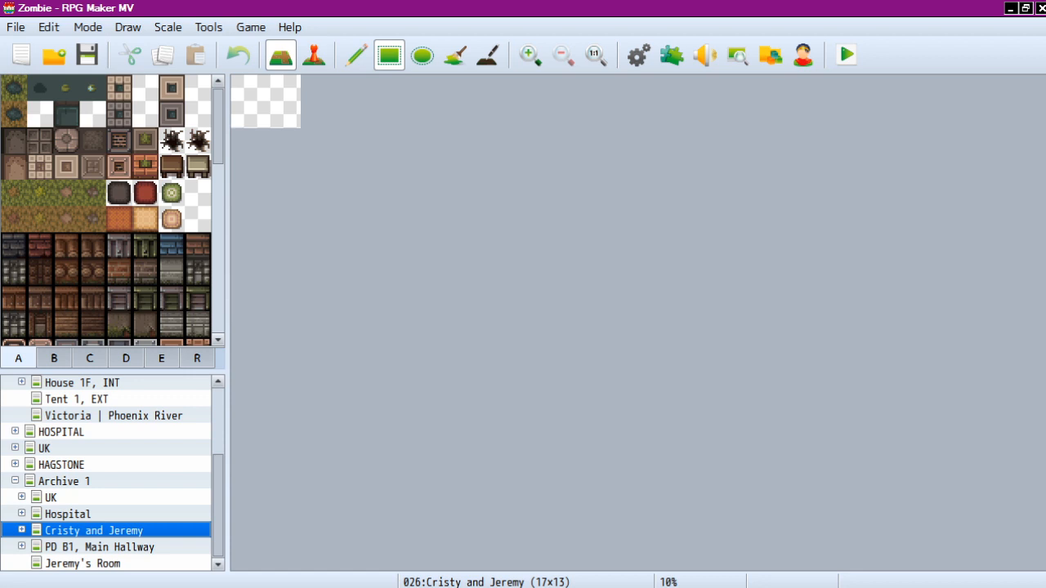
{"action": "double_click", "coordinate": [99, 546]}
{"action": "scroll", "coordinate": [106, 472], "scroll_direction": "down", "scroll_amount": 1}
{"action": "scroll", "coordinate": [106, 472], "scroll_direction": "down", "scroll_amount": 1}
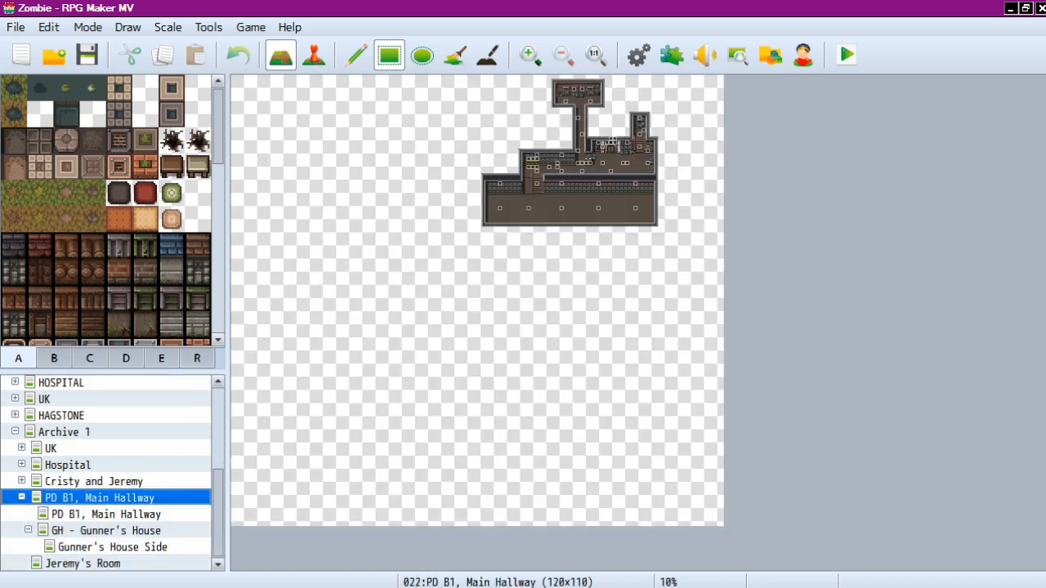
{"action": "left_click", "coordinate": [105, 513]}
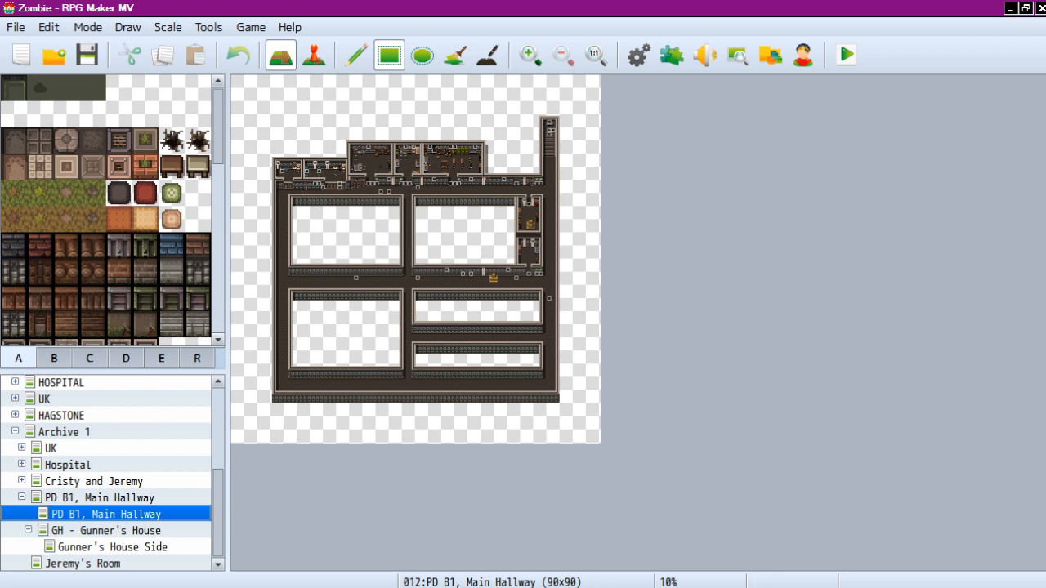
{"action": "left_click", "coordinate": [99, 498]}
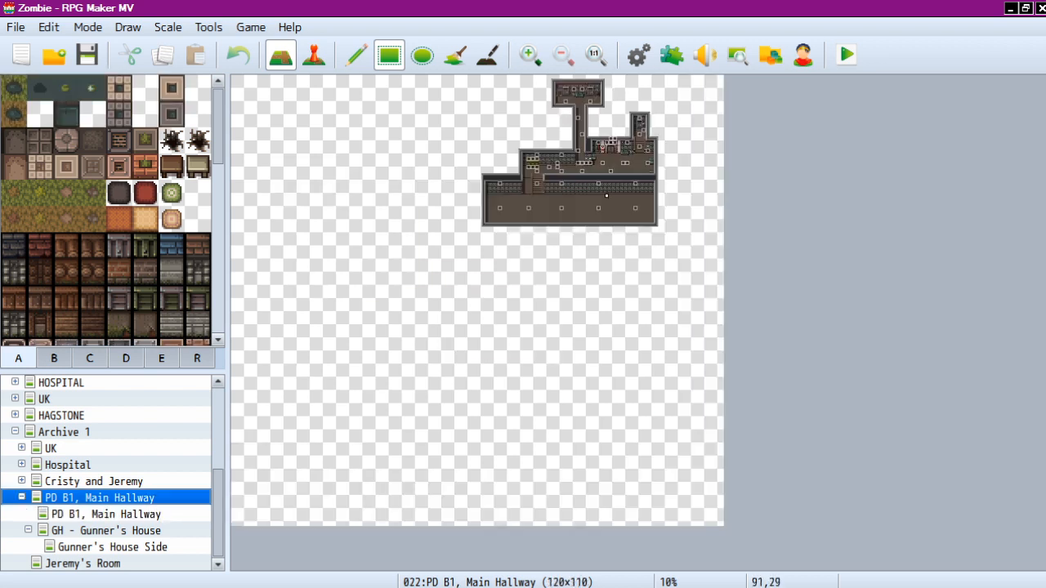
Step: Examine the ZombieActions event on the 120×110 PD B1, Main Hallway map, including its distance and noise conditions
{"action": "left_click", "coordinate": [530, 54]}
{"action": "left_click", "coordinate": [530, 55]}
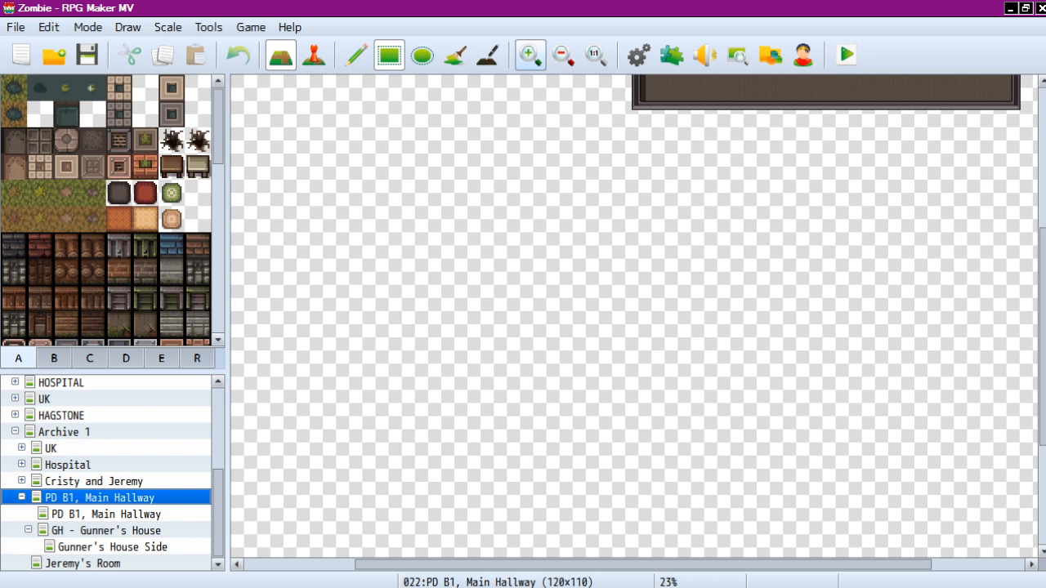
{"action": "scroll", "coordinate": [895, 444], "scroll_direction": "up", "scroll_amount": 5}
{"action": "scroll", "coordinate": [667, 260], "scroll_direction": "right", "scroll_amount": 3}
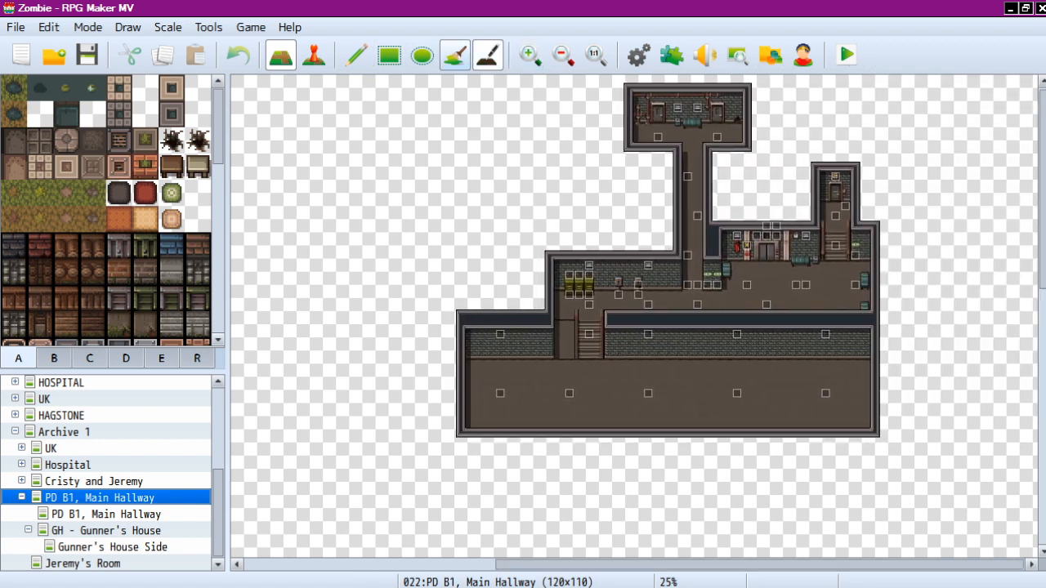
{"action": "left_click", "coordinate": [314, 55]}
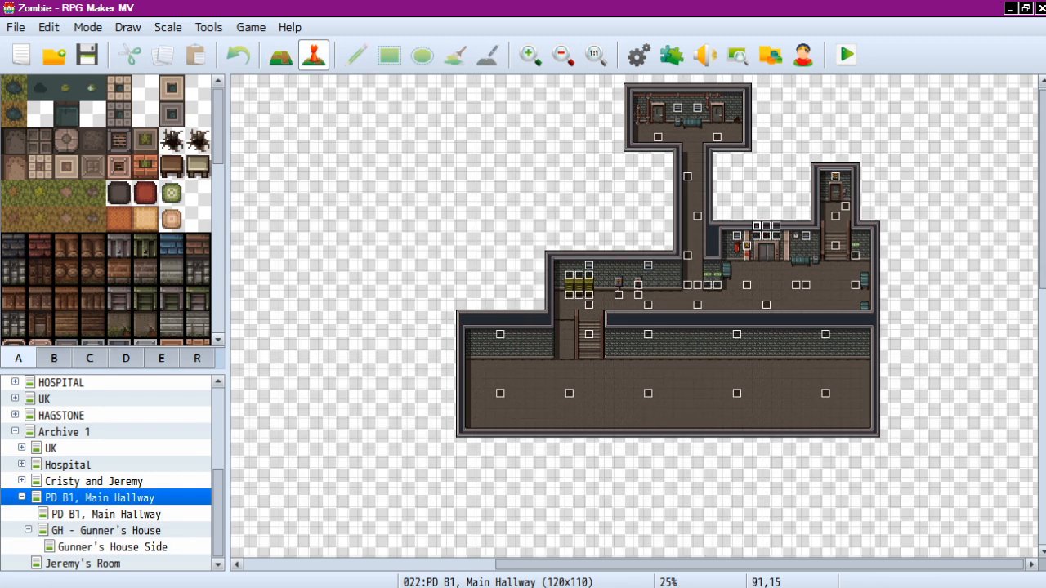
{"action": "double_click", "coordinate": [766, 226]}
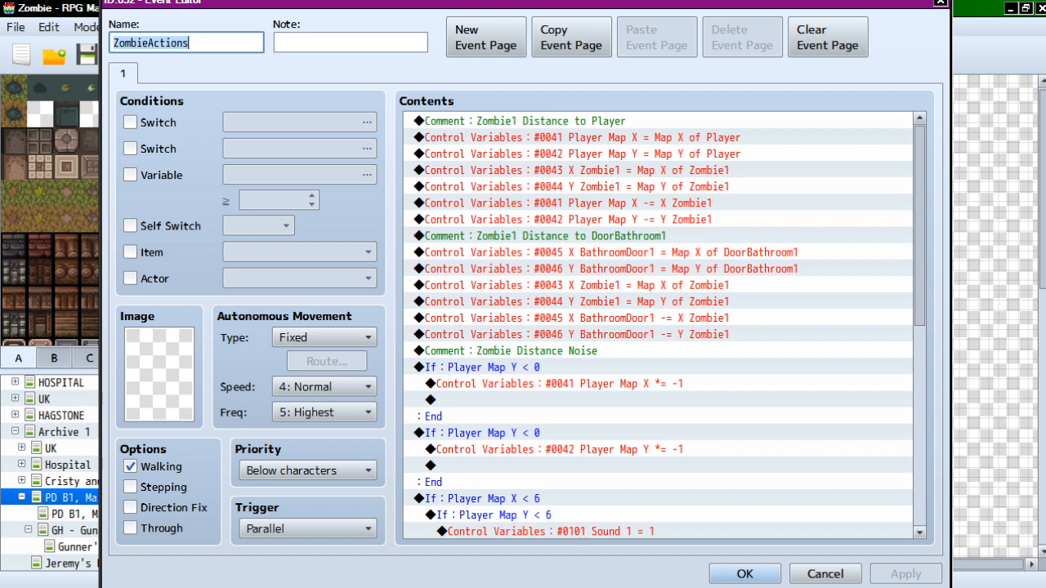
{"action": "scroll", "coordinate": [657, 325], "scroll_direction": "down", "scroll_amount": 4}
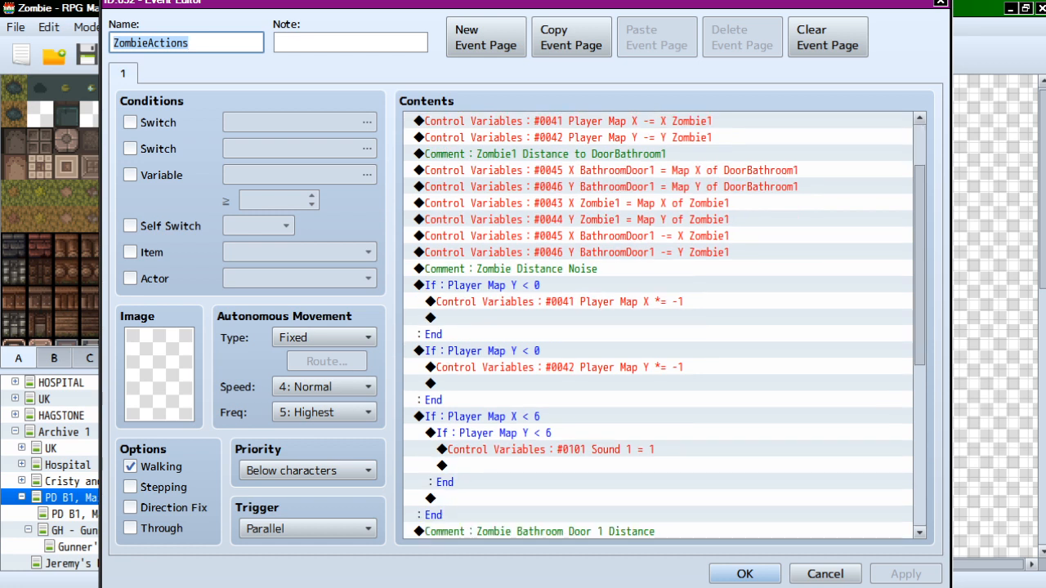
{"action": "scroll", "coordinate": [658, 325], "scroll_direction": "up", "scroll_amount": 1}
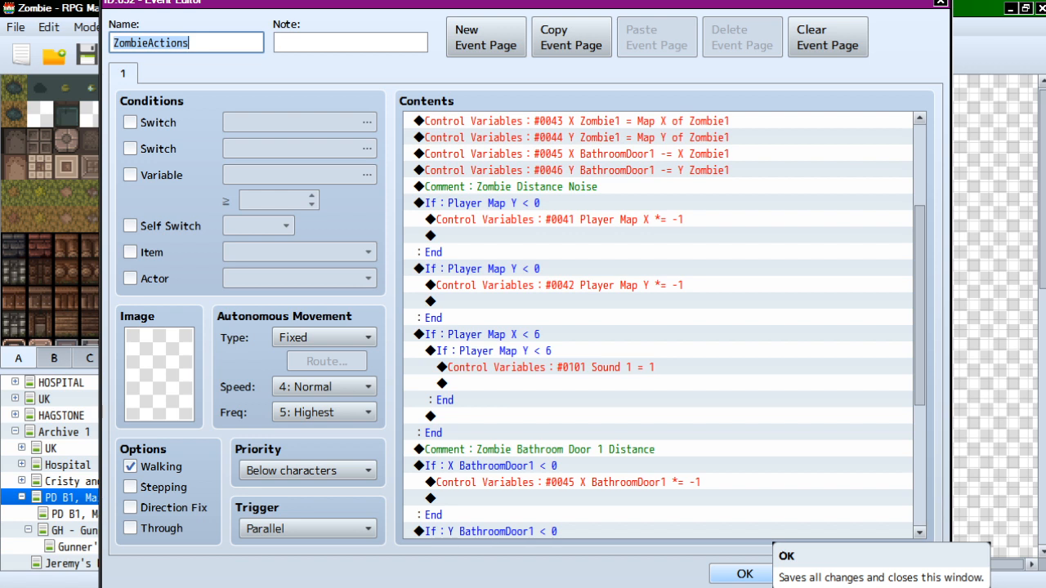
{"action": "left_click", "coordinate": [745, 574]}
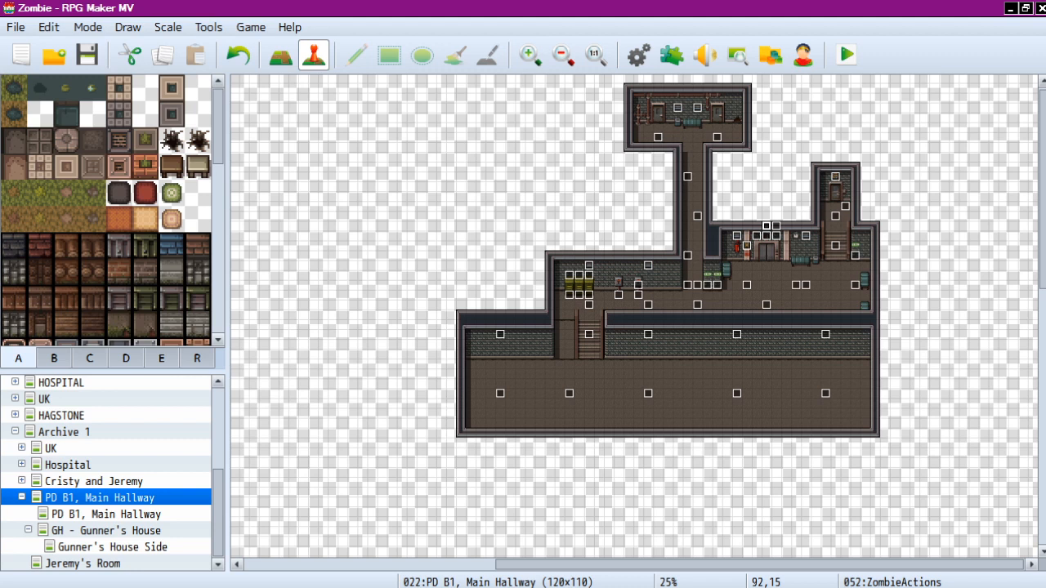
Step: Collapse Archive 1 and compare the Victoria Ln exteriors and Gunner's House 1A, INT with the Victoria | Phoenix River map
{"action": "left_click", "coordinate": [15, 431]}
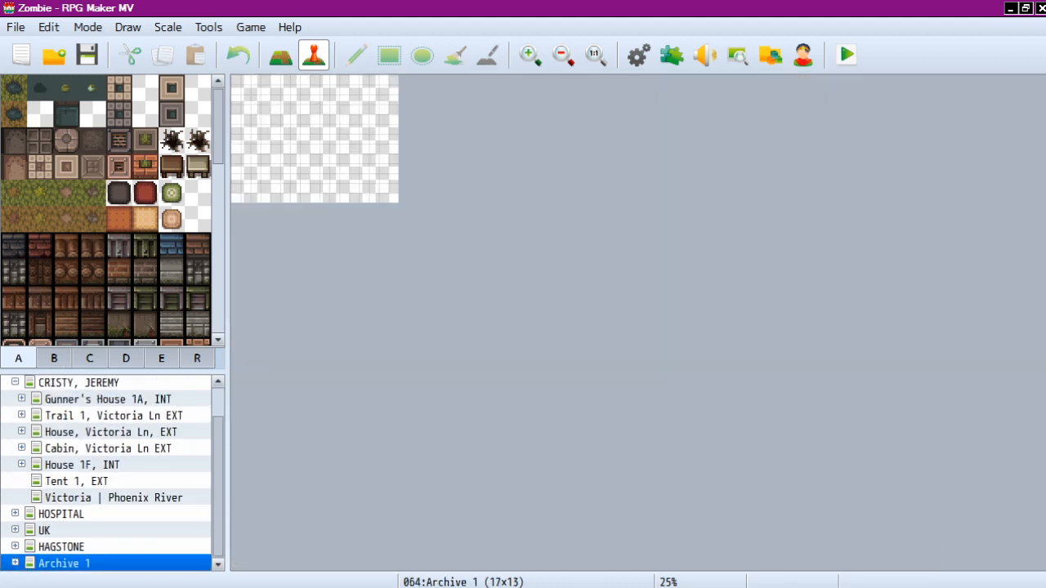
{"action": "scroll", "coordinate": [106, 474], "scroll_direction": "up", "scroll_amount": 1}
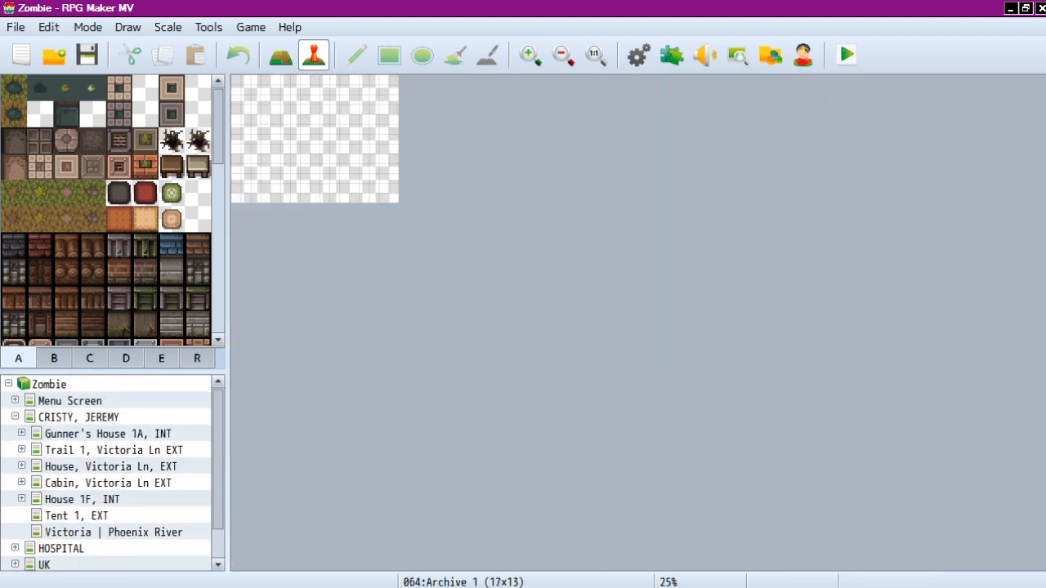
{"action": "left_click", "coordinate": [113, 532]}
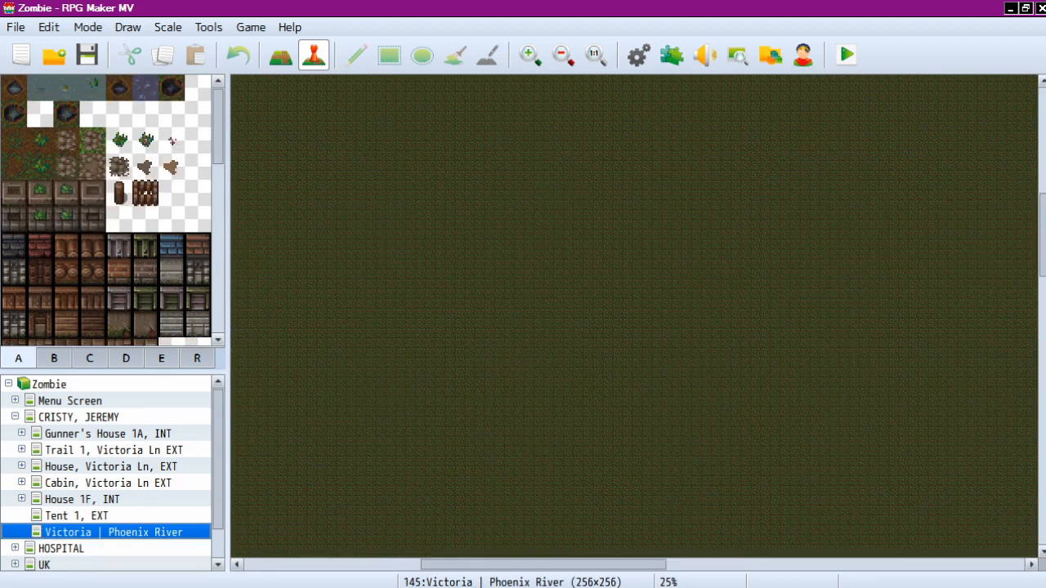
{"action": "left_click", "coordinate": [76, 515]}
{"action": "left_click", "coordinate": [108, 483]}
{"action": "left_click", "coordinate": [81, 499]}
{"action": "left_click", "coordinate": [110, 466]}
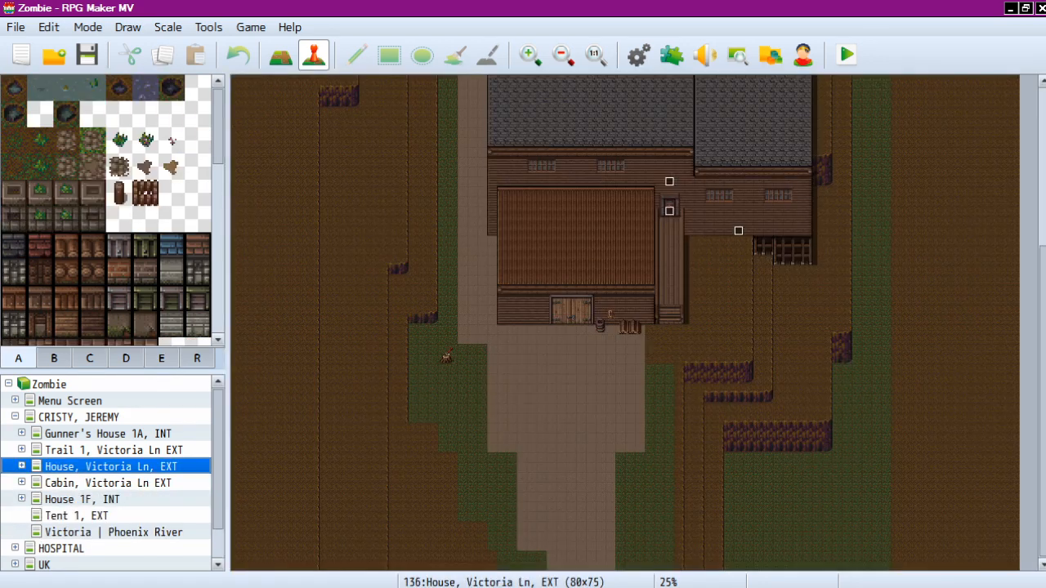
{"action": "left_click", "coordinate": [114, 450]}
{"action": "left_click", "coordinate": [108, 434]}
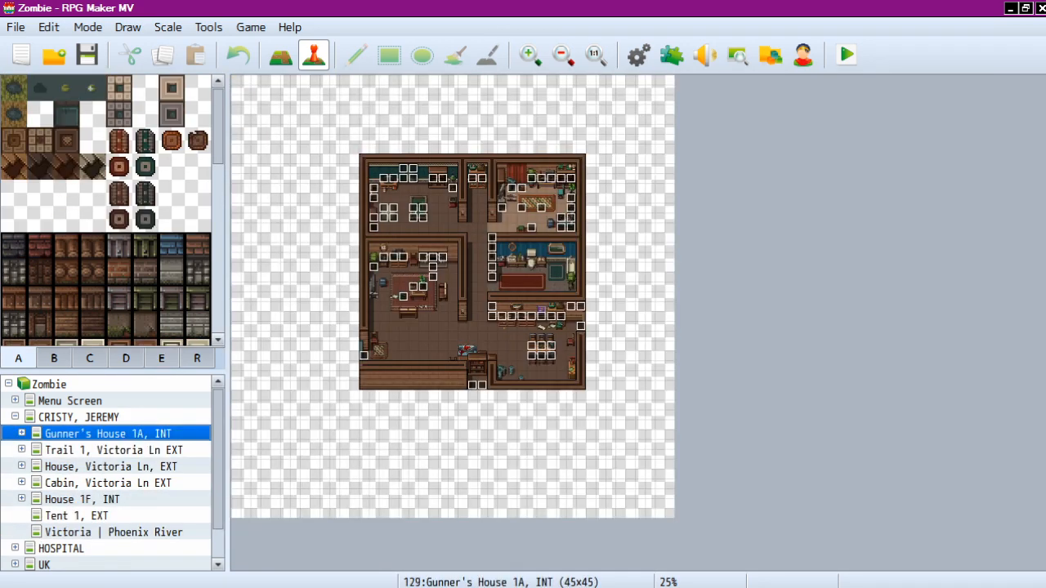
{"action": "left_click", "coordinate": [114, 451]}
{"action": "left_click", "coordinate": [113, 531]}
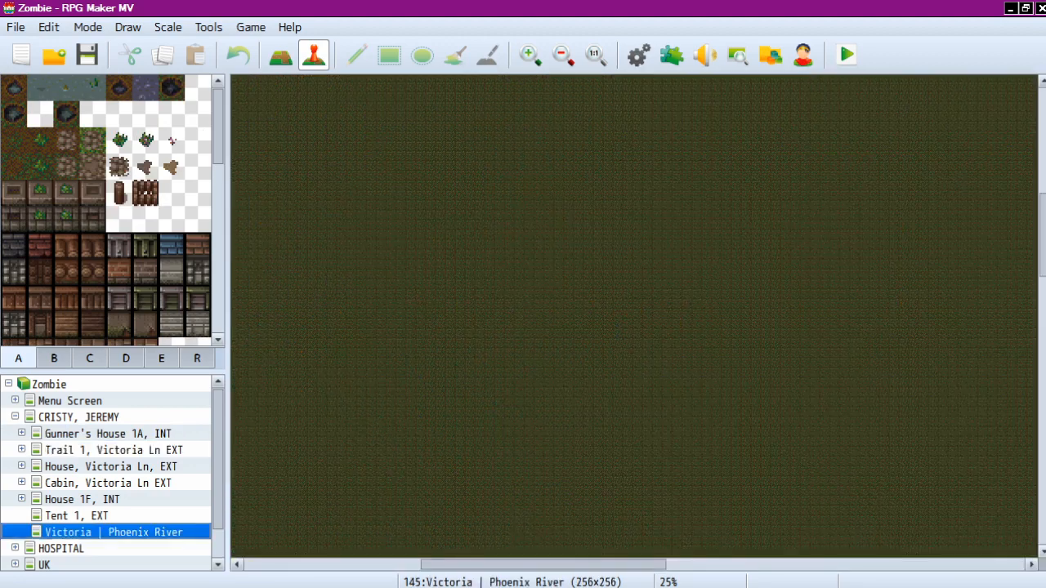
Step: View the whole House, Victoria Ln, EXT map at 10% zoom and compare it with the cabin exterior and Victoria | Phoenix River
{"action": "left_click", "coordinate": [76, 516]}
{"action": "left_click", "coordinate": [110, 467]}
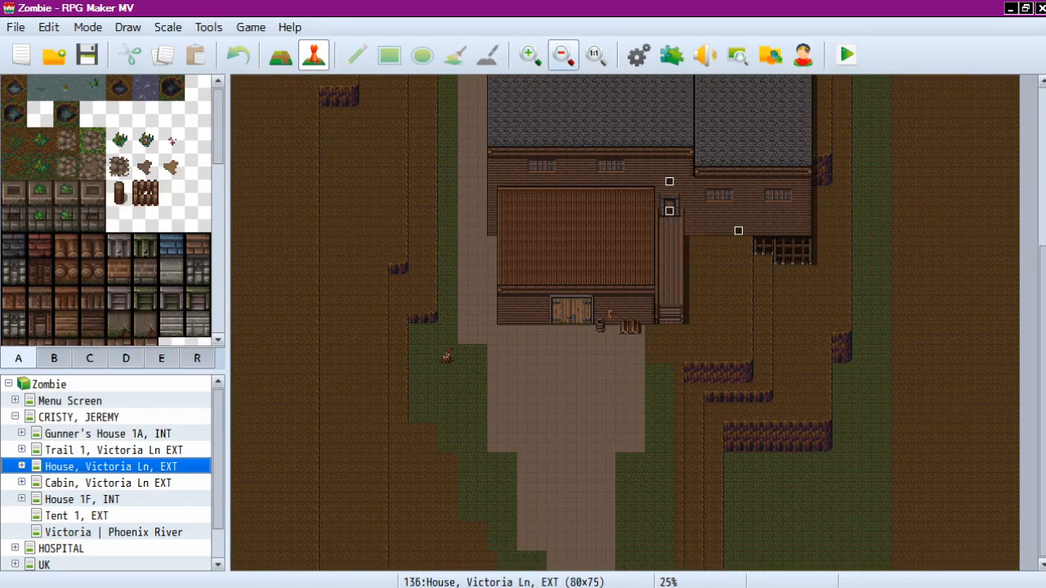
{"action": "left_click", "coordinate": [562, 55]}
{"action": "left_click", "coordinate": [563, 54]}
{"action": "left_click", "coordinate": [563, 55]}
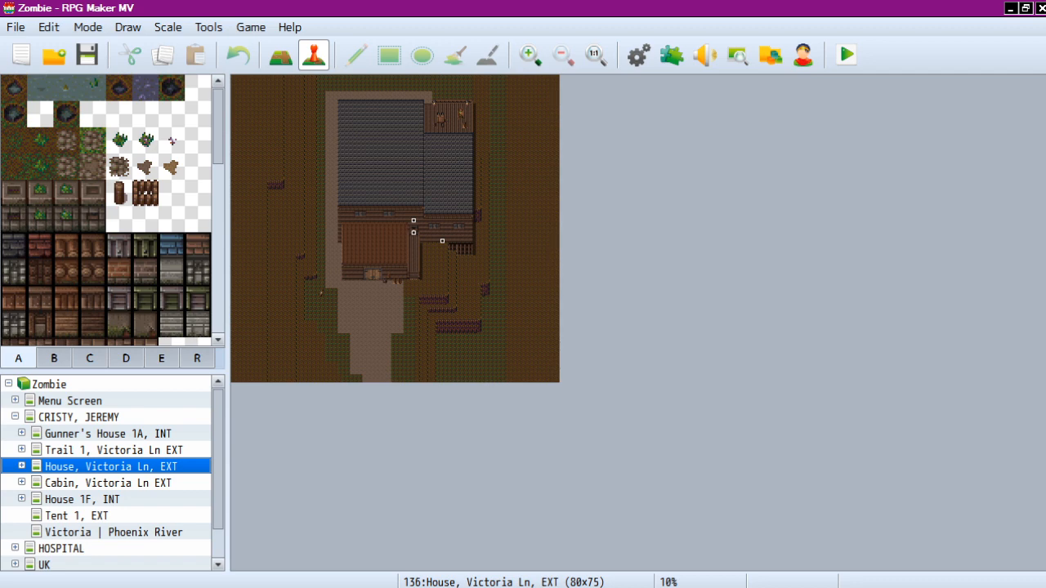
{"action": "left_click", "coordinate": [107, 482]}
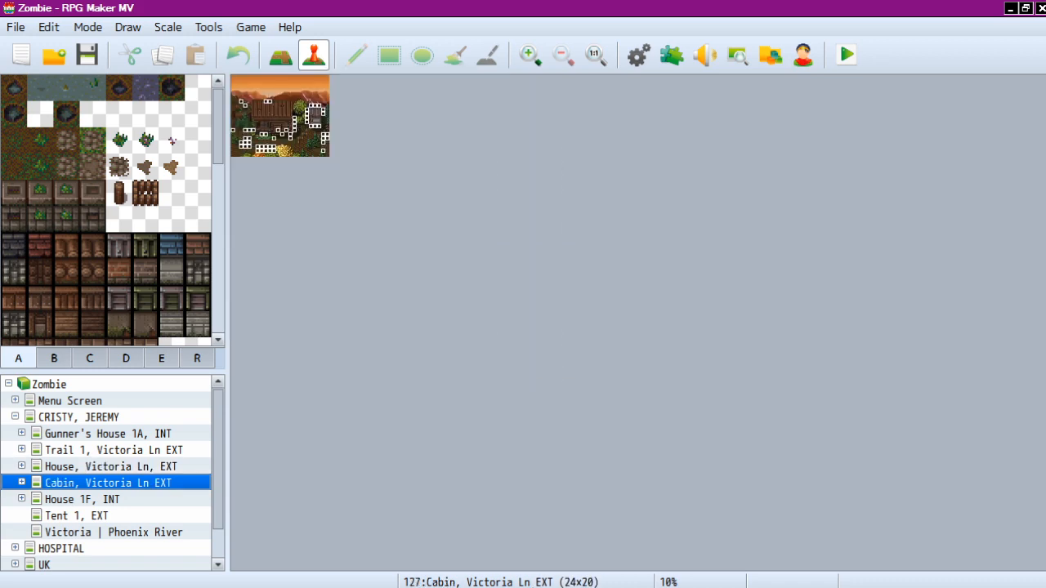
{"action": "left_click", "coordinate": [114, 532]}
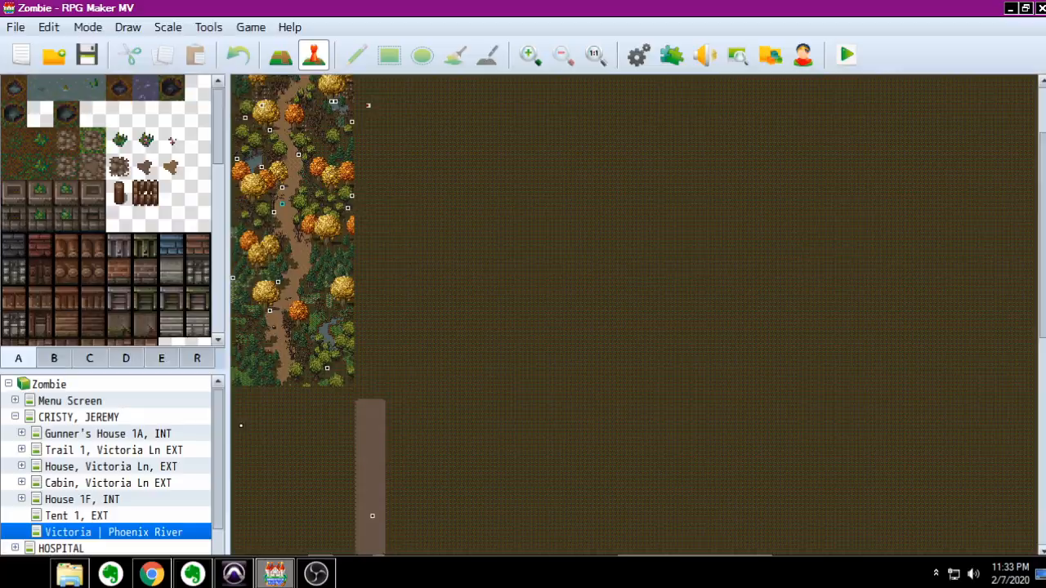
Step: Check the live stream dashboard in Chrome and return to RPG Maker MV
{"action": "left_click", "coordinate": [151, 575]}
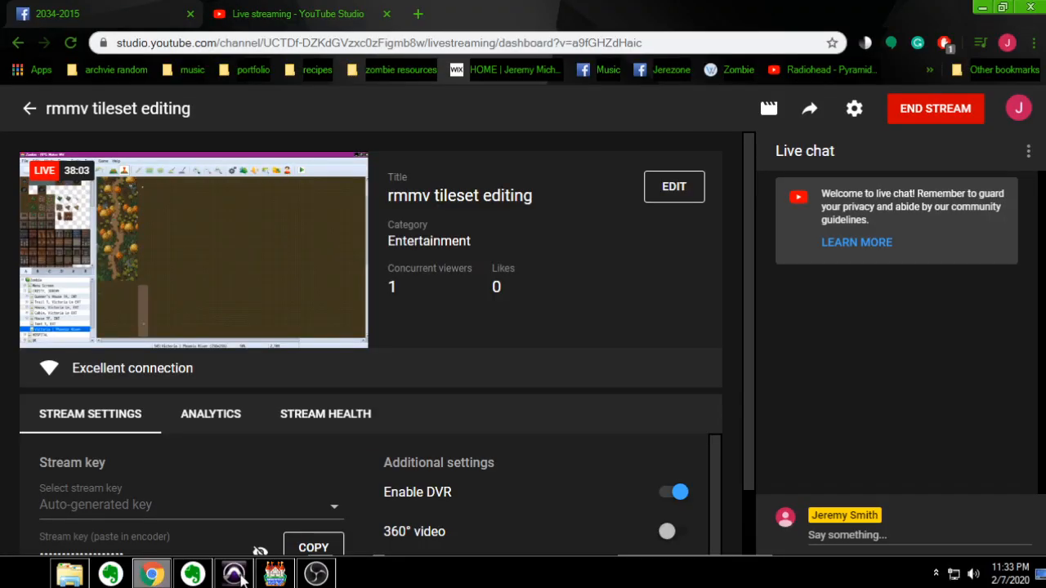
{"action": "left_click", "coordinate": [286, 577]}
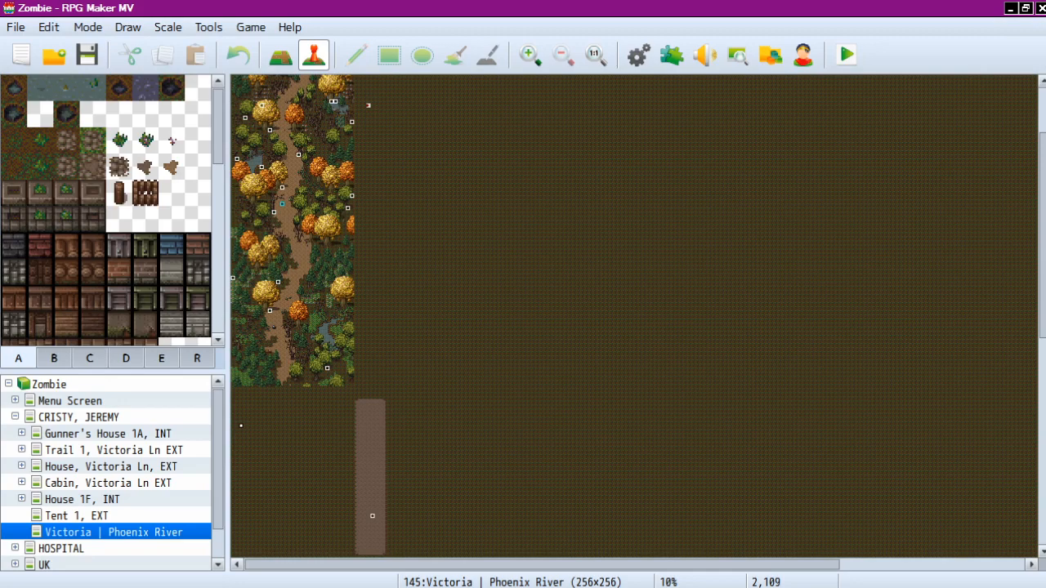
Step: Compare the Victoria Ln cabin and house exteriors again with the trail and road on Victoria | Phoenix River
{"action": "left_click", "coordinate": [108, 482]}
{"action": "left_click", "coordinate": [110, 465]}
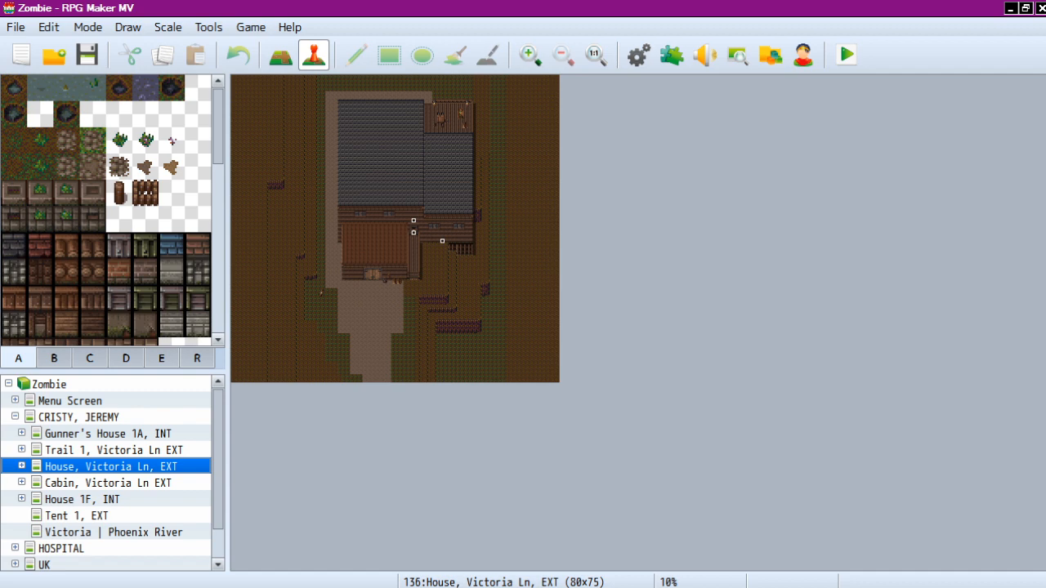
{"action": "left_click", "coordinate": [114, 532]}
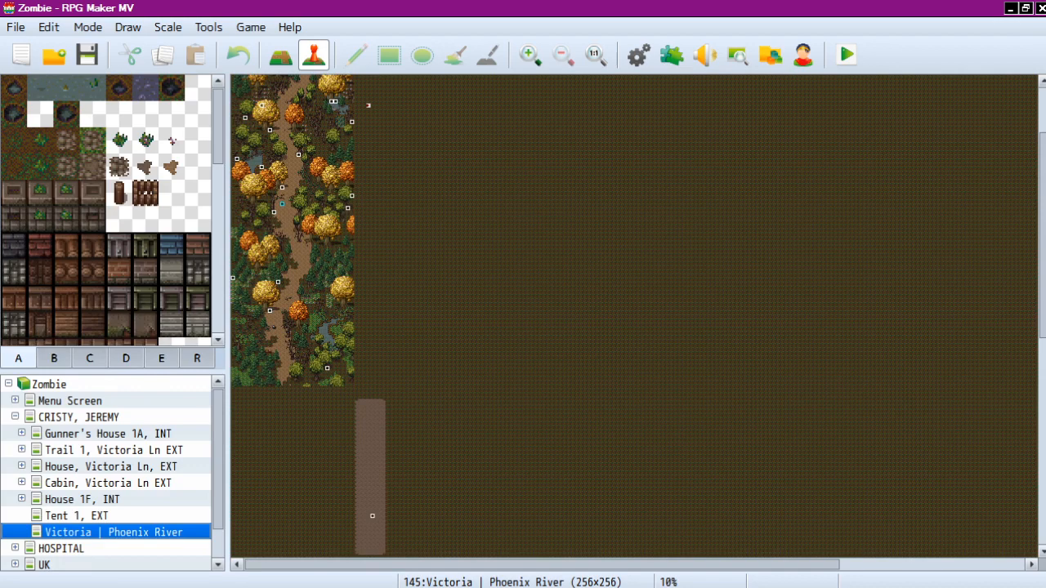
{"action": "scroll", "coordinate": [633, 318], "scroll_direction": "down", "scroll_amount": 2}
{"action": "left_click", "coordinate": [108, 483]}
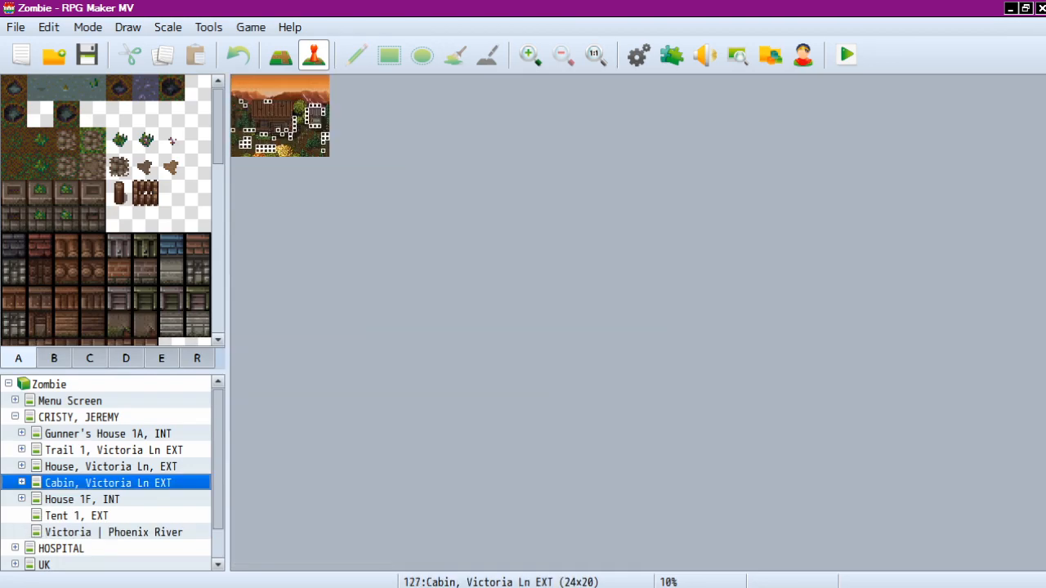
{"action": "left_click", "coordinate": [110, 467]}
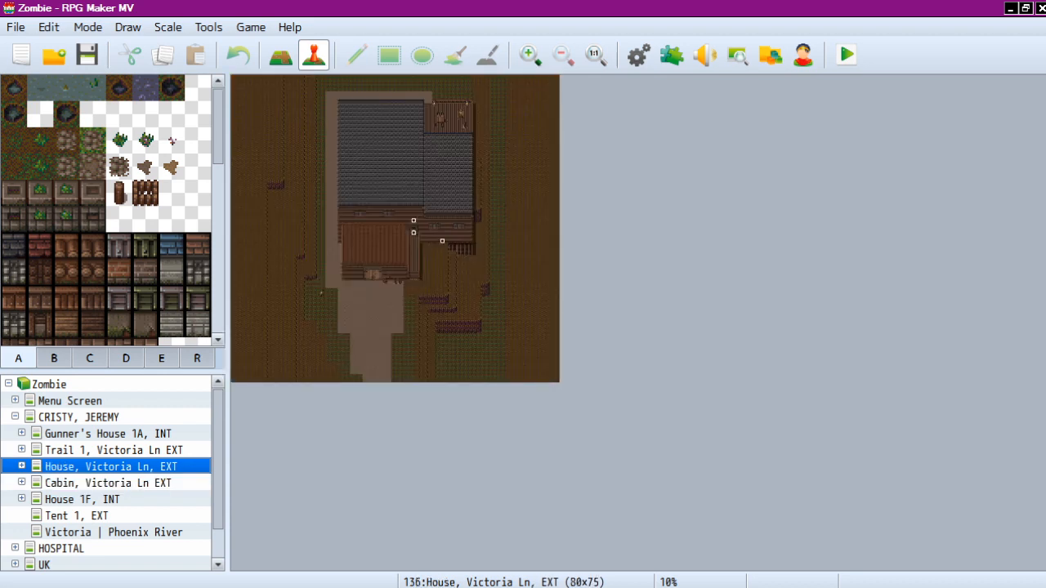
Step: Resize the House, Victoria Ln, EXT map to 130 by 130 tiles in its map properties
{"action": "right_click", "coordinate": [144, 467]}
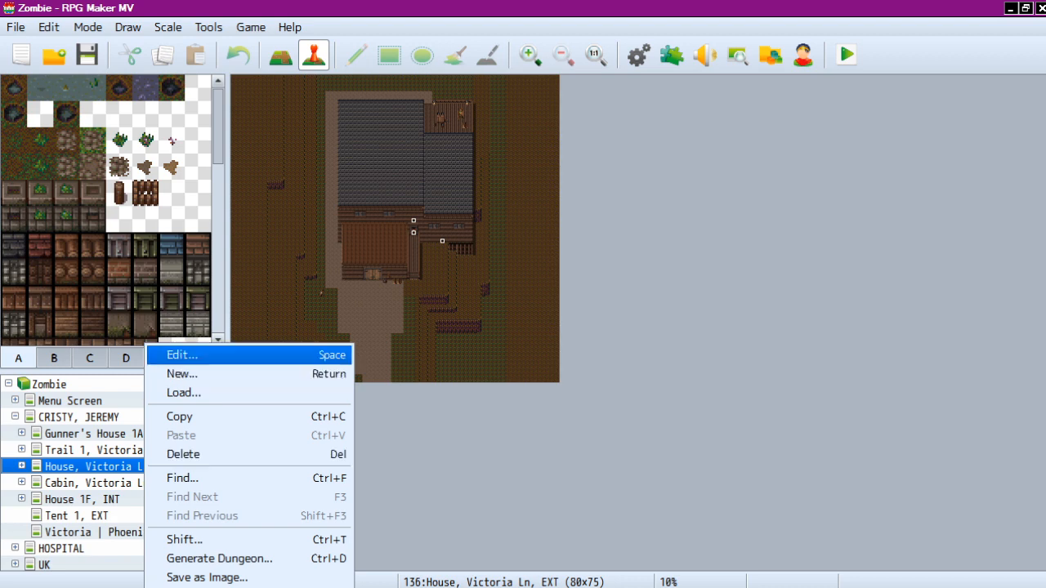
{"action": "left_click", "coordinate": [210, 354]}
{"action": "left_click", "coordinate": [426, 147]}
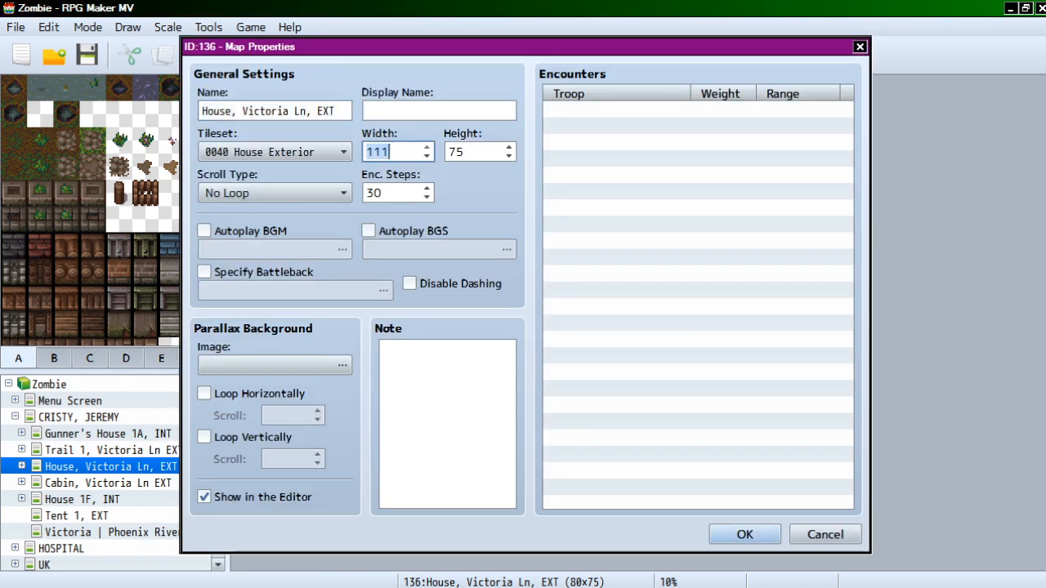
{"action": "left_click", "coordinate": [509, 147]}
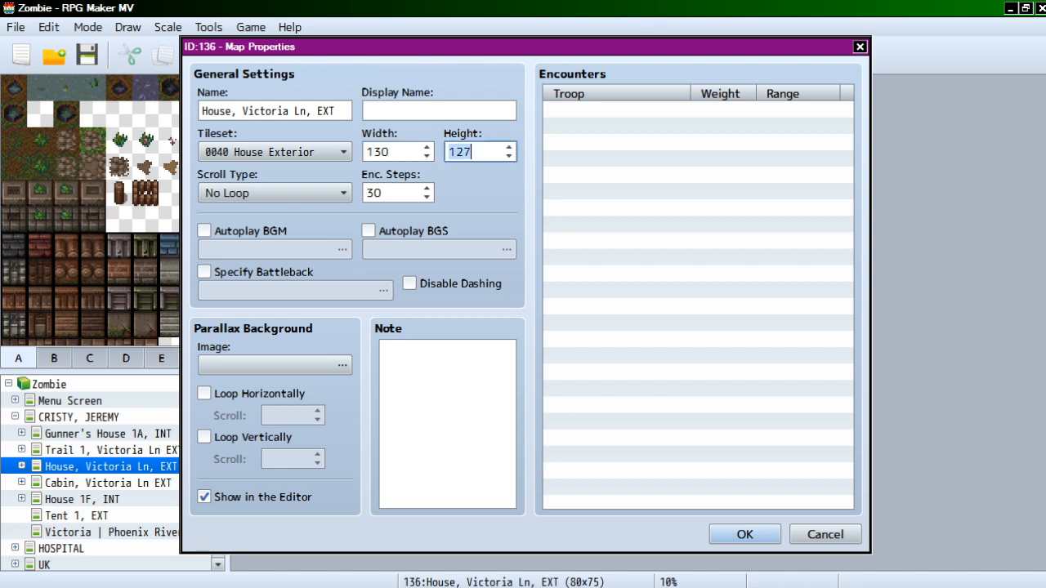
{"action": "left_click", "coordinate": [745, 535]}
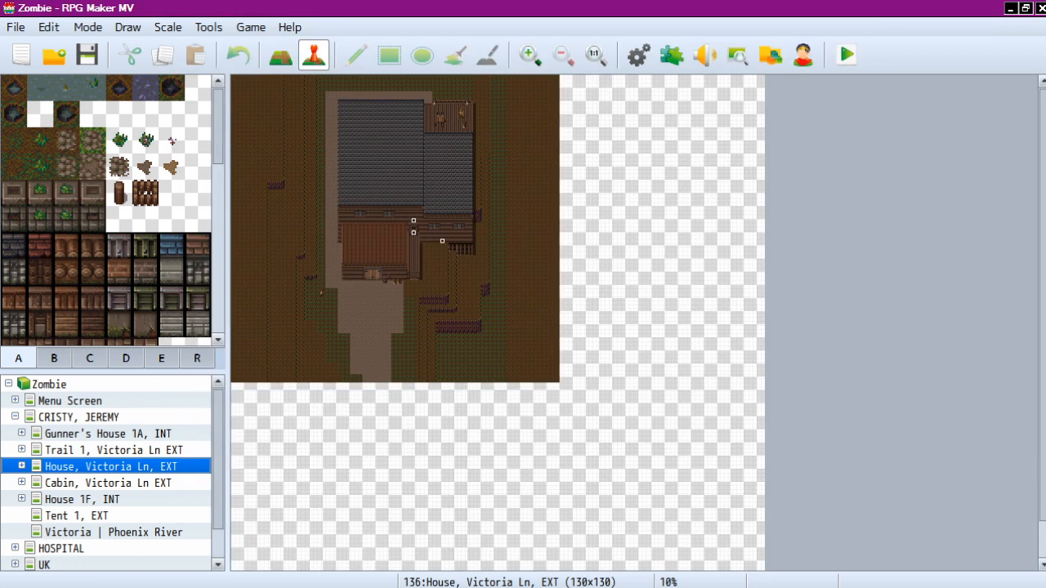
Step: Flood fill the blank area around the house on the House, Victoria Ln, EXT map with the green grass tile
{"action": "scroll", "coordinate": [106, 208], "scroll_direction": "down", "scroll_amount": 5}
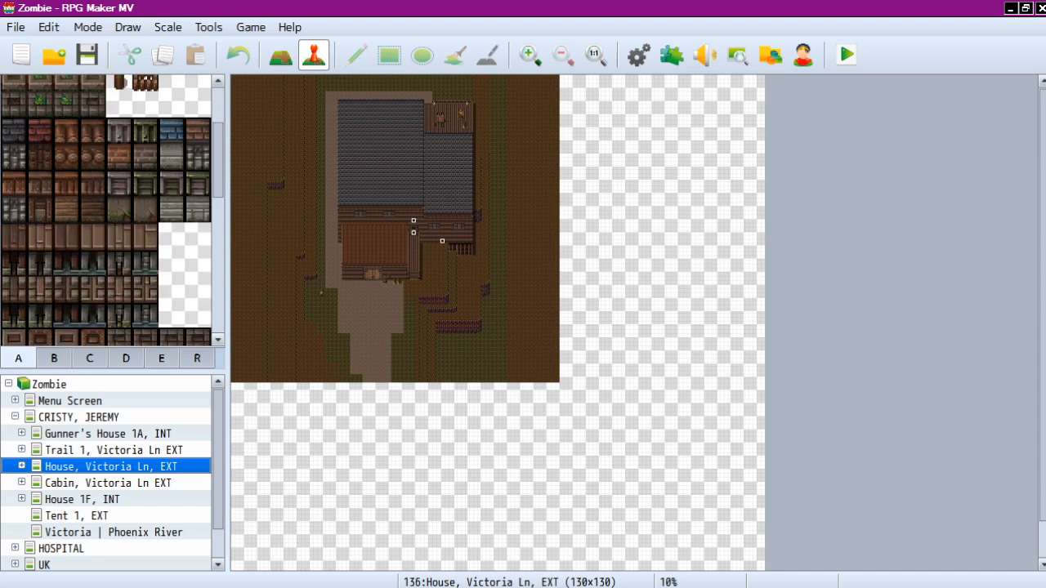
{"action": "left_click", "coordinate": [119, 271]}
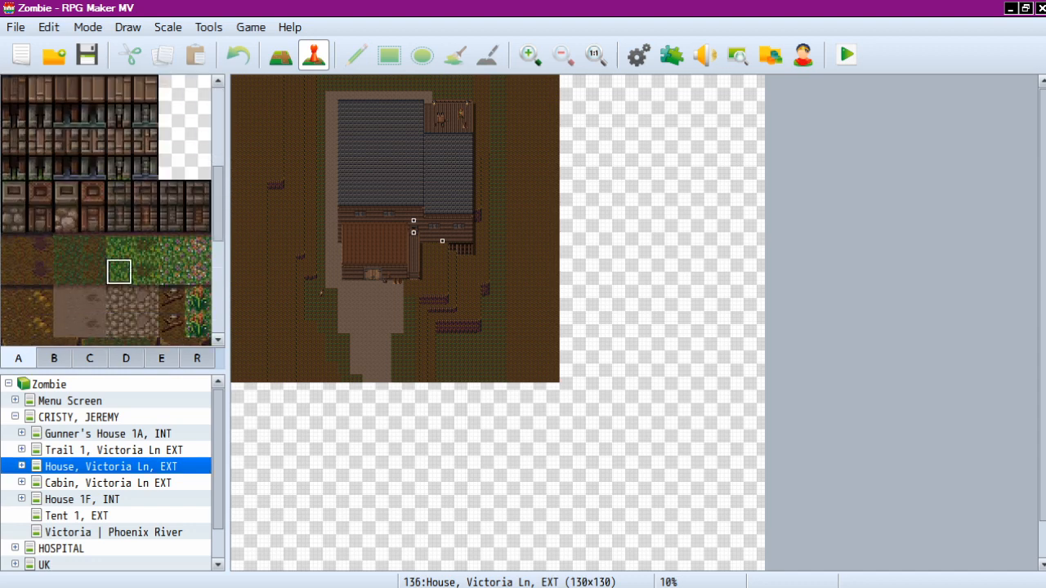
{"action": "left_click", "coordinate": [281, 55]}
{"action": "left_click", "coordinate": [389, 55]}
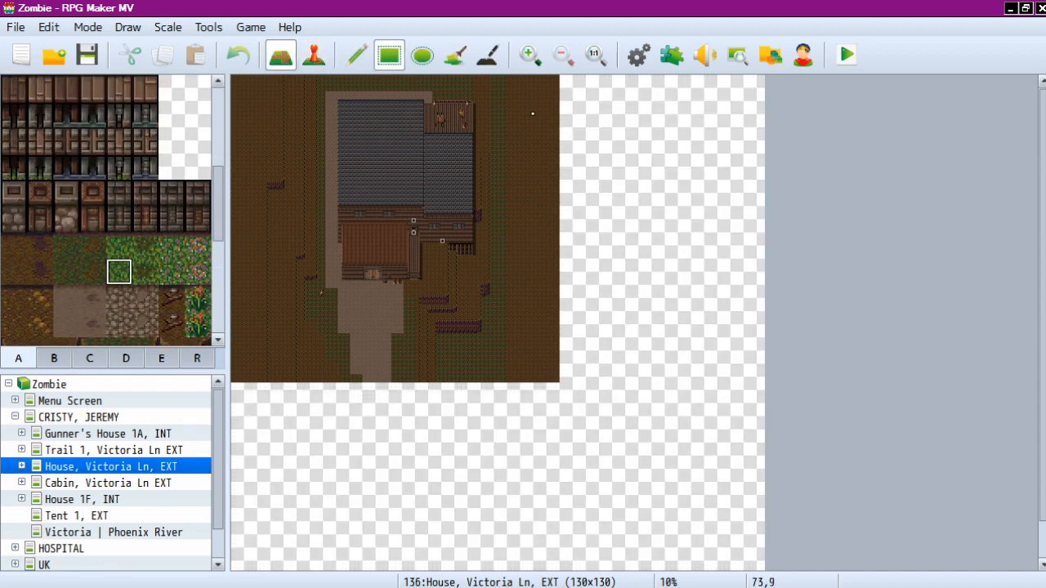
{"action": "left_click", "coordinate": [454, 55]}
{"action": "left_click", "coordinate": [641, 222]}
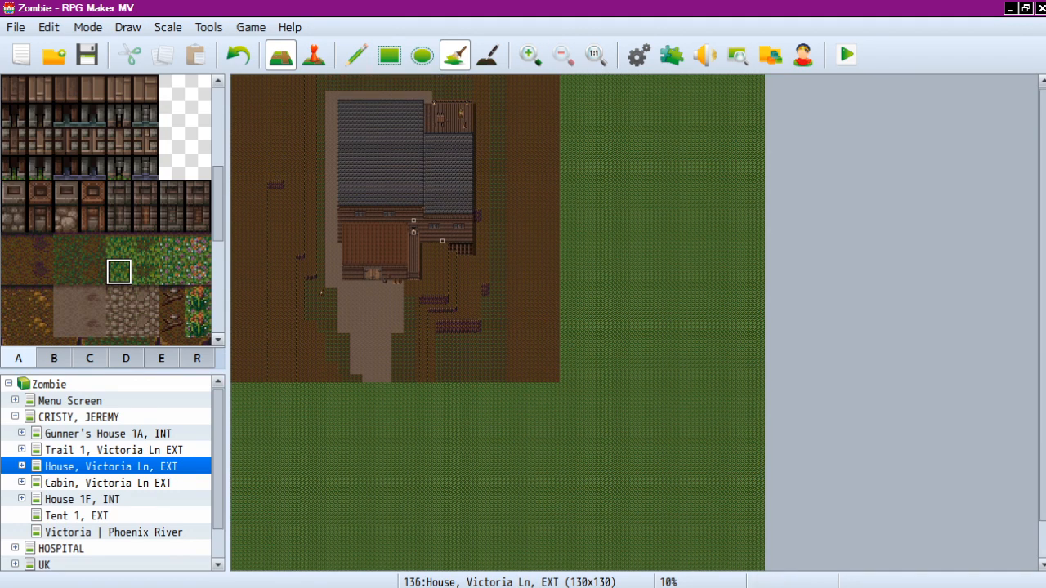
{"action": "left_click", "coordinate": [208, 27]}
{"action": "left_click", "coordinate": [237, 56]}
Step: Enlarge the House, Victoria Ln, EXT map to 256 by 256 tiles
{"action": "right_click", "coordinate": [112, 466]}
{"action": "left_click", "coordinate": [147, 352]}
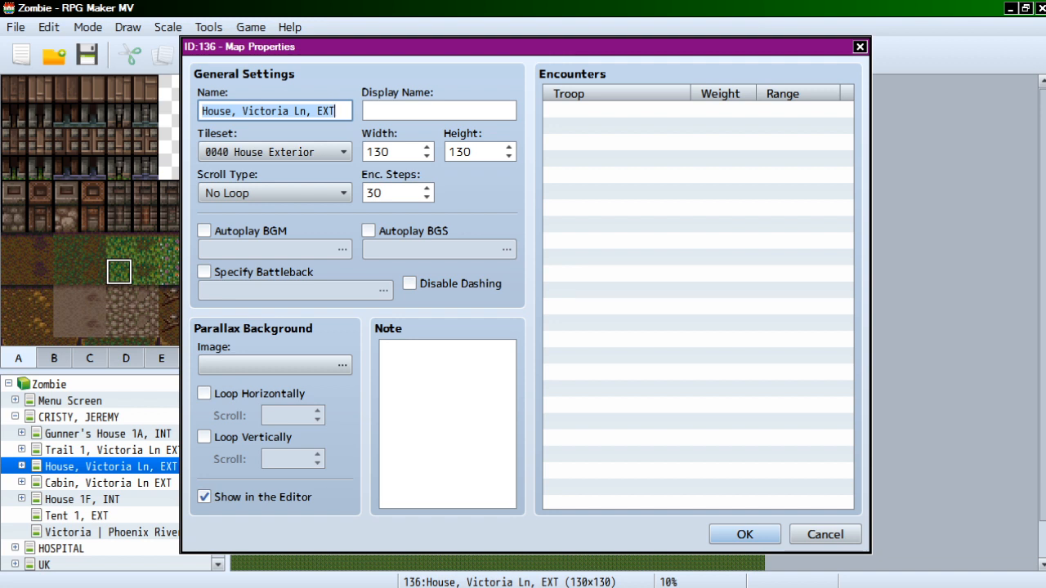
{"action": "double_click", "coordinate": [377, 152]}
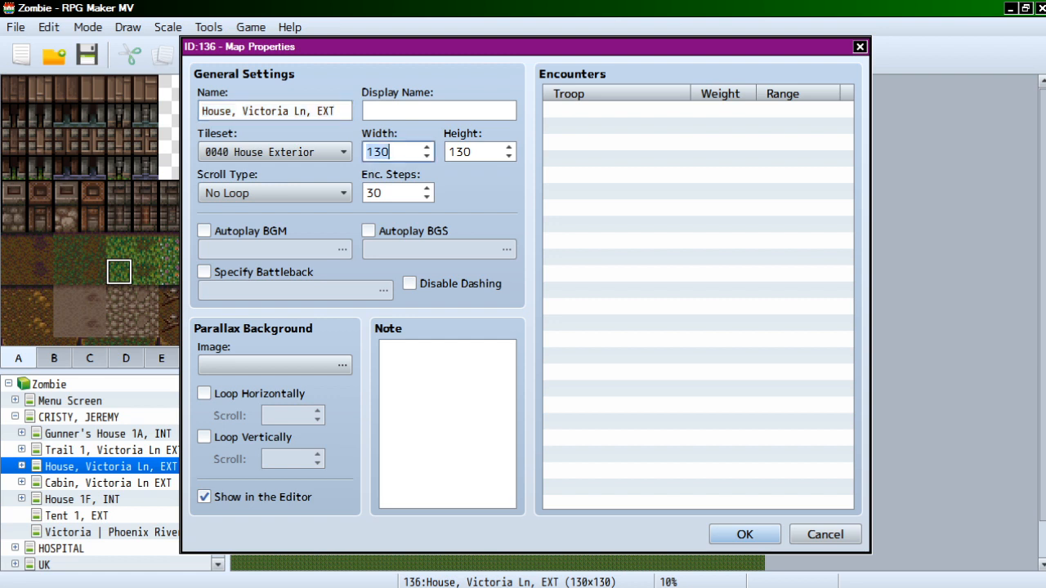
{"action": "type", "text": "300"}
{"action": "key", "text": "Tab"}
{"action": "type", "text": "4"}
{"action": "key", "text": "BackSpace"}
{"action": "type", "text": "500"}
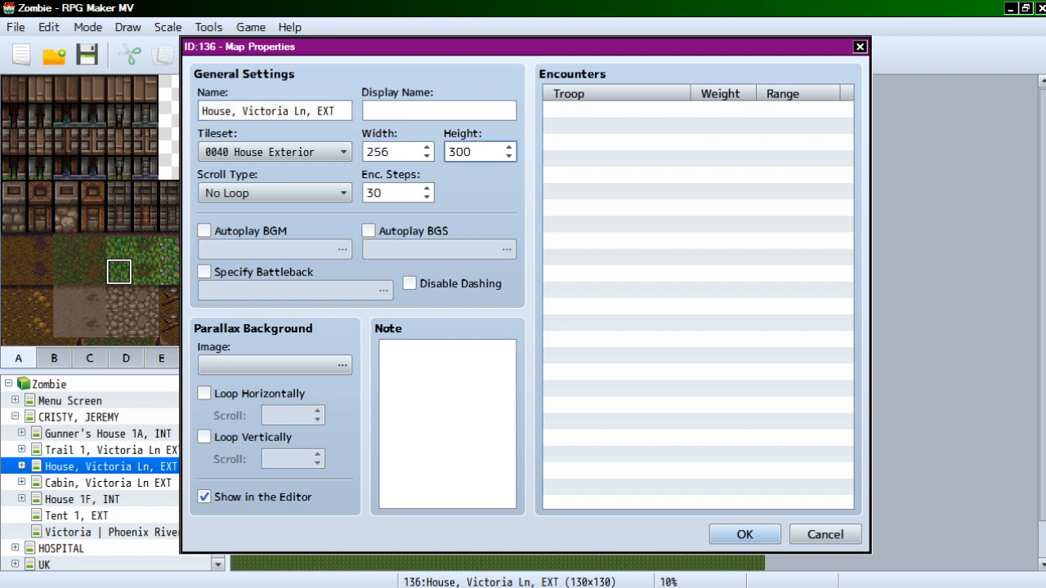
{"action": "key", "text": "Return"}
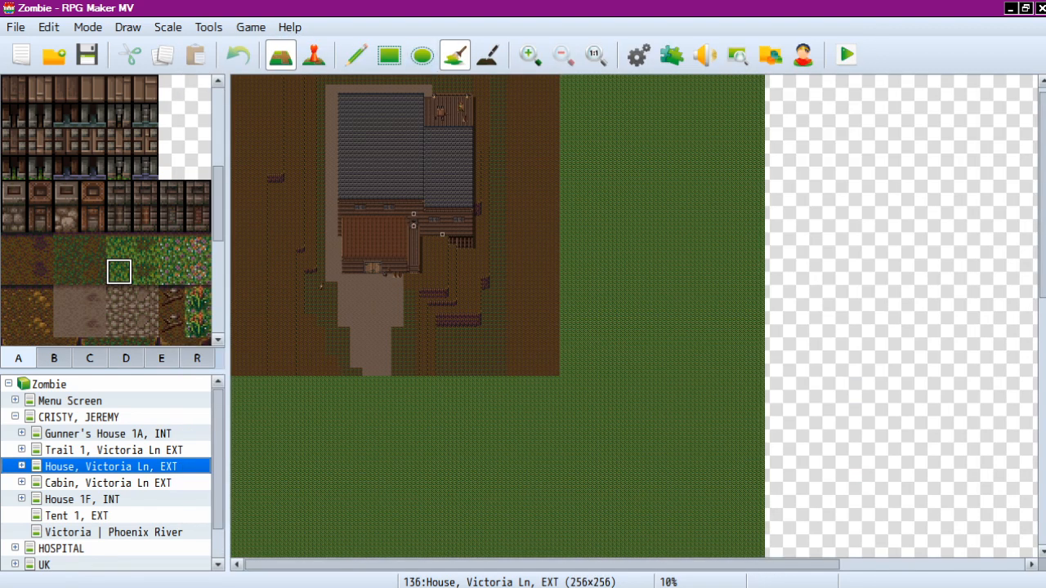
Step: Flood fill the newly added blank area of the House, Victoria Ln, EXT map with green grass and inspect the whole coverage
{"action": "left_click", "coordinate": [766, 148]}
{"action": "scroll", "coordinate": [629, 351], "scroll_direction": "down", "scroll_amount": 3}
{"action": "scroll", "coordinate": [661, 367], "scroll_direction": "up", "scroll_amount": 3}
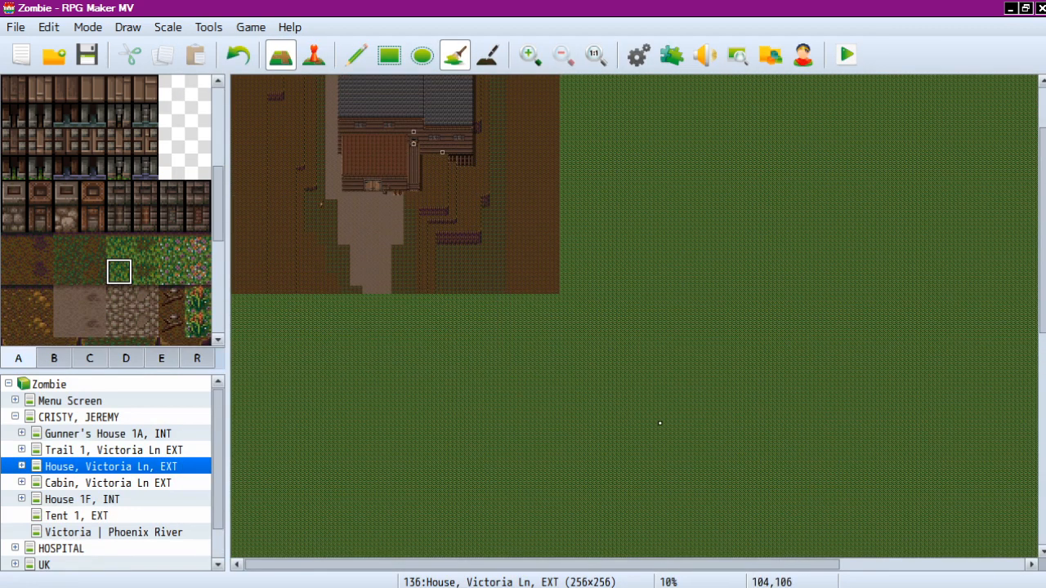
{"action": "scroll", "coordinate": [663, 425], "scroll_direction": "down", "scroll_amount": 3}
{"action": "scroll", "coordinate": [664, 425], "scroll_direction": "down", "scroll_amount": 5}
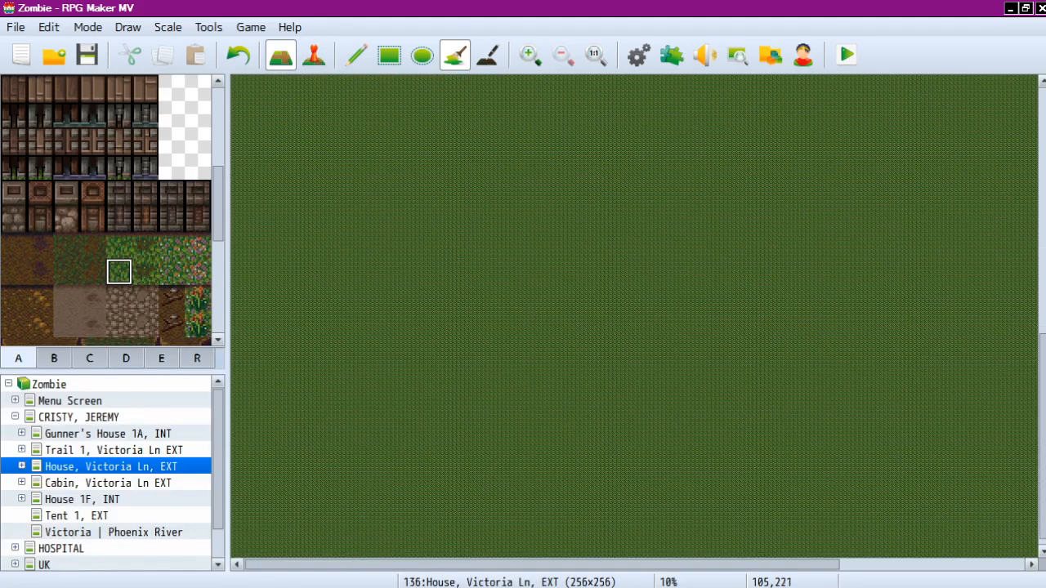
{"action": "scroll", "coordinate": [672, 432], "scroll_direction": "up", "scroll_amount": 3}
{"action": "scroll", "coordinate": [671, 432], "scroll_direction": "up", "scroll_amount": 5}
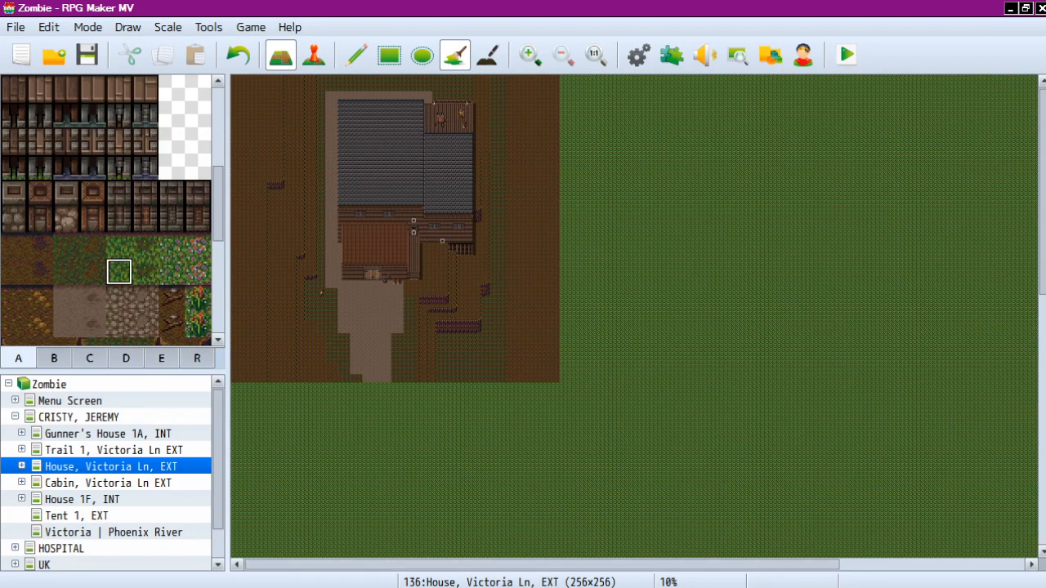
{"action": "left_click_drag", "start_coordinate": [767, 564], "coordinate": [960, 563]}
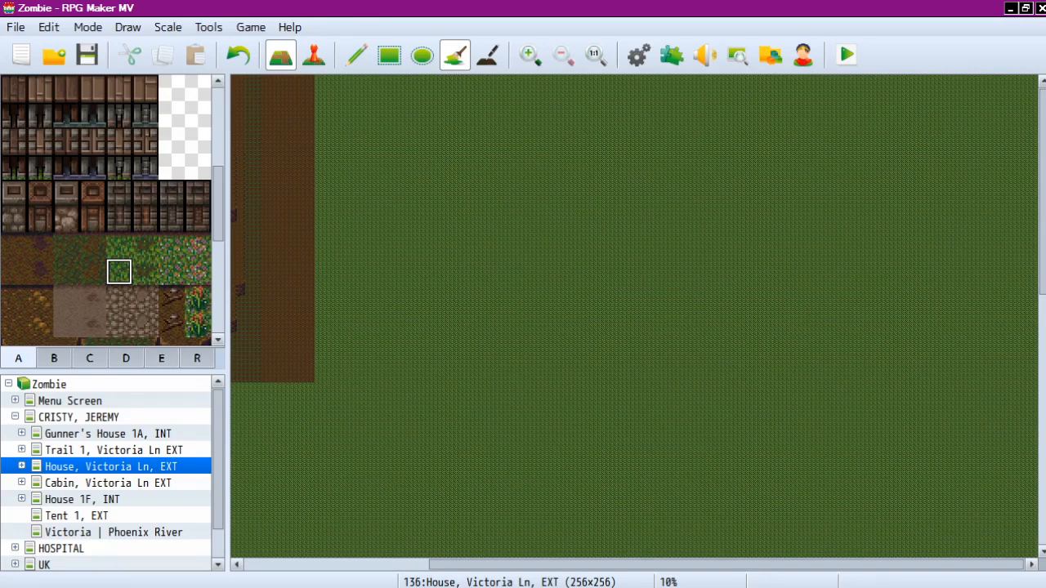
Step: Compare the Victoria | Phoenix River, cabin, House 1F and Tent 1 maps with the full extent of House, Victoria Ln, EXT
{"action": "left_click", "coordinate": [113, 532]}
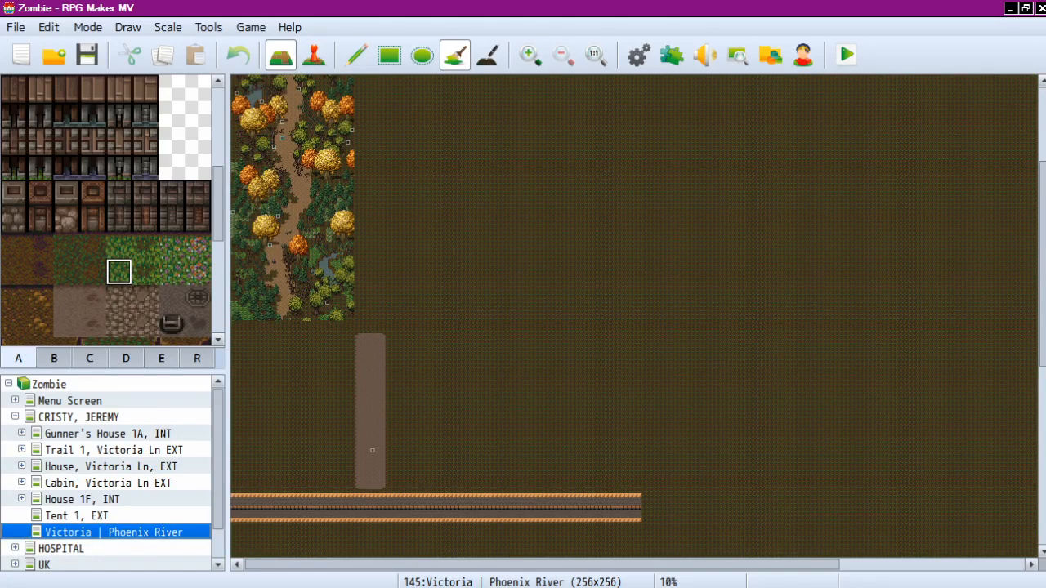
{"action": "left_click", "coordinate": [108, 482]}
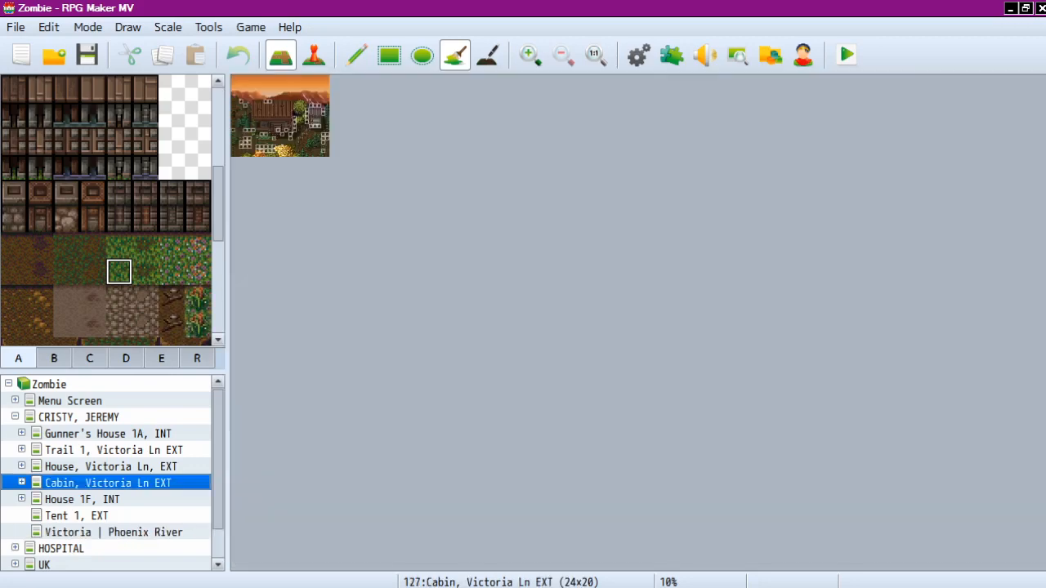
{"action": "left_click", "coordinate": [81, 499]}
{"action": "left_click", "coordinate": [76, 516]}
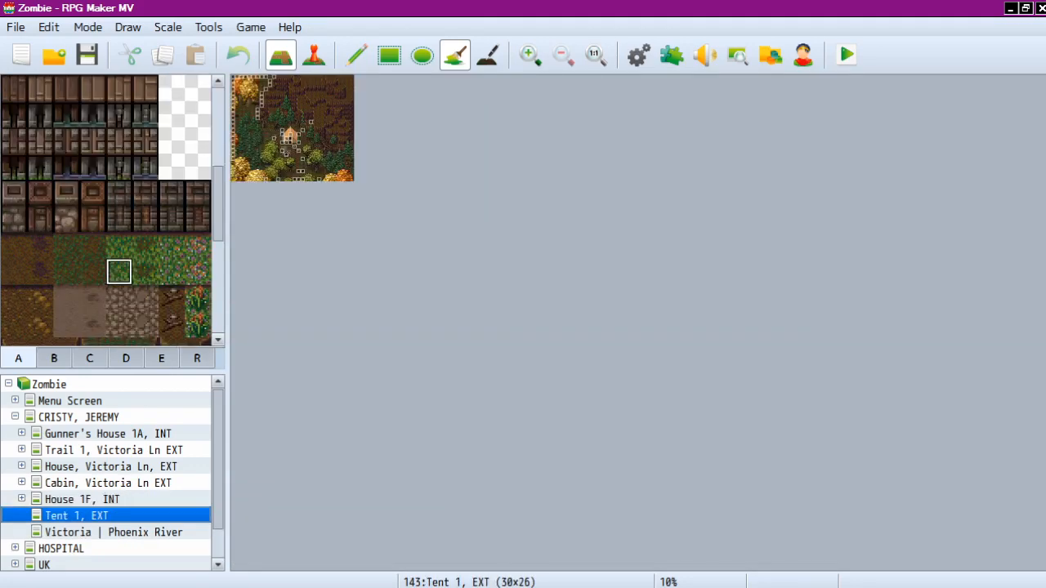
{"action": "left_click", "coordinate": [110, 467]}
{"action": "left_click_drag", "start_coordinate": [457, 564], "coordinate": [266, 564]}
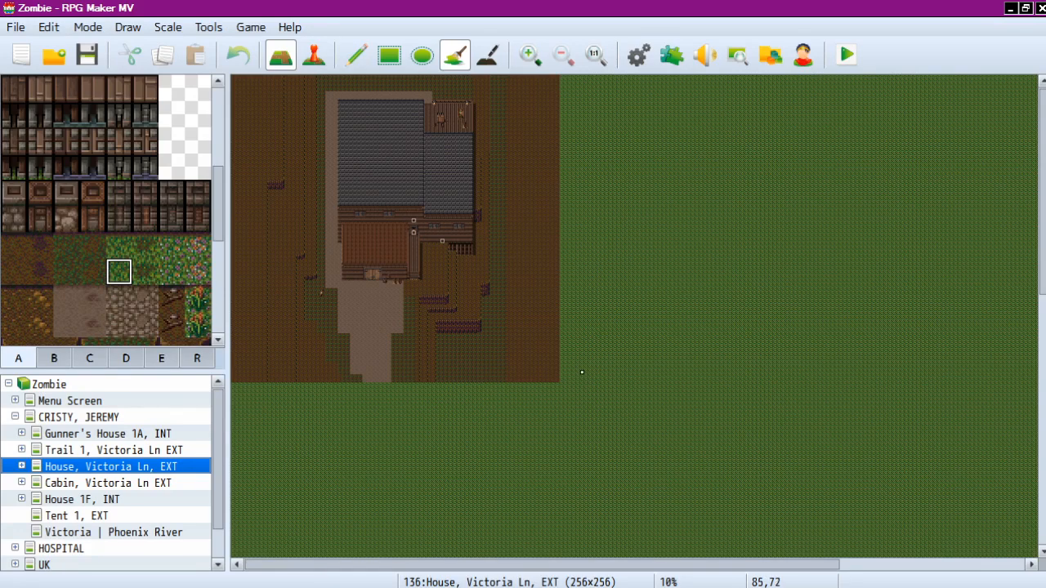
{"action": "scroll", "coordinate": [577, 368], "scroll_direction": "down", "scroll_amount": 9}
{"action": "scroll", "coordinate": [576, 367], "scroll_direction": "up", "scroll_amount": 9}
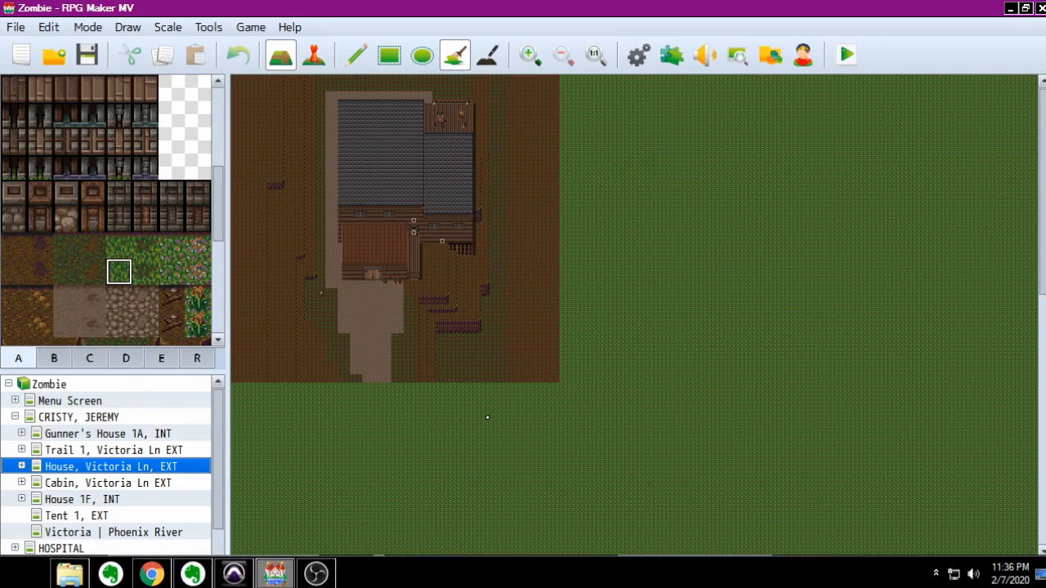
Step: Switch to OBS and bring up the live streaming controls
{"action": "left_click", "coordinate": [317, 574]}
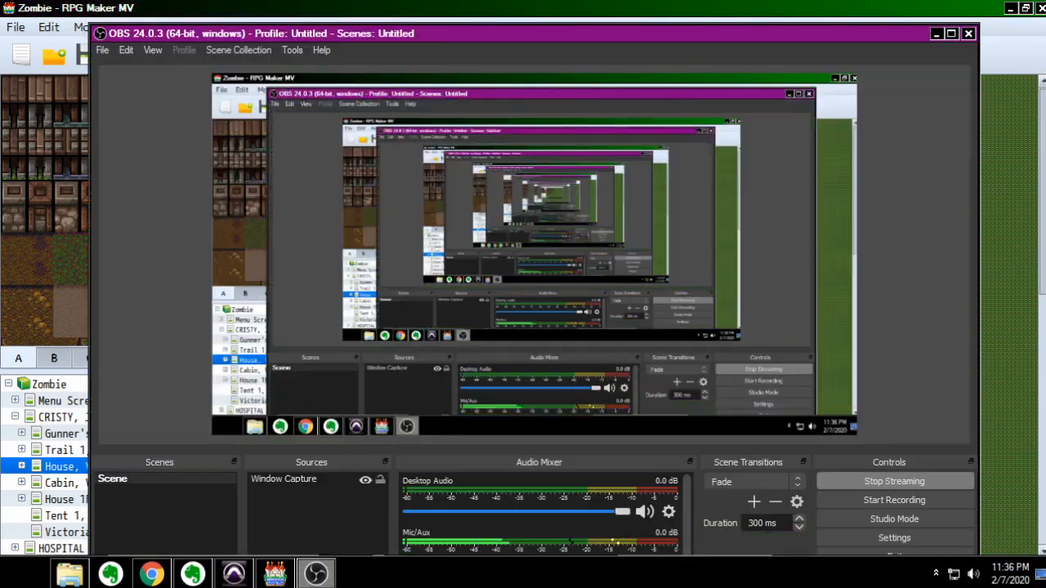